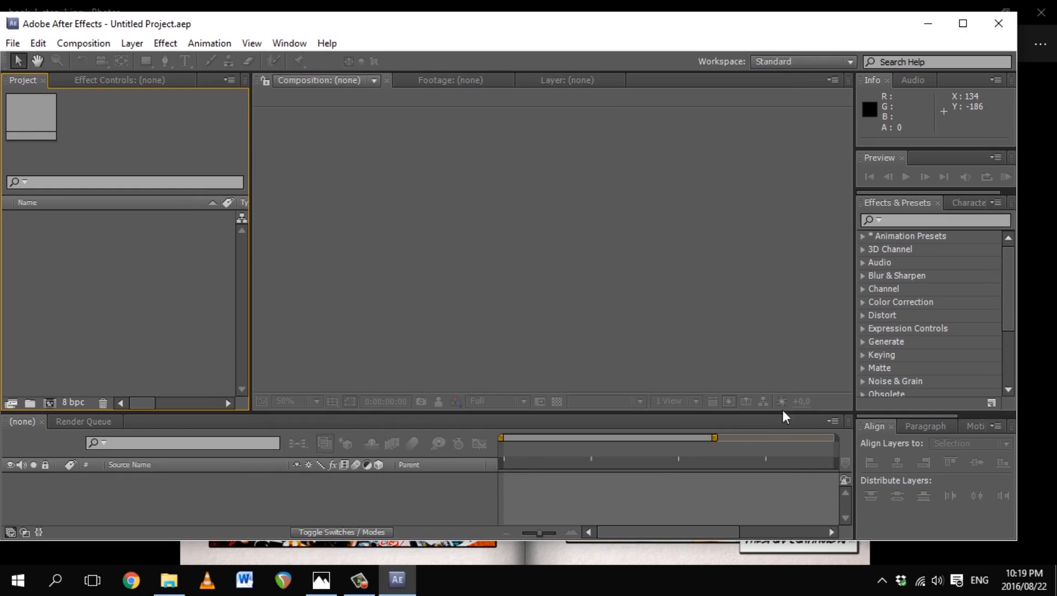
Step: Maximize the window and create an HDTV 1080 29.97 composition named Main
click(964, 25)
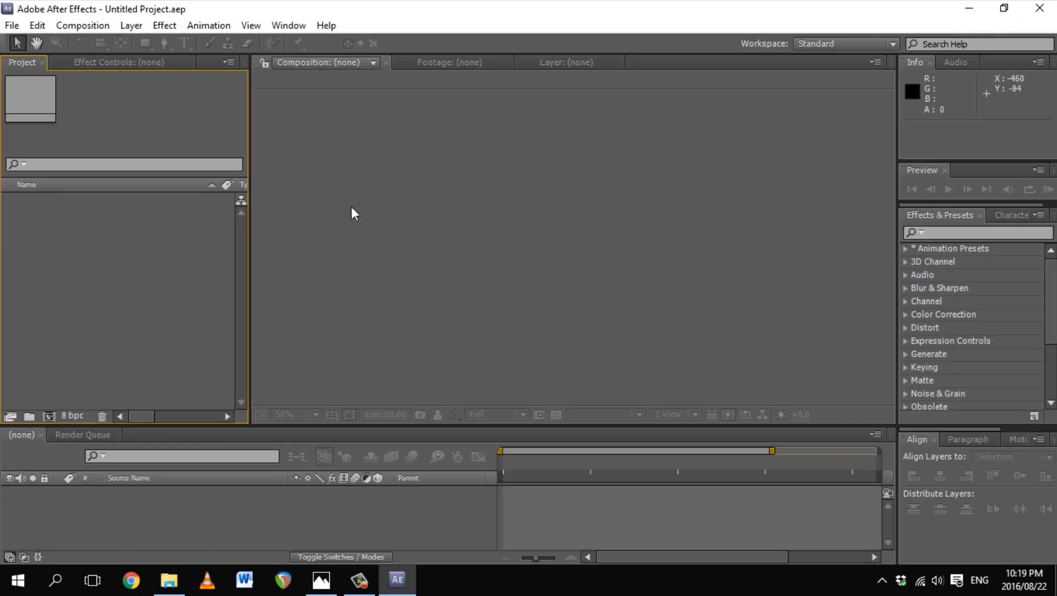
click(59, 28)
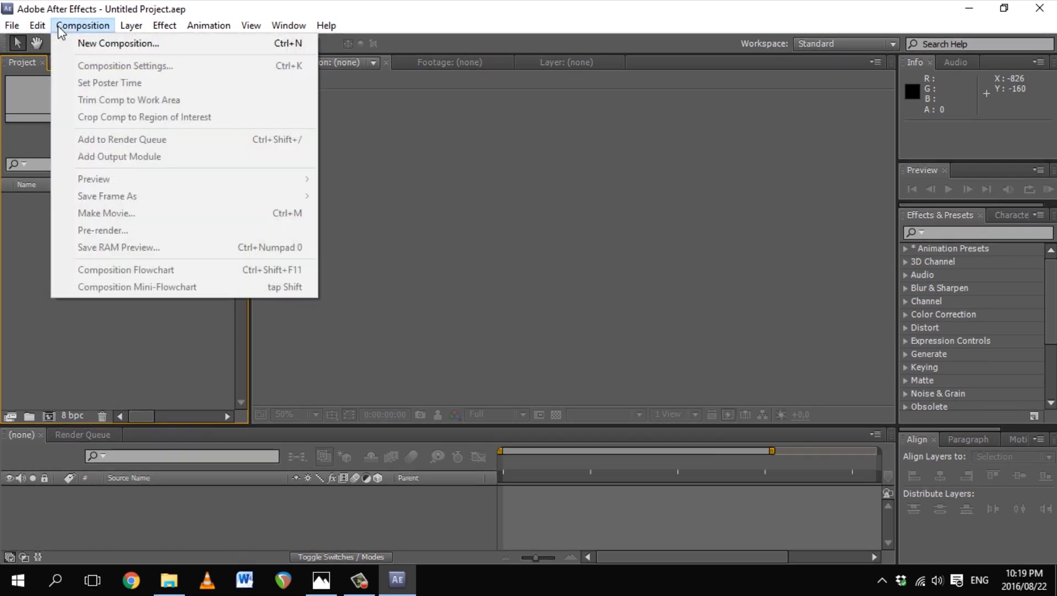
click(76, 45)
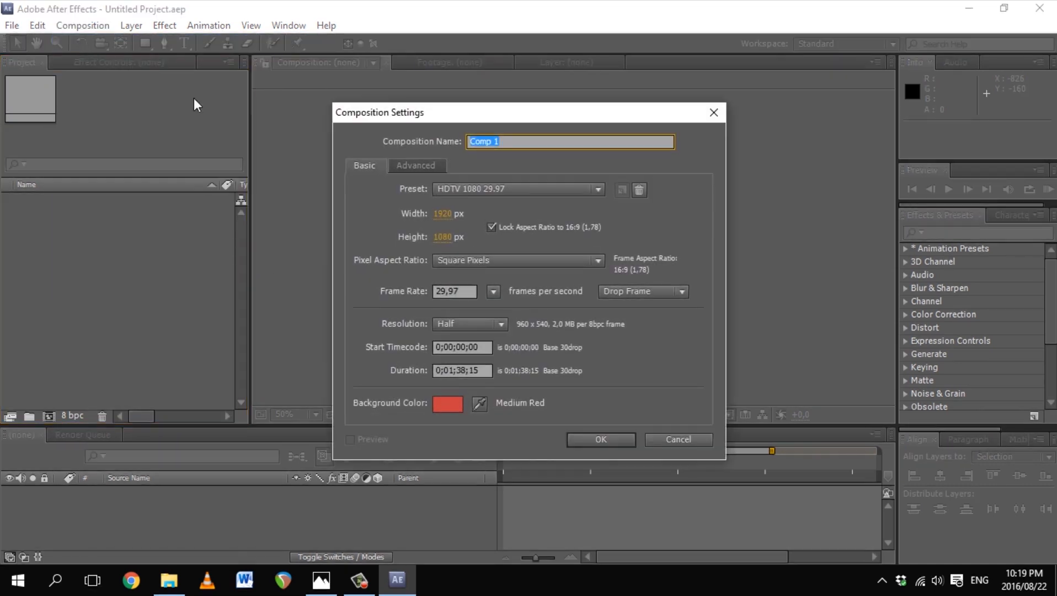
click(525, 190)
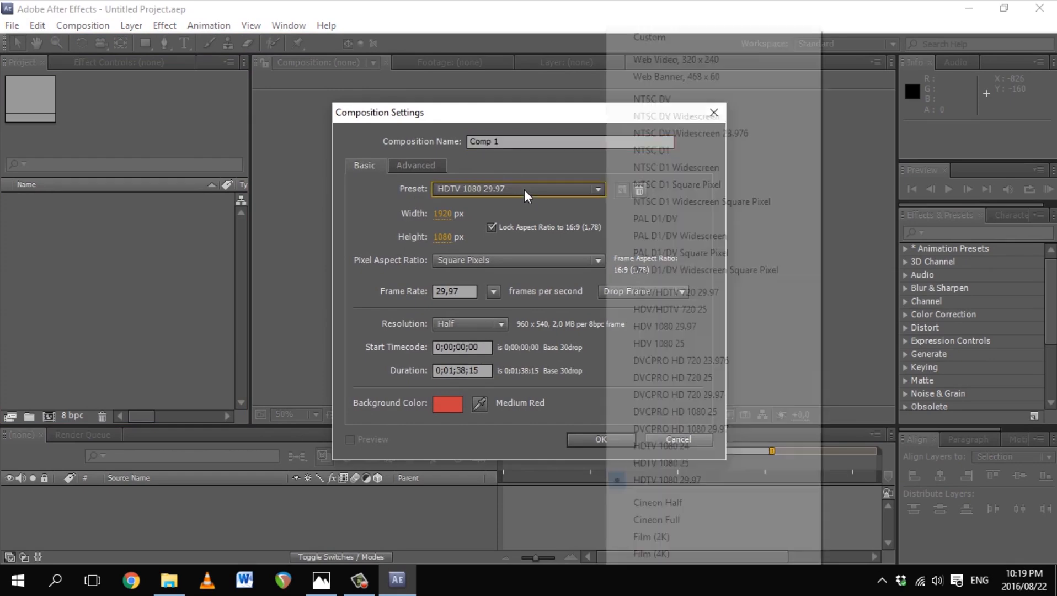
click(716, 481)
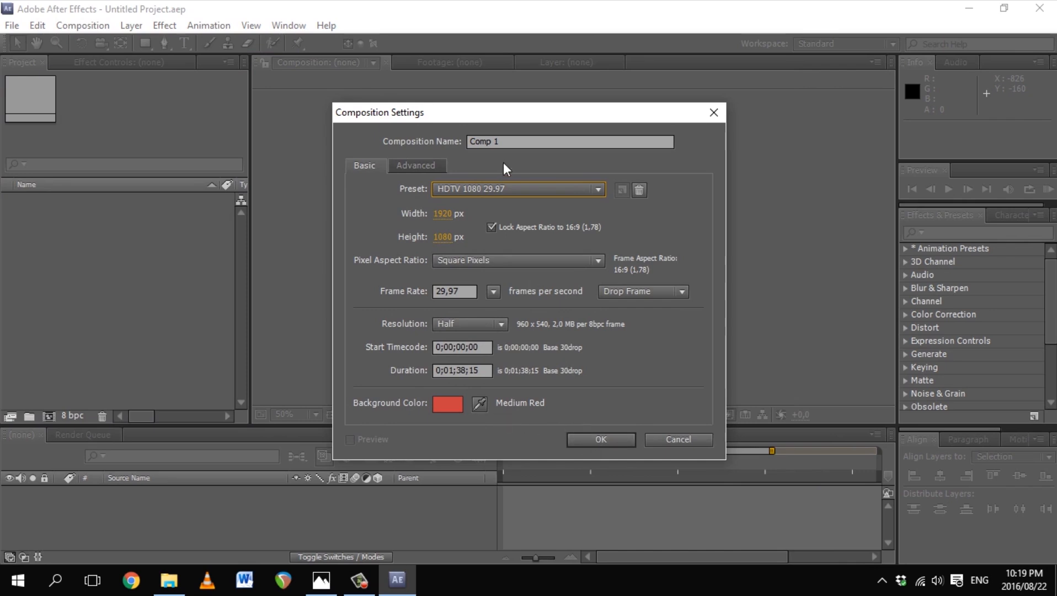
click(525, 144)
key(ctrl+a)
text(Ma)
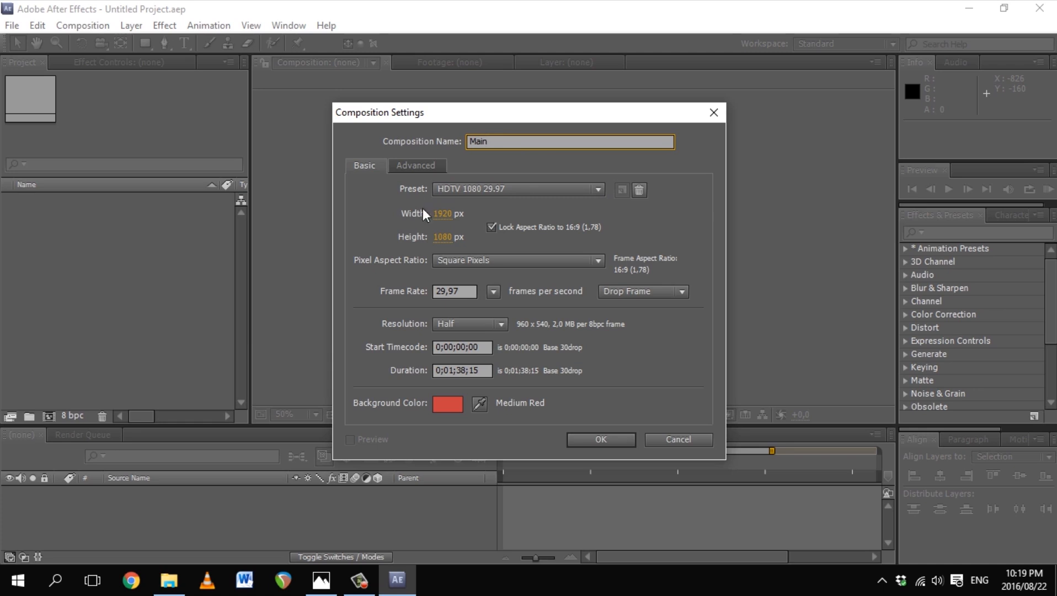
click(600, 440)
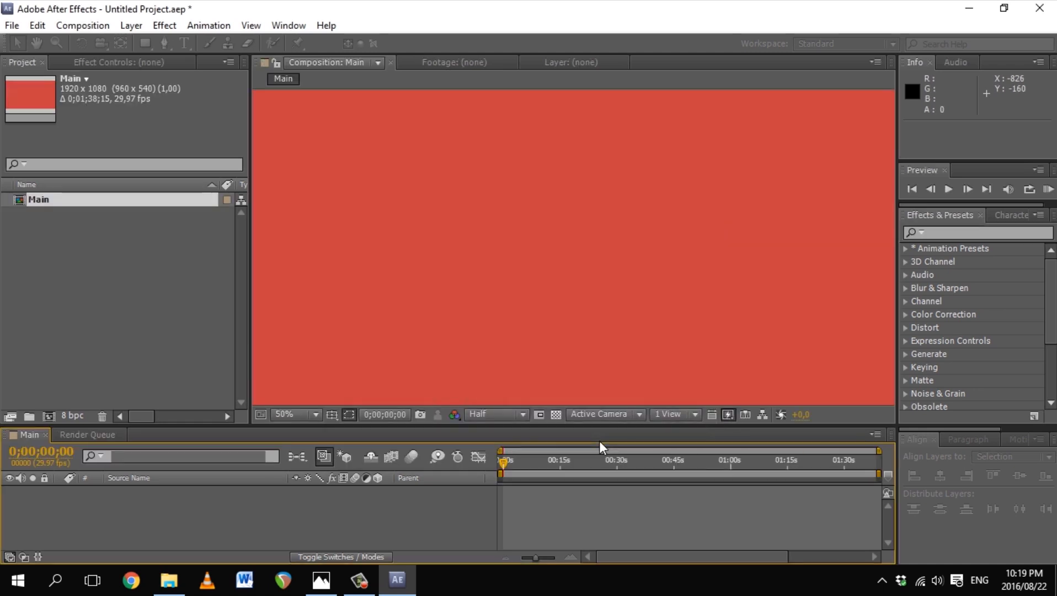
Step: Zoom the composition viewer out to 25% and pan to recentre the red frame
click(124, 282)
key(z)
alt+click(544, 270)
key(space)
drag(573, 259, 550, 266)
key(v)
Step: Import final_set.psd from the Assets set folder as merged footage
double_click(113, 242)
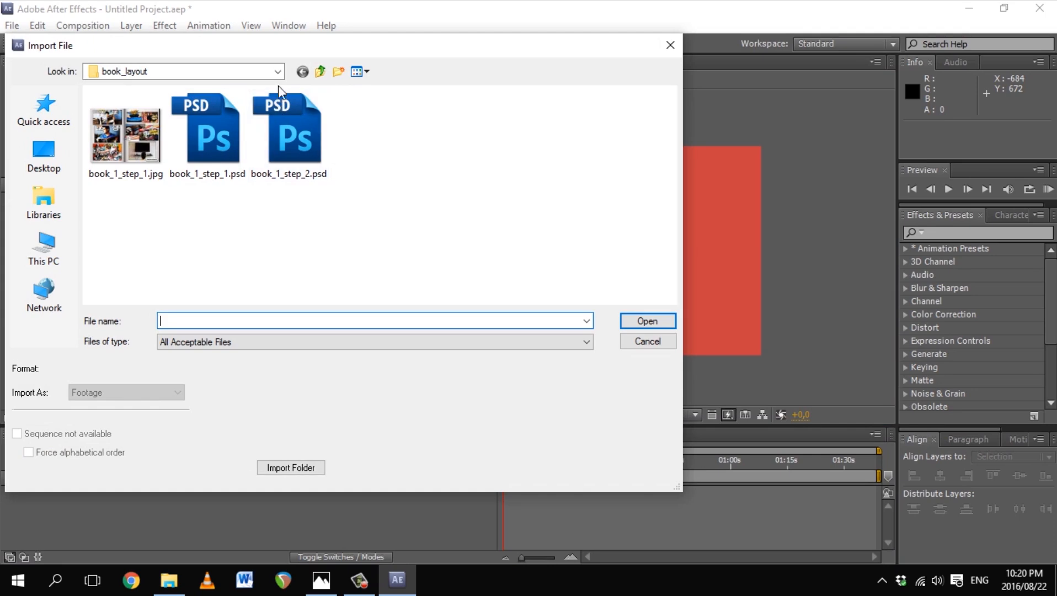
click(320, 71)
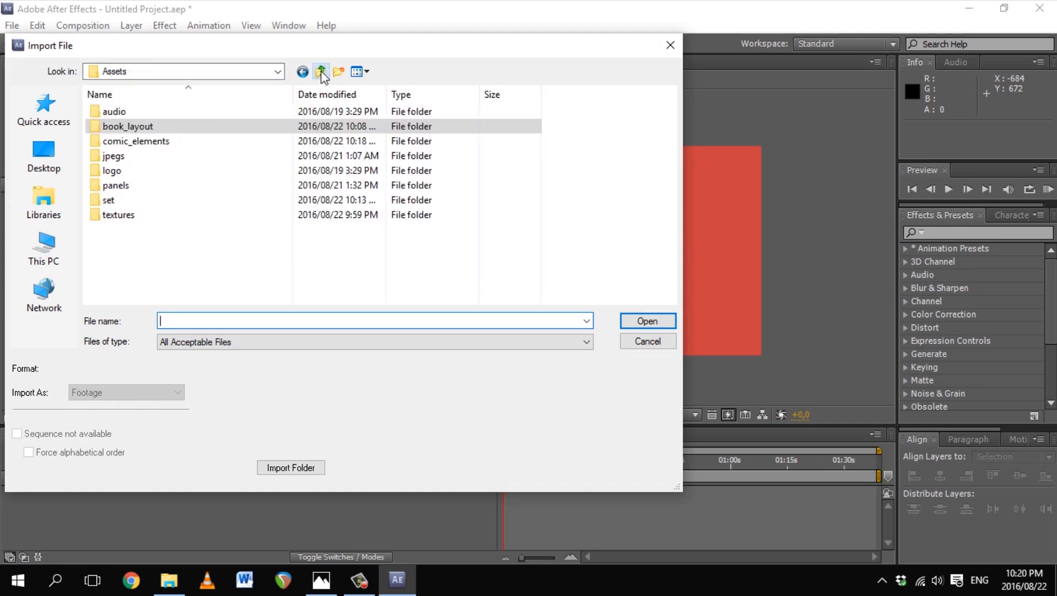
double_click(129, 201)
double_click(217, 125)
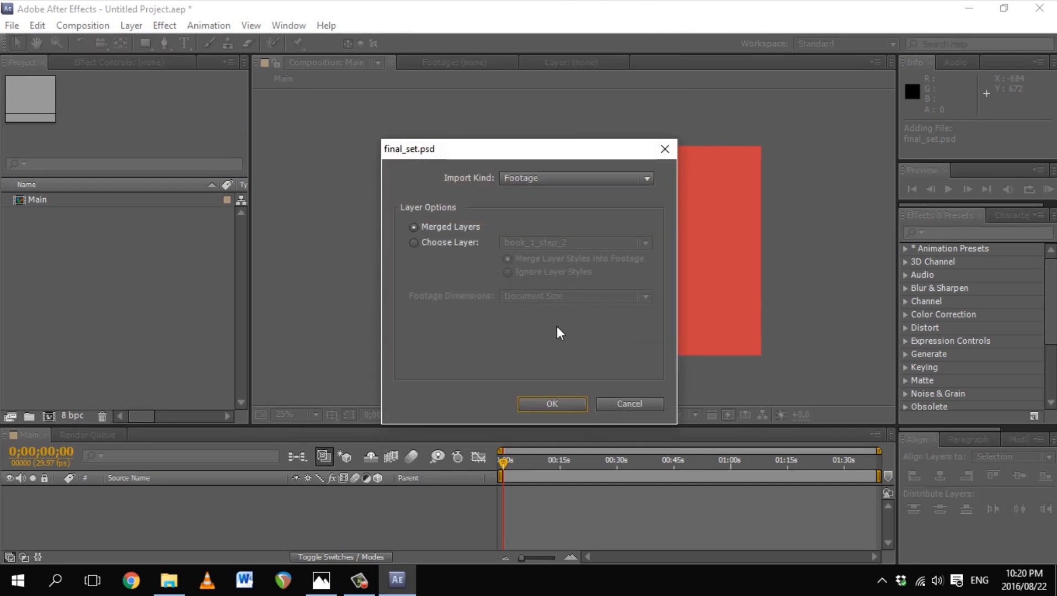
click(553, 403)
Step: Import themesong.mp3 from the Assets audio folder
double_click(83, 276)
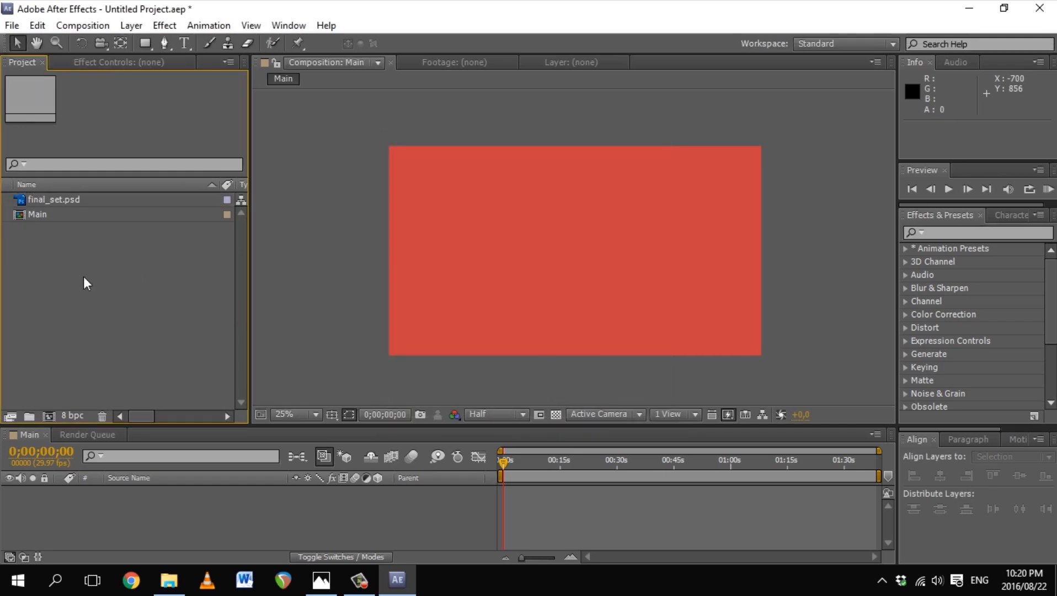
click(320, 71)
double_click(168, 109)
double_click(145, 111)
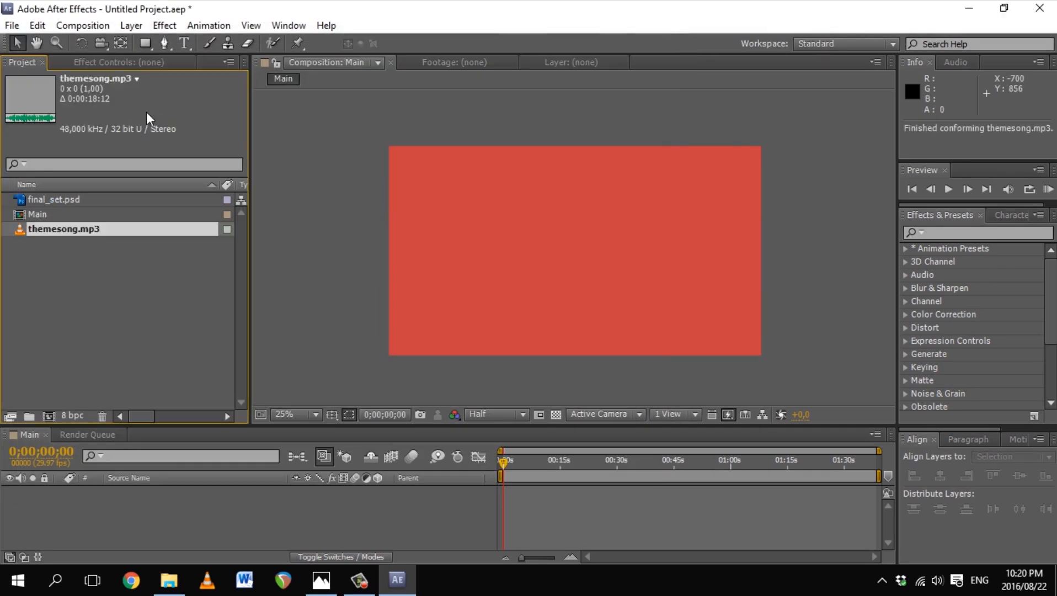
Step: Reopen the import window and browse into the comic_elements folder
double_click(86, 283)
click(321, 71)
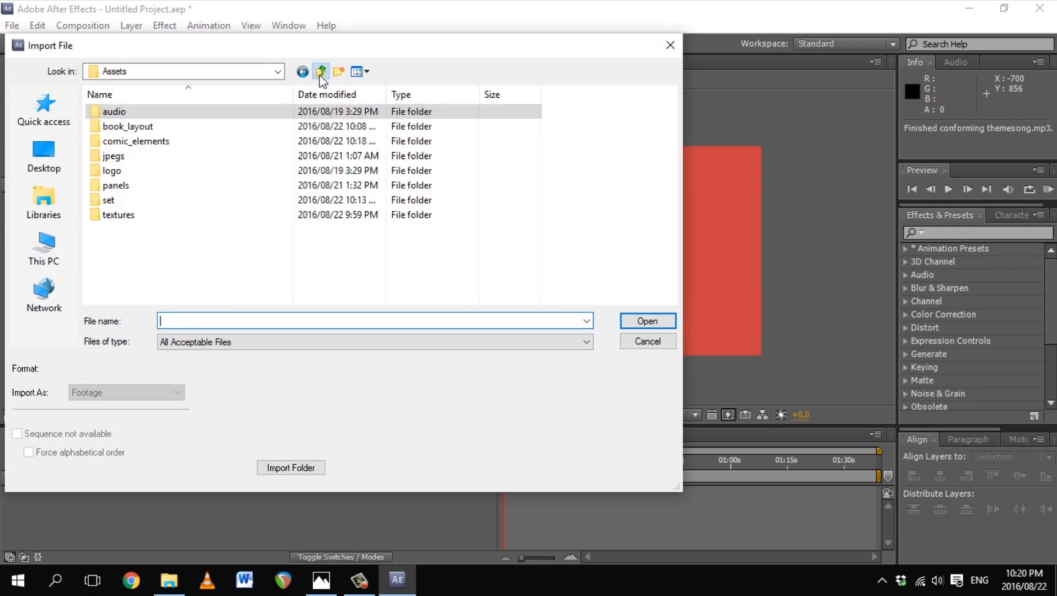
double_click(128, 141)
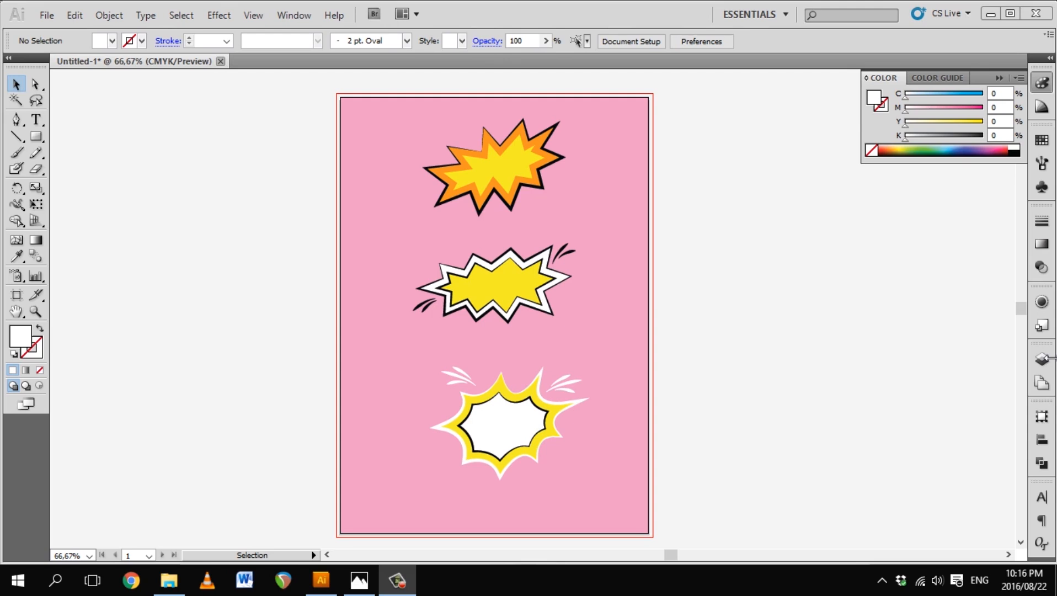
Step: Show the Layers panel, add new layers, and rename Layer 1 to BG
click(1047, 359)
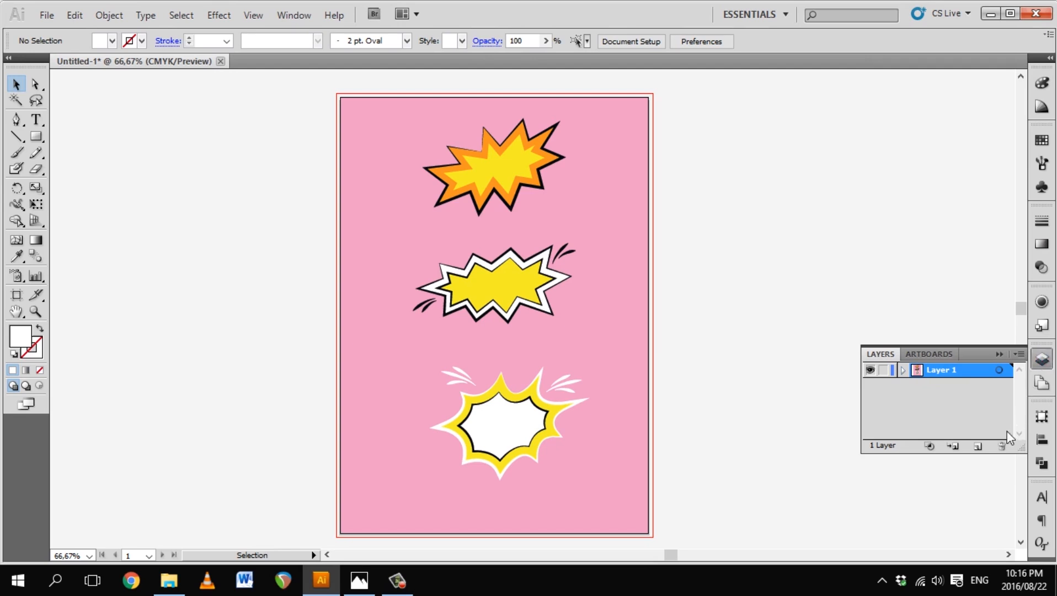
click(978, 447)
click(978, 446)
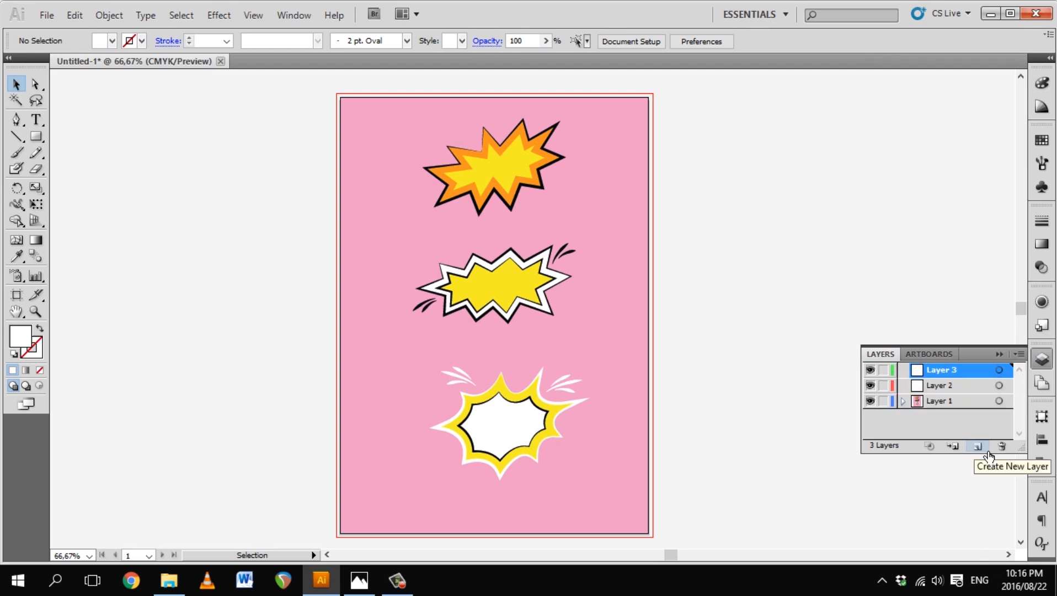
click(978, 447)
double_click(947, 418)
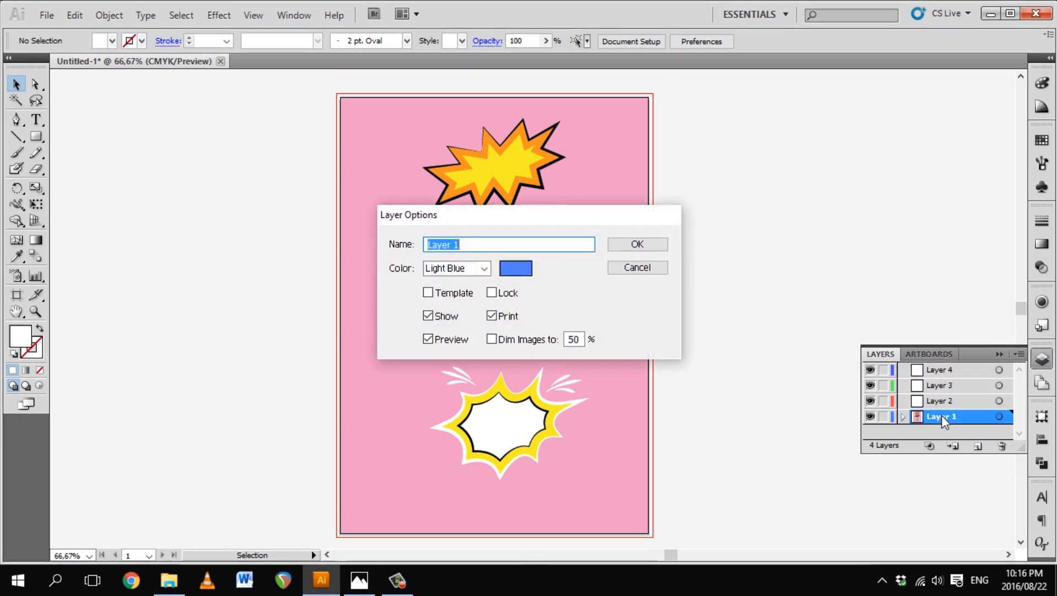
click(649, 271)
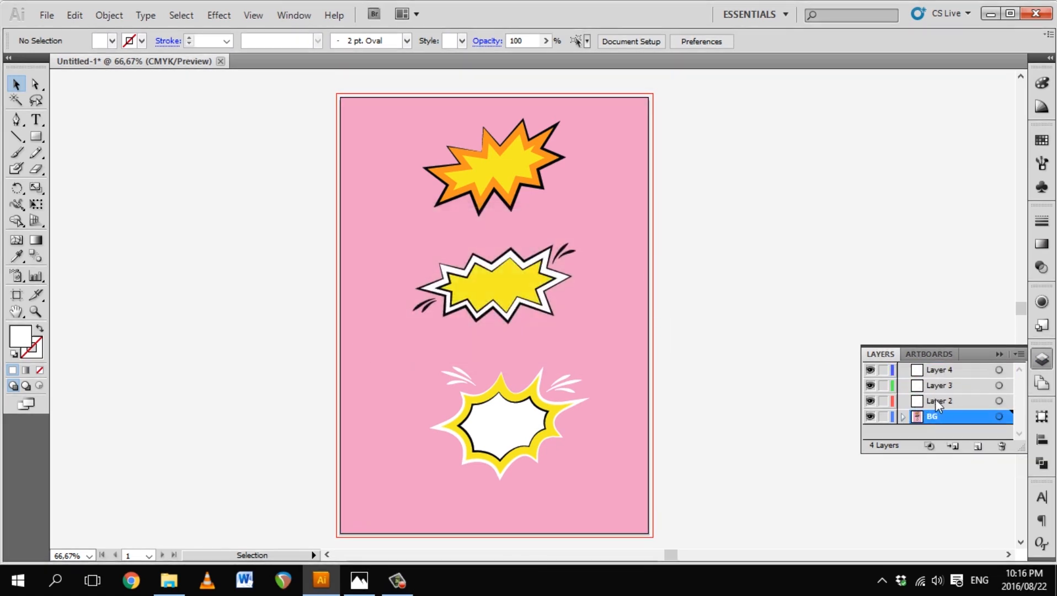
Step: Rename the remaining layers EXP1, EXP2 and EXP3
double_click(936, 400)
text(EXP1)
key(Return)
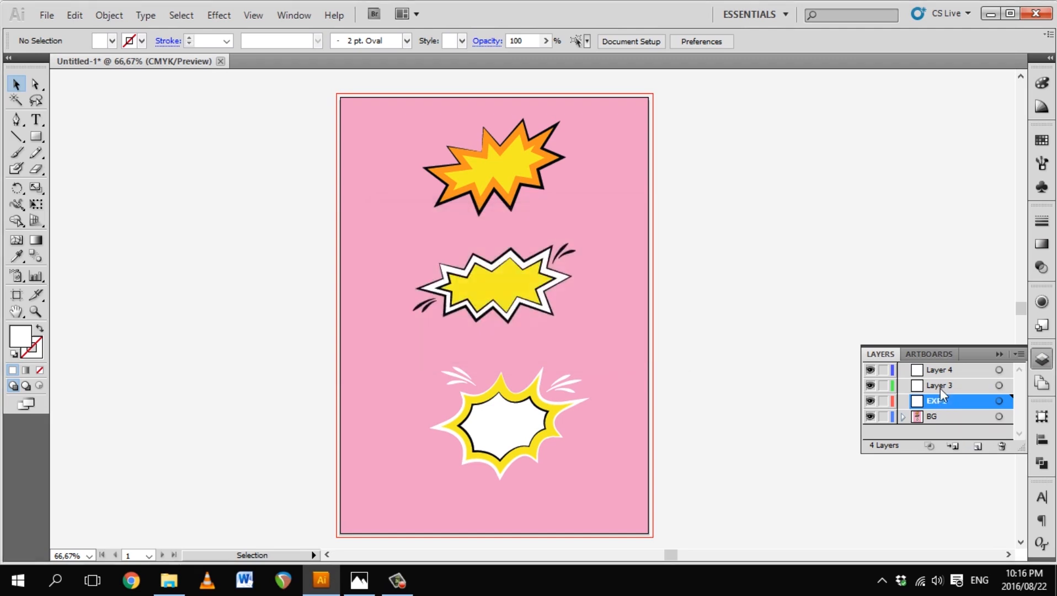
double_click(942, 385)
text(EXP2)
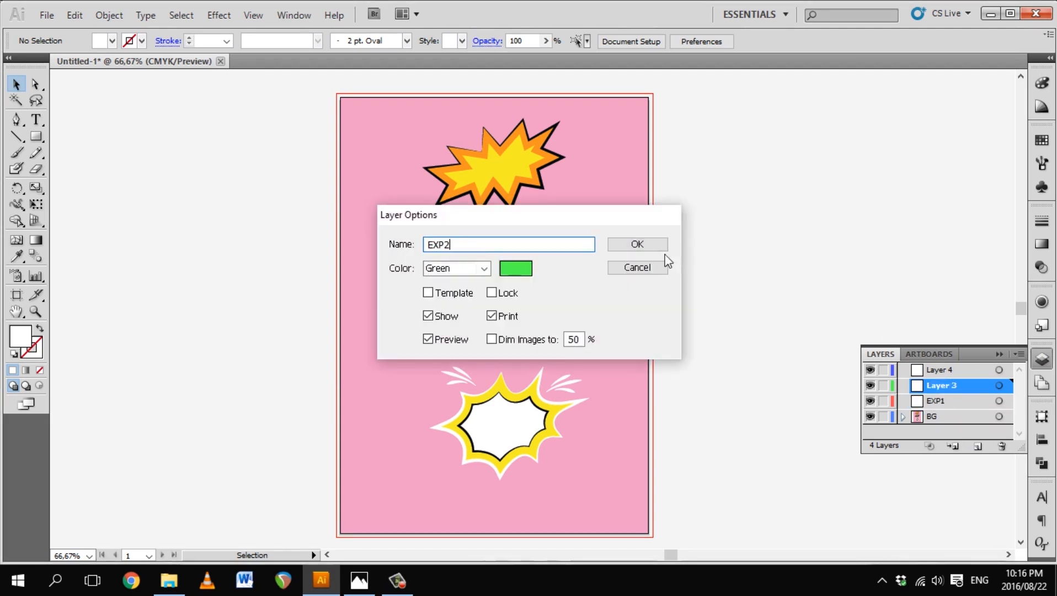
click(637, 244)
double_click(940, 369)
text(EXP3)
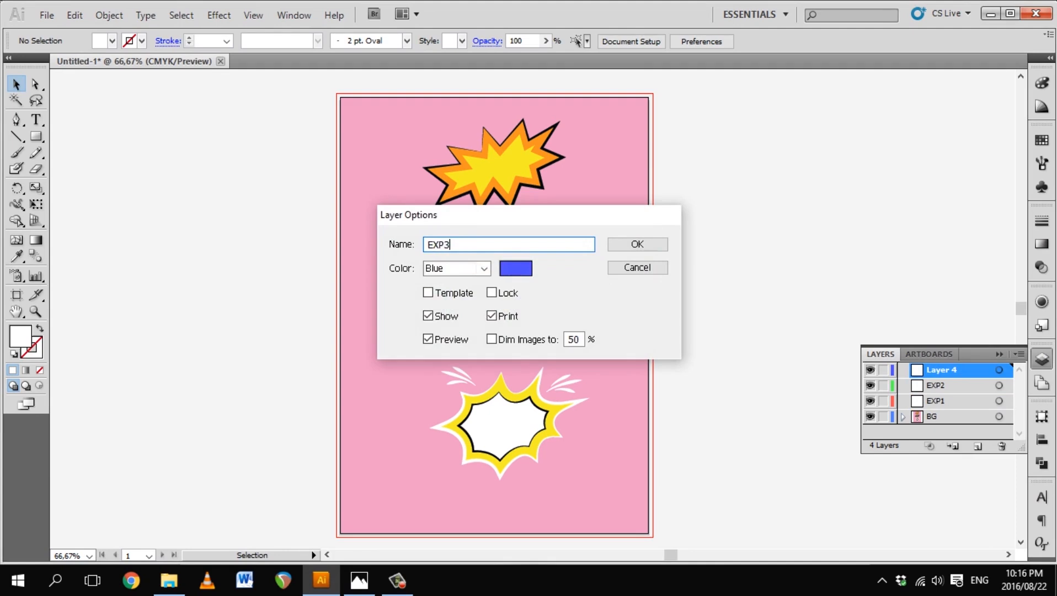
key(Return)
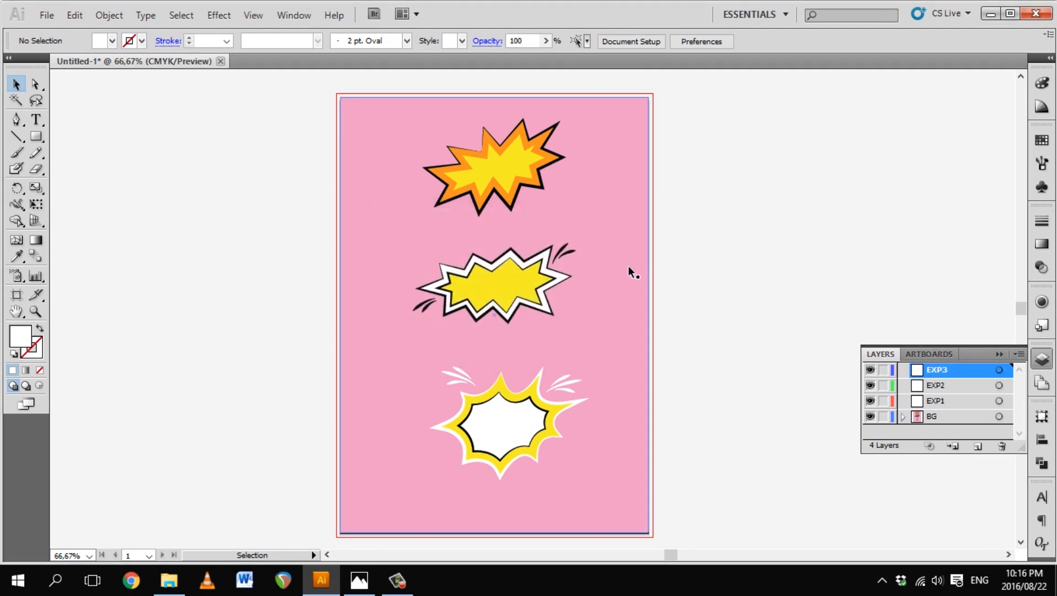
Step: Cut the top explosion and paste it in place on layer EXP1
drag(734, 95, 278, 223)
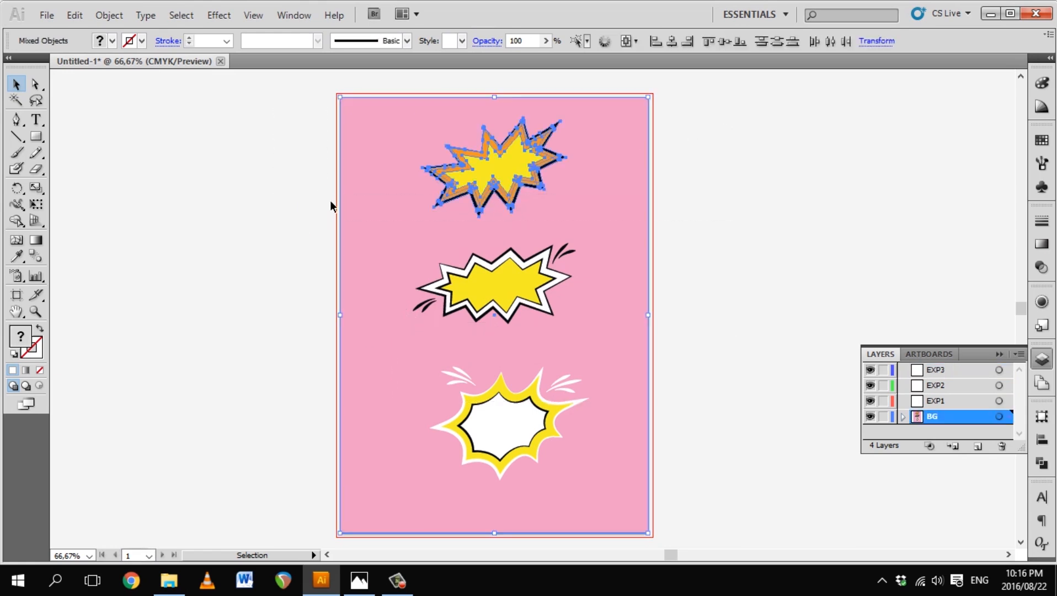
shift+click(373, 154)
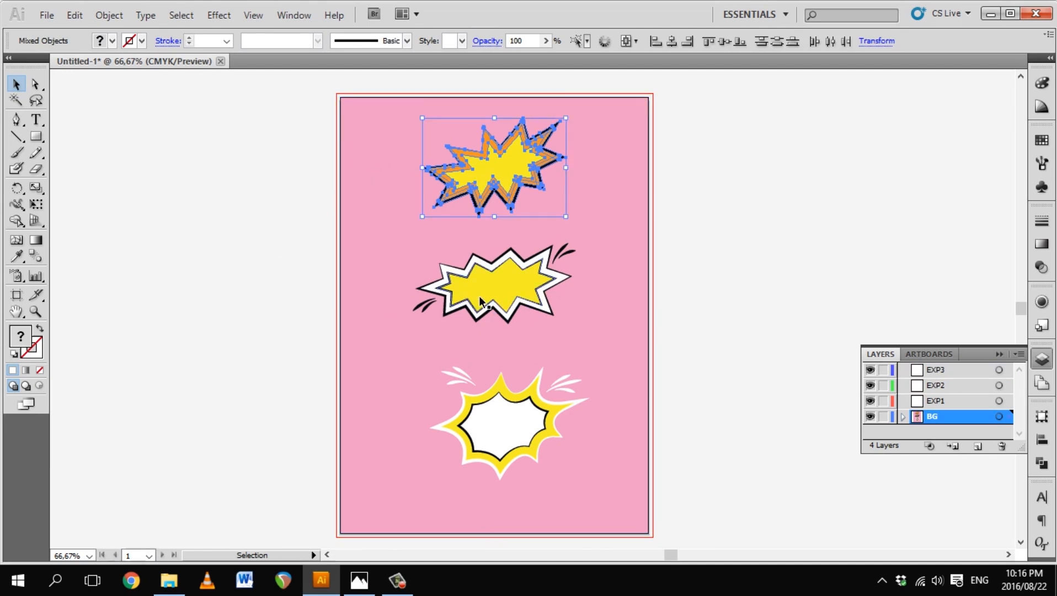
key(a)
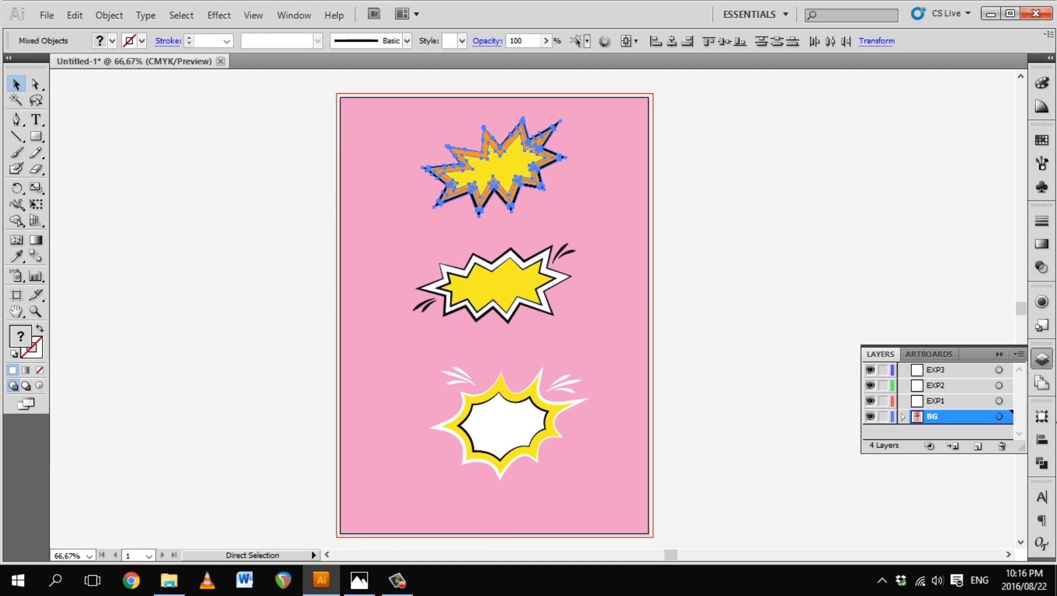
key(ctrl+x)
click(941, 399)
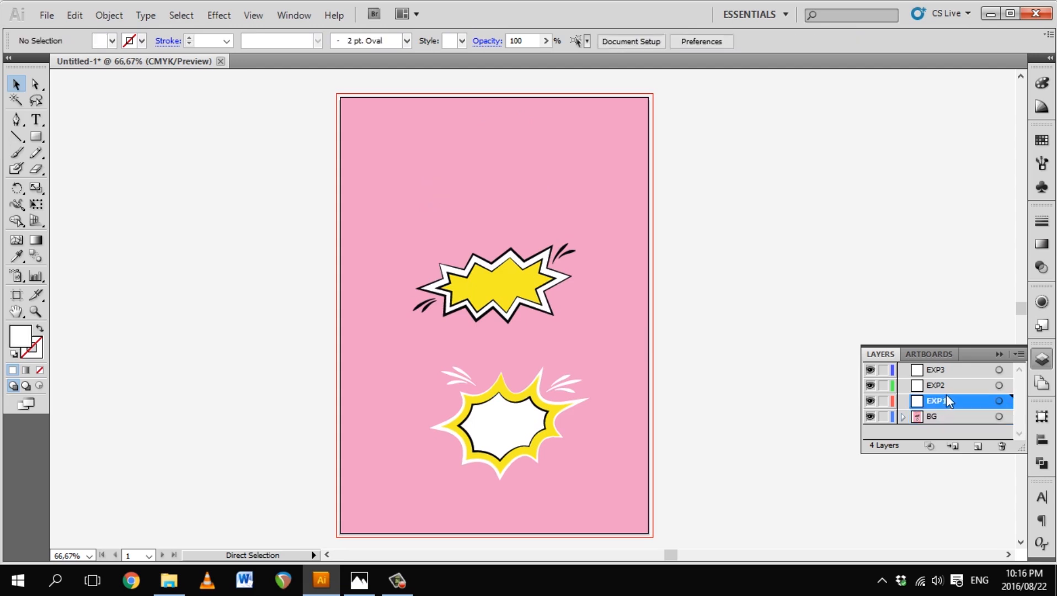
key(ctrl+f)
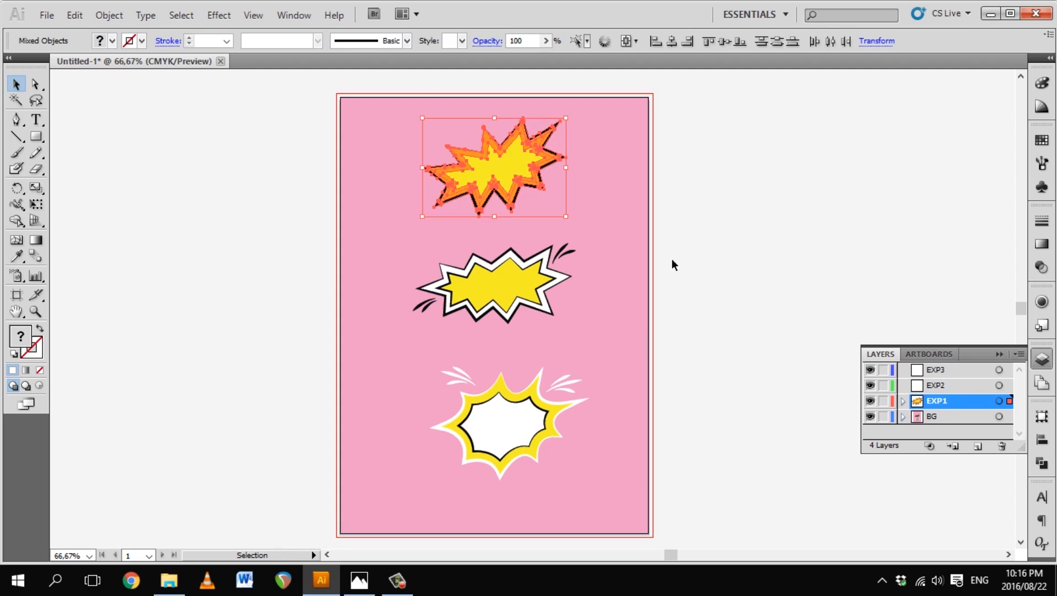
Step: Cut the middle explosion and paste it in place on layer EXP2
drag(641, 278, 329, 336)
shift+click(394, 240)
shift+click(480, 179)
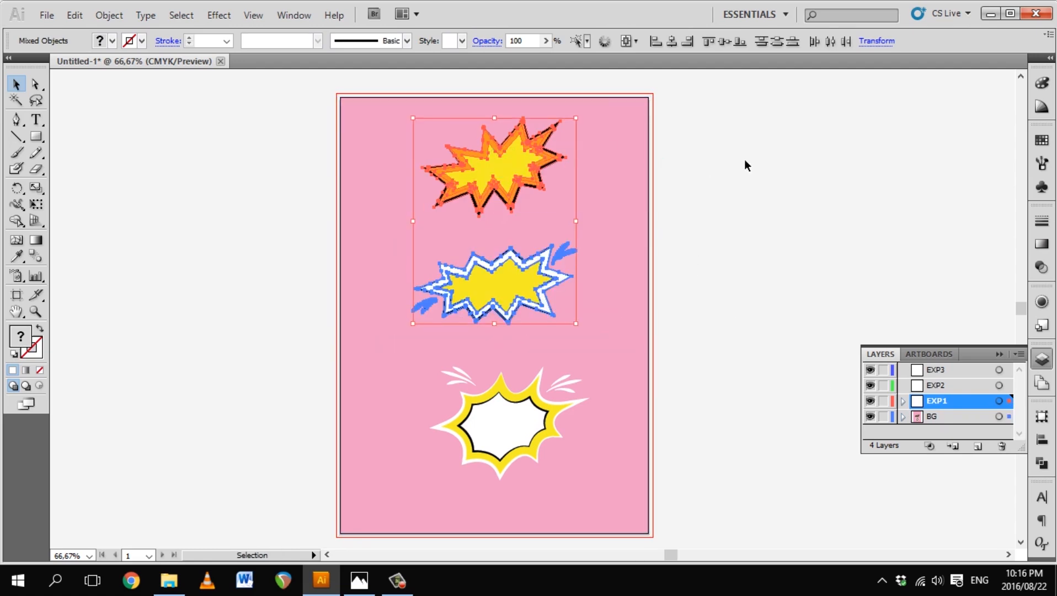
click(745, 161)
drag(266, 219, 671, 335)
drag(773, 304, 615, 339)
key(ctrl+x)
click(936, 384)
key(ctrl+f)
Step: Cut the bottom explosion and paste it in place on layer EXP3
drag(750, 522, 380, 354)
drag(784, 354, 592, 359)
key(ctrl+x)
click(934, 370)
key(ctrl+f)
Step: Lock the BG, EXP3 and EXP2 layers, undoing a trial move of the bottom explosion
click(783, 402)
click(625, 341)
click(884, 417)
drag(719, 503, 395, 370)
drag(505, 424, 648, 313)
key(ctrl+z)
click(721, 478)
drag(884, 371, 884, 387)
Step: Test-move the orange explosion, undo it, then unlock EXP1, EXP2 and EXP3
drag(760, 524, 730, 471)
key(ctrl+a)
drag(510, 166, 550, 401)
key(ctrl+z)
click(717, 278)
click(884, 401)
drag(883, 400, 884, 370)
drag(720, 244, 680, 249)
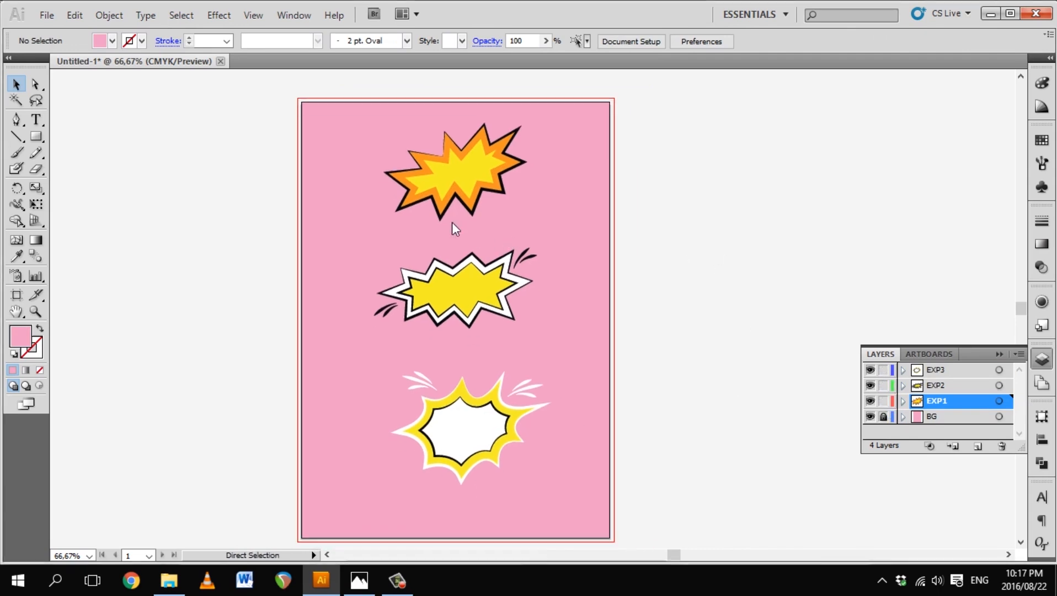
Step: Save the artwork as Explosions.ai in comic_elements with default Illustrator options
key(ctrl+shift+s)
double_click(135, 108)
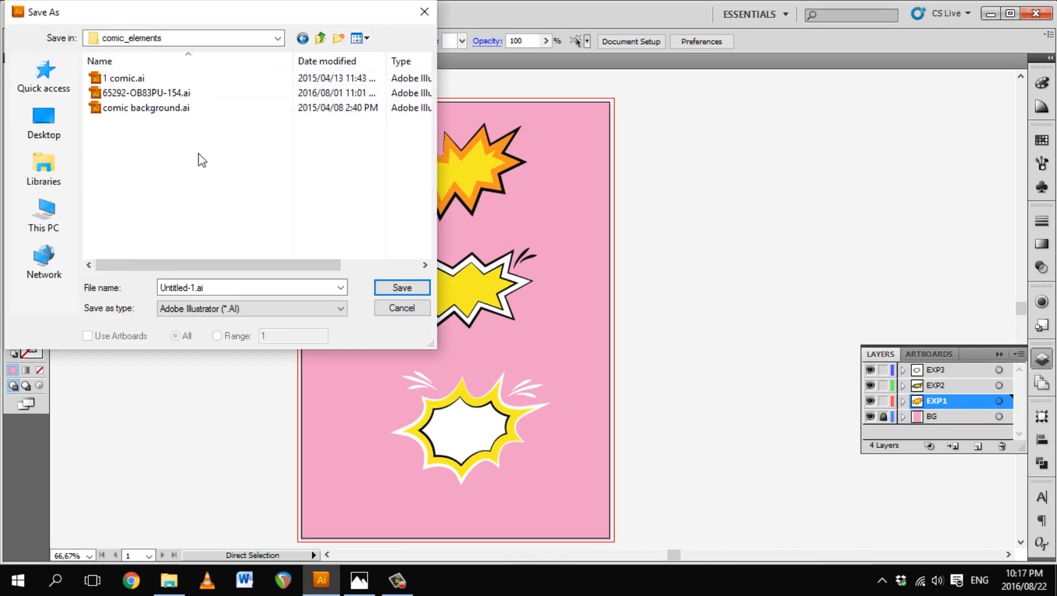
click(194, 292)
click(199, 294)
drag(197, 293, 45, 292)
text(Explosions)
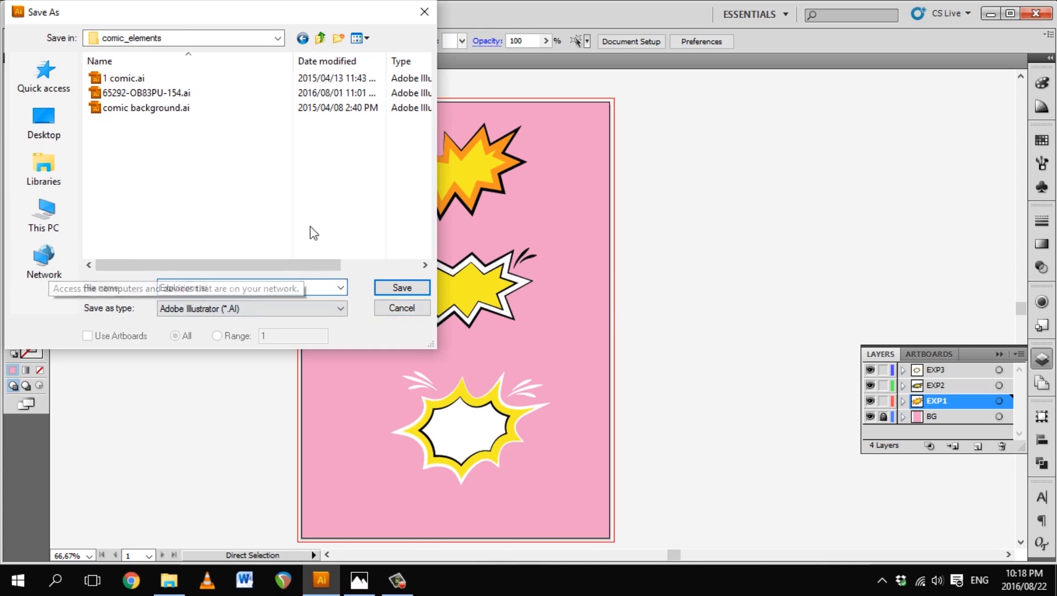
click(404, 288)
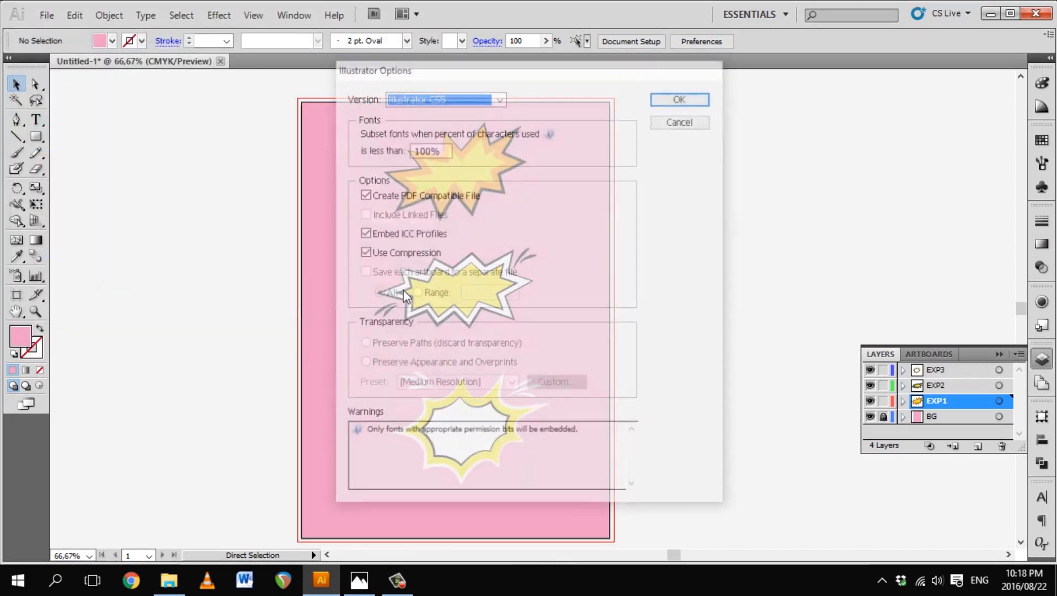
click(698, 100)
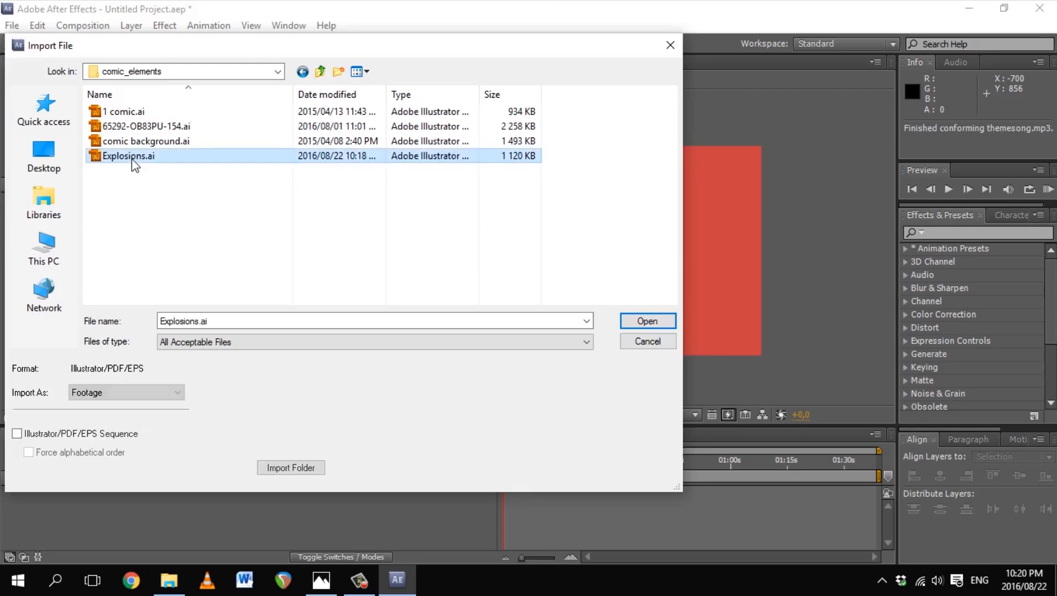
Step: Import layer EXP1 of Explosions.ai as footage at layer size
double_click(132, 160)
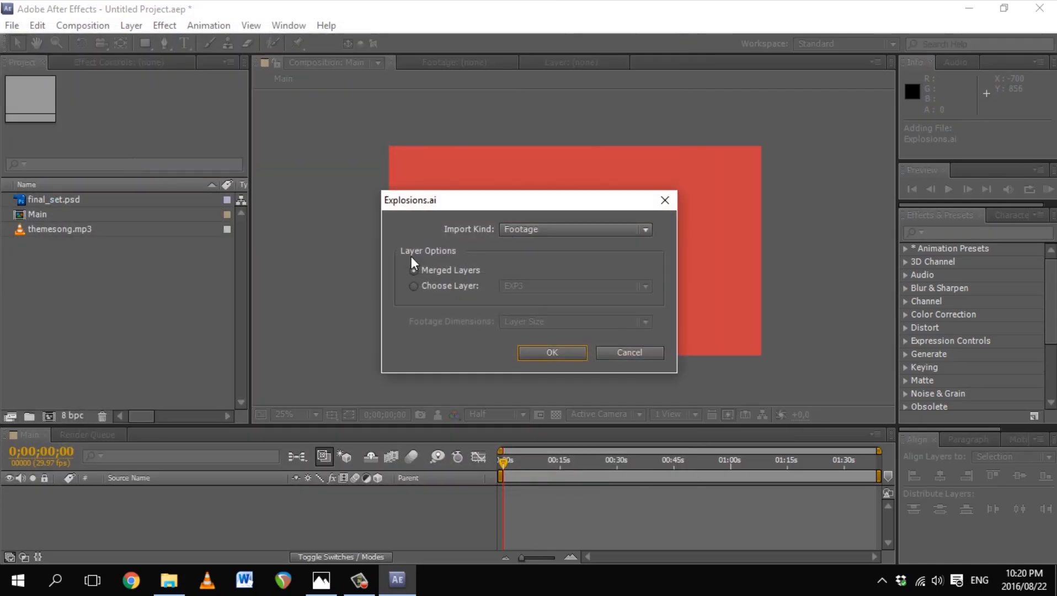
click(423, 284)
click(538, 287)
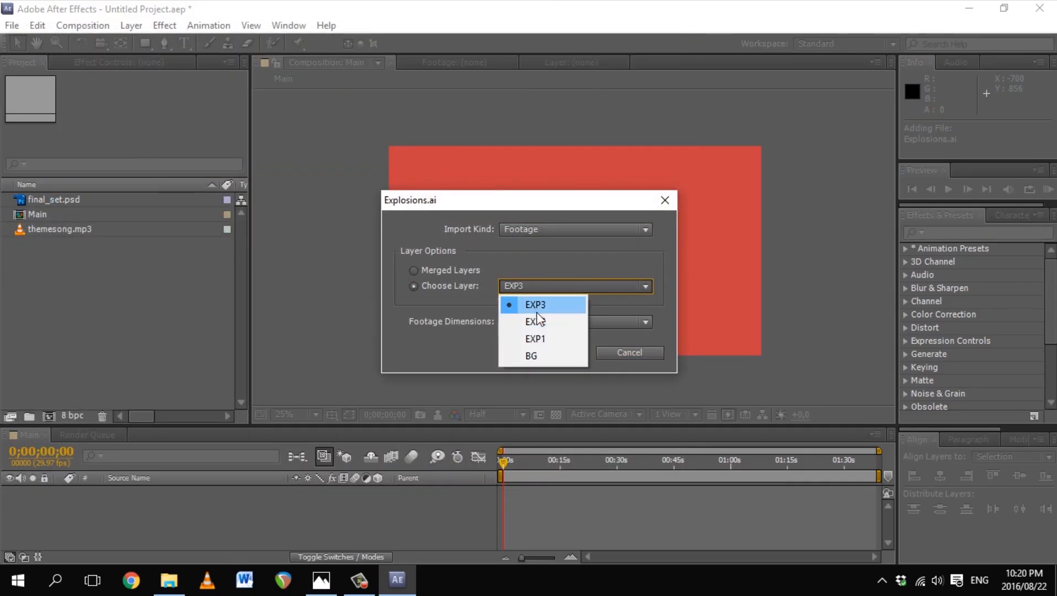
click(536, 339)
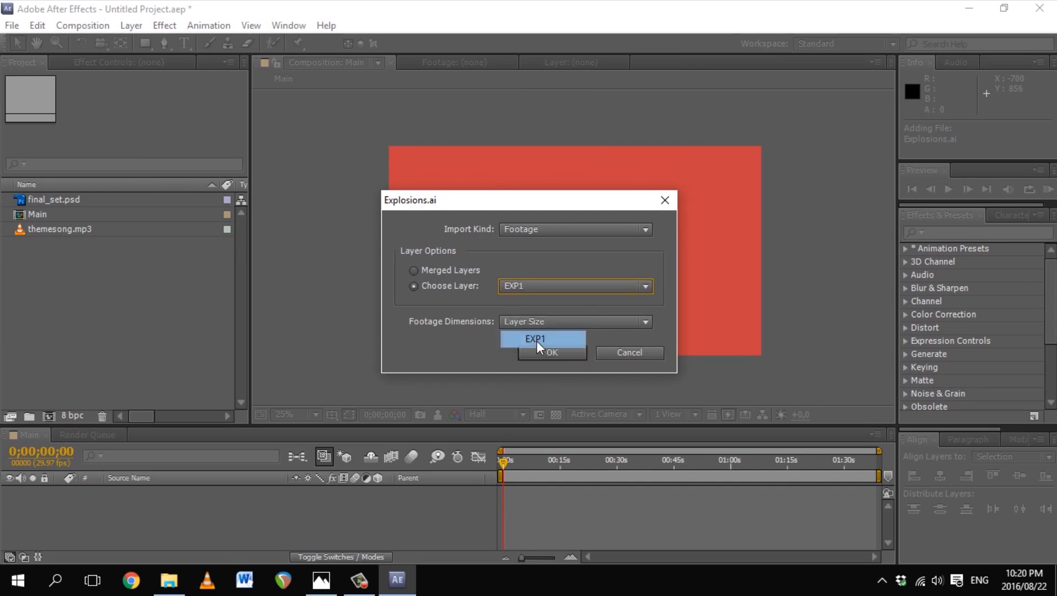
click(547, 327)
click(549, 327)
click(555, 321)
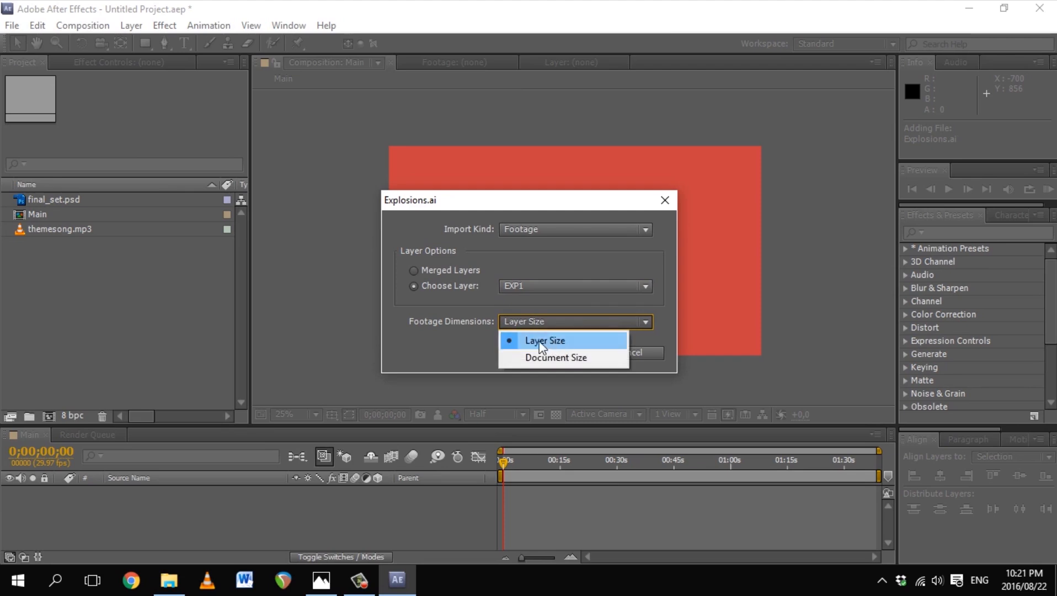
click(545, 341)
click(554, 349)
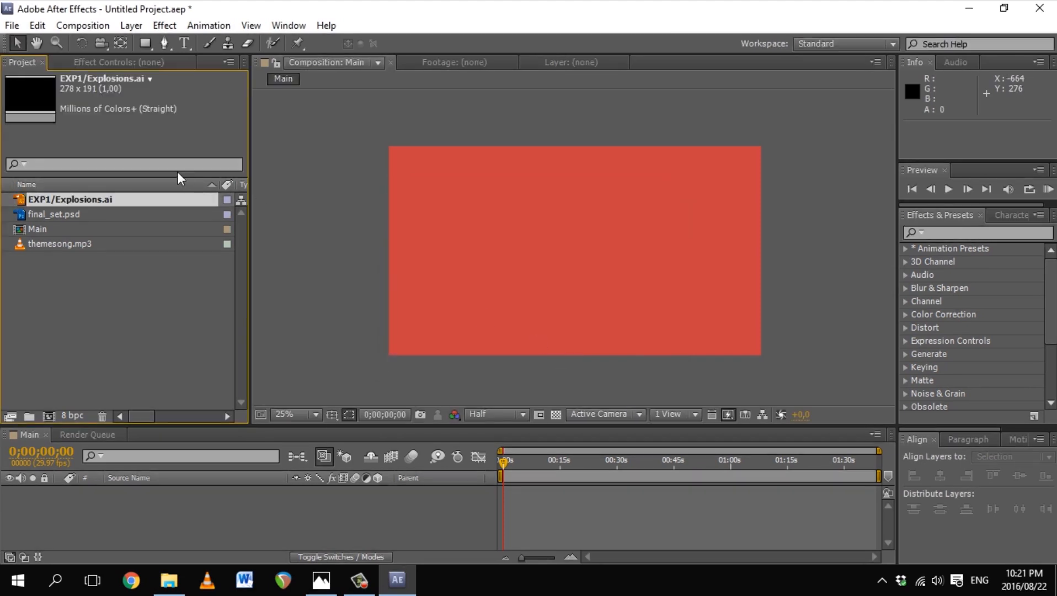
Step: Import layer EXP2 of Explosions.ai as separate footage
double_click(97, 304)
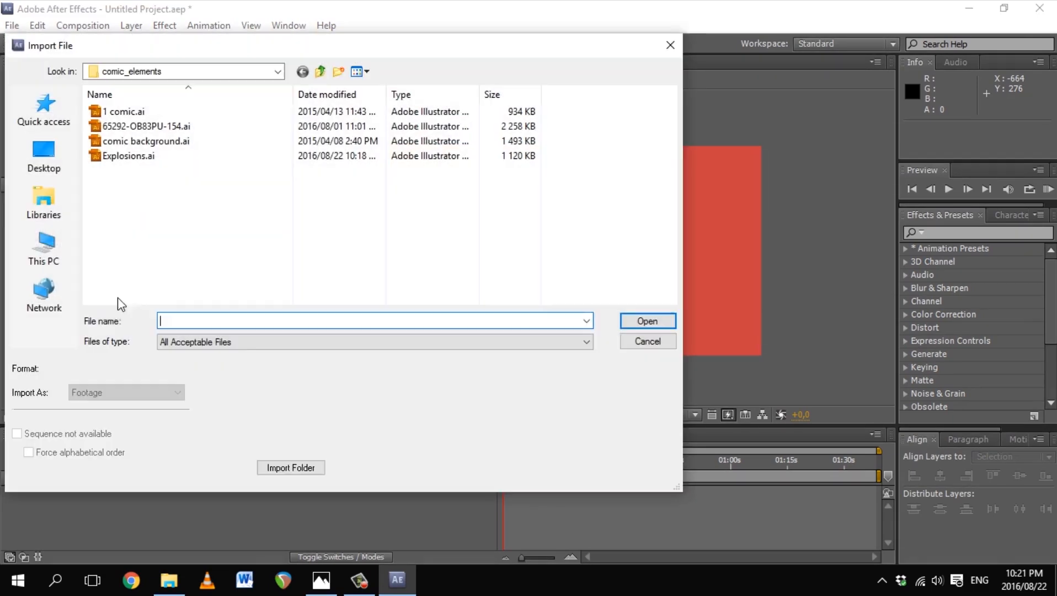
double_click(151, 158)
click(492, 285)
click(545, 288)
click(544, 322)
click(554, 352)
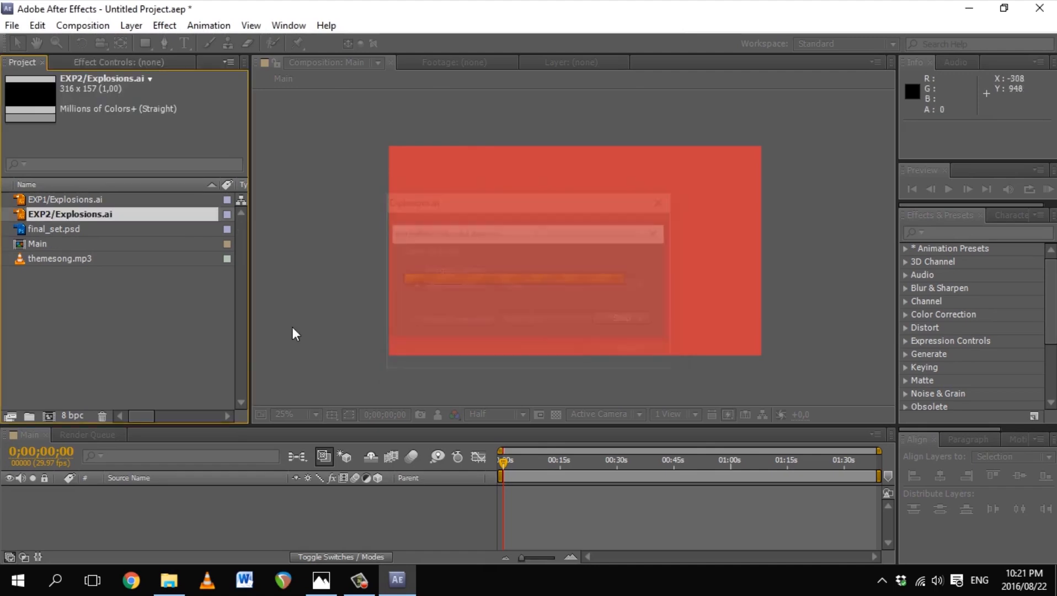
Step: Import layer EXP3 of Explosions.ai as separate footage
double_click(128, 306)
click(127, 158)
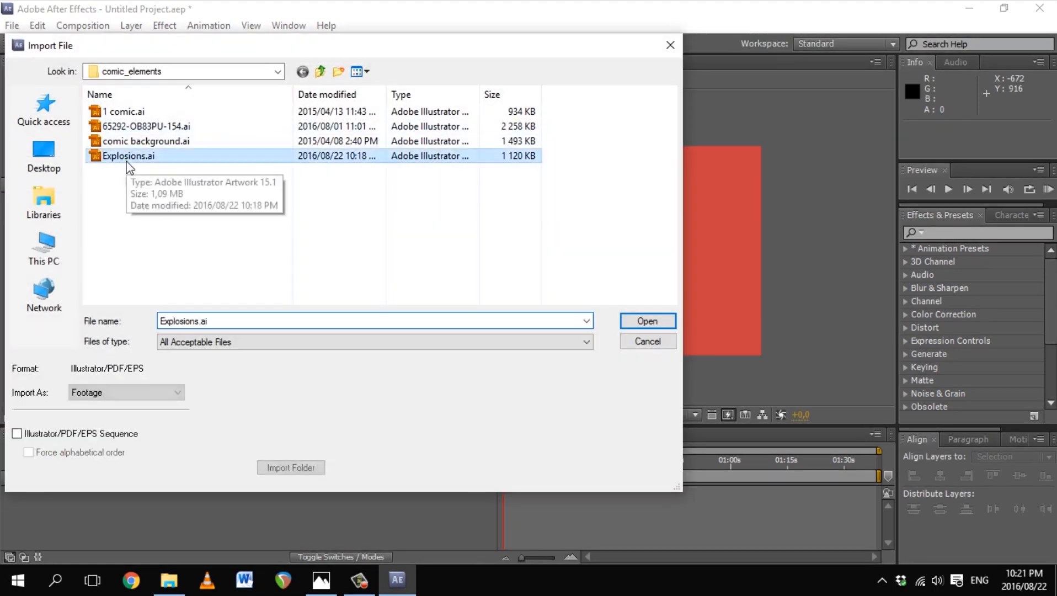
double_click(128, 159)
click(454, 285)
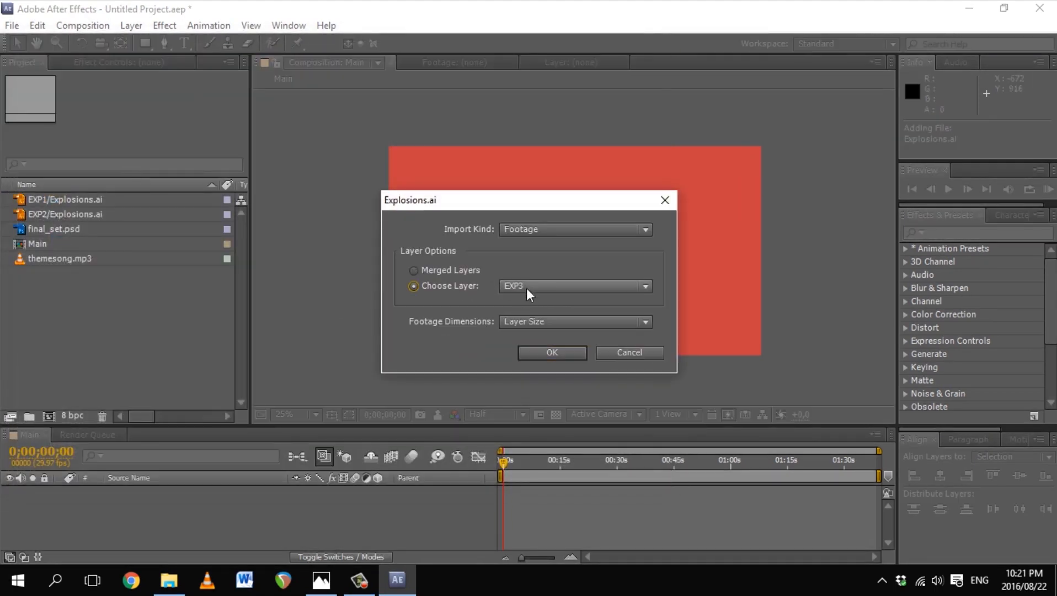
click(556, 354)
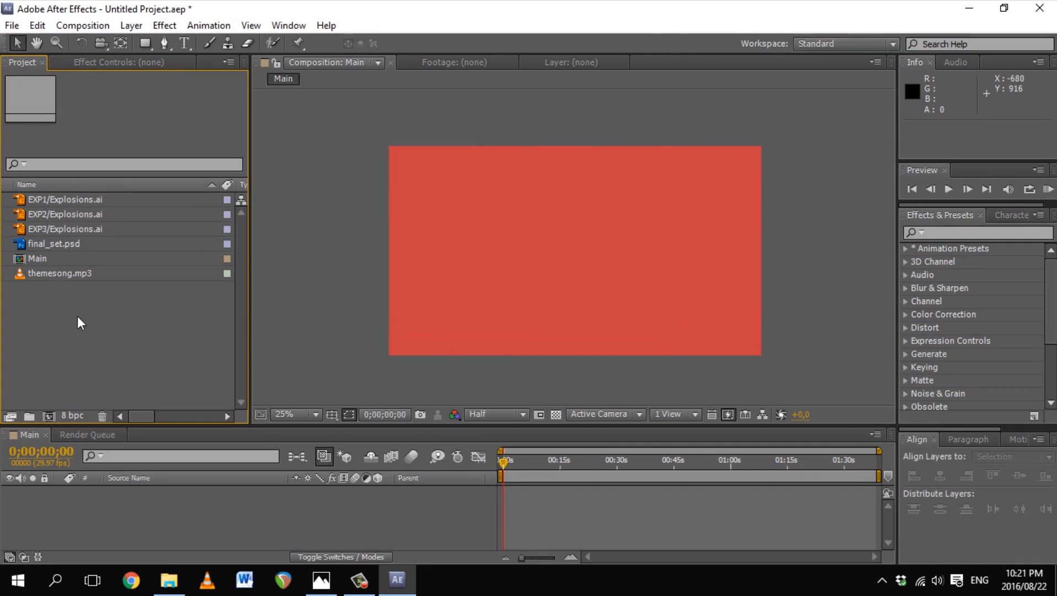
Step: Create an Assets folder and move all imported footage into it
click(28, 414)
text(Assets)
key(Return)
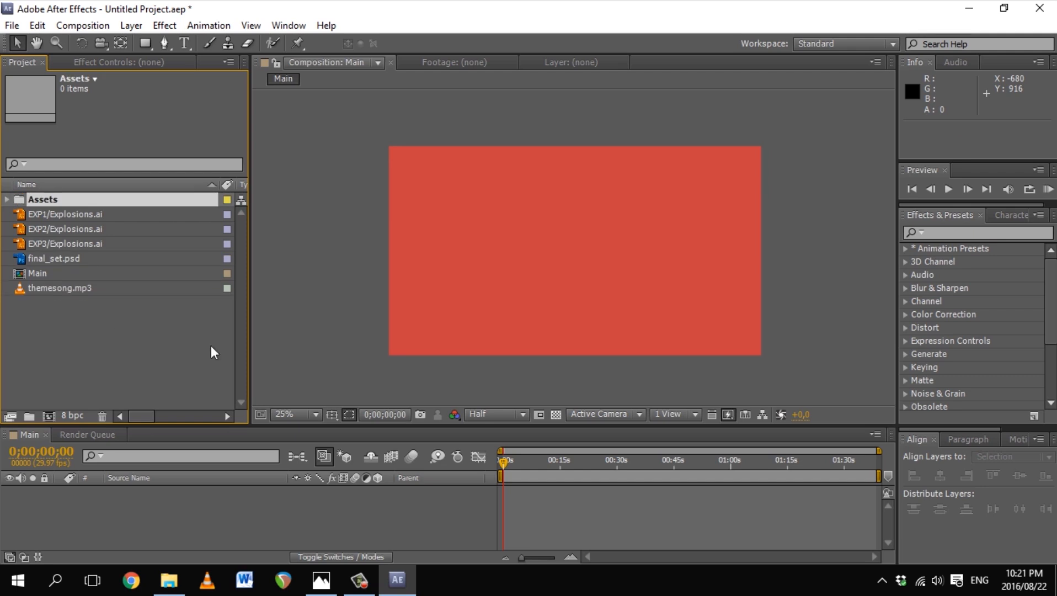
click(72, 214)
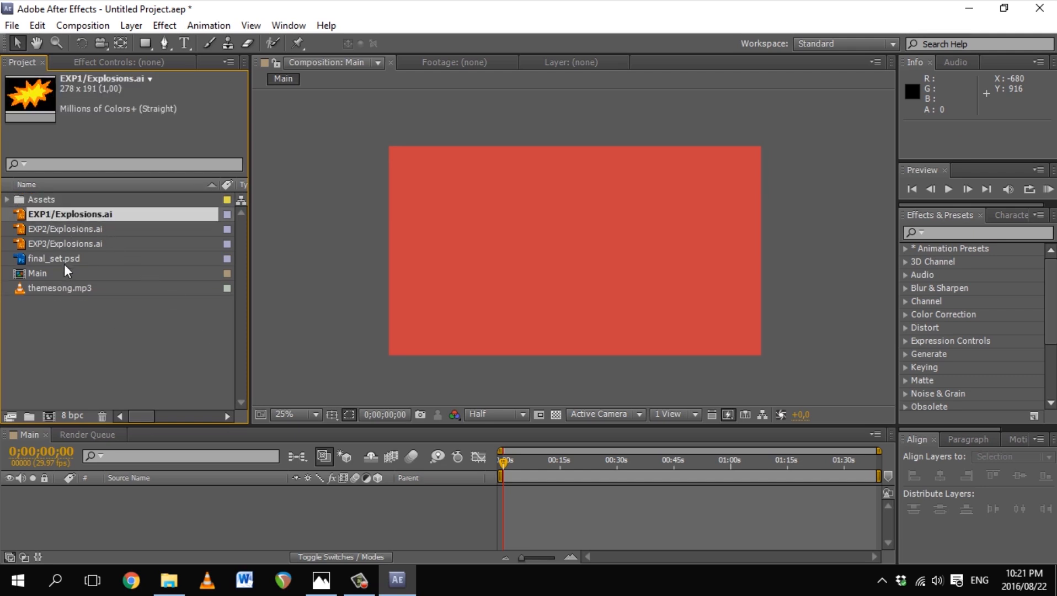
shift+click(52, 258)
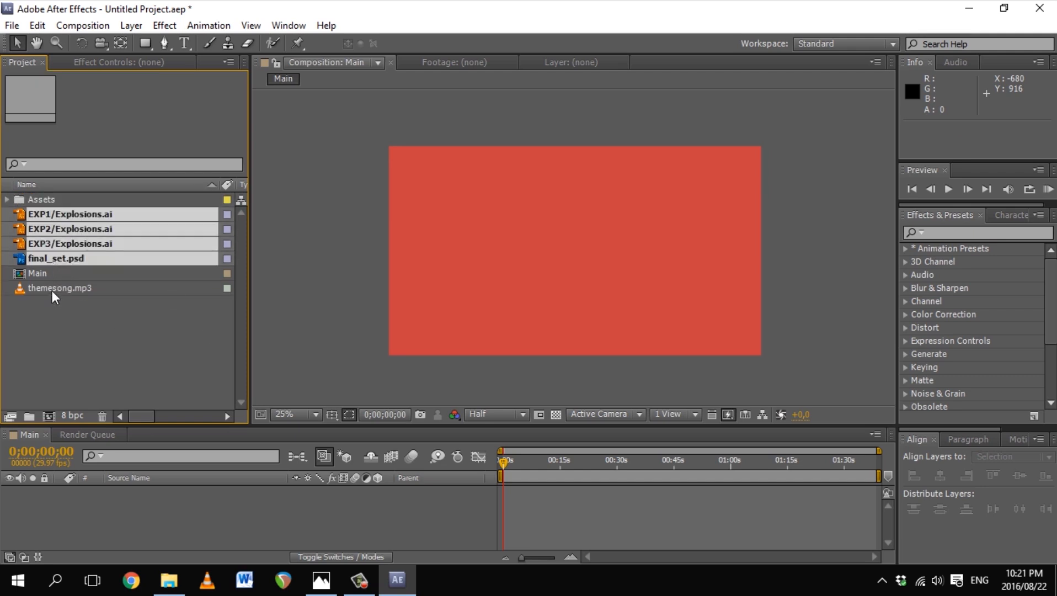
ctrl+click(52, 288)
drag(45, 222, 44, 202)
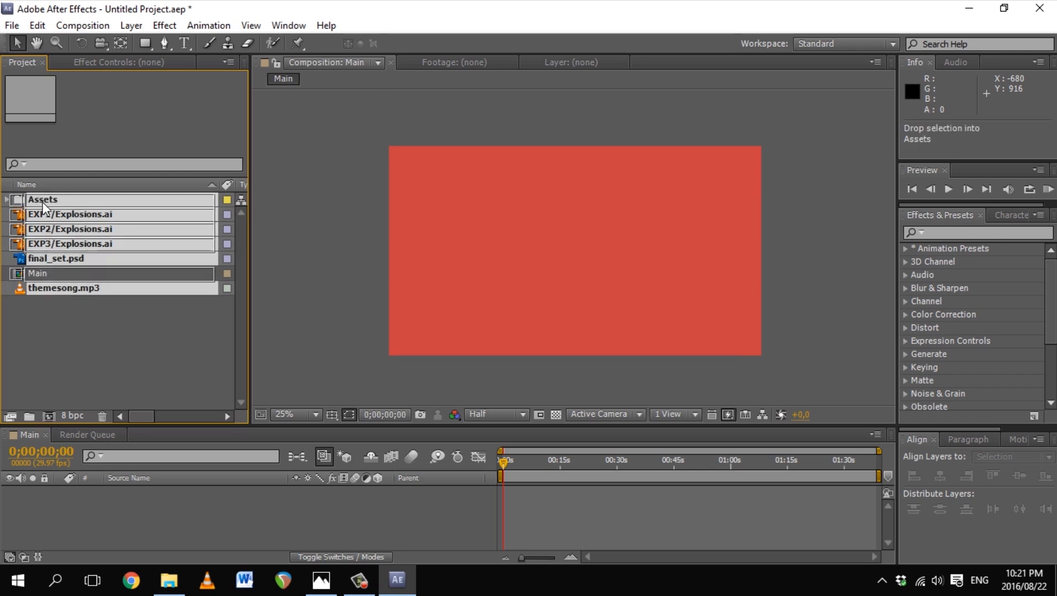
click(7, 199)
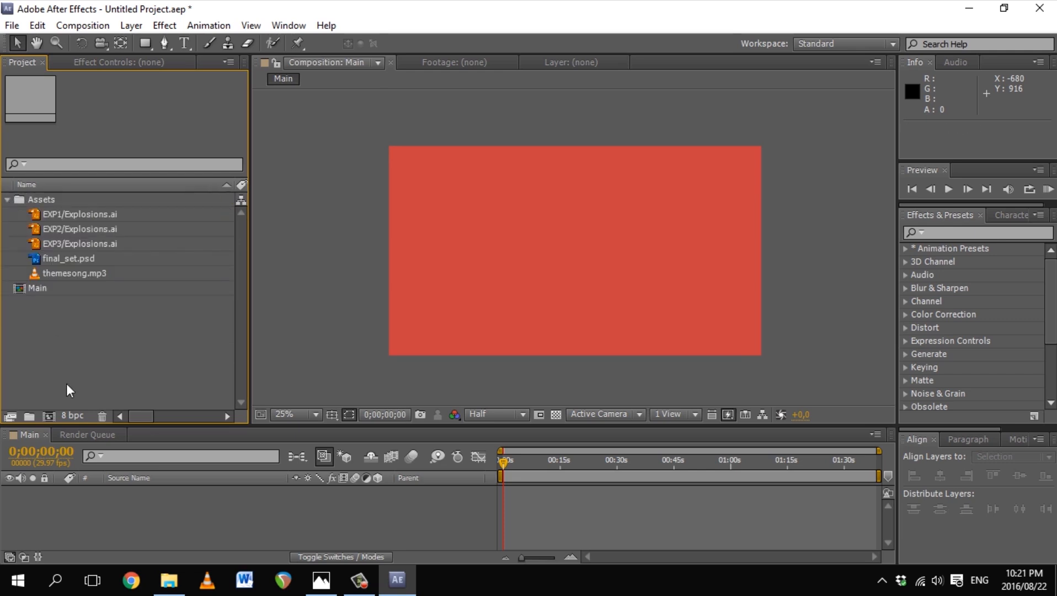
Step: Create an Audio folder inside Assets holding themesong.mp3
click(28, 415)
text(Audio)
key(Return)
drag(73, 273, 51, 289)
mouse_move(41, 273)
mouse_down()
mouse_move(37, 200)
mouse_move(40, 286)
mouse_up()
click(27, 385)
Step: Create an Elements folder and move the three Explosions.ai items into it
click(29, 416)
text(Elements)
key(Return)
click(58, 259)
shift+click(60, 228)
drag(41, 244, 37, 203)
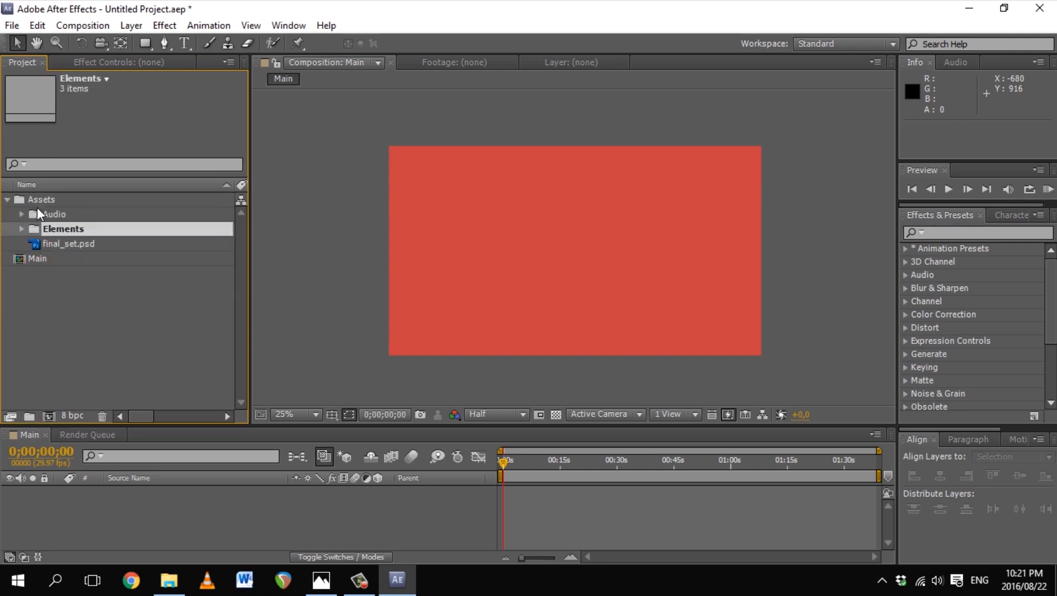
Step: Import logo.psd with merged layers, keeping it out of the Main comp
double_click(62, 296)
click(322, 71)
double_click(123, 170)
double_click(126, 138)
click(552, 403)
drag(46, 259, 534, 253)
key(ctrl+z)
click(211, 257)
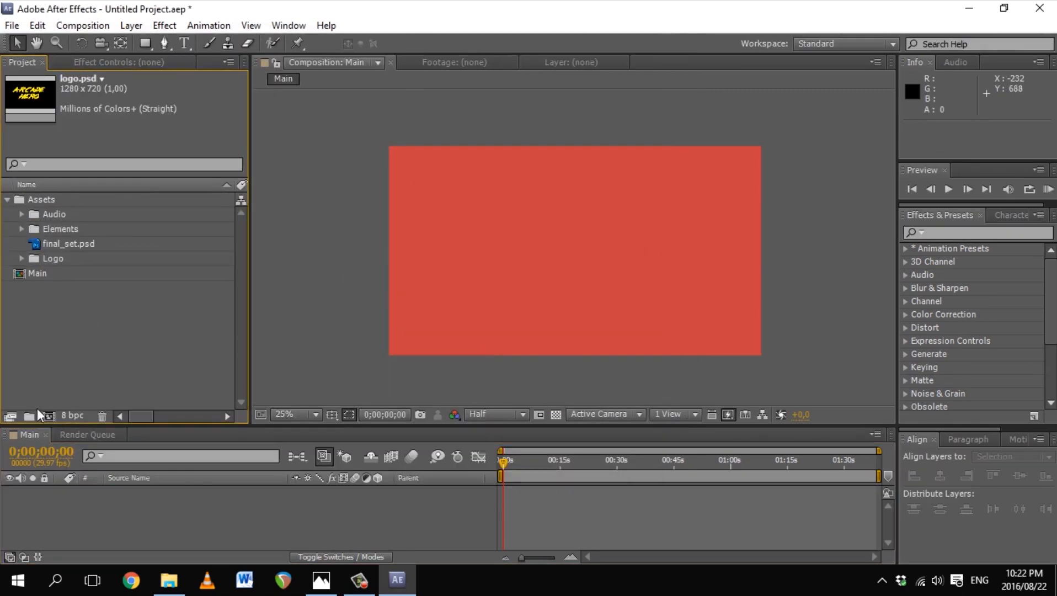
Step: Create a Set folder and move final_set.psd into it
click(29, 416)
text(Set)
click(62, 318)
drag(52, 237, 39, 197)
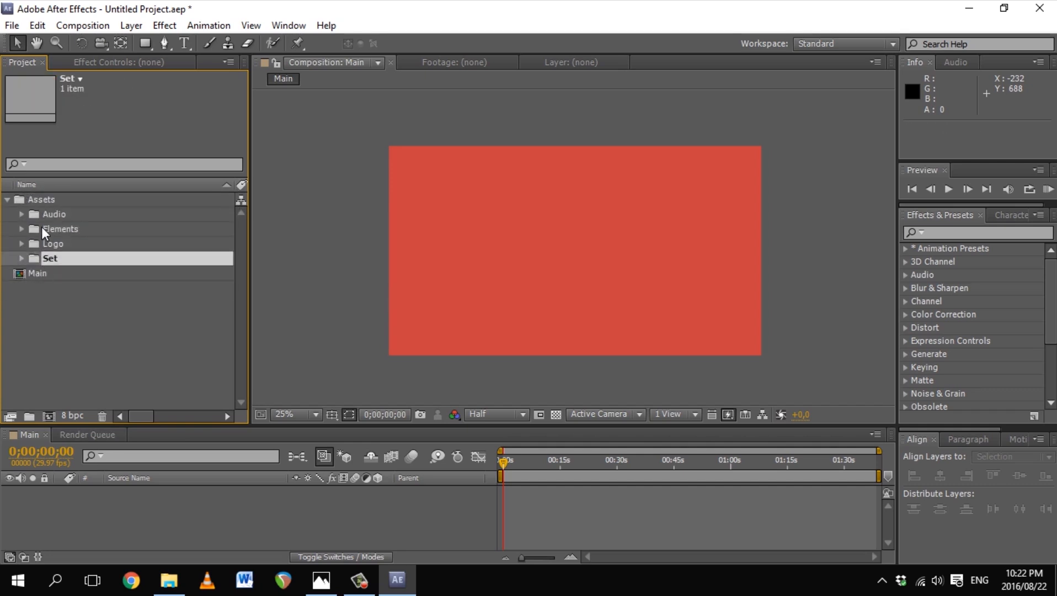
click(22, 258)
Step: Add final_set.psd to the Main timeline and scale it down to 38%
drag(53, 266, 83, 473)
drag(76, 499, 76, 500)
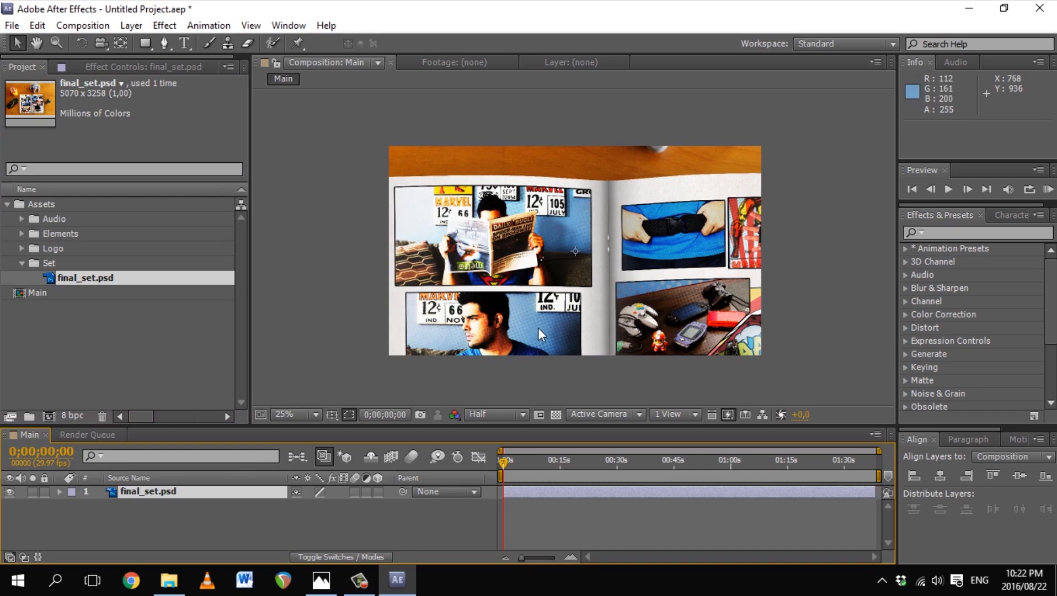
drag(546, 436, 536, 370)
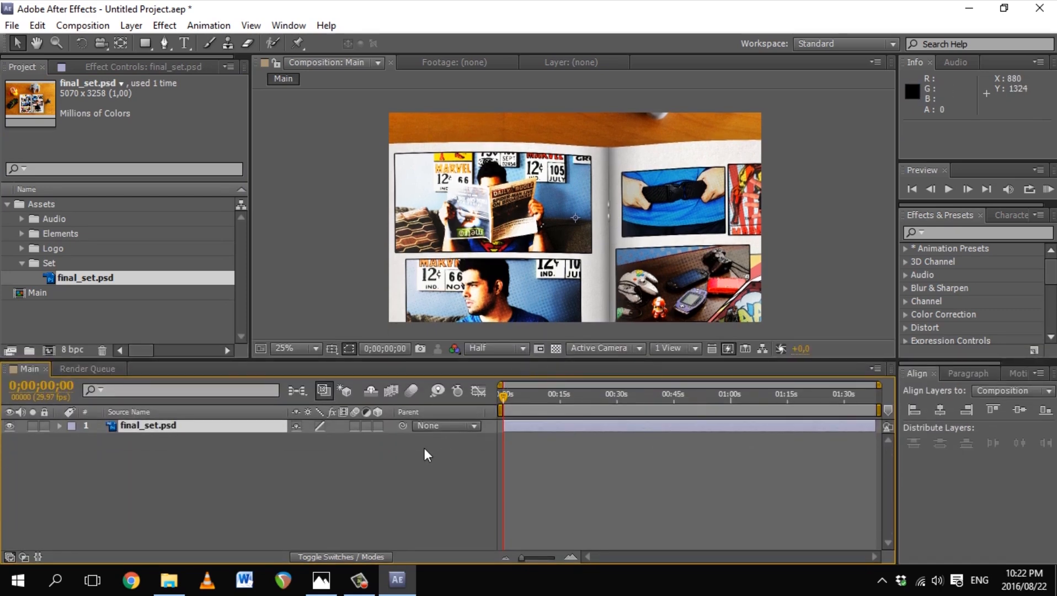
drag(348, 446, 295, 439)
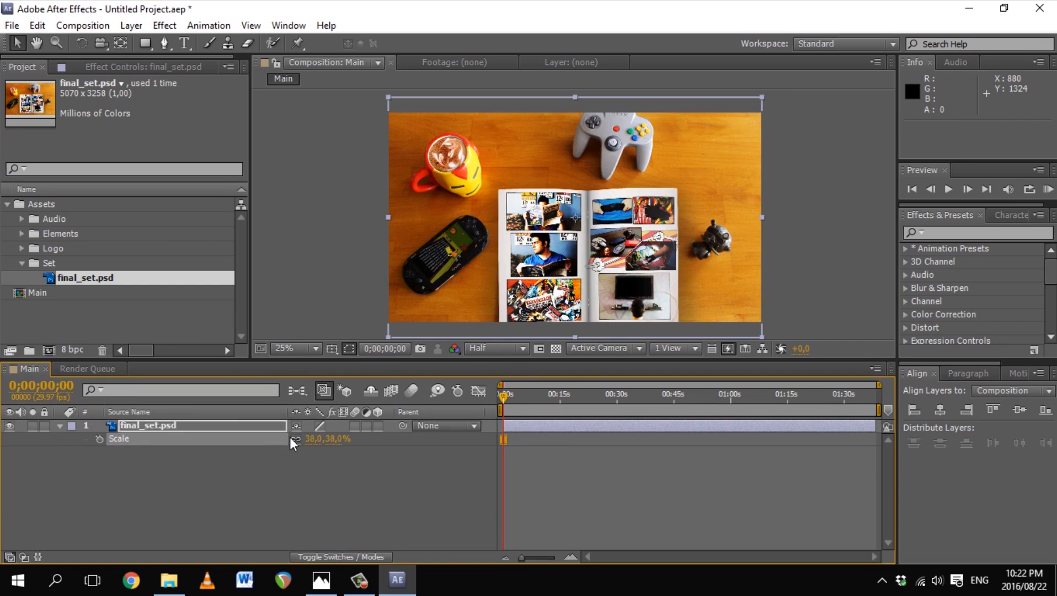
Step: Nudge the spread up to position 960, 464 and zoom the viewer onto the comic panel
key(Up)
key(Up)
key(Up)
key(Up)
key(Up)
key(Up)
key(Up)
key(Up)
key(Up)
key(Up)
key(Up)
key(Up)
key(Up)
key(Up)
key(Up)
key(Up)
key(Up)
key(Up)
key(Up)
key(Up)
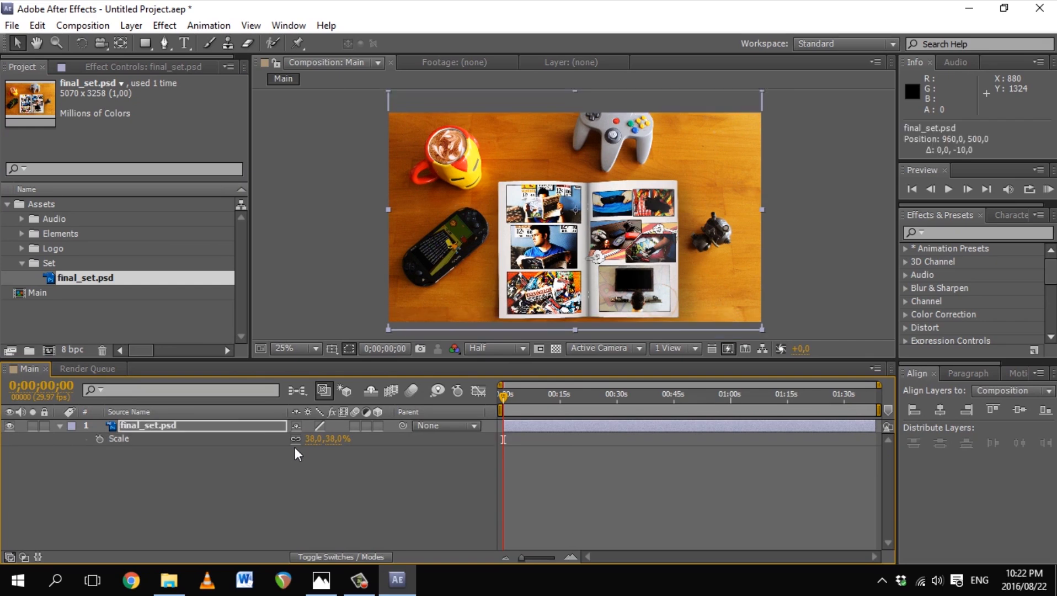
key(Up)
key(Up)
key(Up)
key(Up)
key(Up)
key(Up)
key(Up)
key(Up)
key(Up)
key(Up)
key(Up)
key(Up)
key(Up)
key(Up)
key(Up)
key(Up)
key(Up)
key(Up)
key(Up)
key(Up)
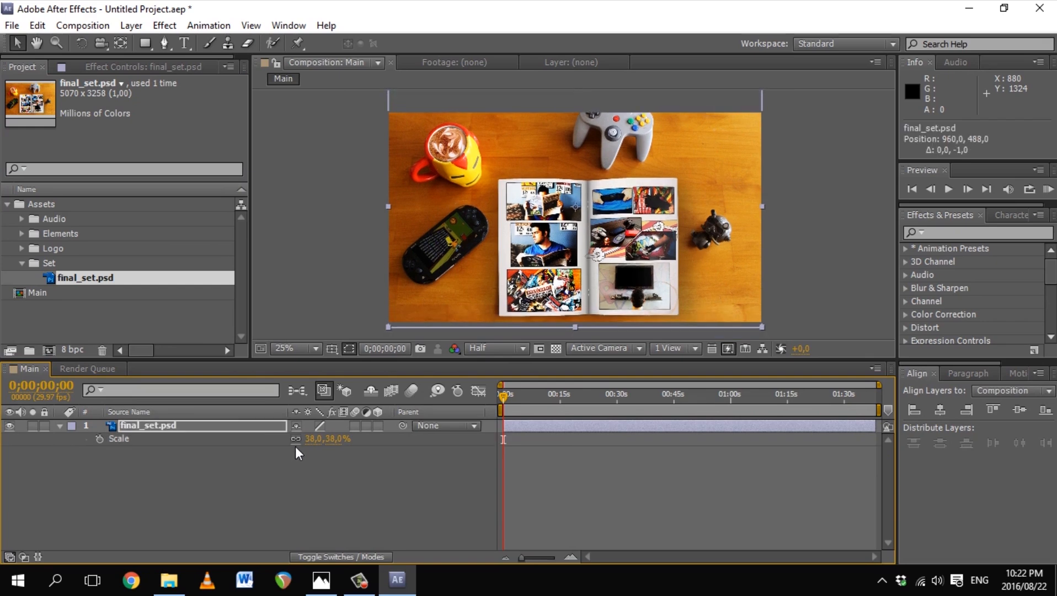
key(Up)
key(Up)
key(Up)
key(Up)
key(Up)
key(Up)
key(Up)
key(Up)
key(Up)
key(Up)
key(Up)
key(Up)
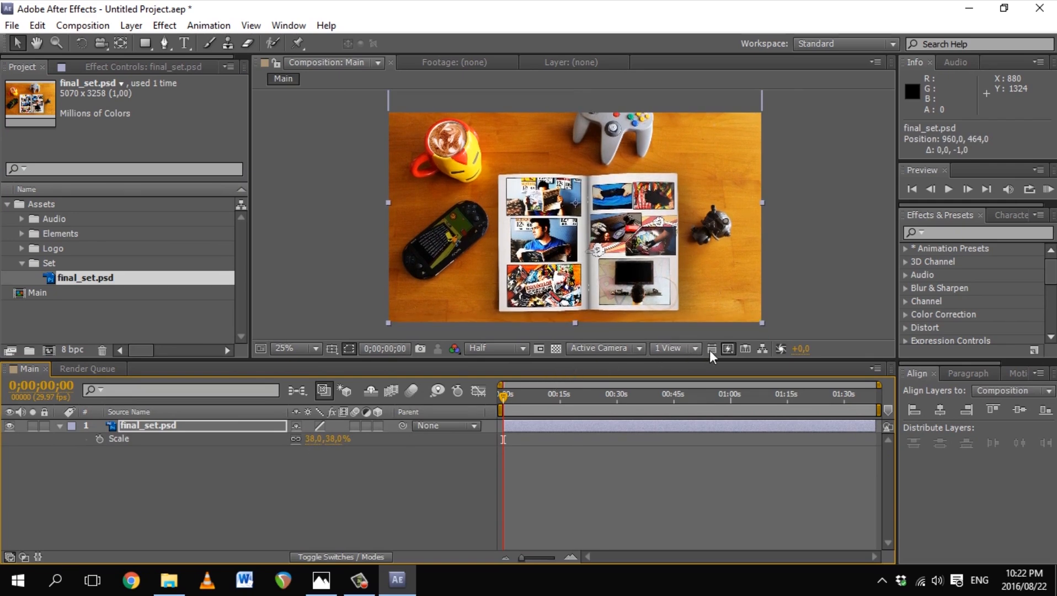
key(z)
click(708, 286)
click(708, 287)
drag(441, 309, 789, 259)
click(497, 348)
Step: Zoom in, set the viewer resolution to Full, and enlarge the Composition viewer panel
click(516, 392)
click(441, 249)
click(469, 235)
scroll(540, 285, down, 2)
drag(569, 361, 559, 489)
drag(262, 401, 166, 402)
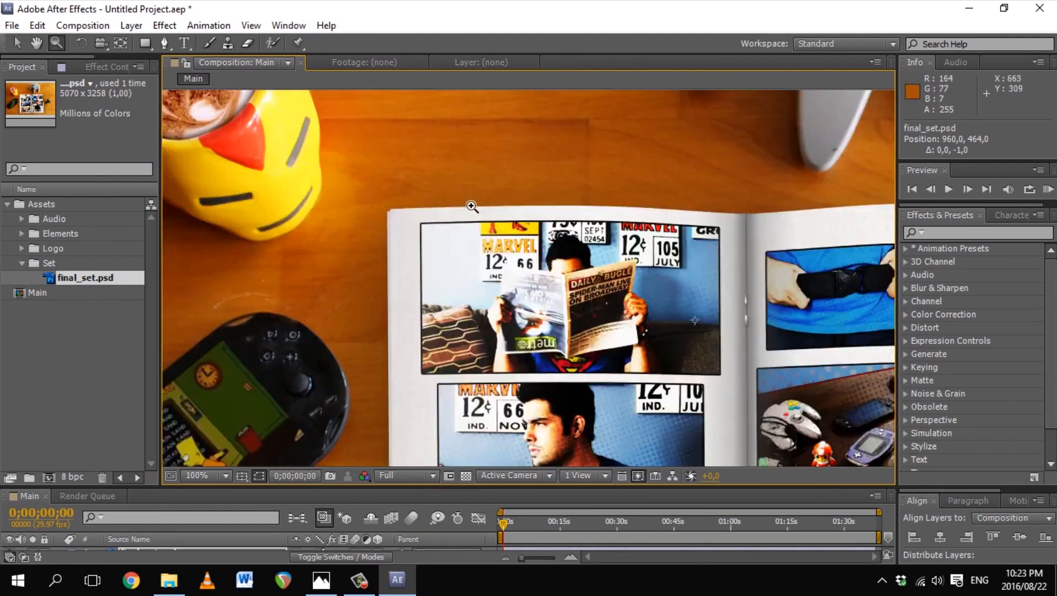
scroll(472, 207, up, 1)
Step: Pan across the spread, try scaling final_set.psd to 211%, then revert it to 38%
drag(684, 452, 430, 229)
scroll(674, 157, up, 1)
scroll(674, 158, down, 2)
drag(573, 452, 568, 418)
scroll(545, 403, down, 1)
drag(458, 488, 459, 342)
click(148, 406)
key(s)
drag(337, 420, 585, 404)
drag(462, 340, 600, 144)
drag(560, 483, 597, 299)
key(ctrl+z)
key(ctrl+z)
Step: Add themesong.mp3 from the Audio folder to the Main comp beneath final_set.psd
drag(375, 545, 481, 359)
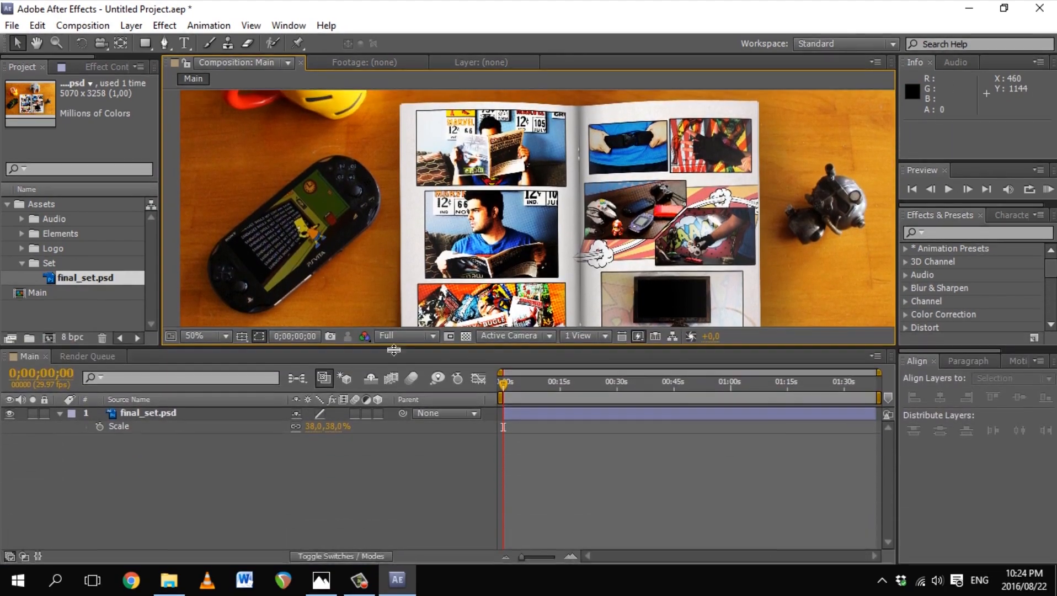
drag(160, 253, 231, 255)
click(21, 262)
click(22, 219)
drag(77, 233, 102, 448)
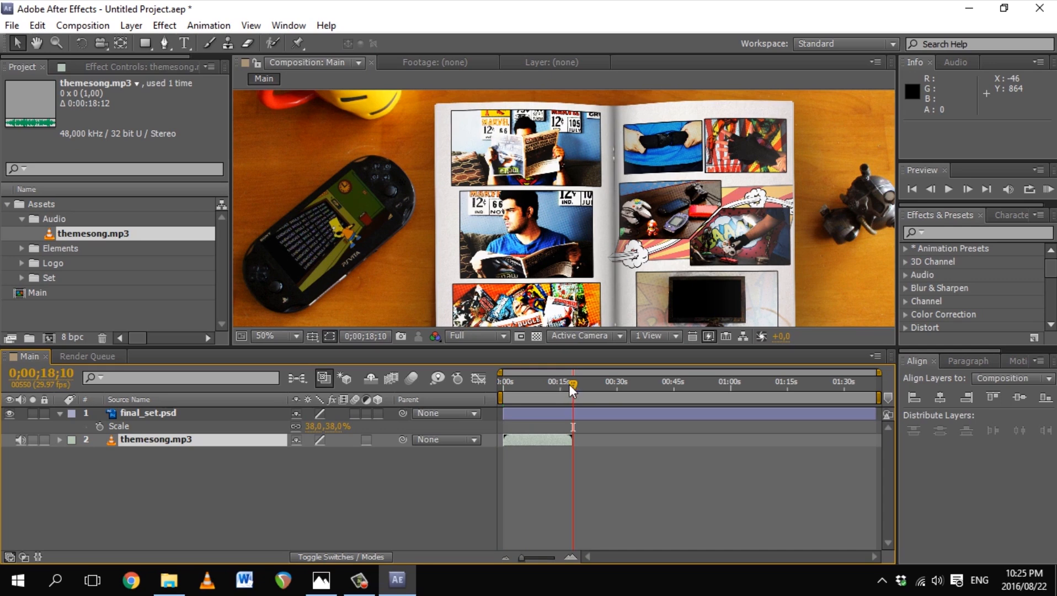
Step: End the work area where the song ends and trim the composition to it
drag(884, 396, 597, 412)
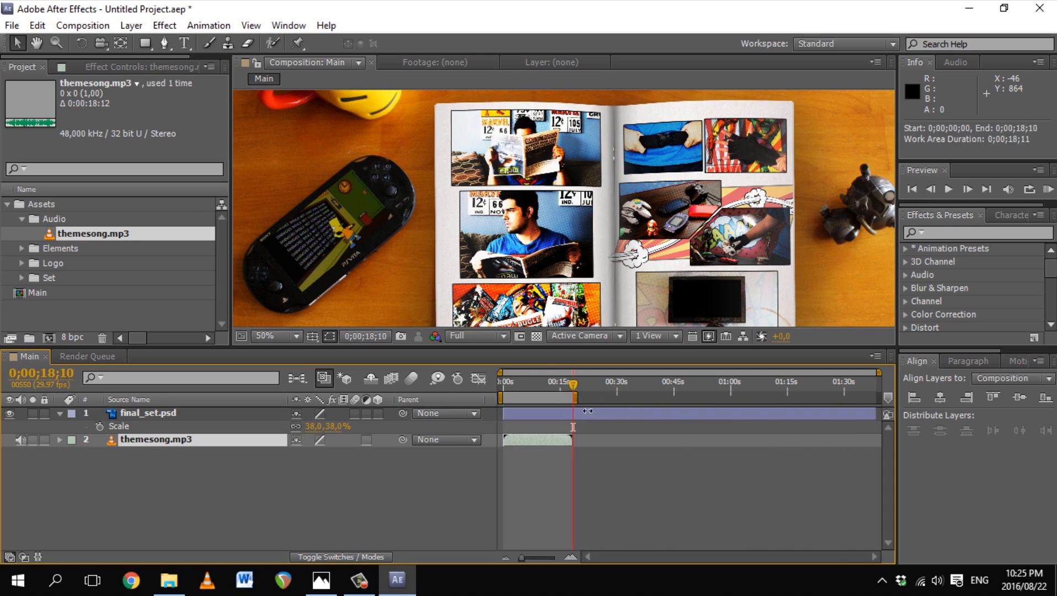
right_click(538, 395)
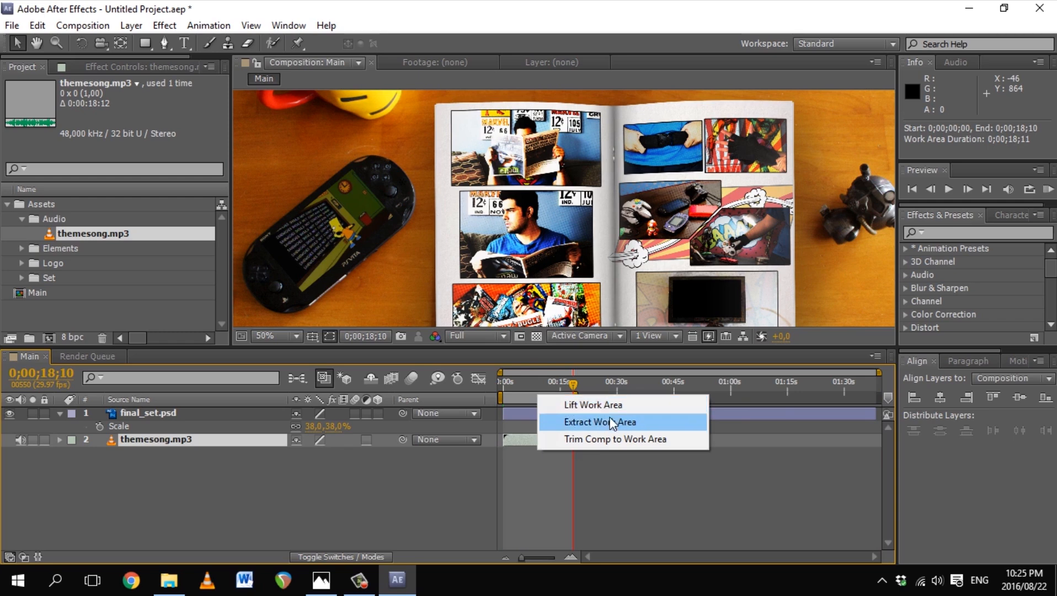
click(603, 440)
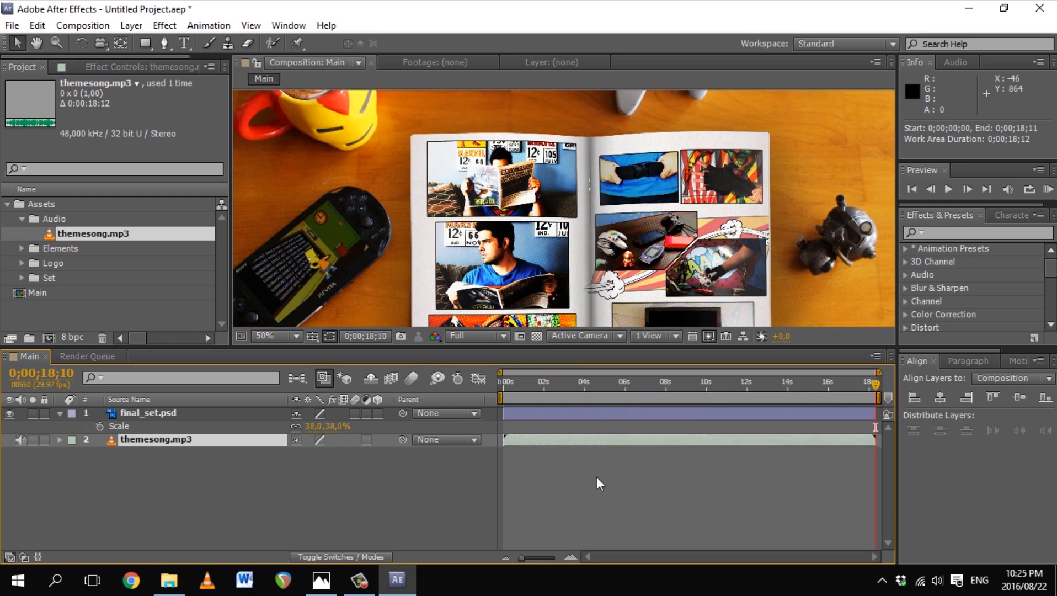
drag(510, 348, 544, 437)
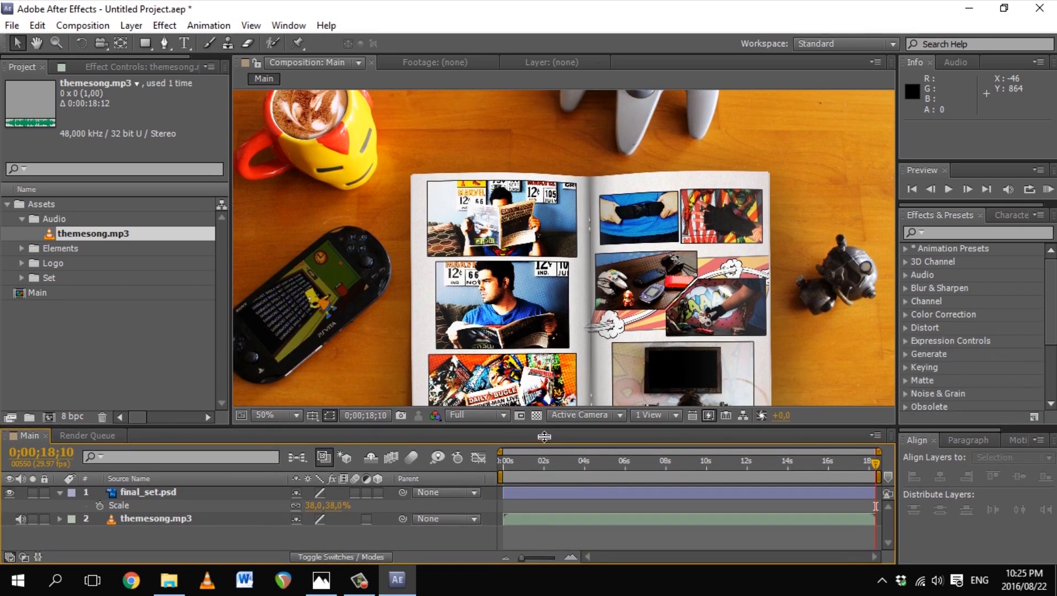
Step: Add the three Explosions.ai files from the Elements folder to the Main comp
click(22, 219)
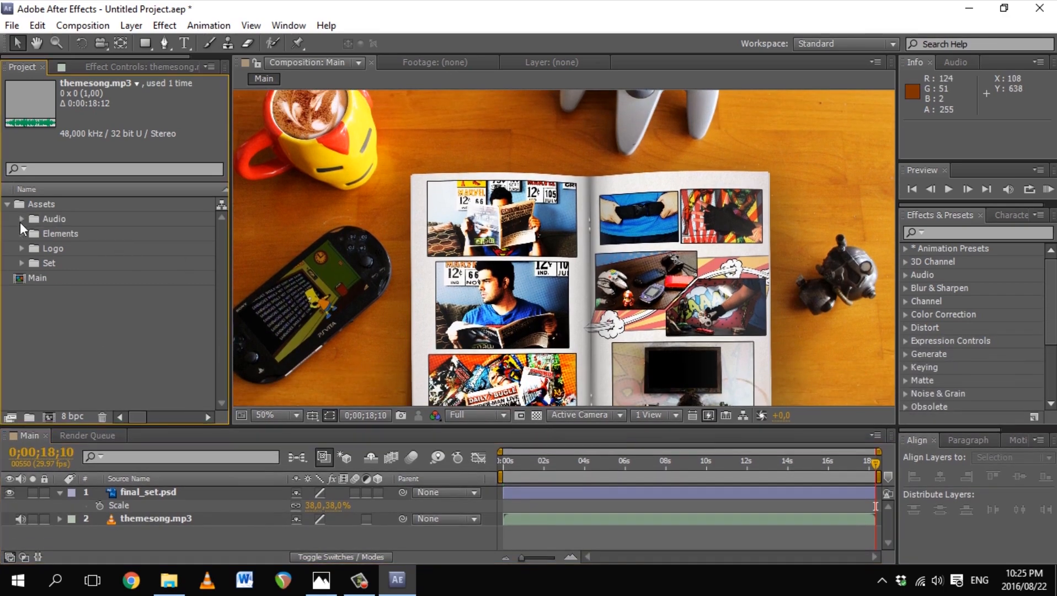
click(22, 233)
click(100, 249)
shift+click(106, 278)
drag(106, 276, 140, 488)
Step: Move the EXP1 and EXP3 explosions up and right over the right-hand page
click(166, 492)
drag(592, 257, 748, 294)
click(171, 505)
click(192, 520)
drag(566, 248, 745, 220)
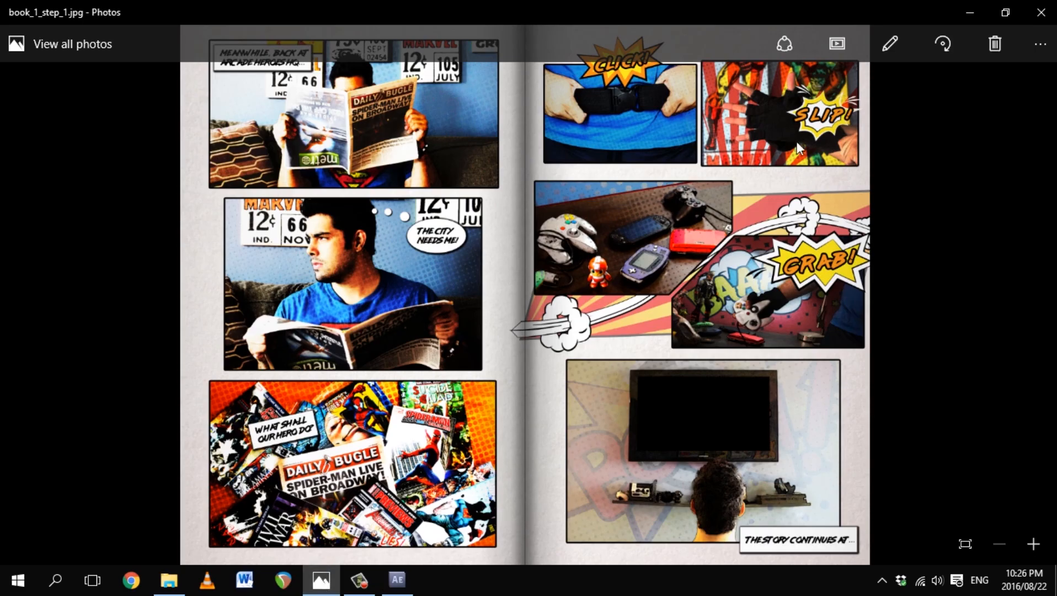
drag(771, 225, 775, 205)
Step: Shrink all three explosions together and zoom in on the right-hand page
drag(775, 205, 778, 203)
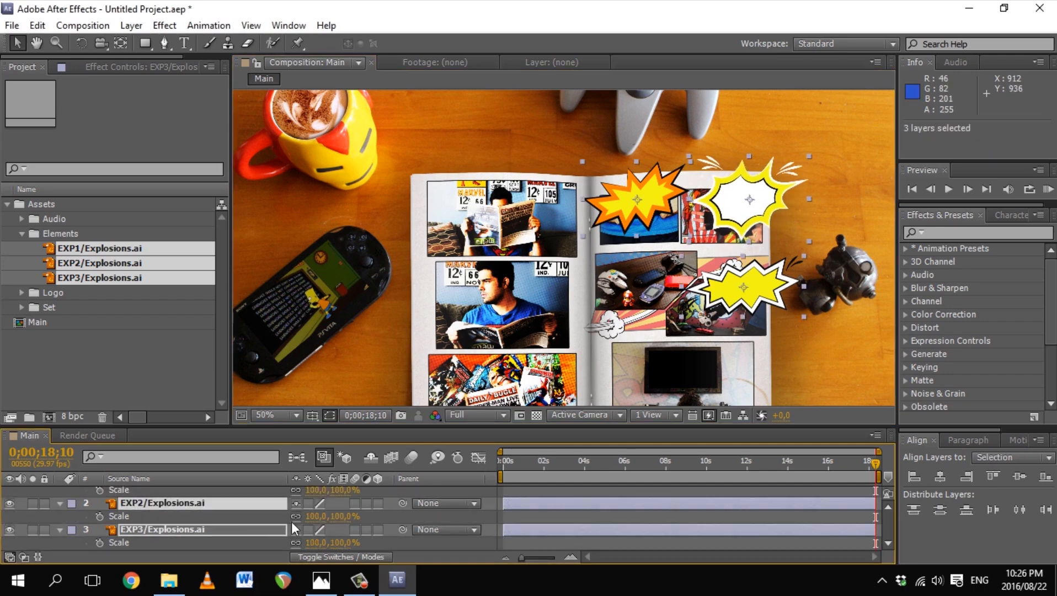
drag(337, 543, 318, 534)
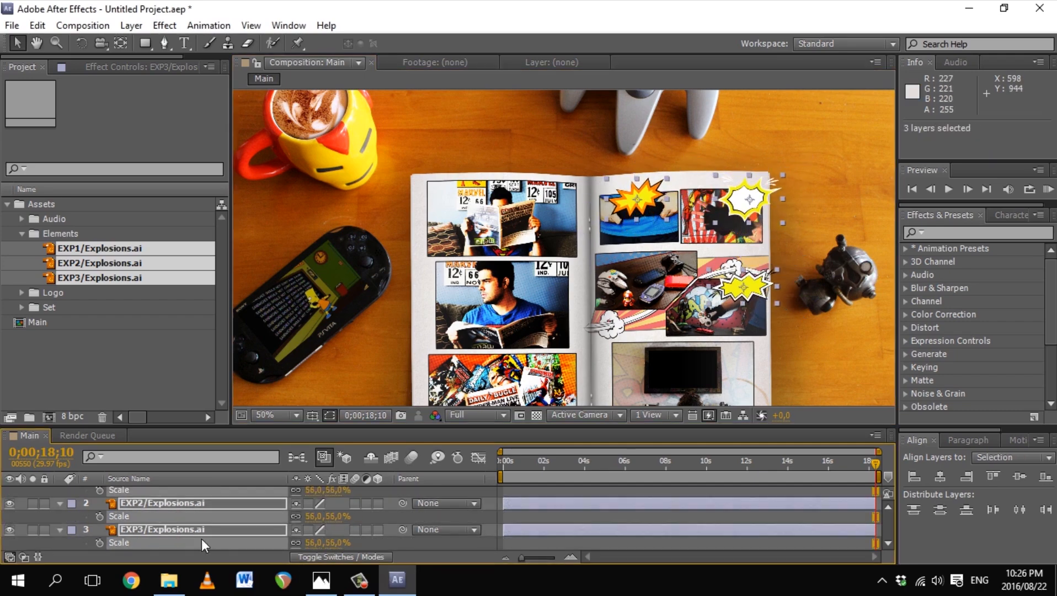
key(s)
click(316, 497)
click(148, 519)
key(s)
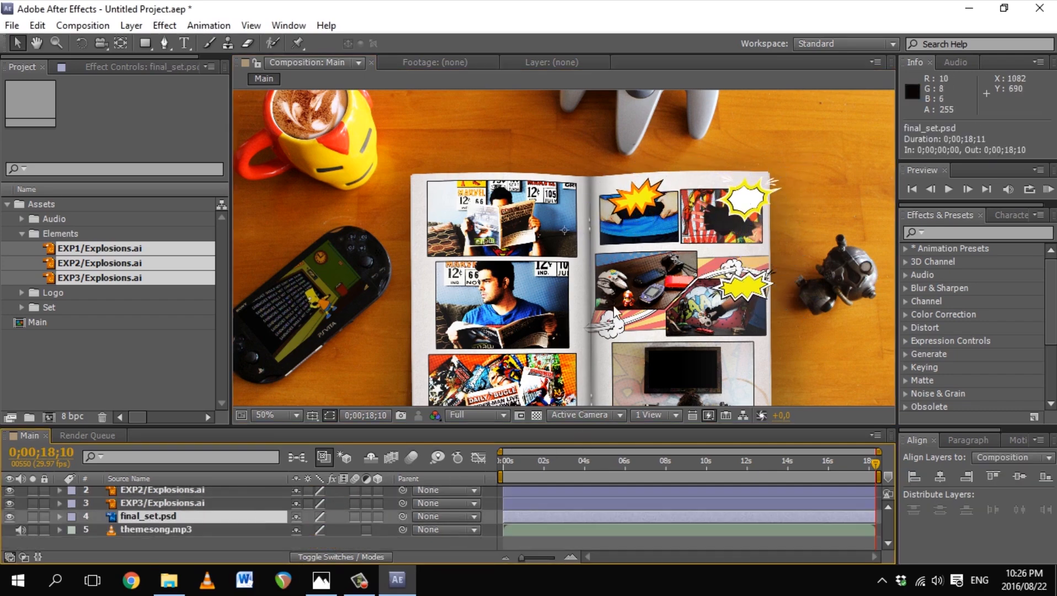
key(z)
click(646, 208)
click(634, 213)
drag(474, 370, 590, 264)
Step: Scale the EXP1 explosion to 44% and place it onto its panel
click(163, 504)
click(163, 491)
key(v)
drag(474, 173, 470, 140)
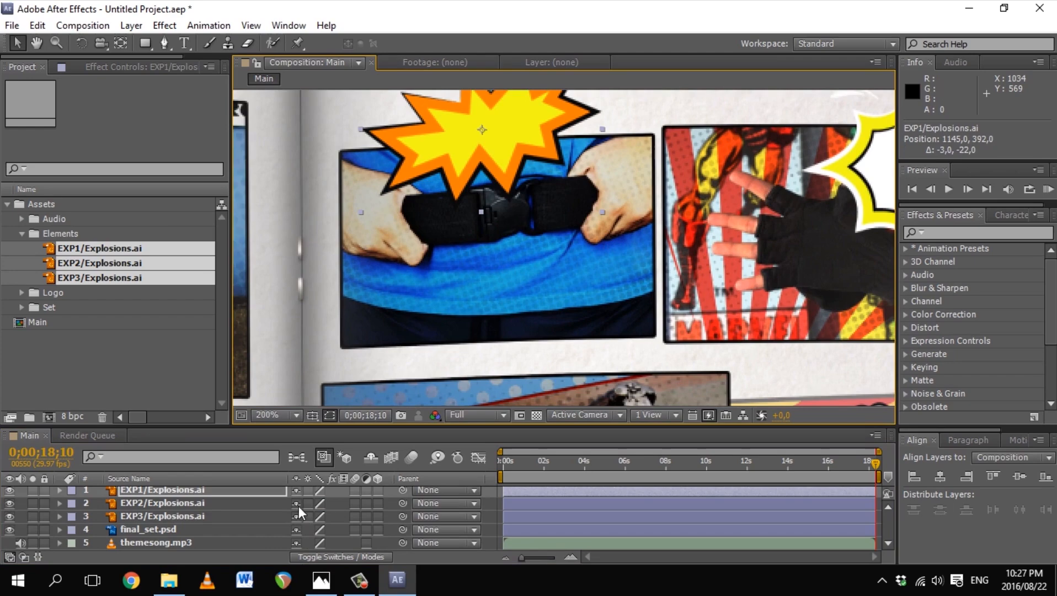
drag(487, 268, 491, 330)
key(s)
drag(315, 505, 306, 505)
drag(502, 198, 517, 219)
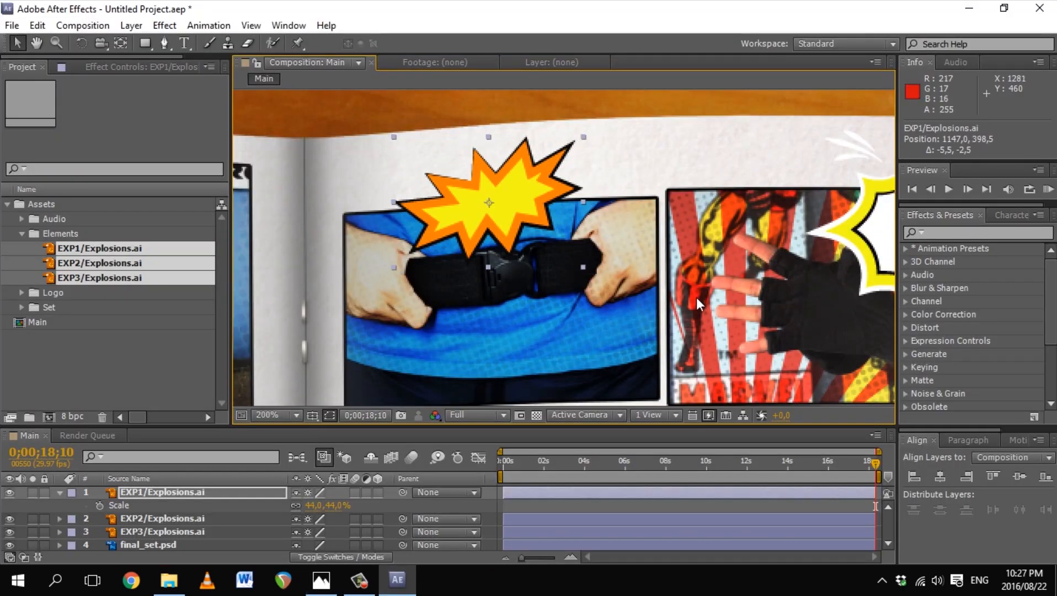
Step: Rotate the white explosion 15° and scale it to 32%, then move the lower explosion into its panel
drag(517, 223, 290, 213)
click(165, 518)
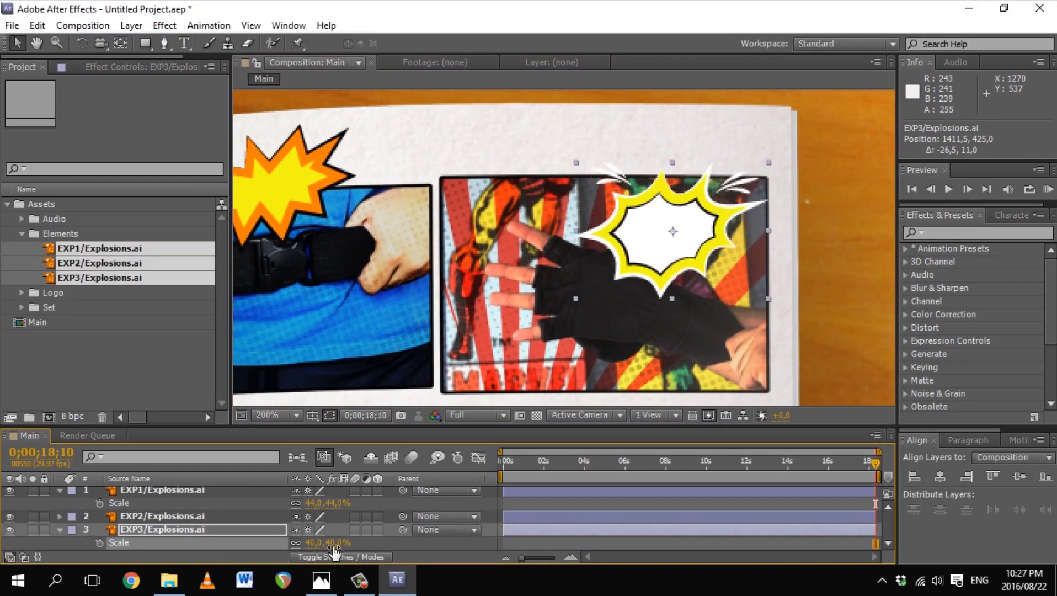
drag(684, 246, 688, 297)
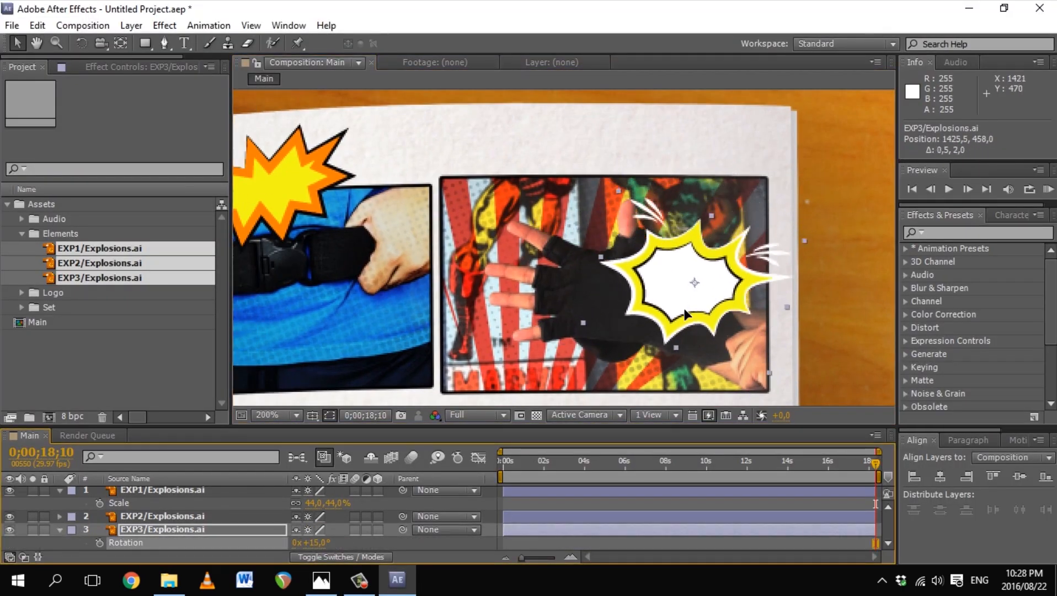
key(s)
drag(330, 544, 317, 544)
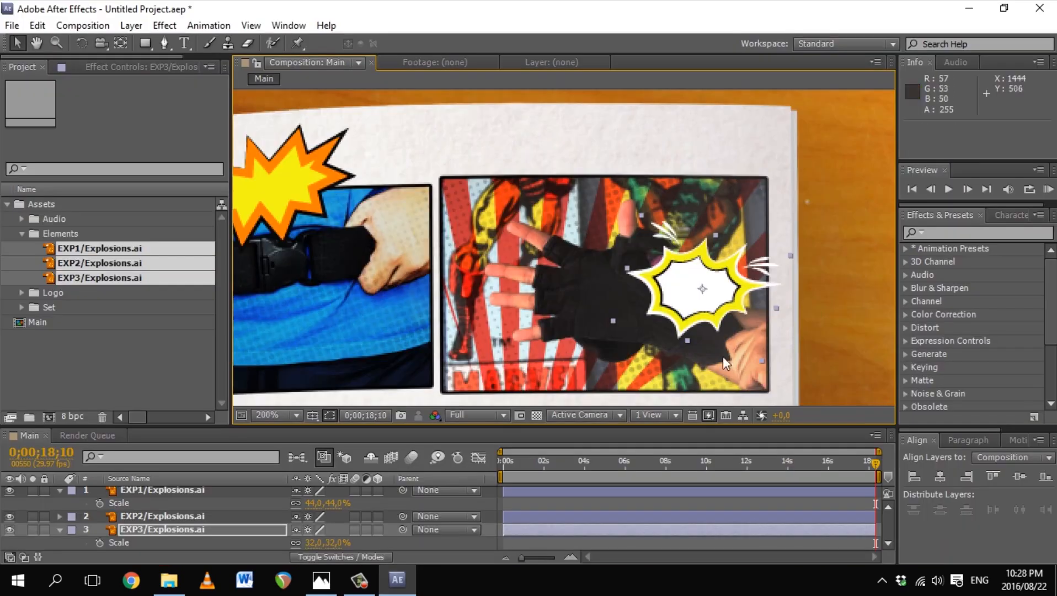
drag(725, 363, 704, 165)
drag(695, 201, 663, 217)
scroll(506, 287, down, 2)
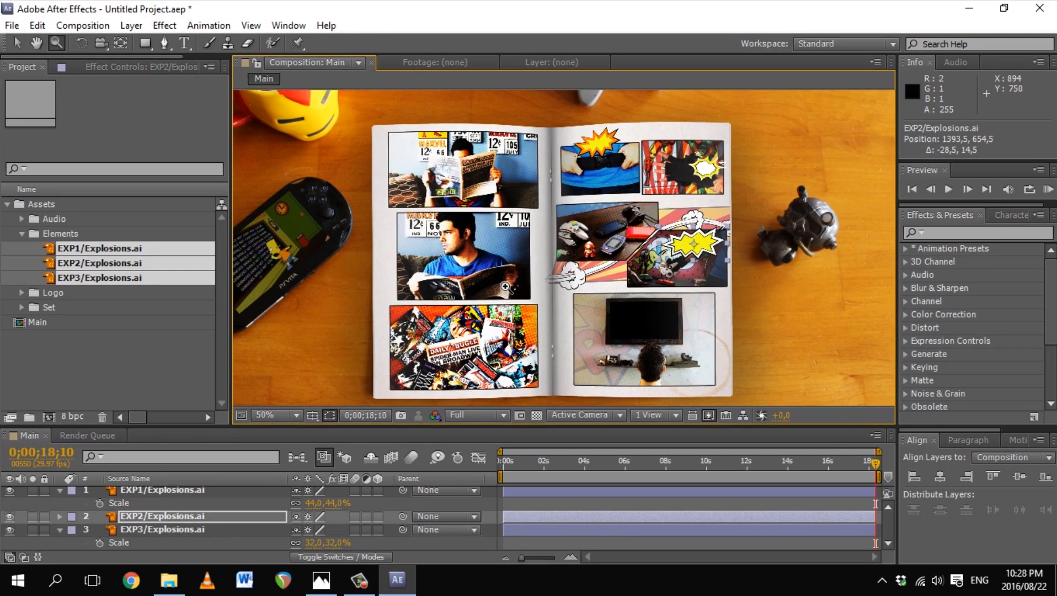
Step: Start Save As and create a new folder named Projects
click(12, 25)
mouse_move(33, 168)
click(331, 168)
key(ctrl+shift+n)
text(Projects)
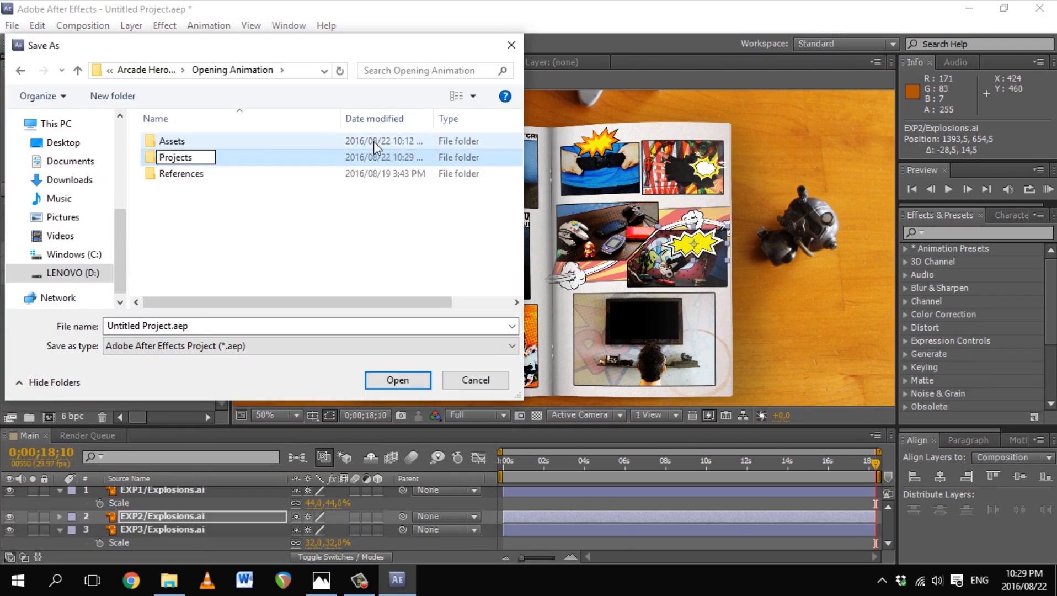
key(Return)
Step: Create a _RENDERS folder, then delete it after abandoning a rename of Projects
key(ctrl+shift+n)
text(_RENDERS)
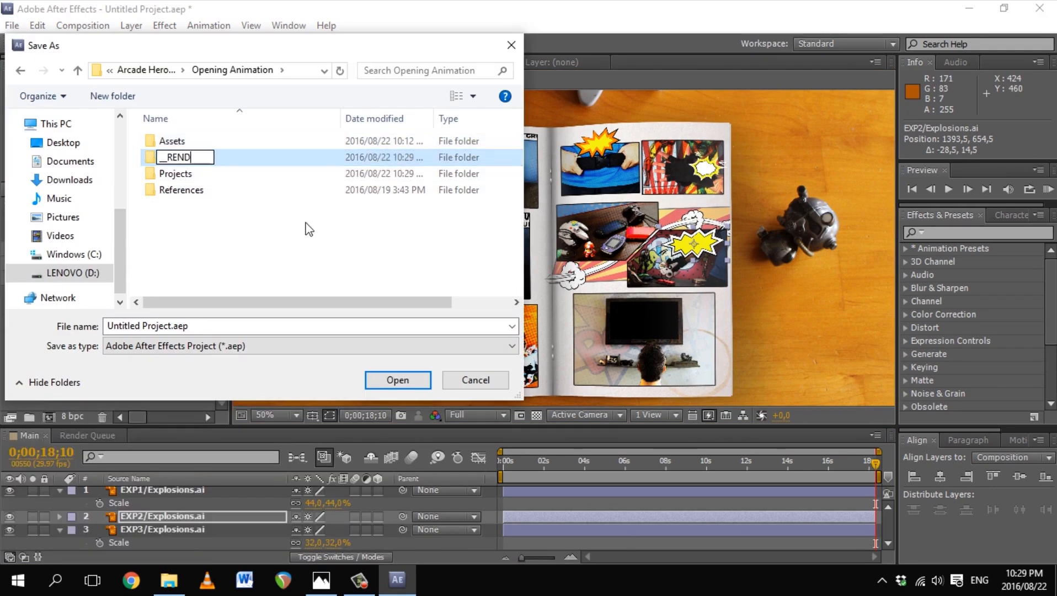
key(Return)
click(214, 174)
click(216, 175)
key(Escape)
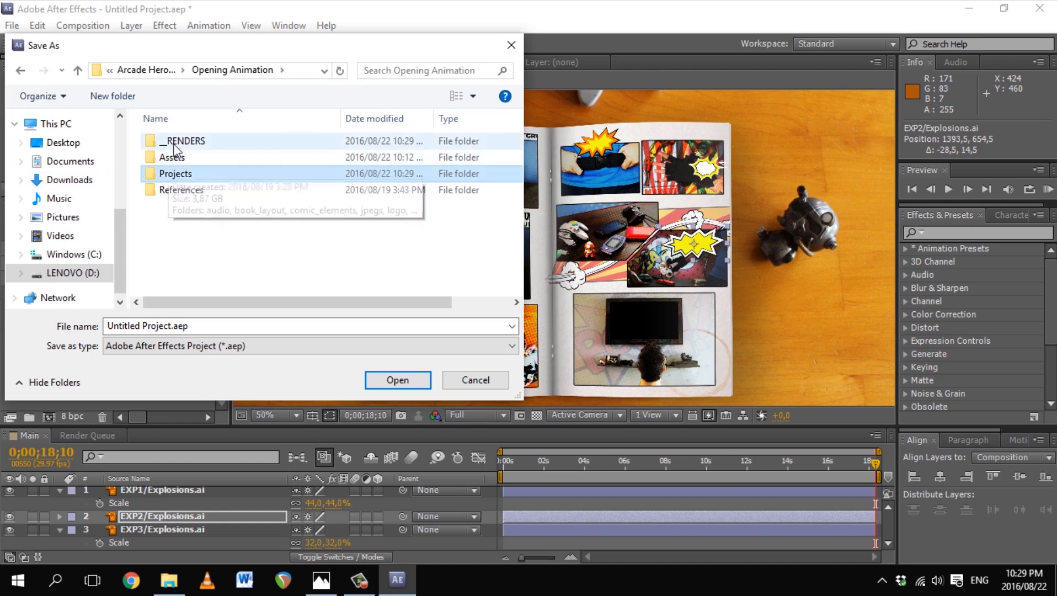
click(186, 144)
key(Delete)
Step: Create new _PROJECTS and _RENDERS folders in Opening Animation
key(ctrl+shift+n)
text(_PROJECTS)
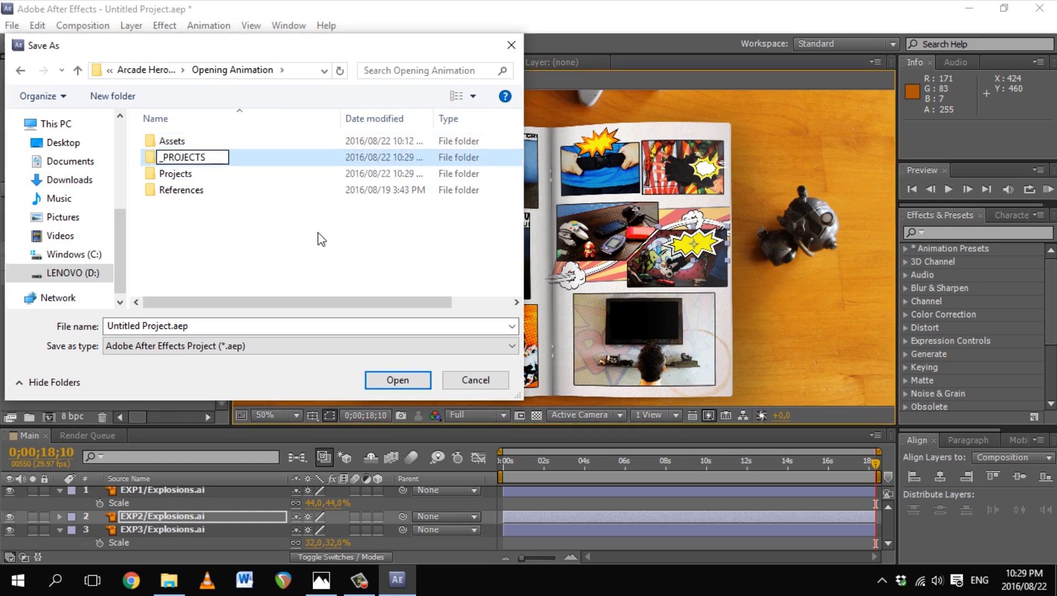
key(Return)
key(ctrl+shift+n)
text(_RENDERS)
key(Return)
Step: Save the project as 1.aep inside the _PROJECTS folder
double_click(187, 160)
click(181, 331)
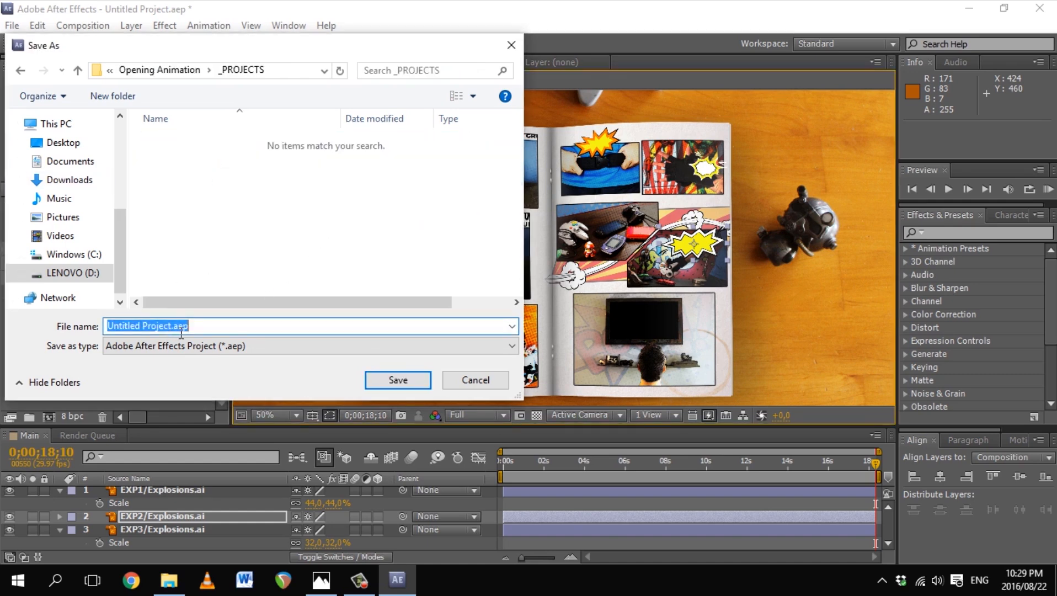
text(1)
click(398, 380)
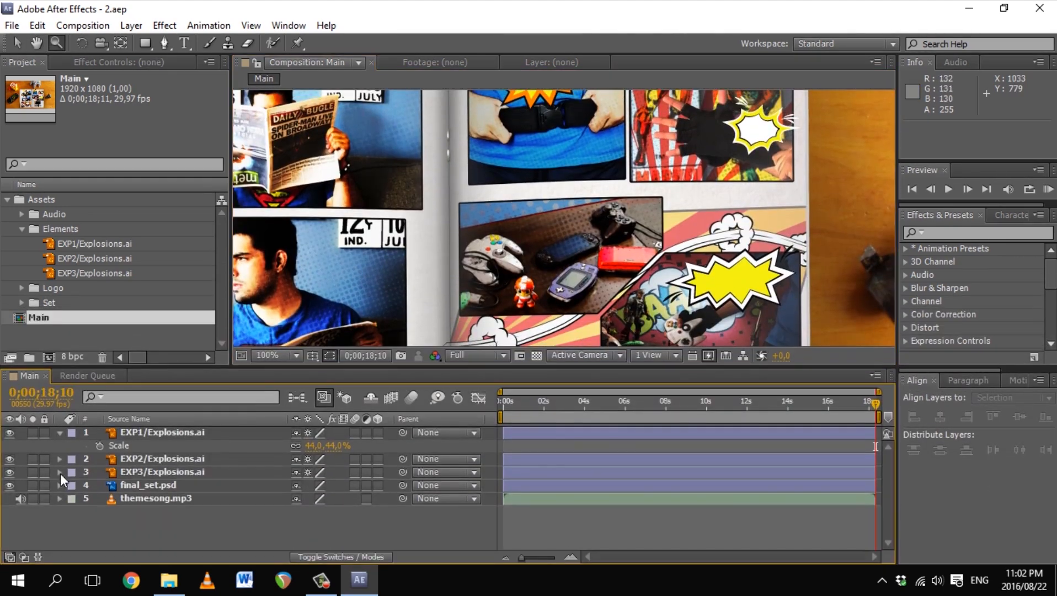
Step: Collapse the Scale row and view the first page layout reference image
click(60, 432)
click(169, 579)
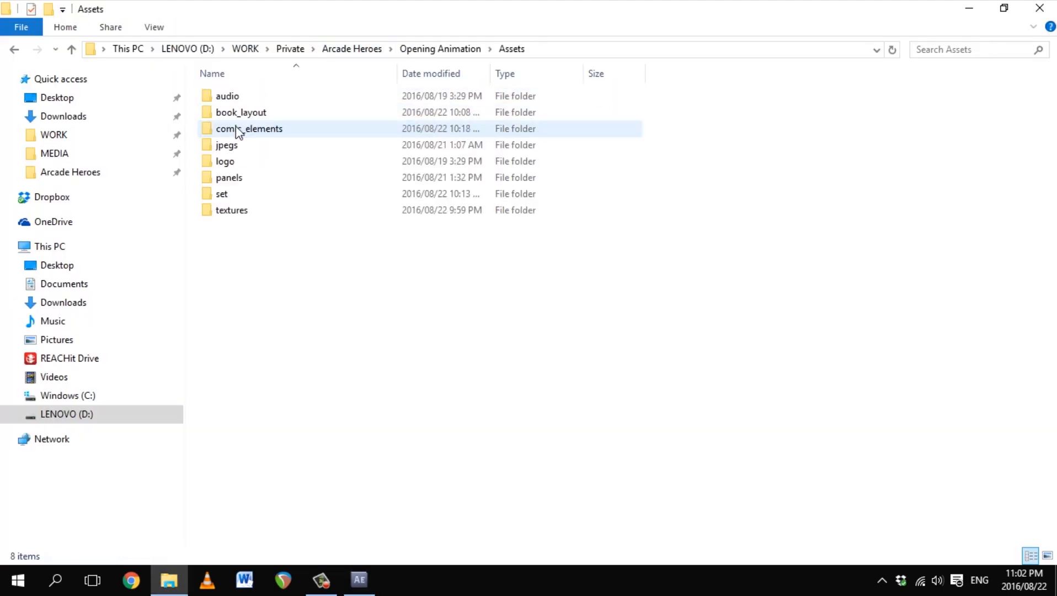
double_click(238, 132)
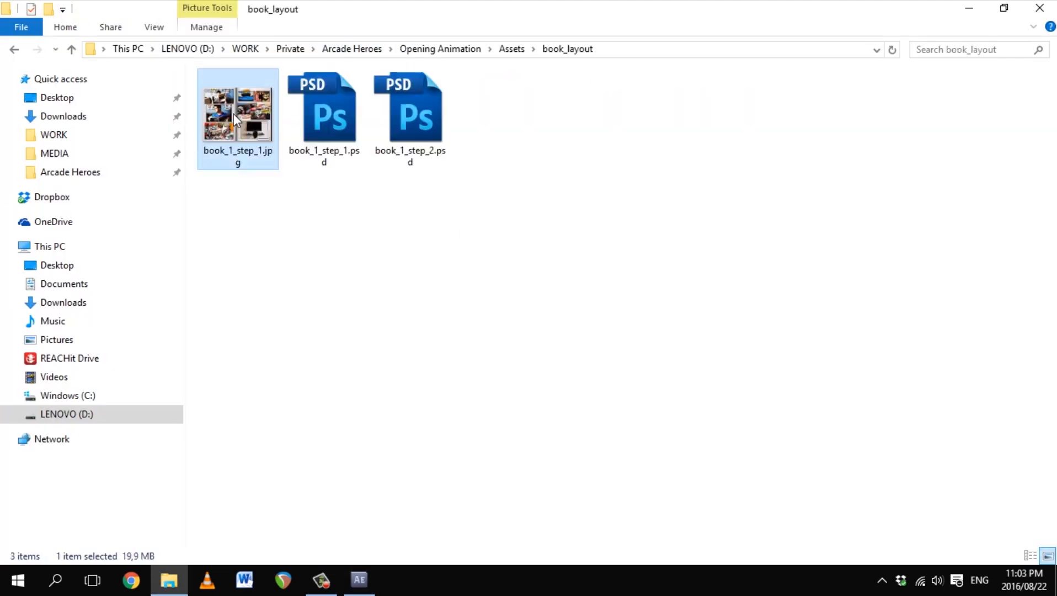
double_click(234, 114)
click(1040, 44)
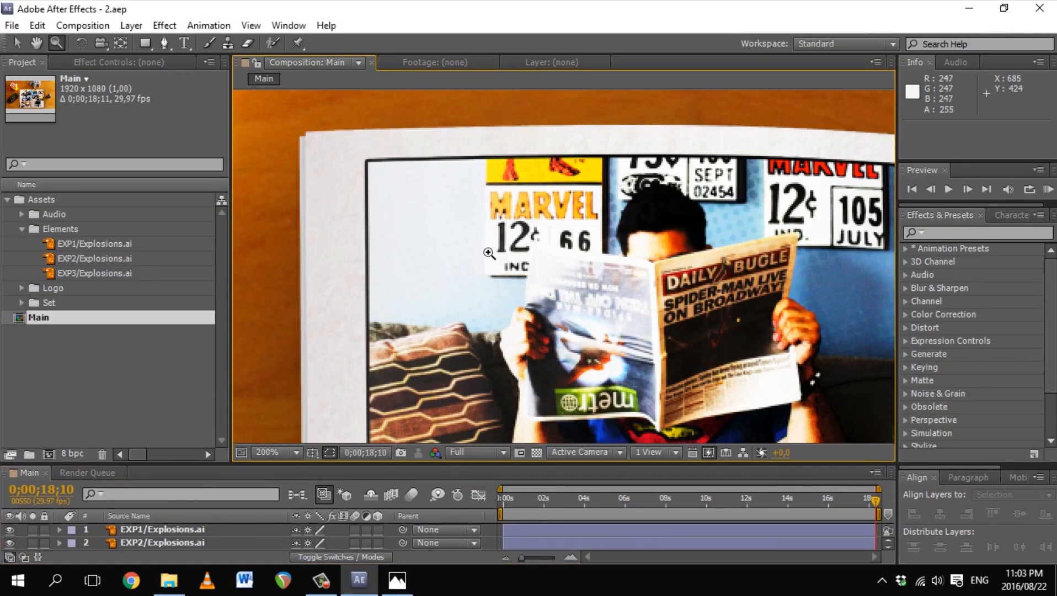
Step: Draw a text box in the first panel using the lazer84 font at 10 px
key(t)
key(ctrl+t)
drag(424, 205, 566, 260)
click(945, 236)
text(lazer84)
drag(930, 279, 910, 295)
click(1030, 241)
Step: Set the text colour to black and type the caption 'MEANWHILE, BACK AT ARCADE HEROES HQ...'
click(83, 452)
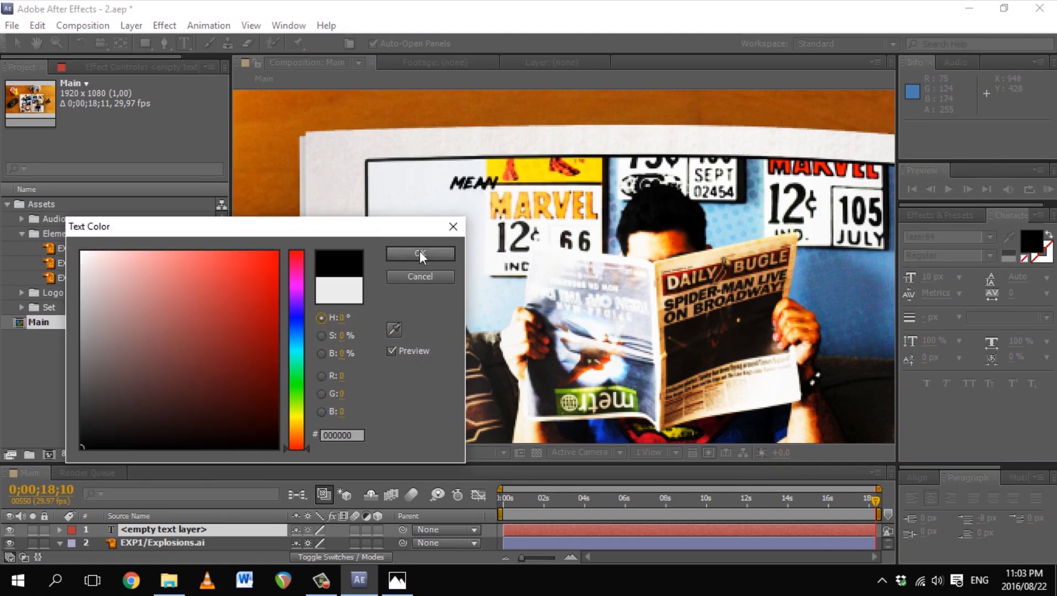
click(422, 254)
click(510, 188)
text(WHILE,BACK AT ARCADE HEROES HQ)
key(KP_Enter)
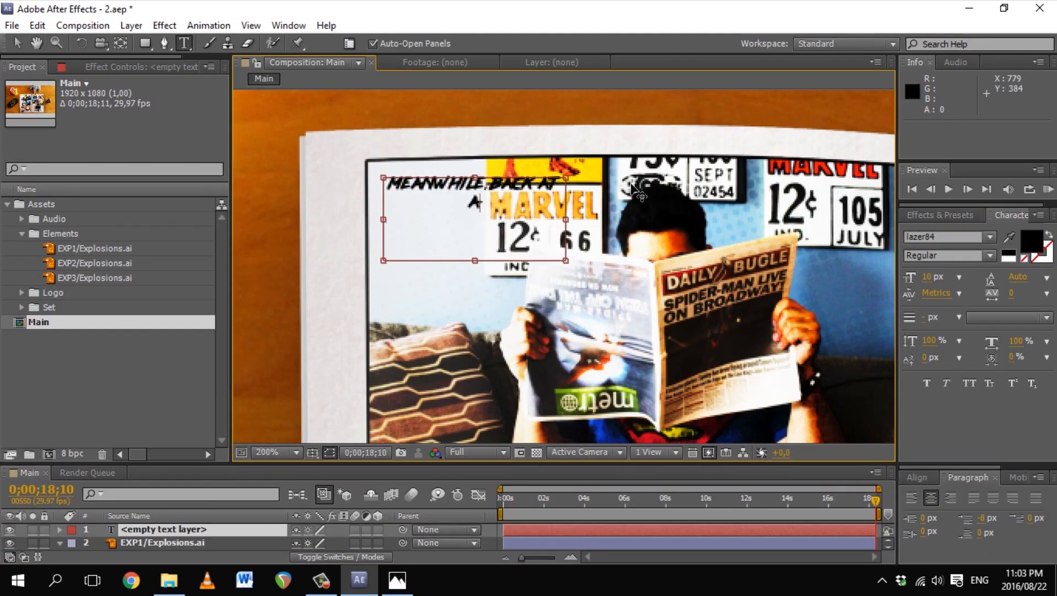
Step: Nudge the caption up and left into the first panel's top-left corner
drag(535, 219, 537, 210)
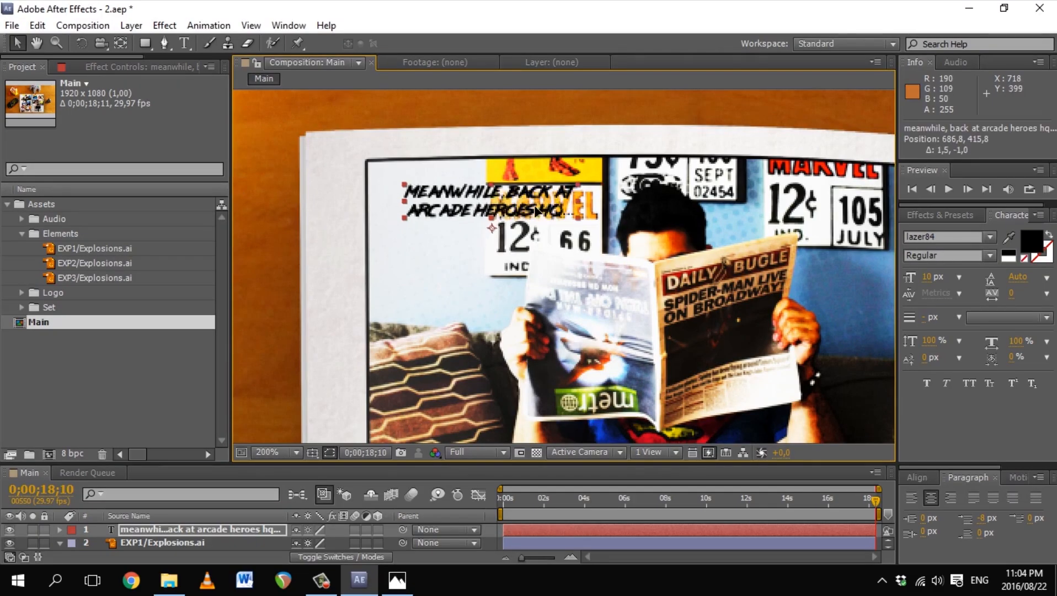
drag(535, 210, 527, 207)
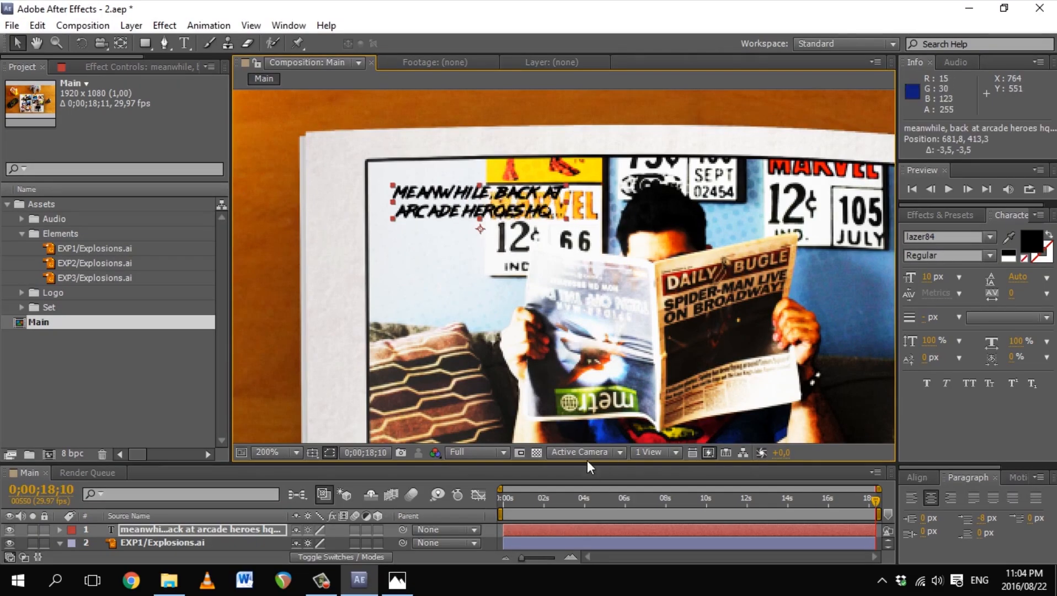
click(132, 26)
click(414, 52)
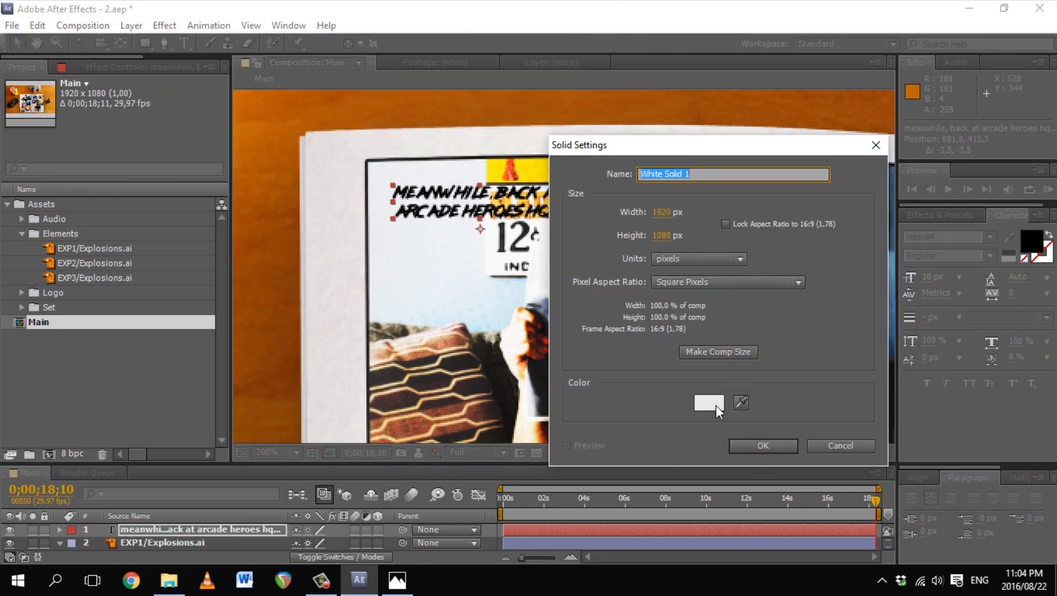
Step: Create the white solid 'Text block 1' and draw a rectangle mask near the caption
text(Text block 1)
click(748, 444)
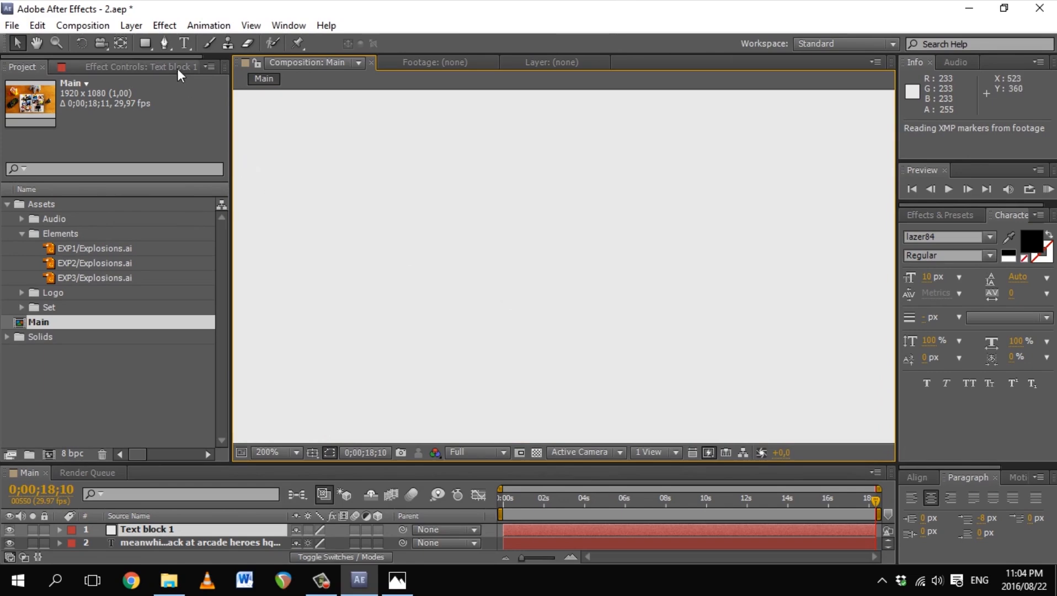
click(146, 44)
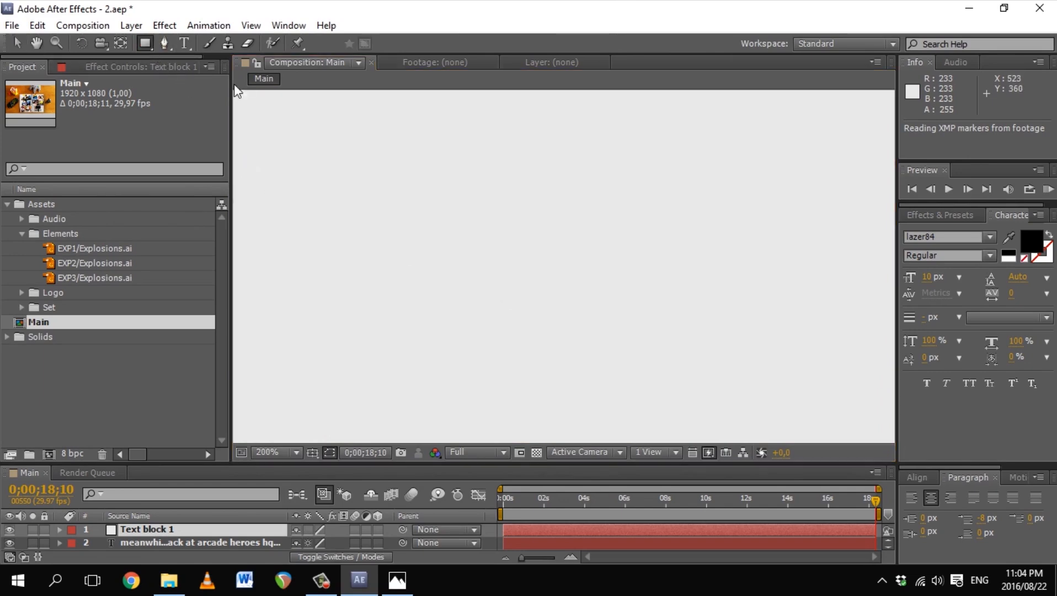
drag(402, 153, 572, 228)
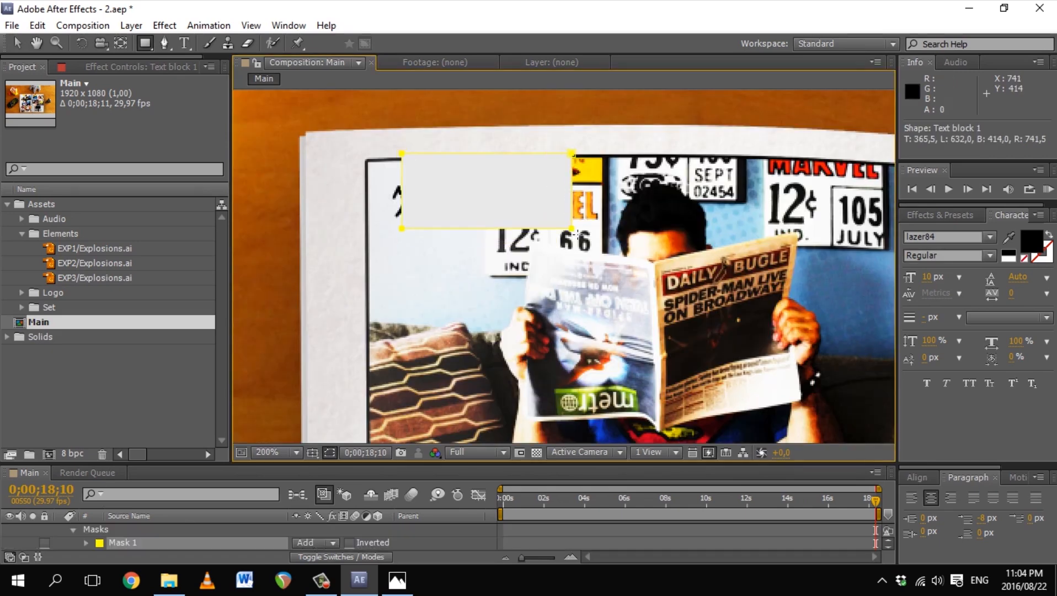
Step: Move Text block 1 below the caption layer and position the white block behind the caption
drag(492, 464, 513, 341)
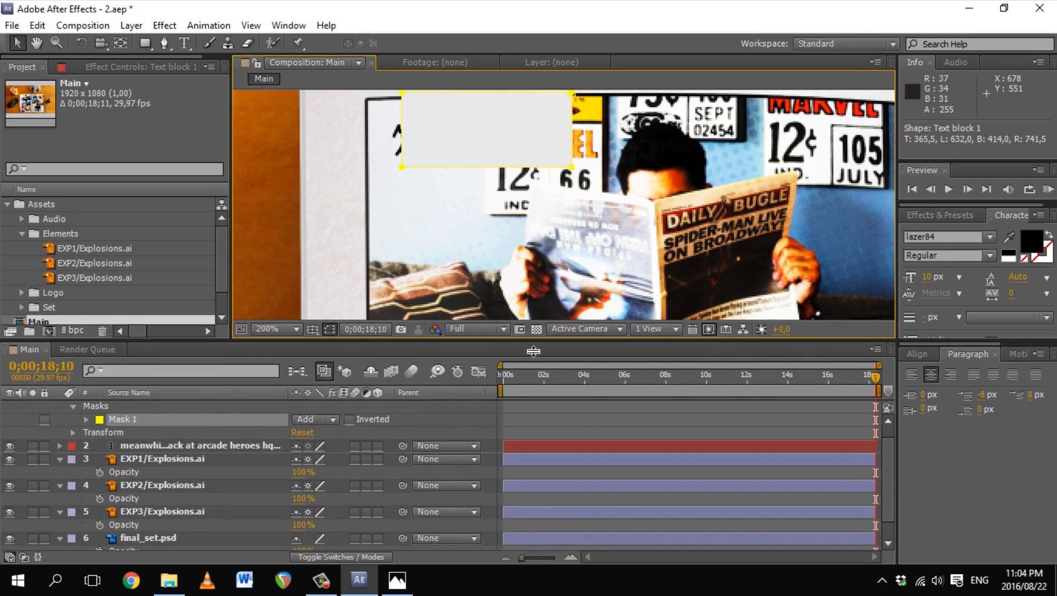
click(73, 406)
scroll(77, 411, up, 1)
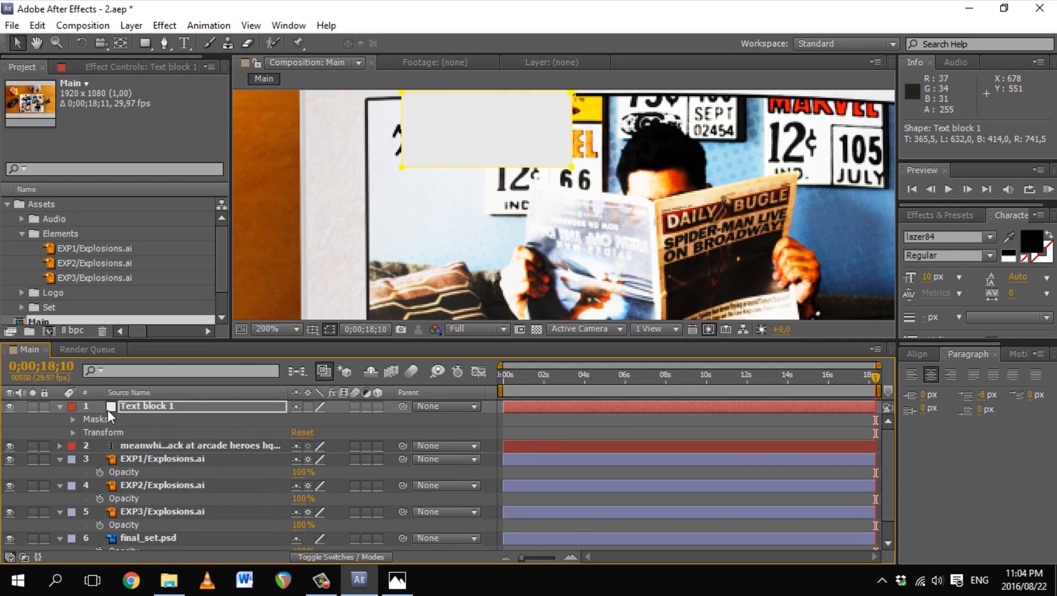
click(60, 406)
drag(147, 408, 150, 427)
drag(506, 113, 485, 137)
drag(551, 191, 650, 147)
key(ctrl+z)
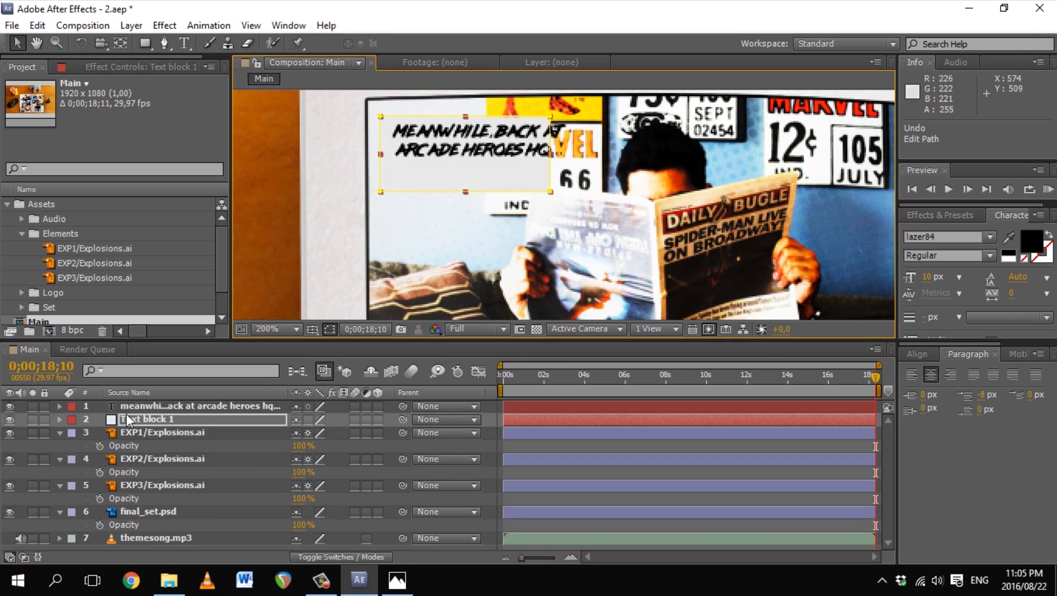
key(m)
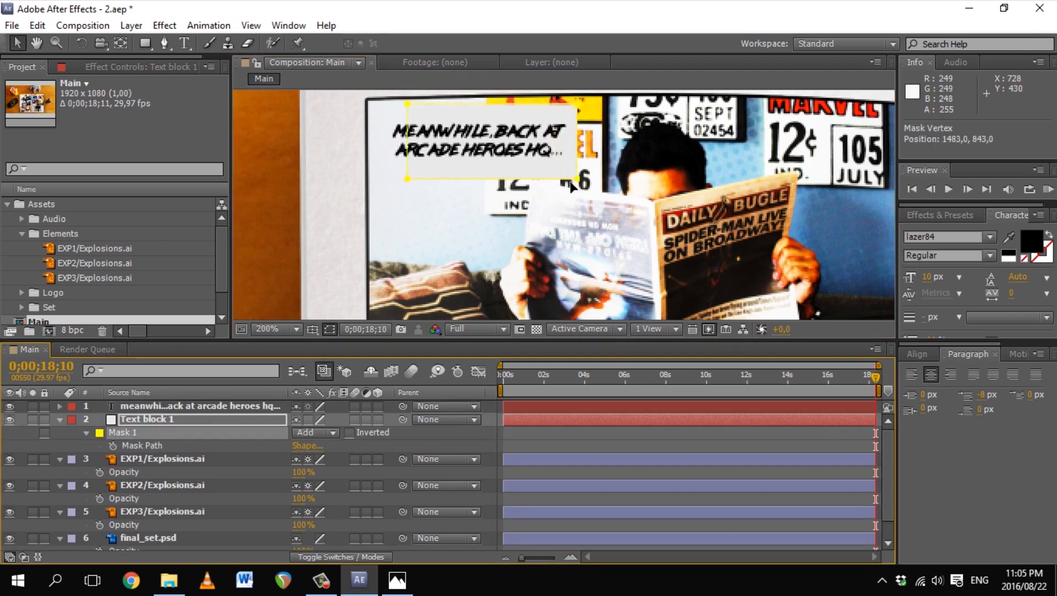
drag(559, 190, 569, 181)
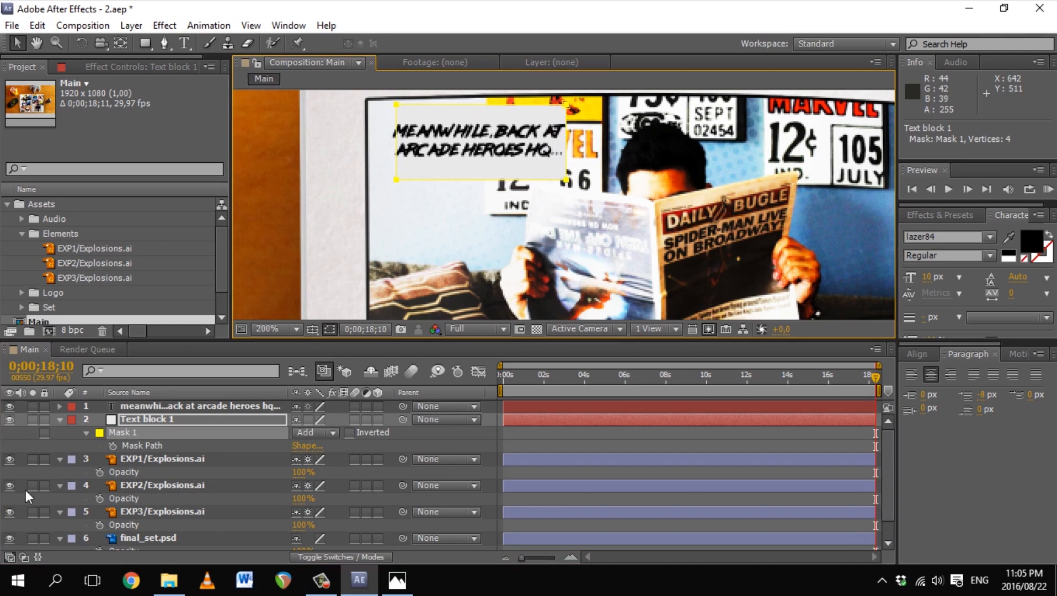
Step: Free-transform Mask 1 so its edges fit snugly around the caption text
double_click(89, 433)
click(153, 447)
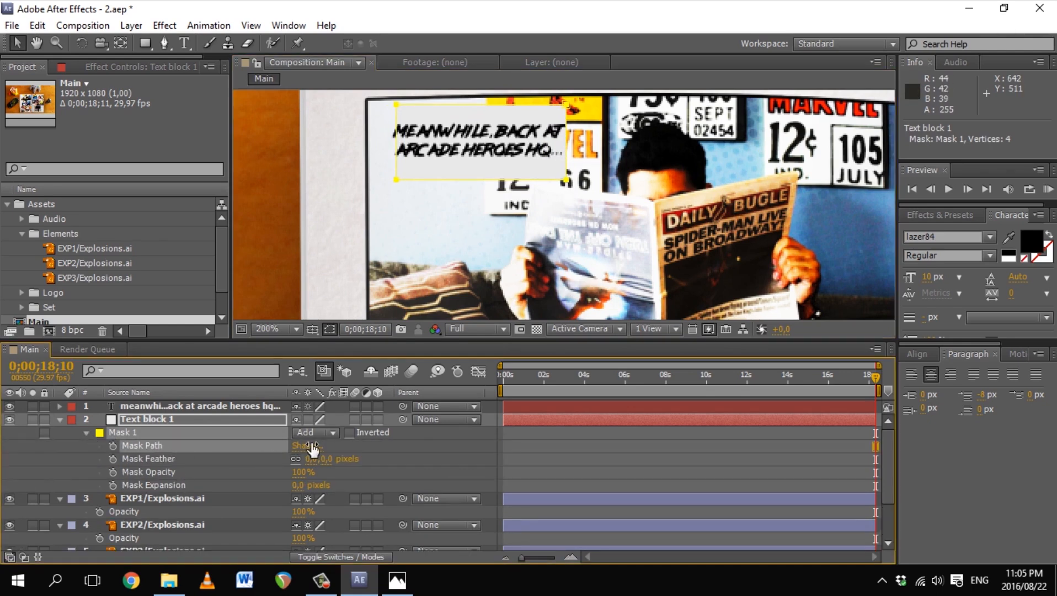
drag(568, 180, 558, 183)
double_click(558, 183)
drag(557, 146, 573, 146)
drag(387, 146, 379, 146)
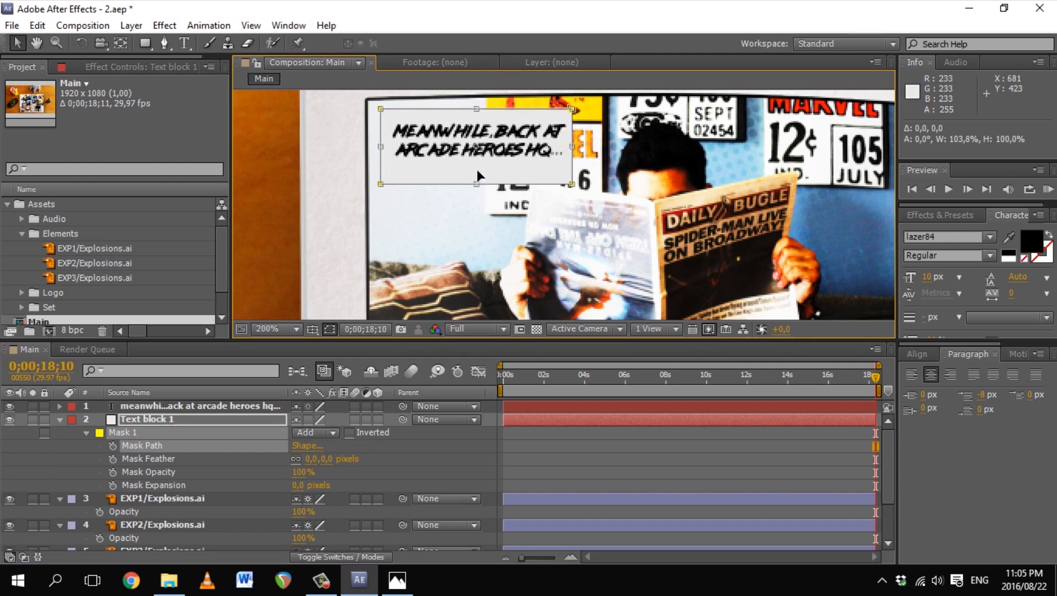
drag(477, 184, 476, 166)
drag(477, 109, 486, 116)
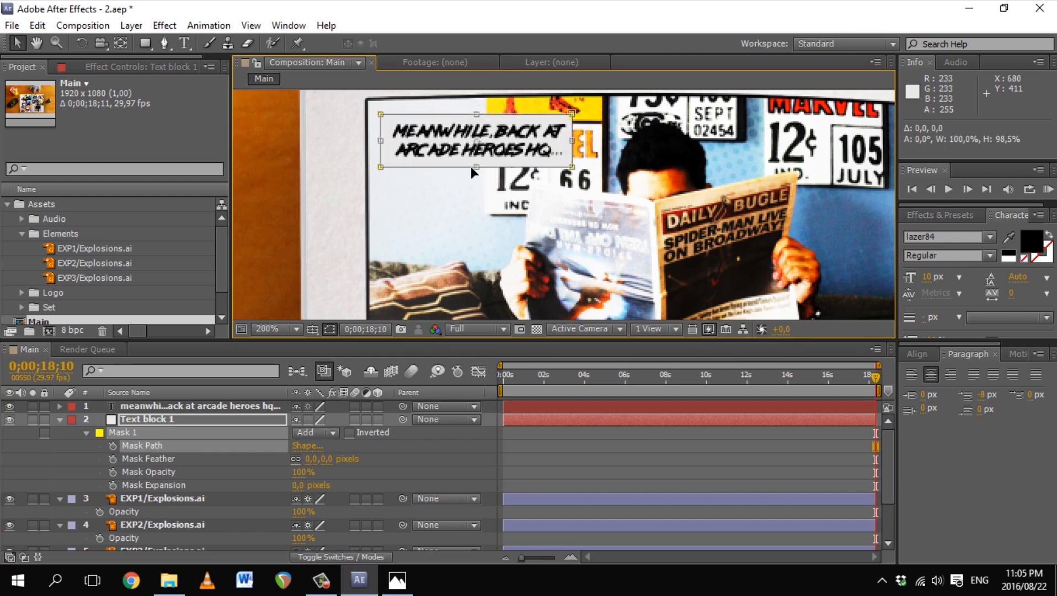
drag(577, 146, 575, 148)
double_click(581, 159)
Step: Find the Drop Shadow effect by searching 'drop s' in Effects & Presets
click(60, 419)
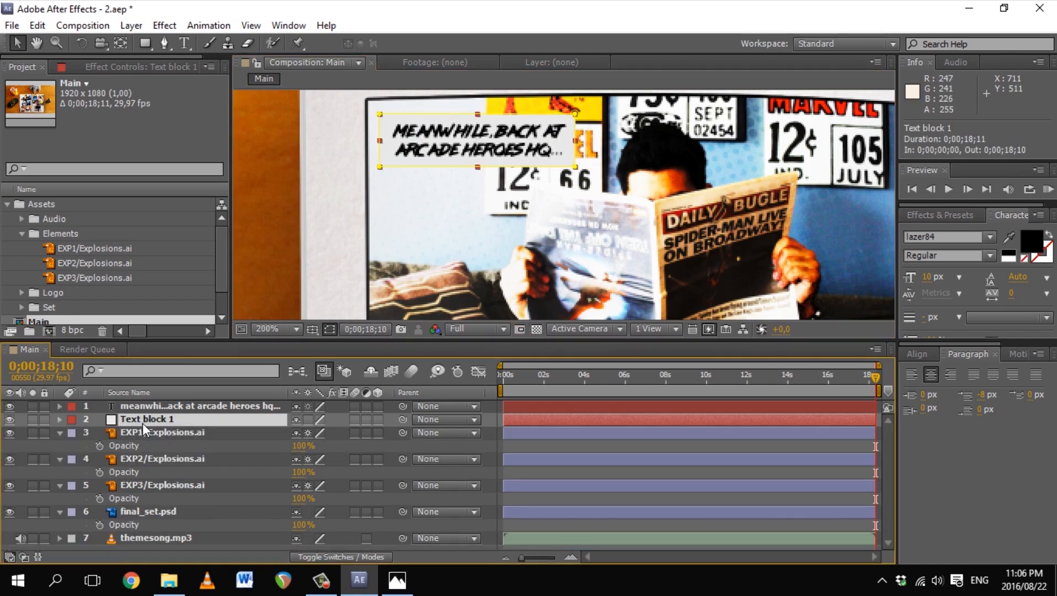
click(165, 25)
mouse_move(253, 345)
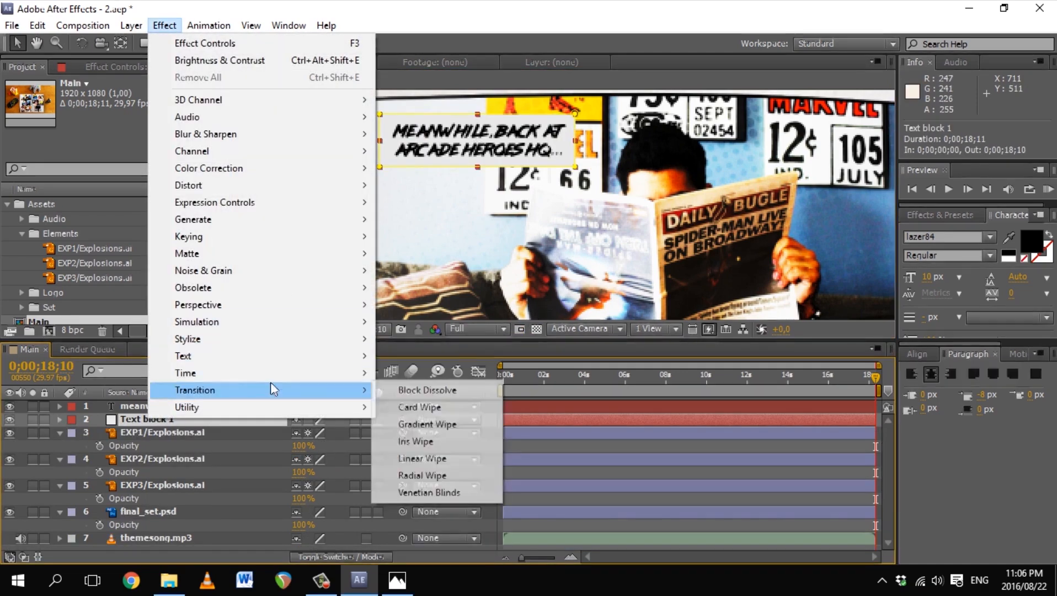
click(940, 214)
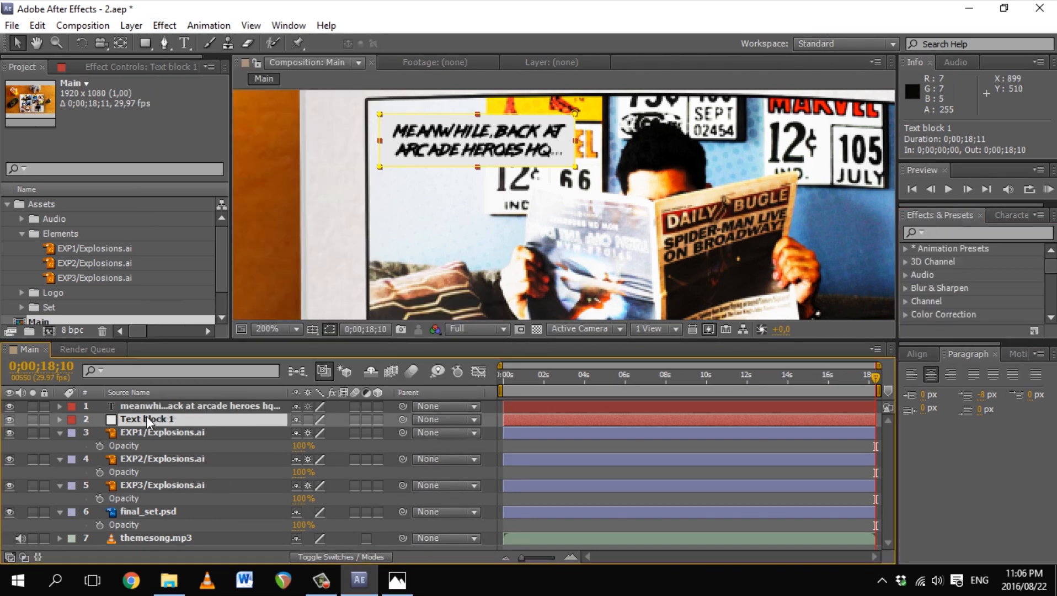
click(971, 233)
text(drop s)
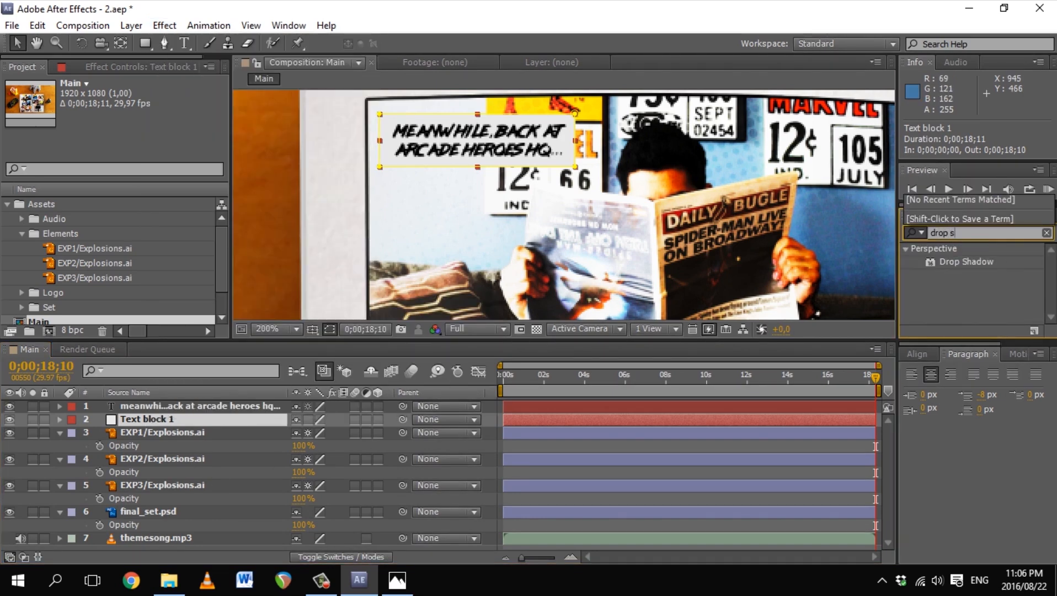
drag(966, 263, 460, 306)
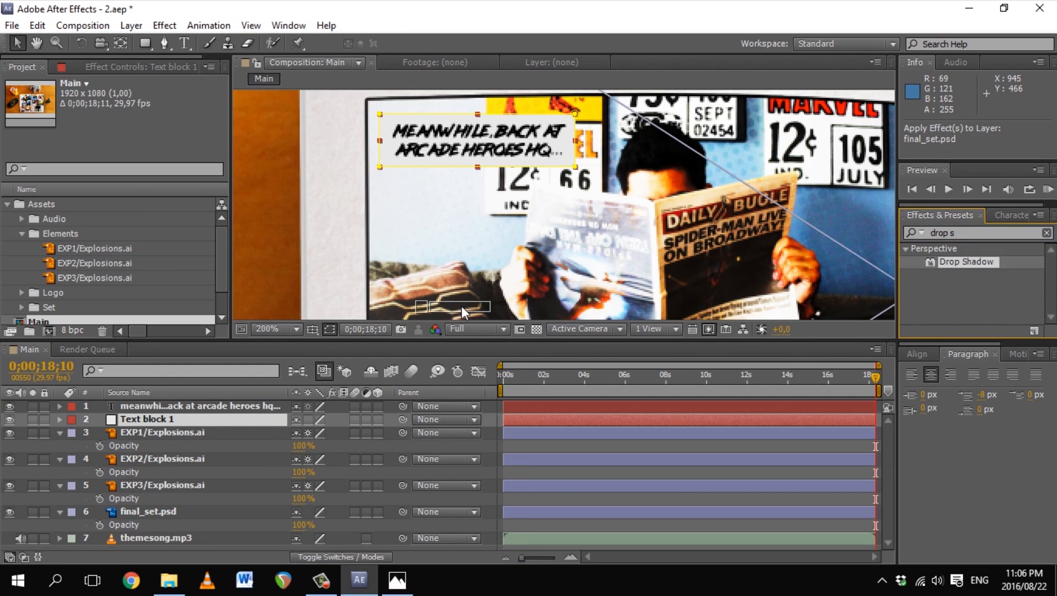
drag(460, 306, 284, 375)
Step: Apply Drop Shadow to the Text block 1 layer
click(146, 419)
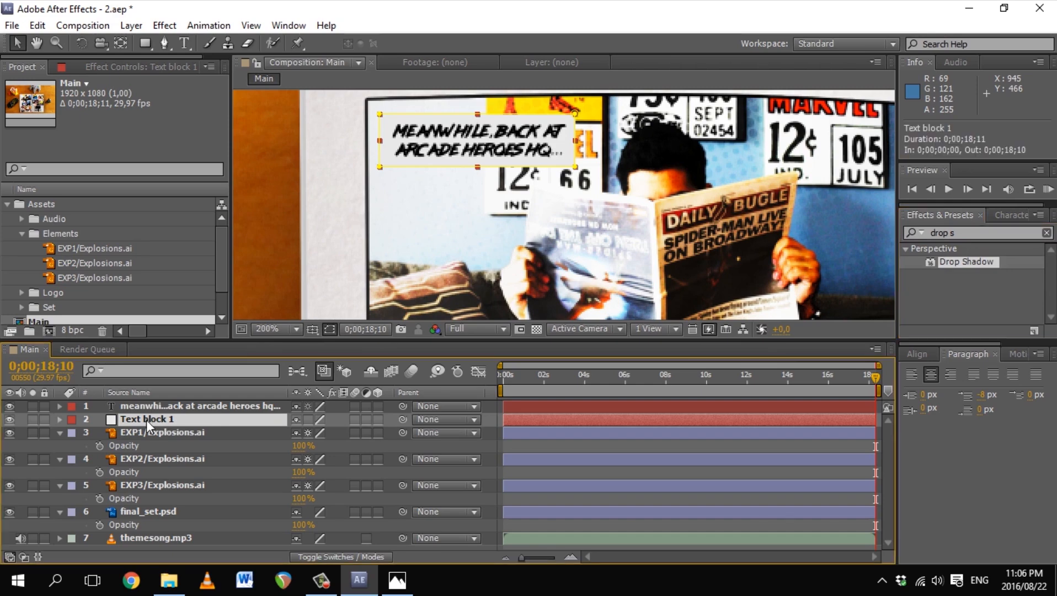
key(ctrl+shift+y)
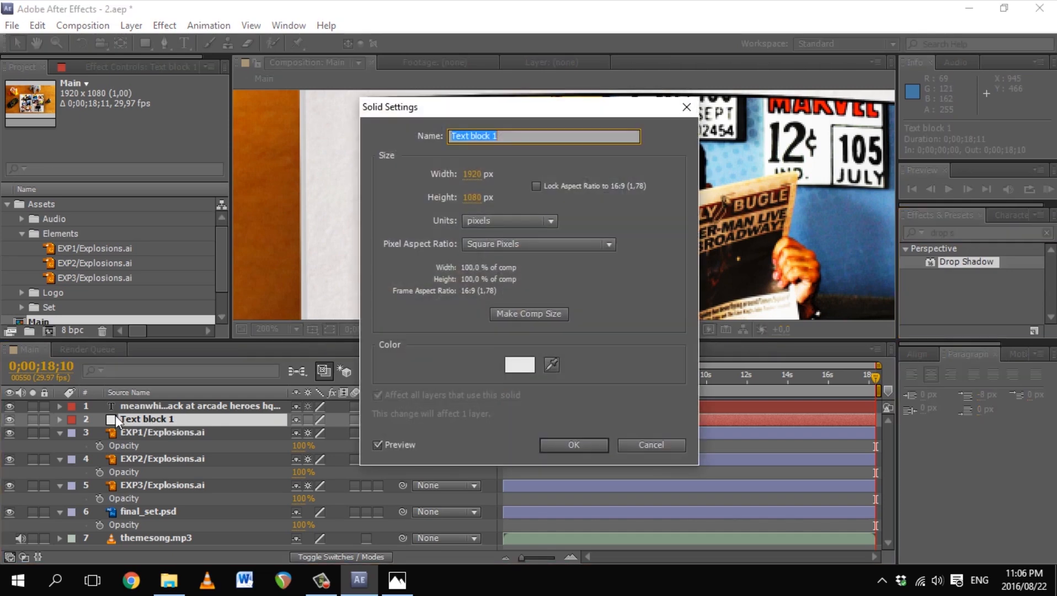
click(563, 445)
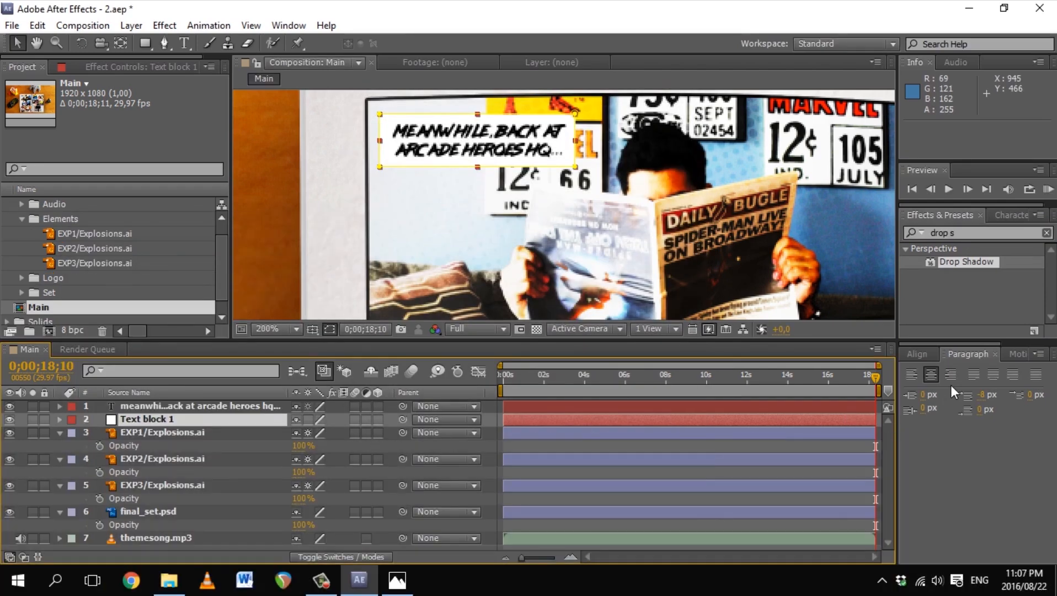
drag(965, 261, 162, 417)
Step: Adjust the shadow direction, lower softness to 8,7, raise opacity to 88%, and turn on continuous rasterizing
drag(149, 164, 159, 195)
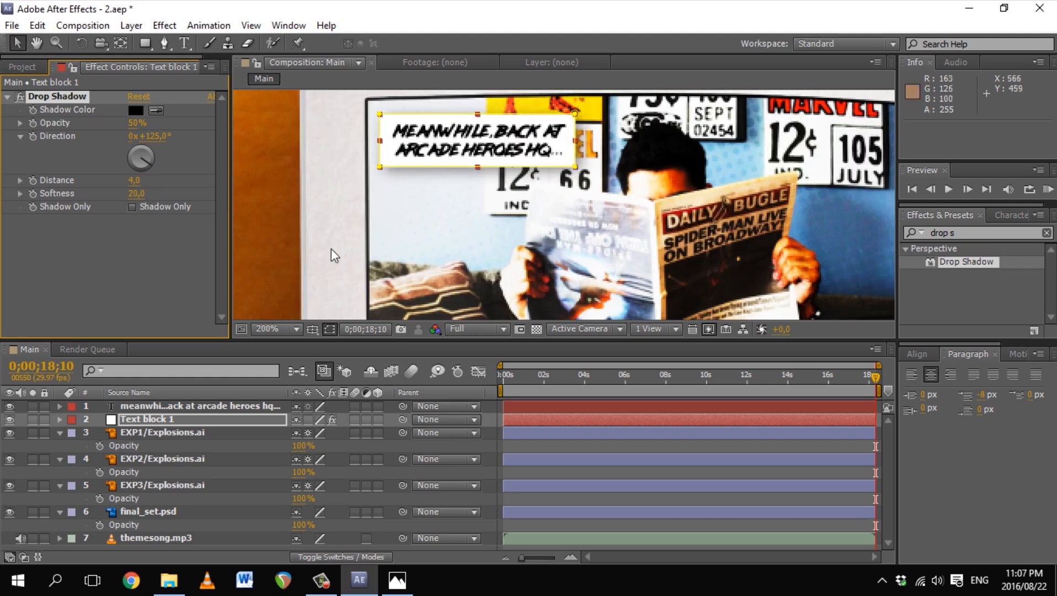
click(308, 421)
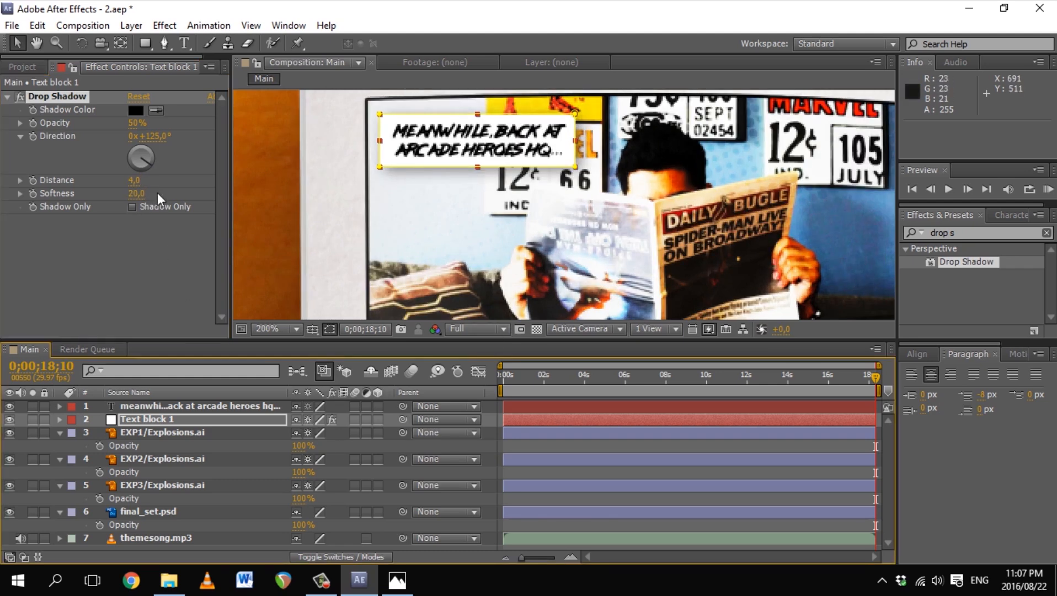
click(20, 180)
click(20, 214)
drag(55, 236, 48, 237)
drag(138, 122, 212, 143)
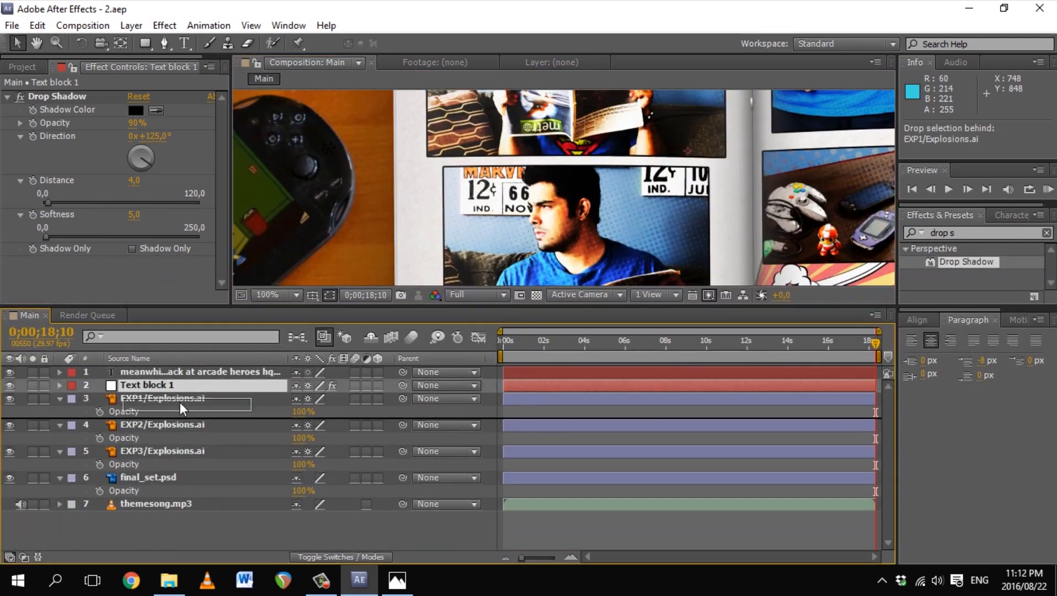
drag(180, 402, 202, 419)
key(ctrl+d)
drag(165, 385, 160, 411)
key(ctrl+z)
key(ctrl+z)
key(space)
drag(508, 141, 446, 264)
Step: Duplicate the caption and its box, placing the box copy under the caption copy as Text block 2
click(264, 371)
shift+click(267, 385)
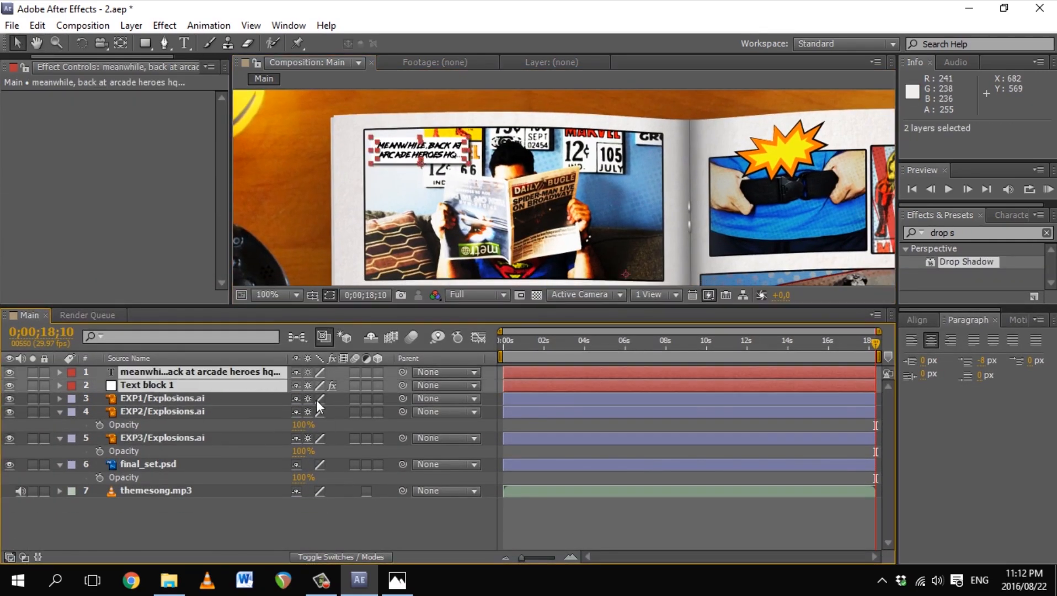
key(ctrl+d)
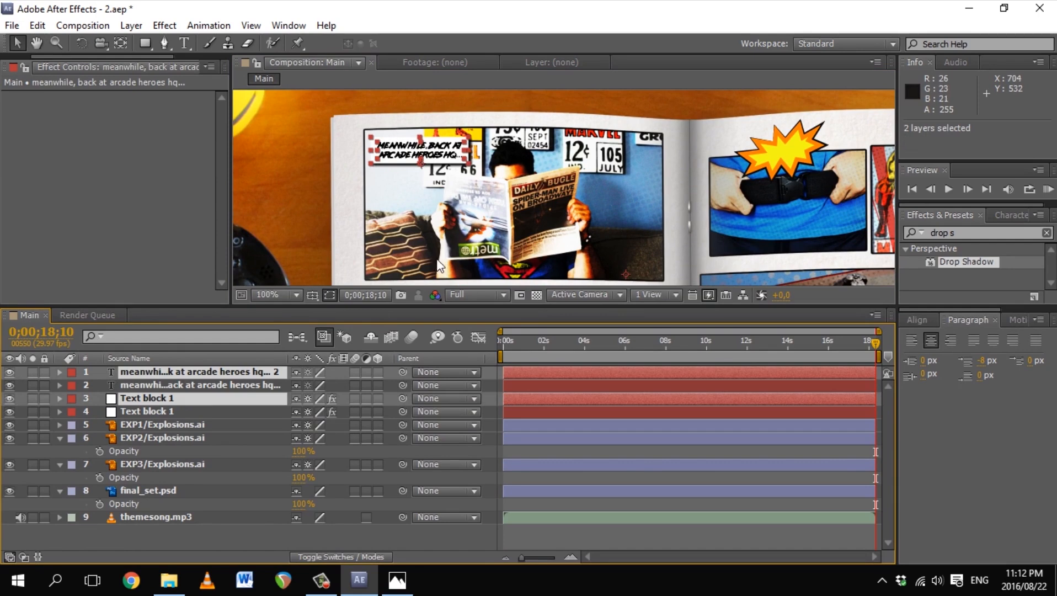
drag(148, 400, 144, 380)
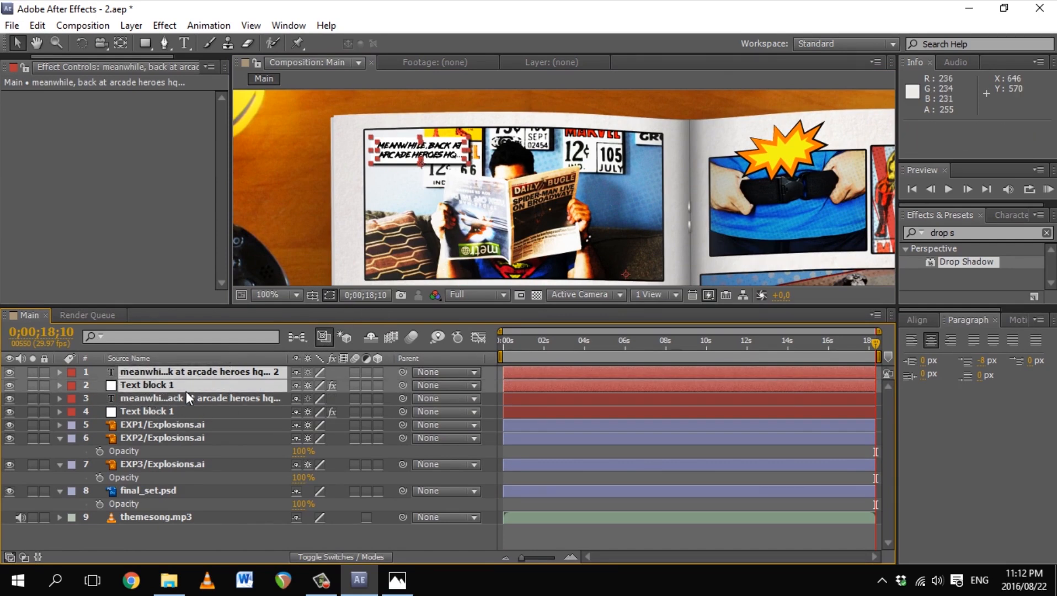
click(186, 539)
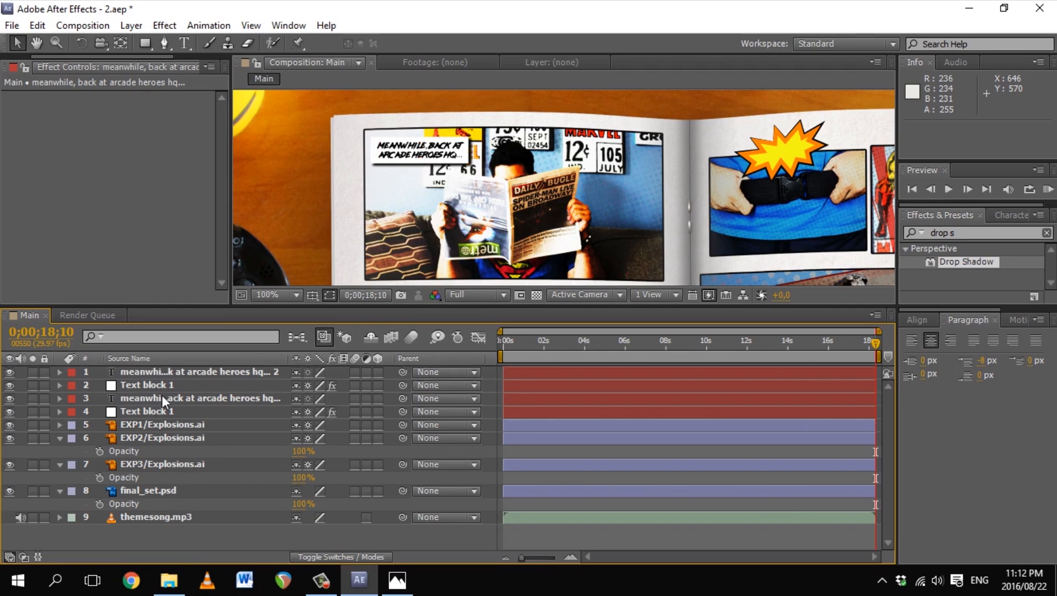
click(173, 386)
key(Return)
Step: Move the caption and box copies onto the comic-collage panel
ctrl+click(189, 371)
scroll(562, 188, down, 4)
drag(536, 145, 486, 204)
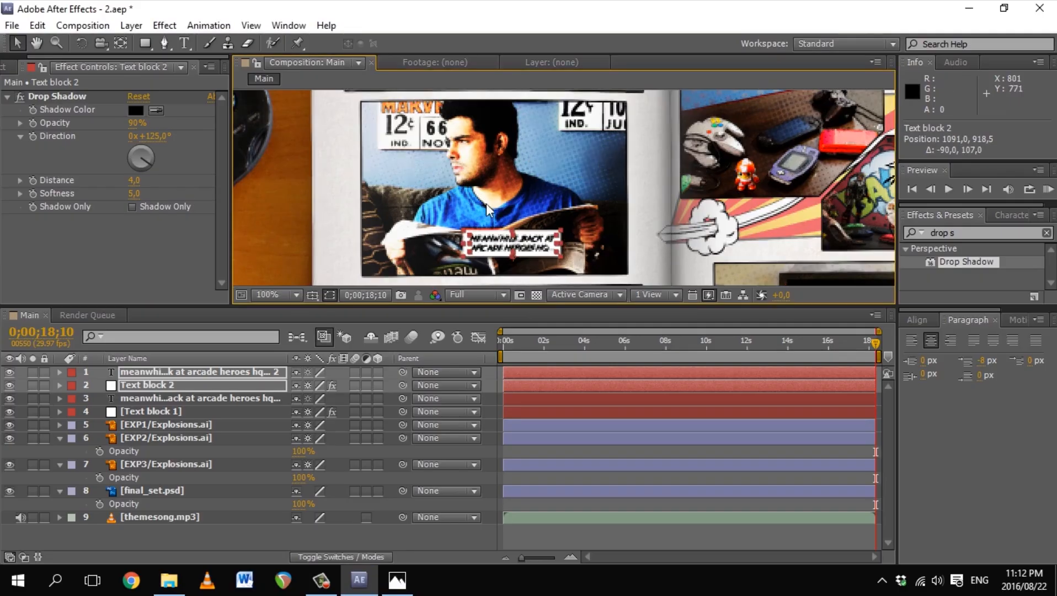
drag(489, 243, 491, 120)
drag(507, 119, 438, 208)
click(397, 580)
click(397, 580)
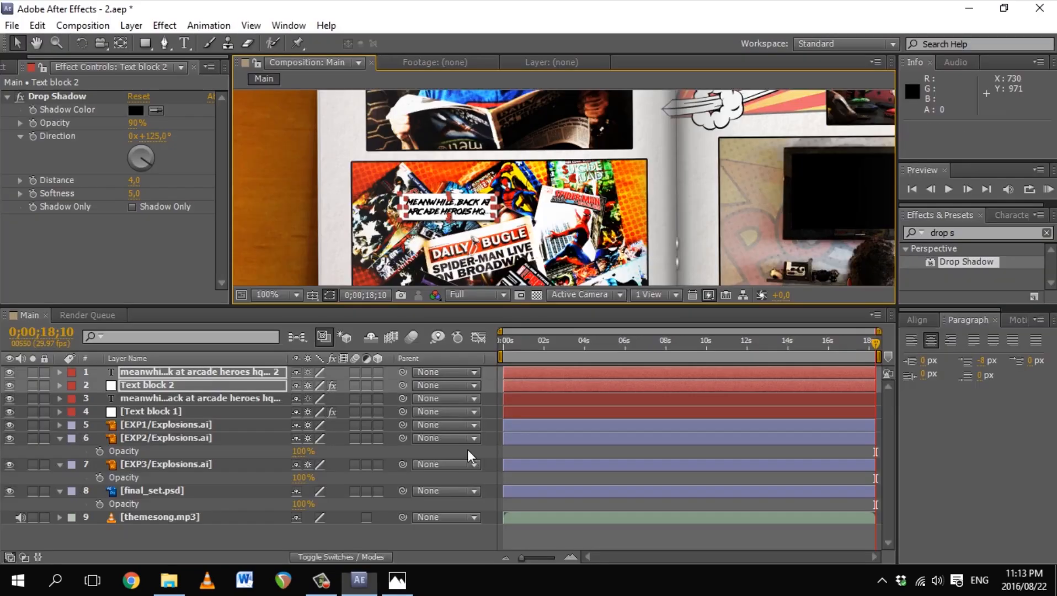
drag(464, 307, 465, 443)
key(z)
click(455, 284)
Step: Retype the copied caption as 'what shall our hero do ?', breaking it before 'our'
click(184, 43)
click(535, 222)
key(ctrl+a)
text(what shall our hero do ?)
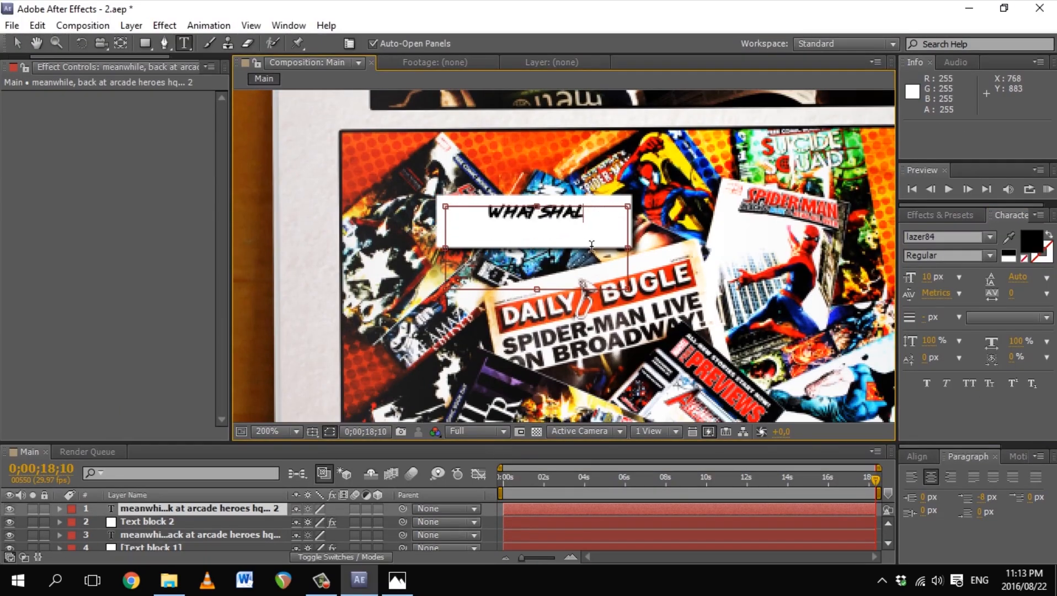
click(18, 43)
click(206, 284)
click(184, 43)
click(572, 213)
key(Return)
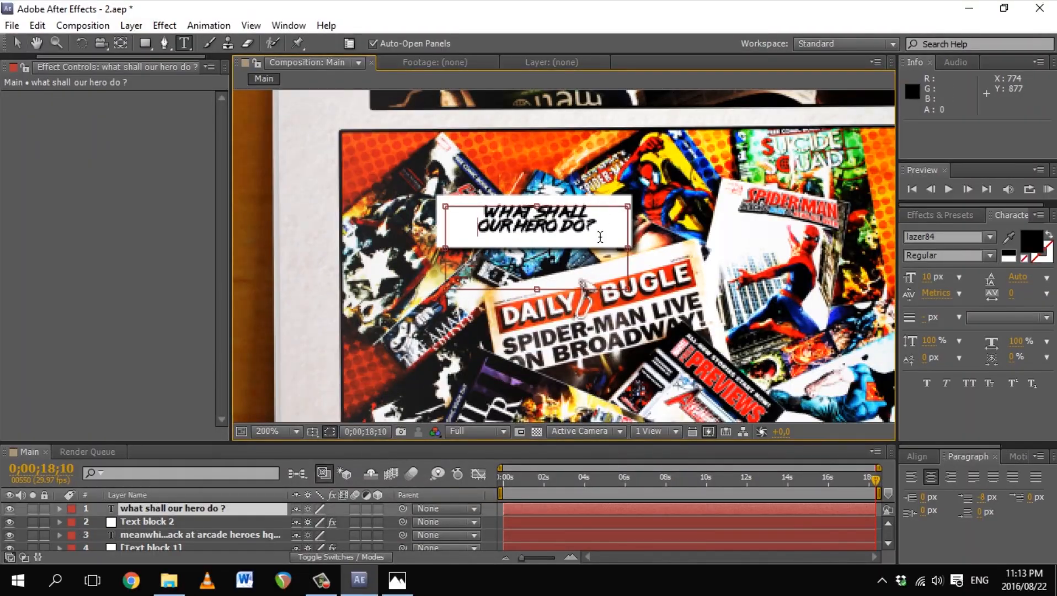
click(18, 43)
Step: Narrow Text block 2's mask from both sides to fit the new caption
click(147, 521)
key(m)
click(123, 530)
double_click(632, 247)
drag(631, 221, 607, 220)
drag(436, 221, 463, 221)
key(Return)
click(60, 517)
scroll(516, 374, down, 1)
drag(552, 221, 540, 346)
drag(618, 194, 566, 263)
Step: Create a white solid with an oval mask beside the man's head
key(z)
click(567, 262)
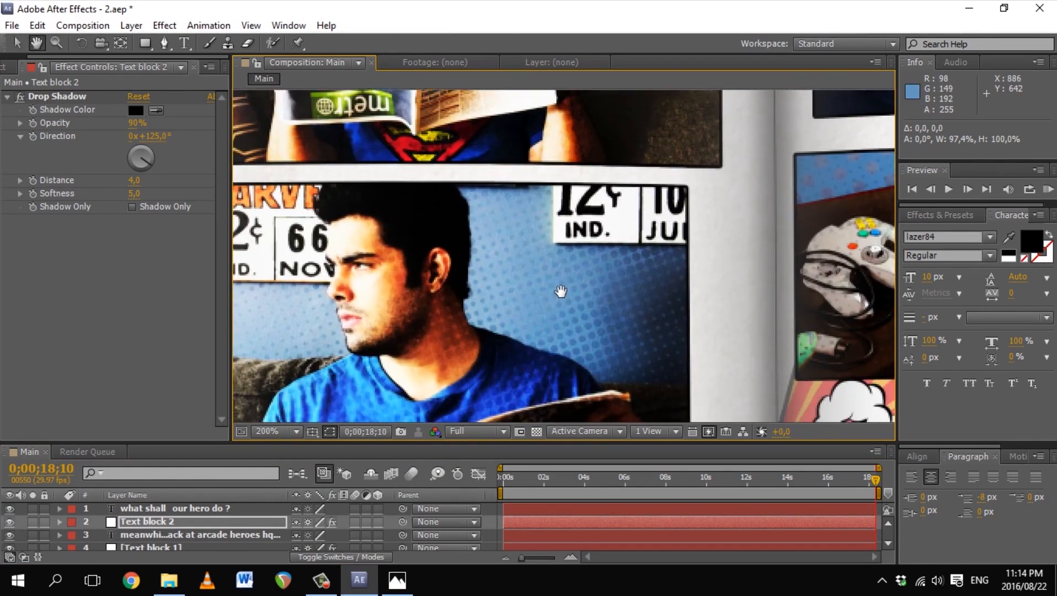
key(ctrl+y)
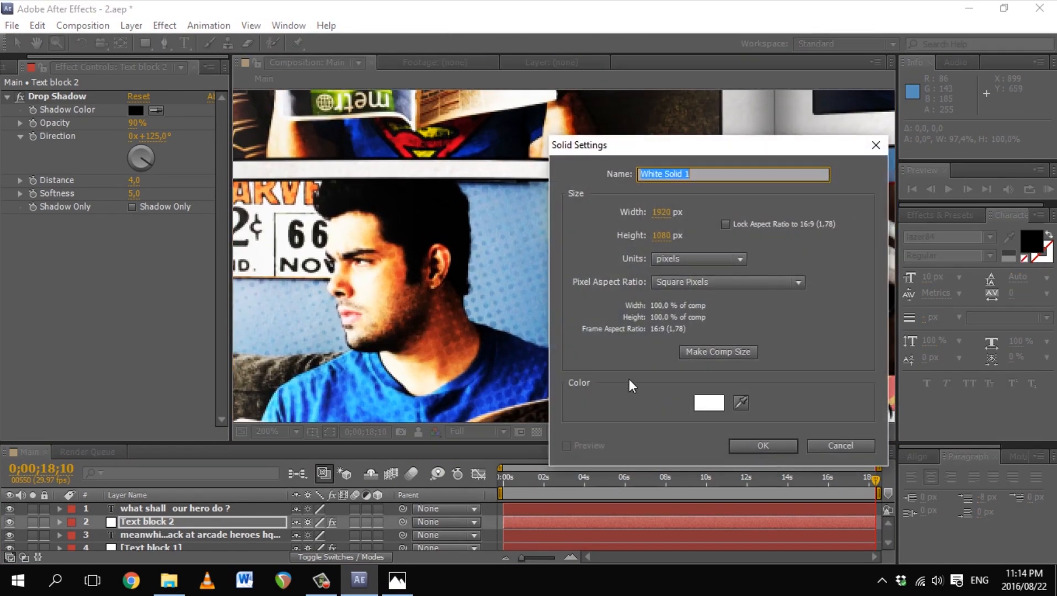
click(764, 446)
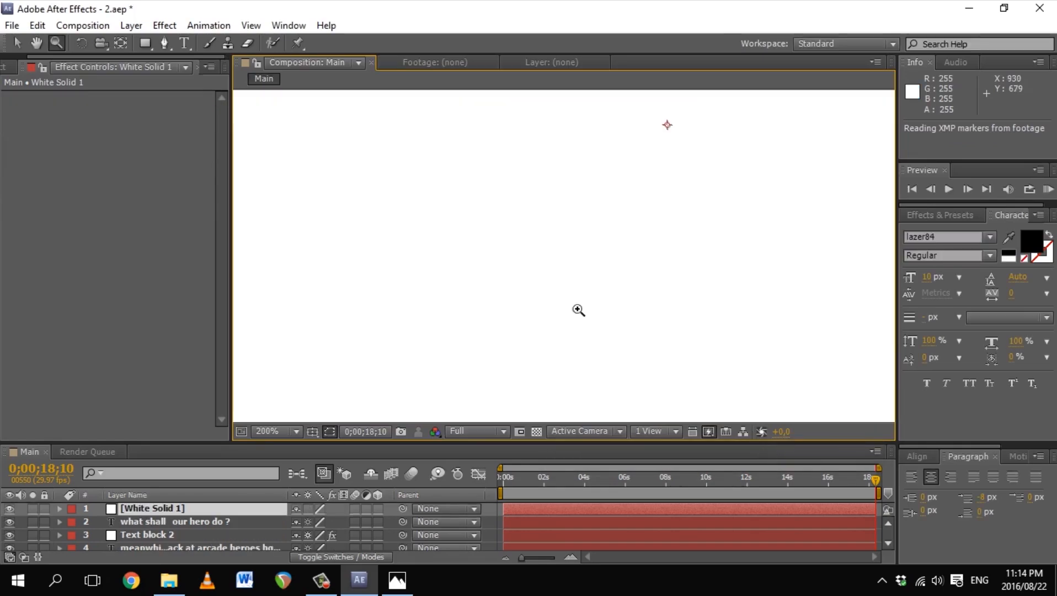
drag(151, 43, 221, 74)
drag(501, 177, 677, 291)
key(v)
drag(625, 265, 625, 294)
Step: Duplicate the 'what shall our hero do ?' caption and place the copy above the white solid
click(133, 535)
key(m)
click(164, 523)
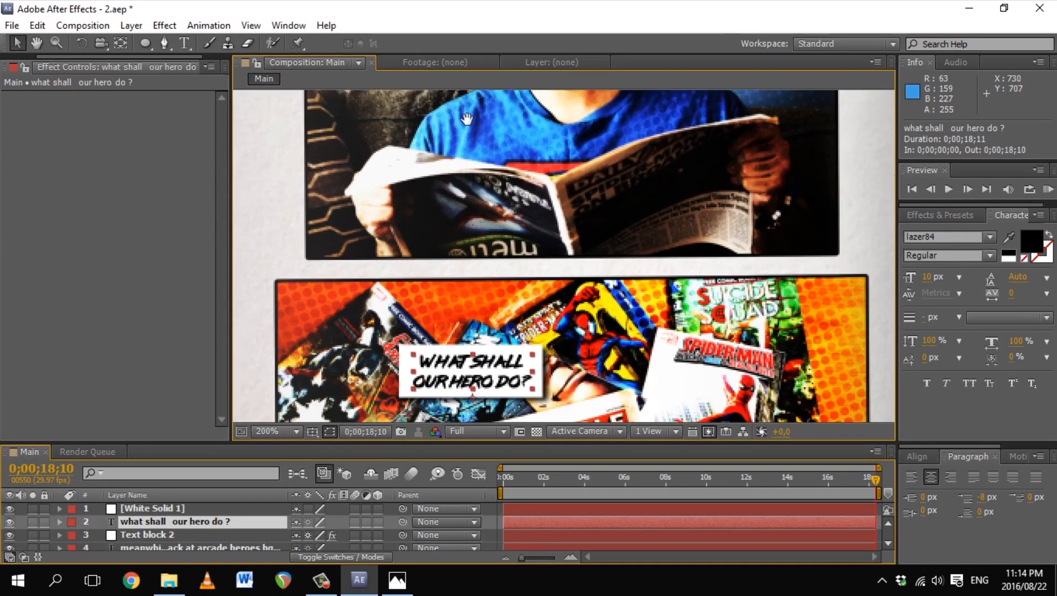
key(ctrl+d)
drag(171, 523, 168, 505)
Step: Rename the white solid to 'Thought bubble'
double_click(159, 522)
click(326, 64)
double_click(159, 522)
click(316, 62)
right_click(159, 522)
click(209, 554)
text(Thought bubble)
key(Return)
Step: Retype the caption copy as 'THE CITY NEEDS ME!', split onto two lines before NEEDS
key(space)
drag(587, 197, 553, 213)
click(179, 508)
click(184, 43)
drag(496, 181, 683, 231)
text(THE CITY NEEDS ME!)
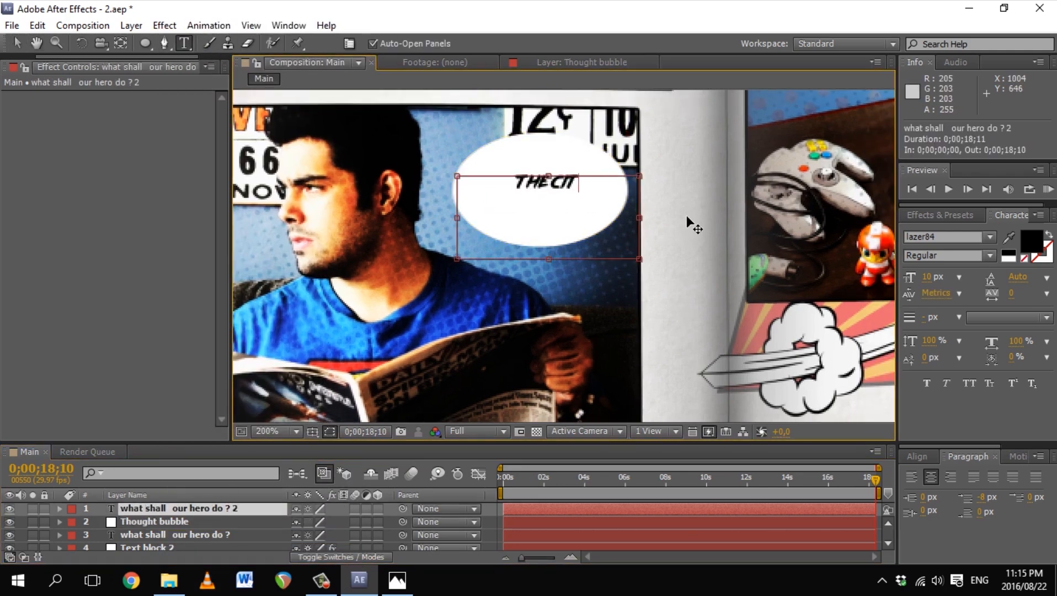
key(Escape)
key(v)
click(184, 43)
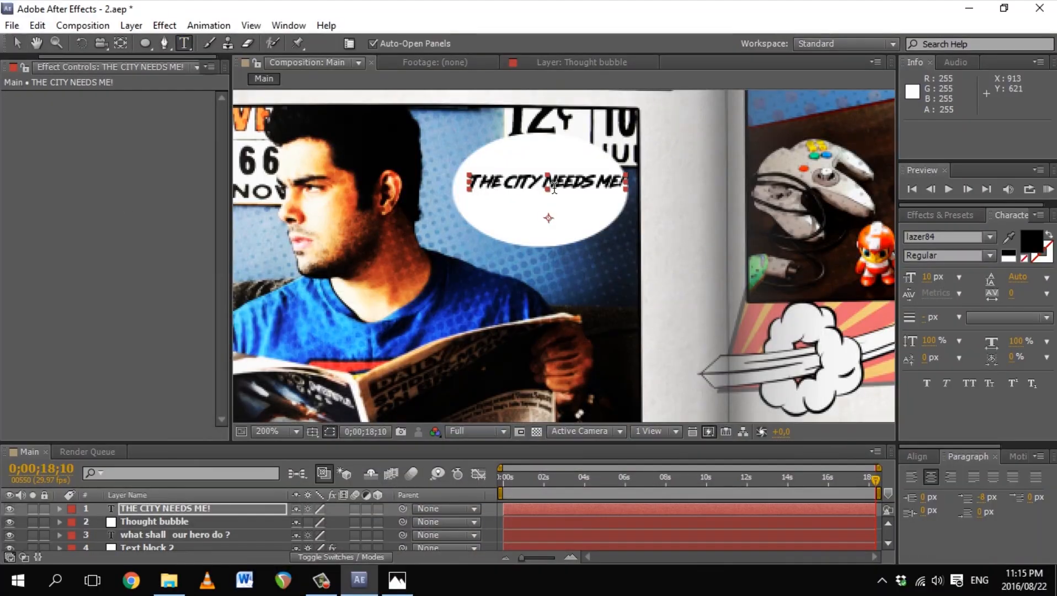
click(543, 182)
key(Return)
click(18, 43)
Step: Scale the Thought bubble down to 58%
click(182, 523)
key(s)
drag(317, 534, 284, 535)
drag(596, 137, 569, 184)
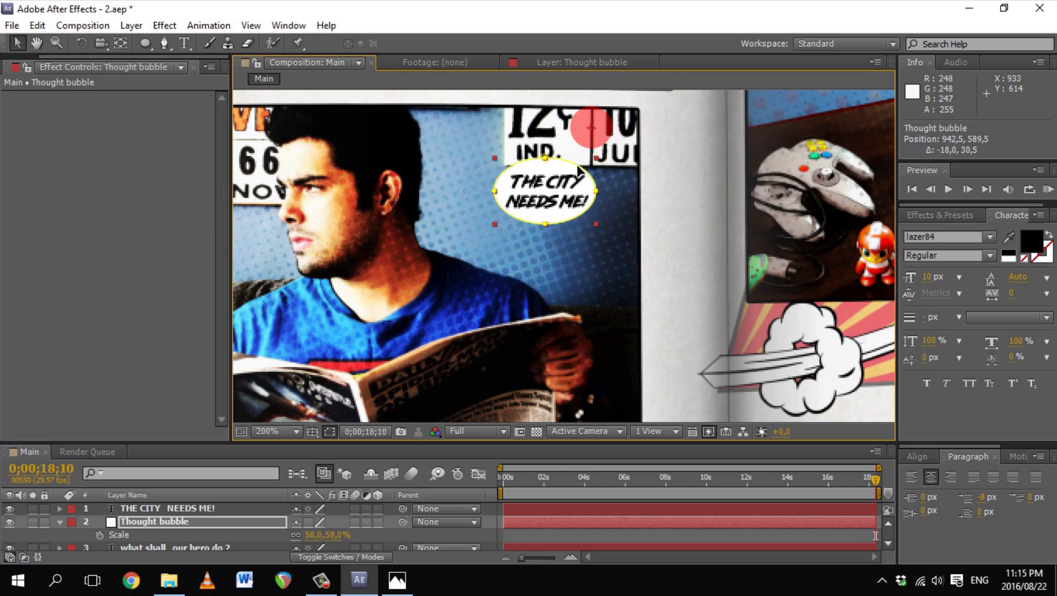
Step: Move the bubble's anchor onto its text, set Scale to 65%, and nudge it up
key(y)
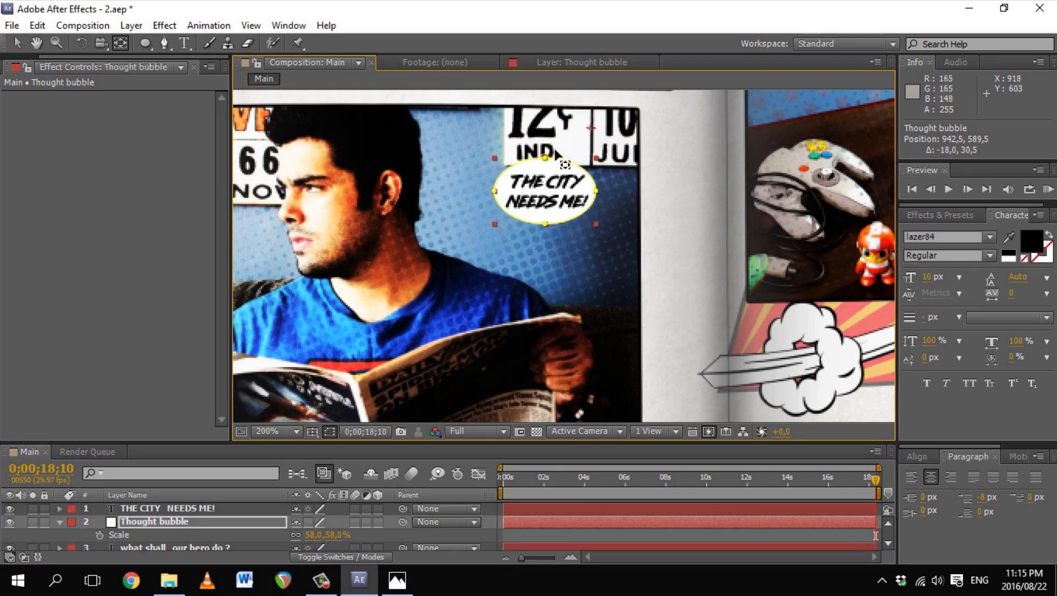
drag(593, 132, 558, 180)
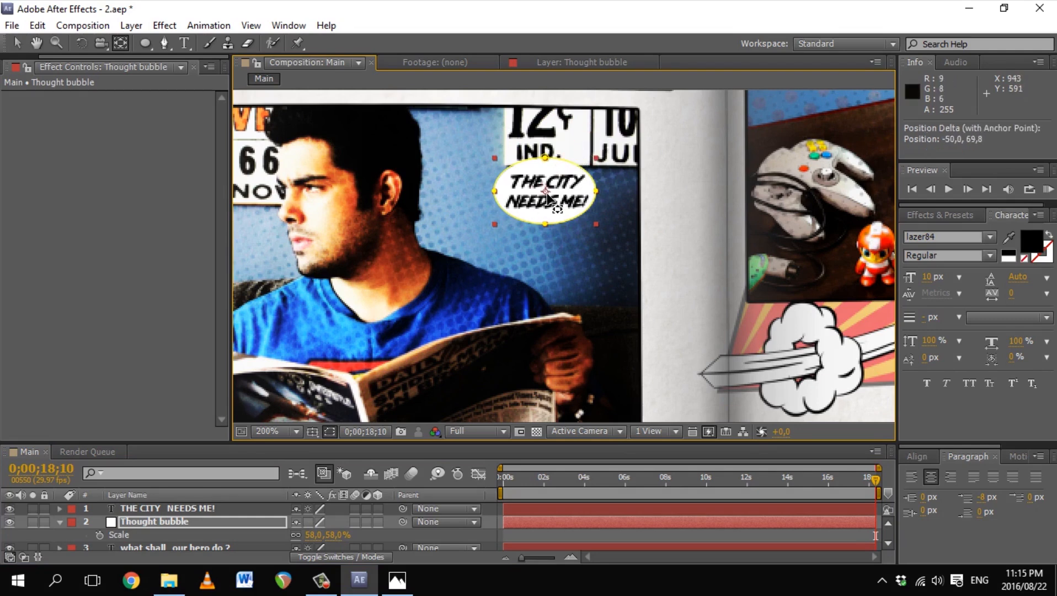
drag(343, 545, 348, 544)
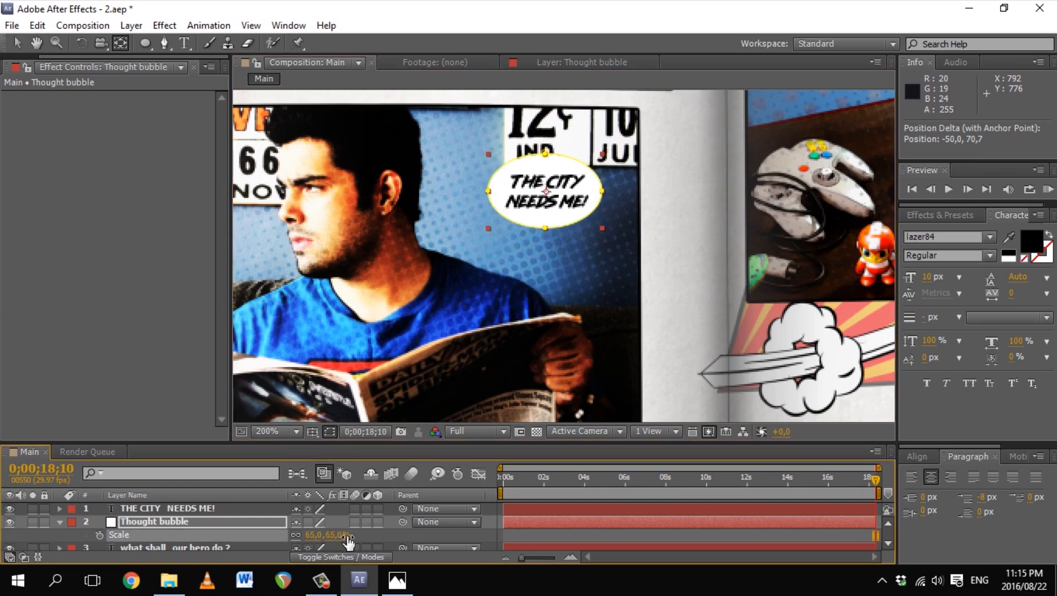
drag(561, 221, 560, 213)
Step: Copy Text block 2's Drop Shadow effect and paste it onto the Thought bubble layer
key(v)
drag(427, 442, 426, 360)
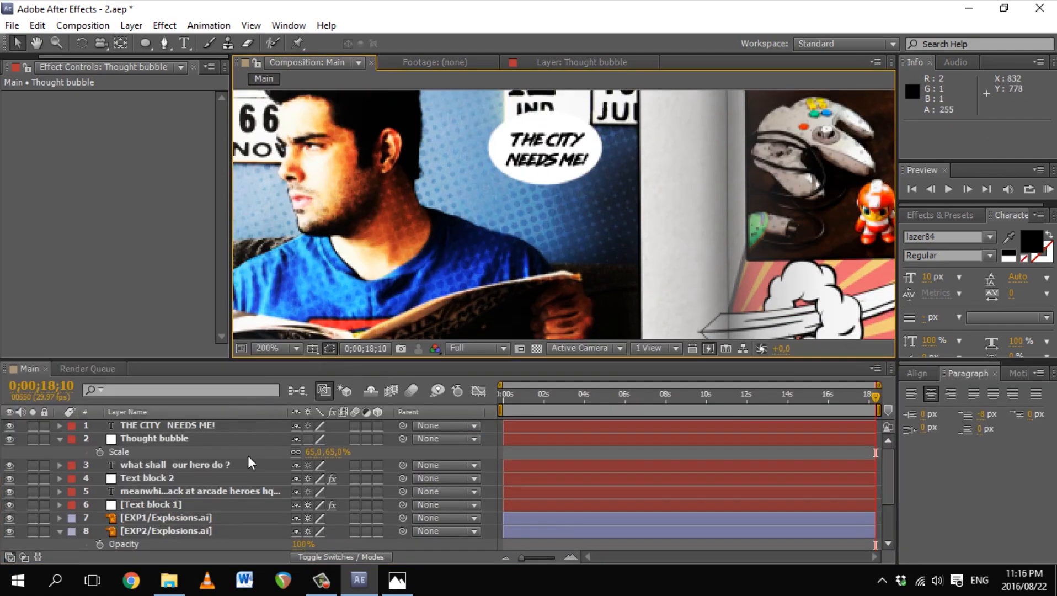
click(160, 478)
click(55, 97)
key(ctrl+c)
click(144, 439)
key(ctrl+v)
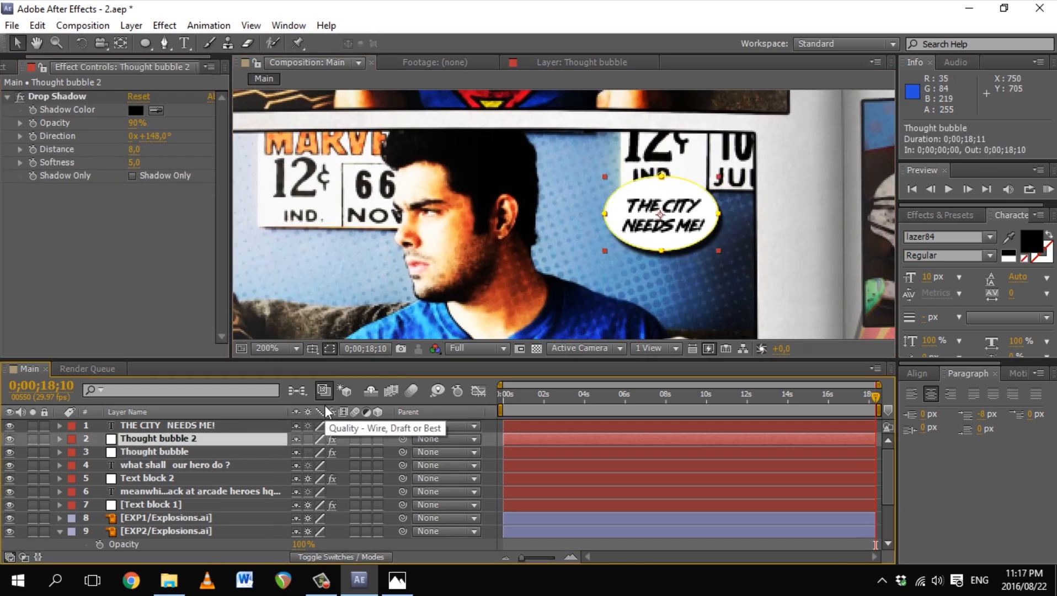
Step: Duplicate the Thought bubble, shrink the copy to a small circle and move it left
key(ctrl+d)
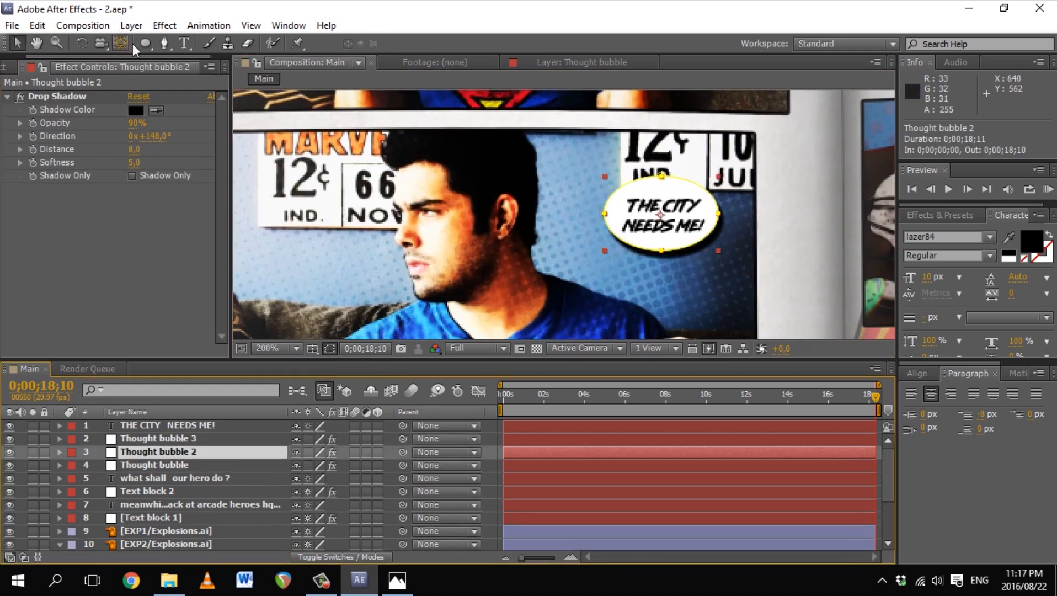
drag(718, 251, 675, 228)
drag(672, 222, 596, 200)
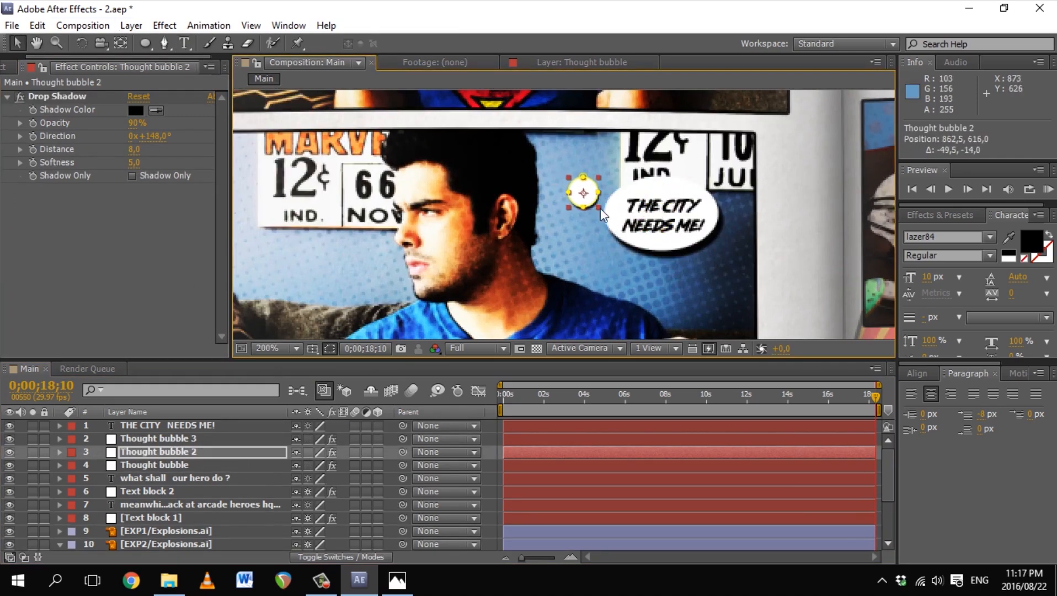
click(536, 309)
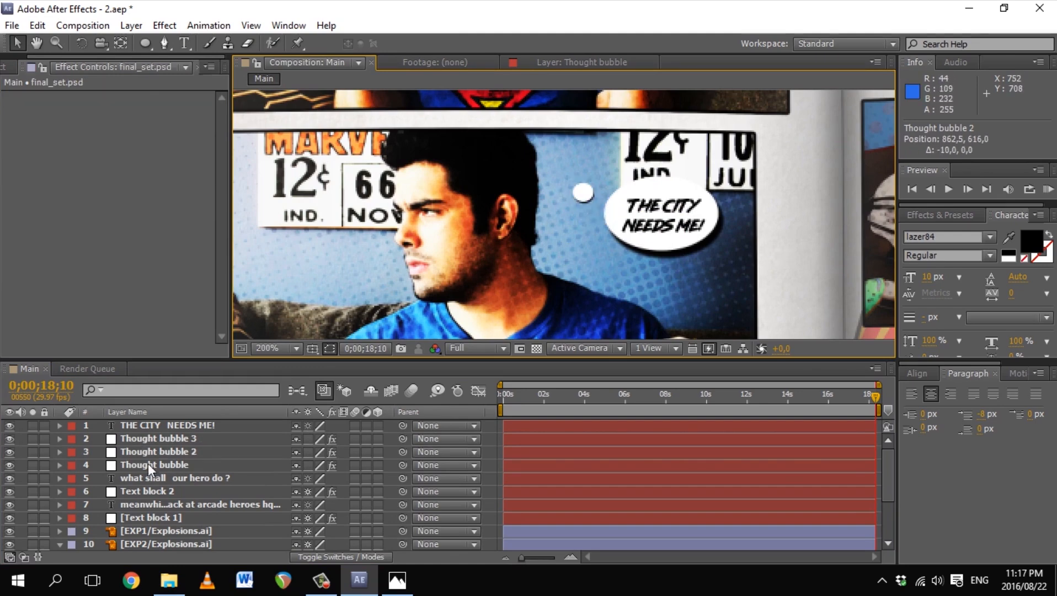
Step: Shrink Thought bubble 3 and position it and Thought bubble 2 beside the head
click(154, 439)
drag(668, 234, 594, 218)
drag(644, 235, 571, 195)
key(ctrl+z)
key(z)
drag(526, 153, 655, 258)
key(v)
drag(564, 201, 572, 163)
click(552, 190)
drag(497, 160, 502, 157)
Step: Duplicate Thought bubble 2 as a fourth bubble and move it up-left
scroll(503, 158, down, 1)
click(193, 452)
click(397, 580)
click(396, 581)
click(396, 580)
click(396, 581)
key(ctrl+d)
scroll(573, 194, up, 2)
drag(555, 212, 554, 165)
Step: Line up Thought bubbles 3 and 4 into a trail toward the main bubble
drag(614, 204, 625, 191)
drag(562, 170, 573, 175)
click(504, 170)
key(Right)
key(Up)
key(Right)
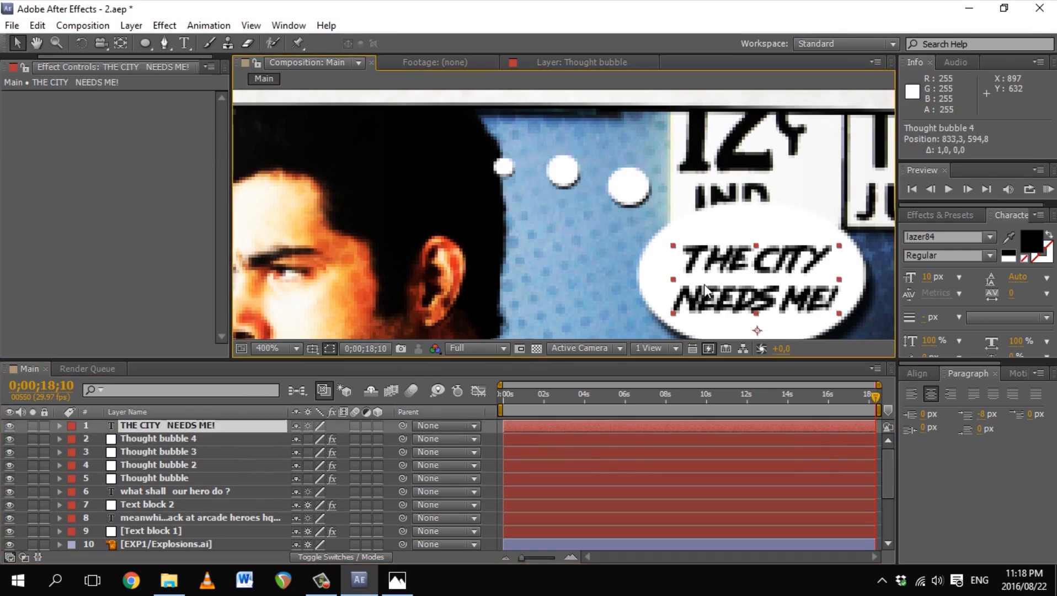
Step: Bring the main speech bubble into view and select the Thought bubble's Drop Shadow effect
click(705, 287)
drag(705, 287, 635, 223)
click(160, 478)
click(72, 96)
click(46, 122)
Step: Duplicate the Drop Shadow and set Drop Shadow 2 to −6° direction, 60% opacity, distance 1, softness 15
right_click(62, 97)
click(28, 148)
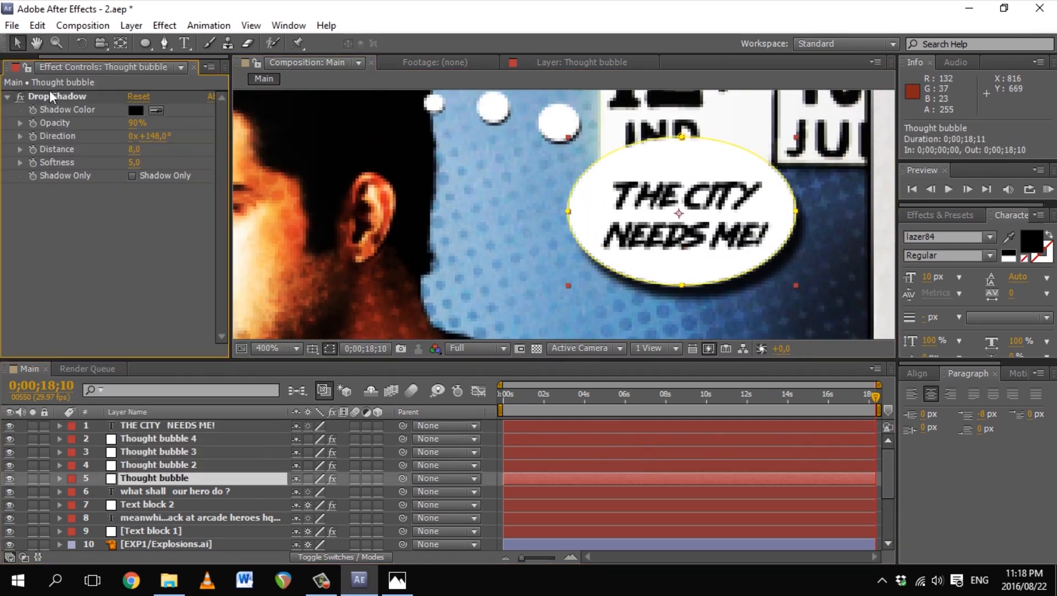
key(ctrl+d)
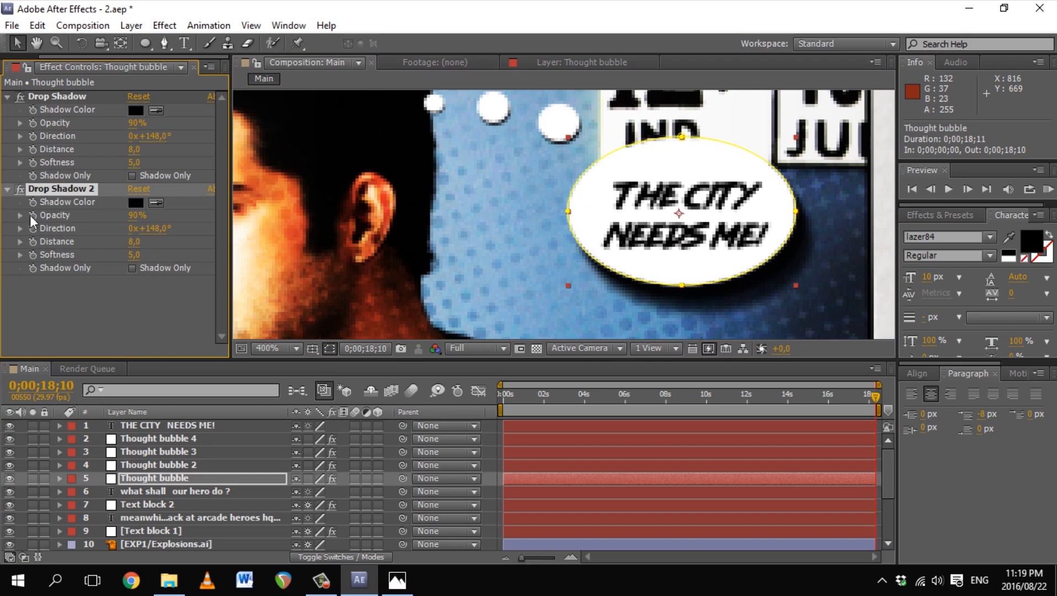
click(20, 229)
drag(142, 251, 146, 288)
drag(137, 215, 115, 226)
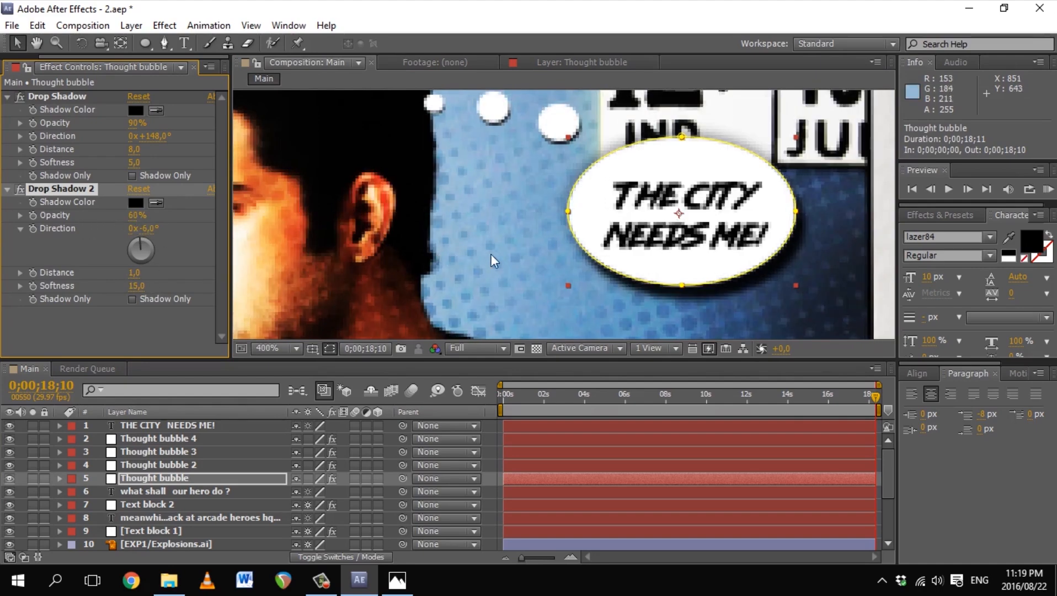
Step: Zoom out and pan the view to the explosion and belt panel
key(z)
alt+click(675, 203)
key(v)
click(696, 226)
key(z)
alt+click(588, 259)
alt+click(588, 258)
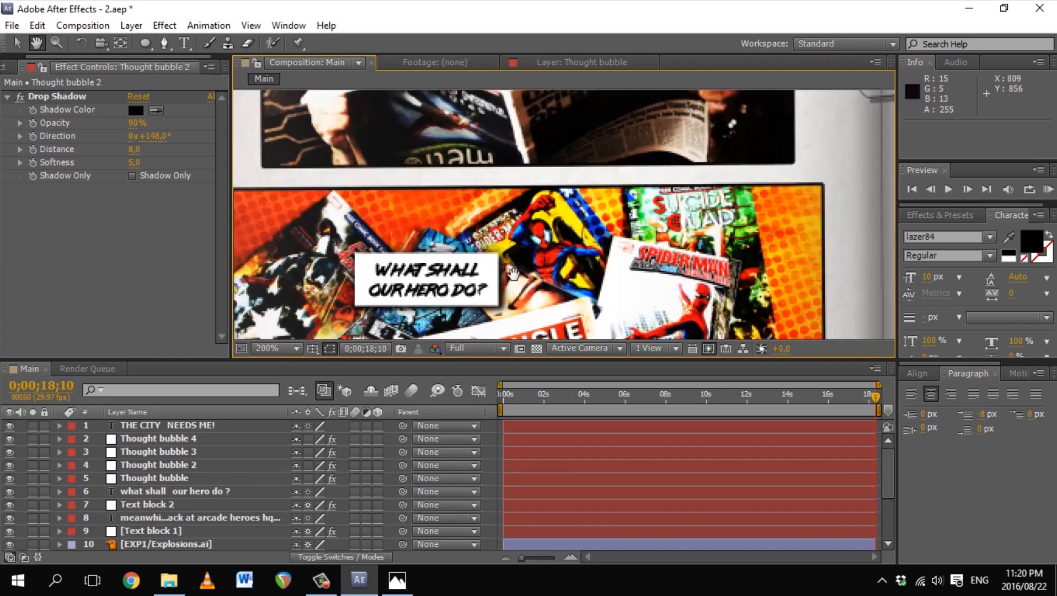
drag(624, 144, 480, 309)
drag(531, 198, 449, 263)
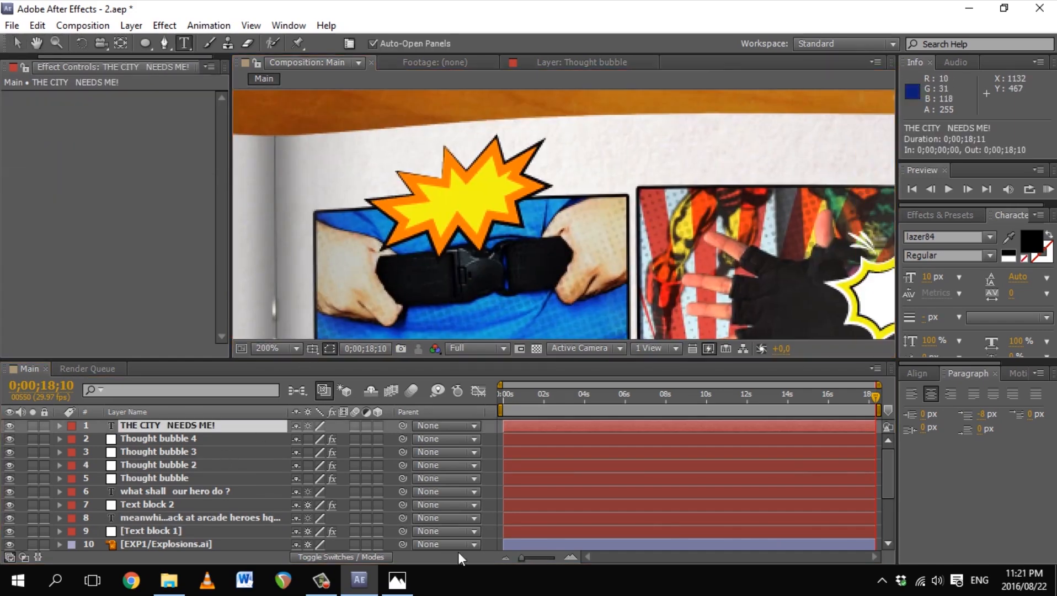
Step: Type a letter-spaced CLICK! text beside the explosion and enlarge it to about double size
click(403, 196)
text(CLICK)
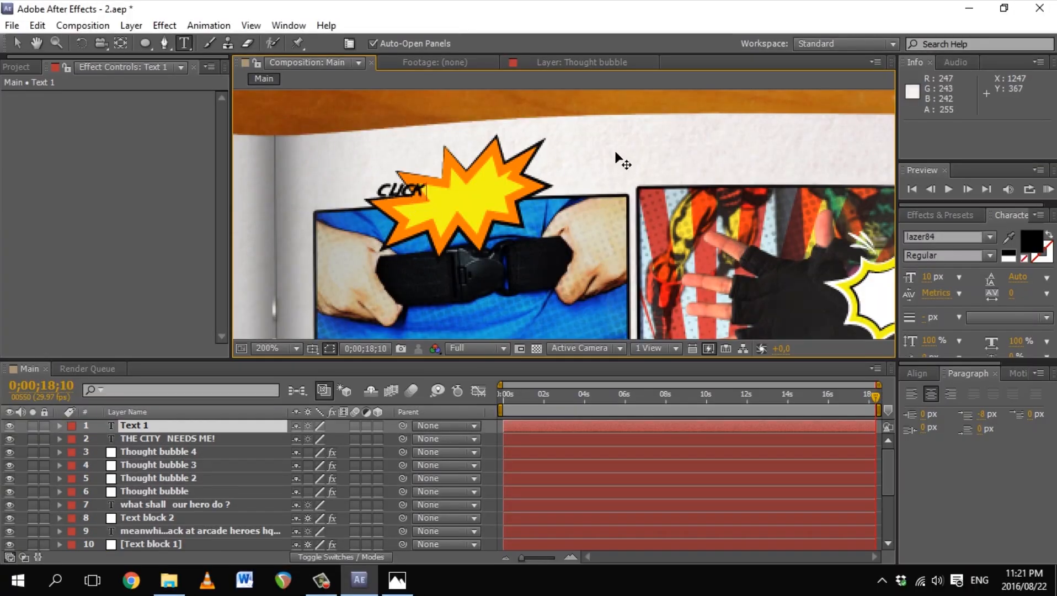
key(Right)
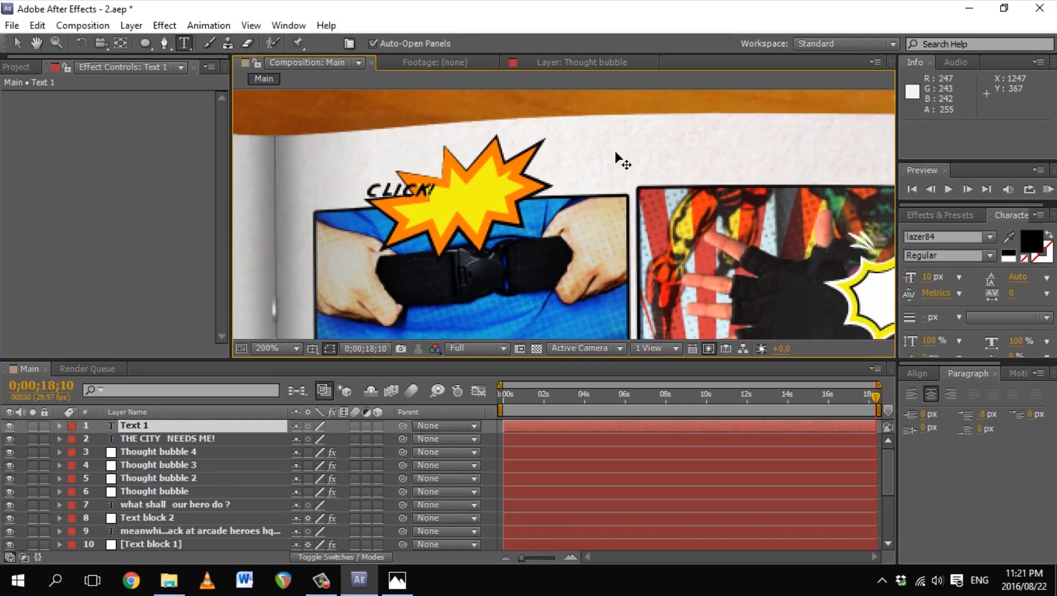
key(Right)
key(Right)
click(17, 43)
drag(441, 190, 459, 203)
Step: Shift the CLICK! text slightly down, keep its rotation at 0°, and tidy the timeline
key(y)
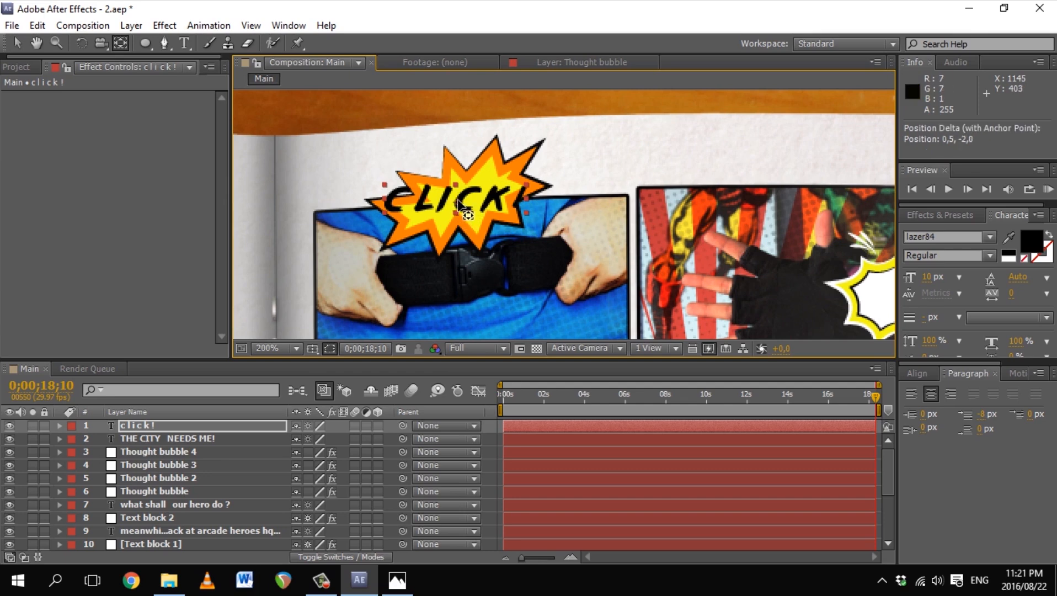
key(v)
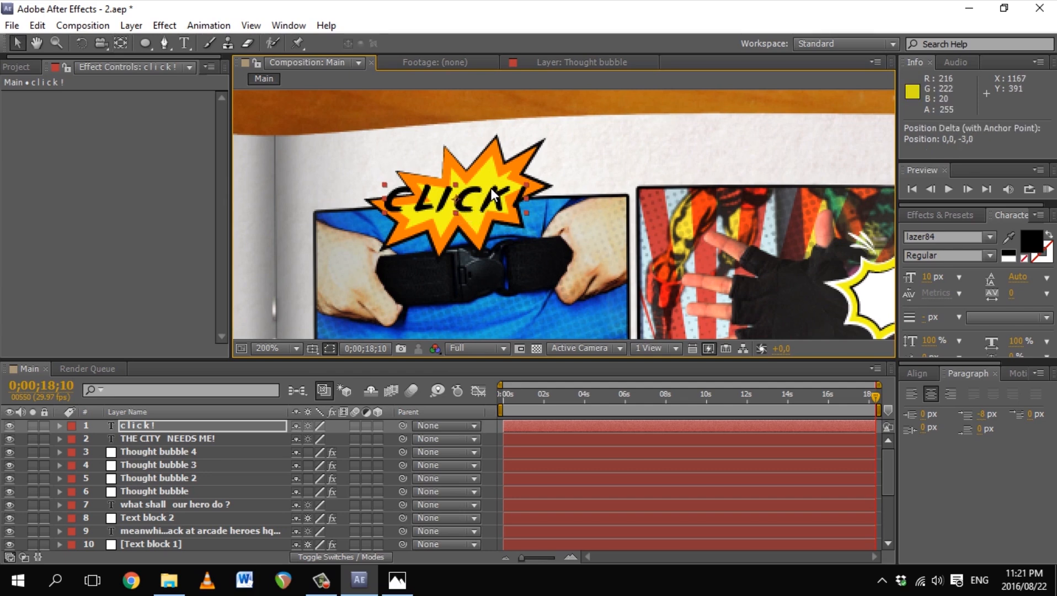
drag(498, 204, 521, 209)
key(r)
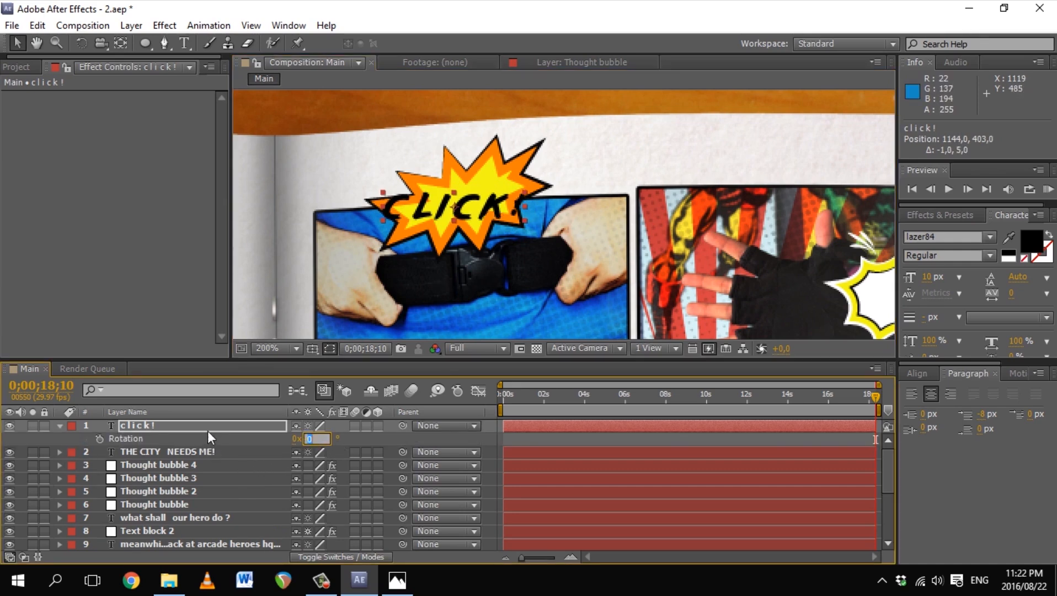
key(Return)
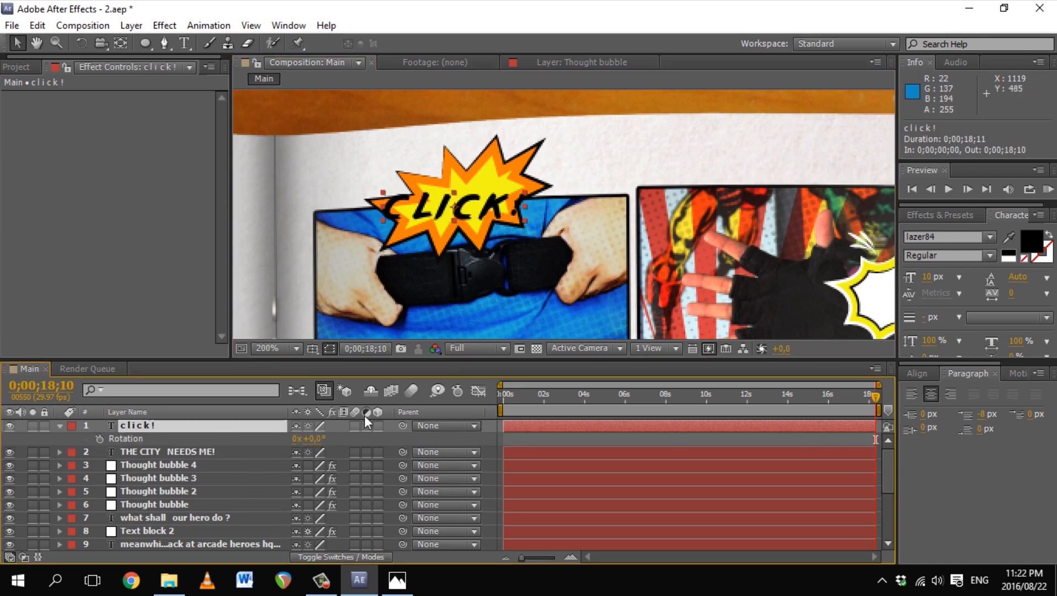
click(60, 427)
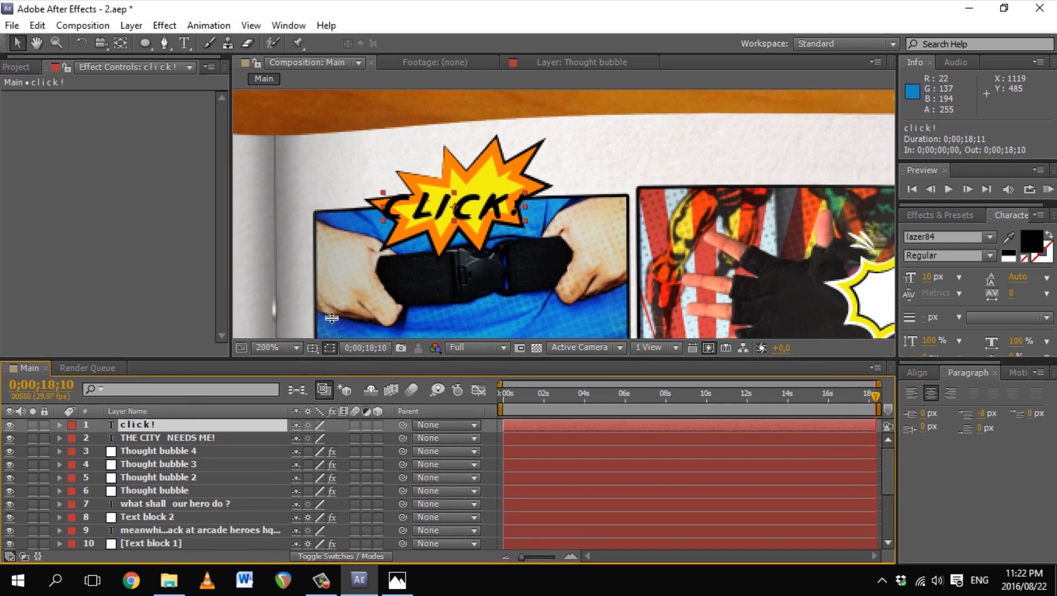
drag(316, 361, 339, 288)
Step: Shy layers 3–10 plus THE CITY NEEDS ME! and collapse the remaining opacity properties
click(156, 371)
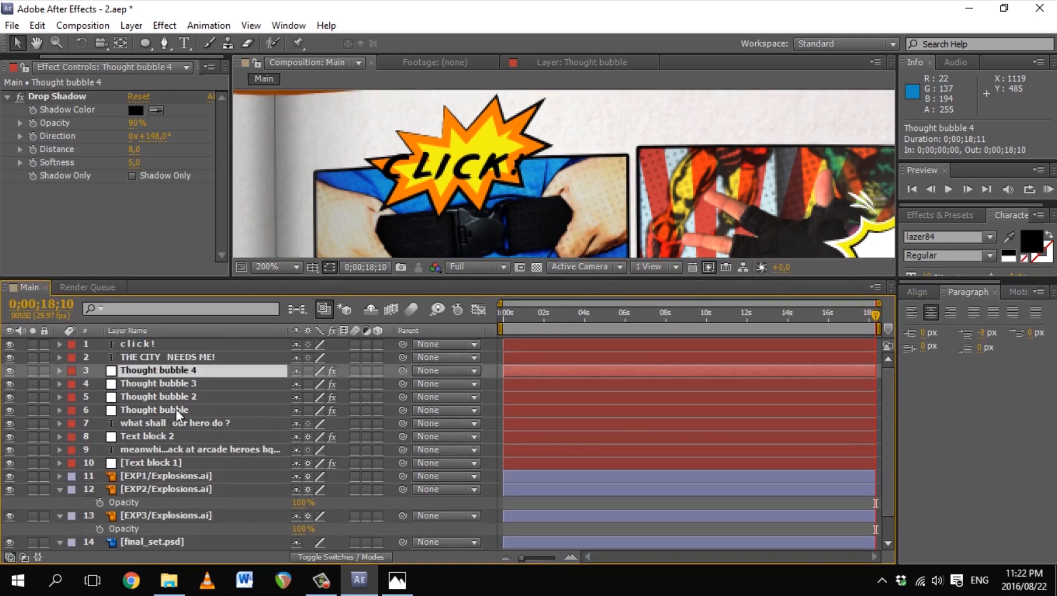
shift+click(159, 462)
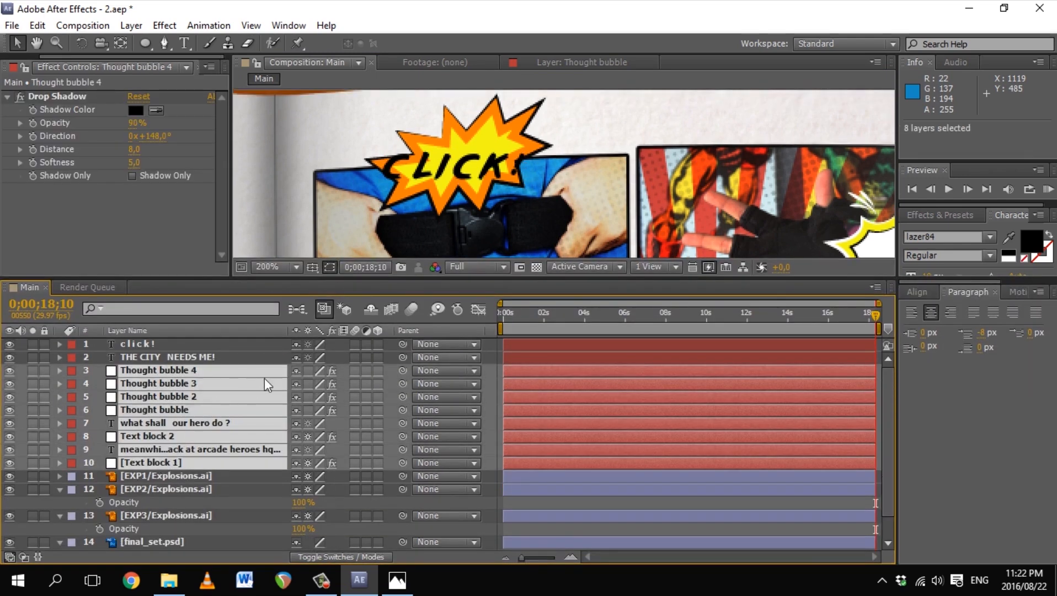
click(372, 308)
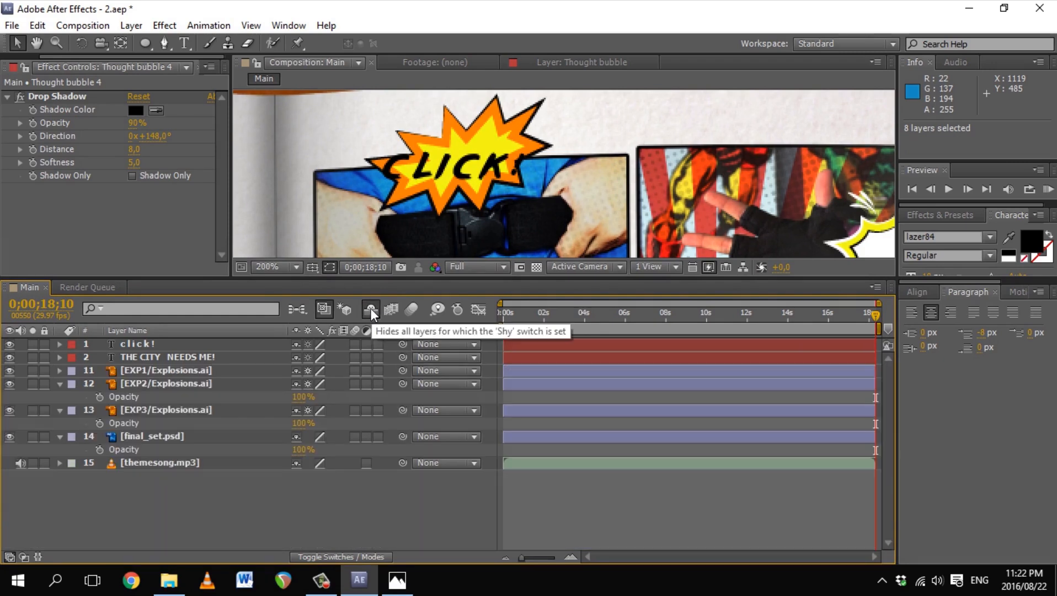
click(294, 357)
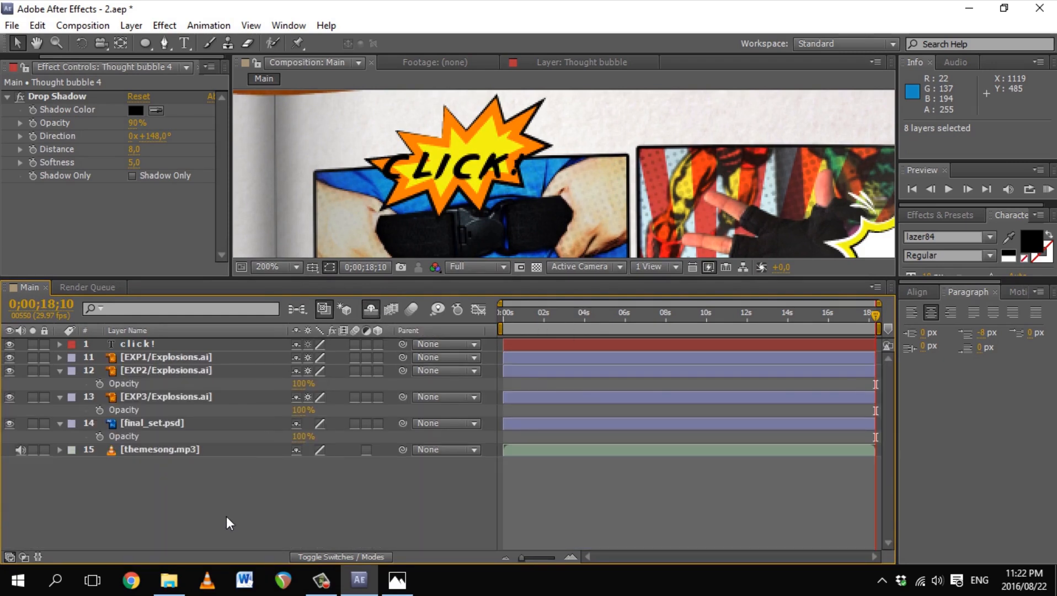
click(60, 370)
click(60, 383)
click(59, 397)
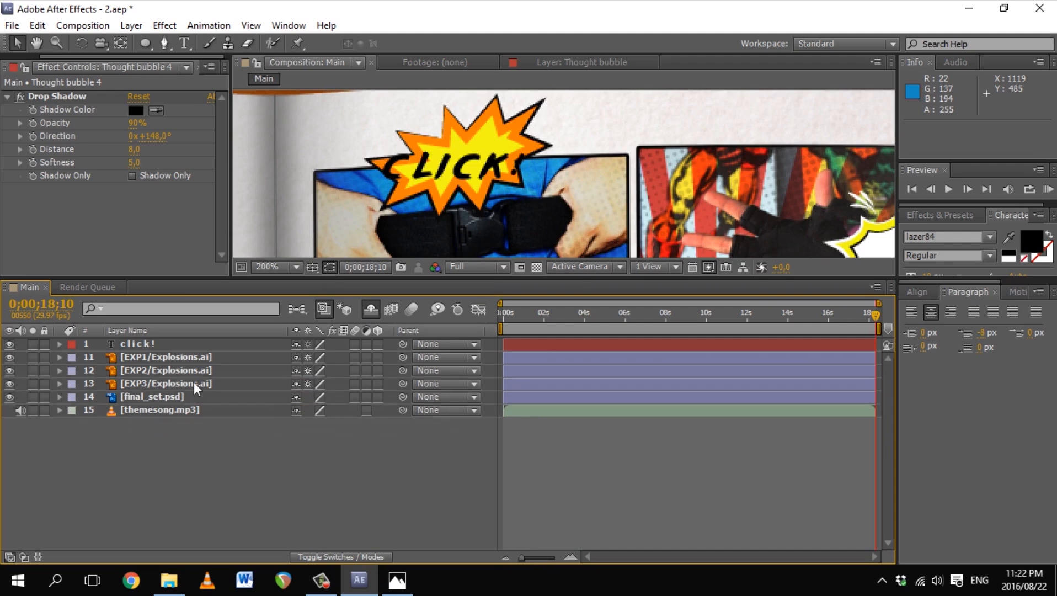
Step: Rotate the EXP1 explosion by about 12°
click(176, 357)
key(r)
drag(312, 370, 335, 370)
Step: Set the CLICK! text fill to the starburst's orange, sampled with the eyedropper
click(142, 346)
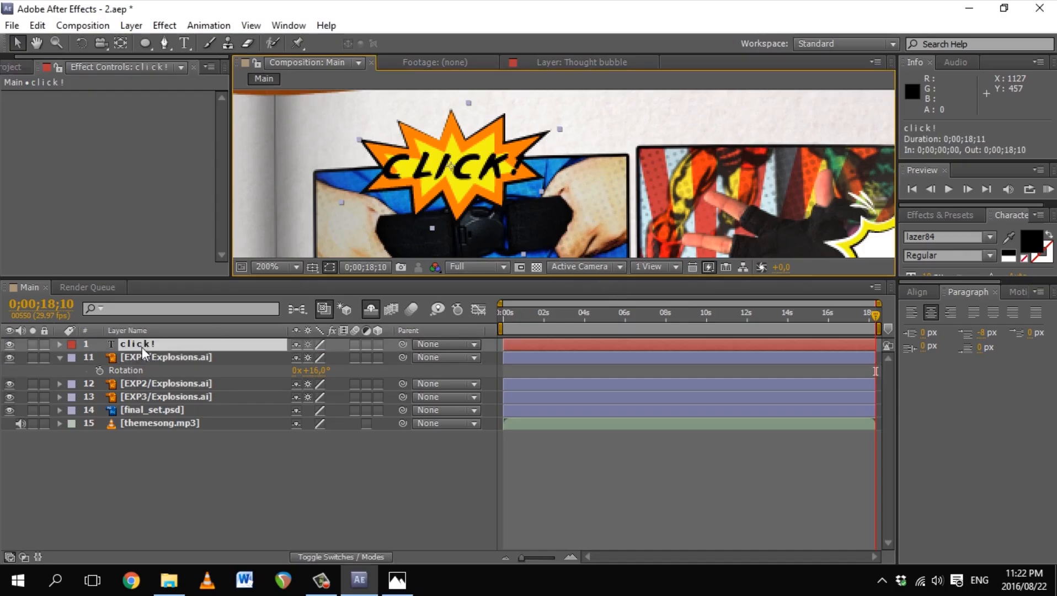
click(184, 42)
double_click(410, 184)
click(1030, 240)
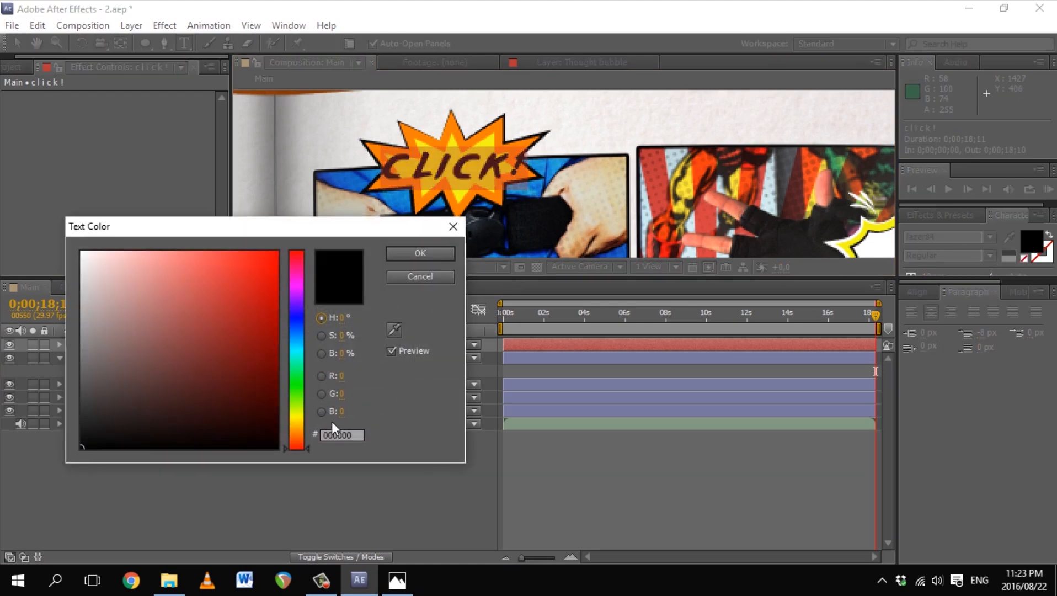
click(297, 430)
click(393, 332)
click(451, 139)
click(419, 254)
Step: Give the CLICK! text a black outline colour
drag(713, 278, 717, 421)
double_click(1041, 252)
drag(200, 322, 61, 475)
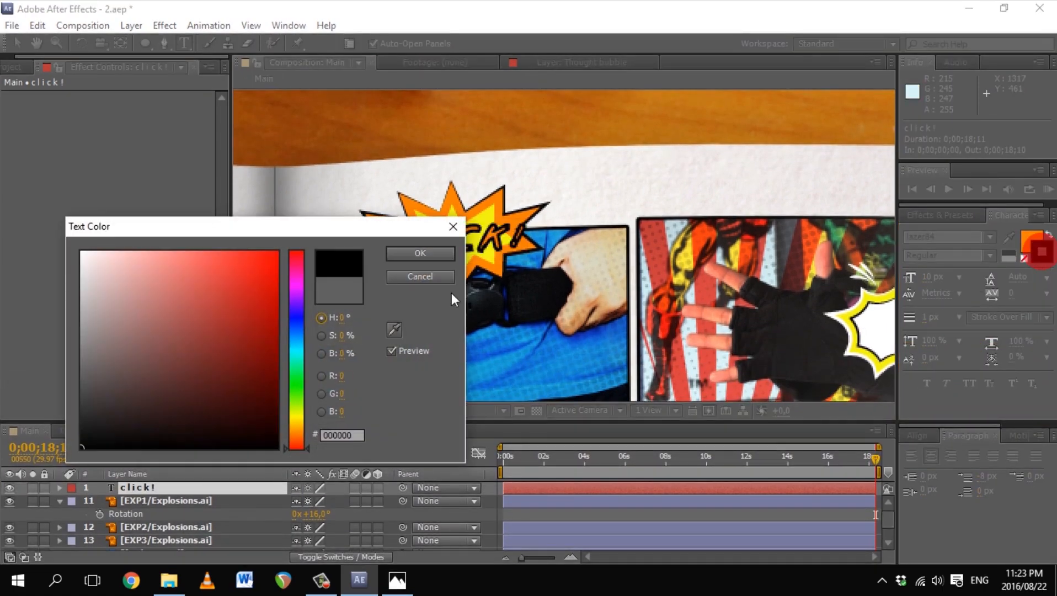
click(433, 256)
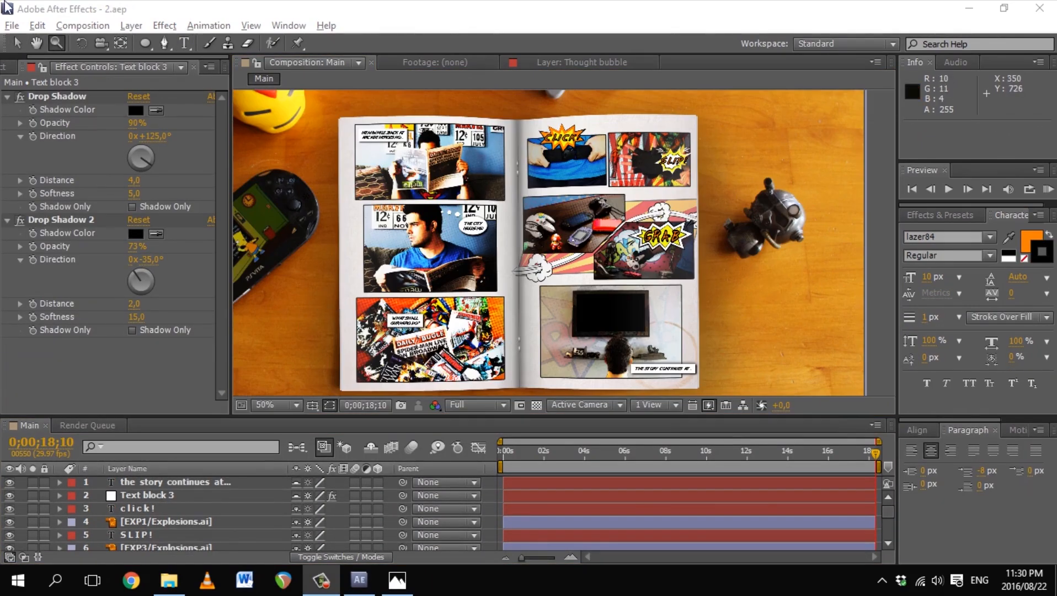
Step: Save the project as a new file named 3 with Save As
click(11, 25)
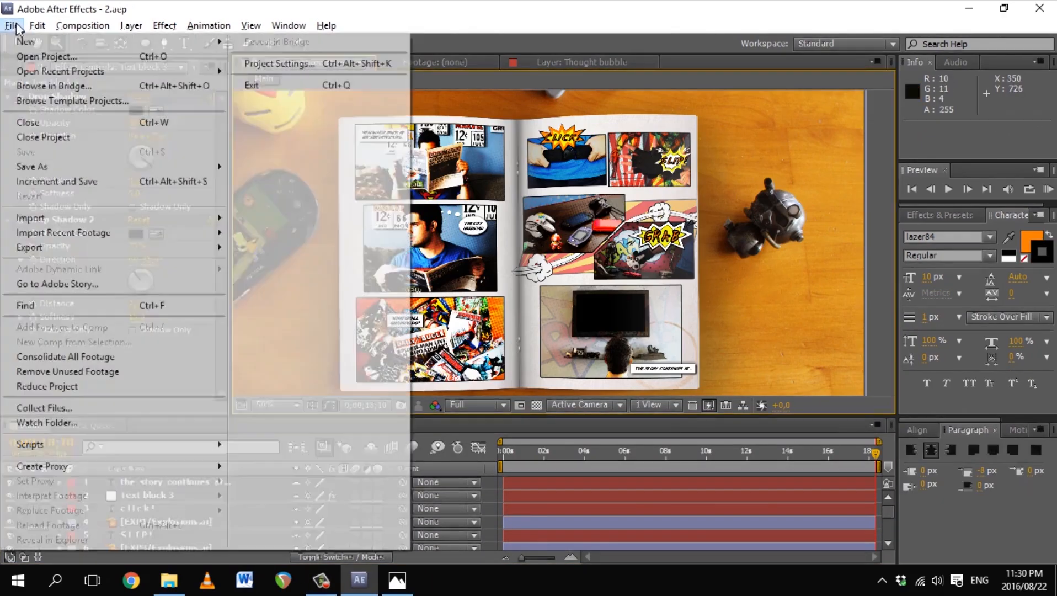
mouse_move(119, 165)
click(293, 165)
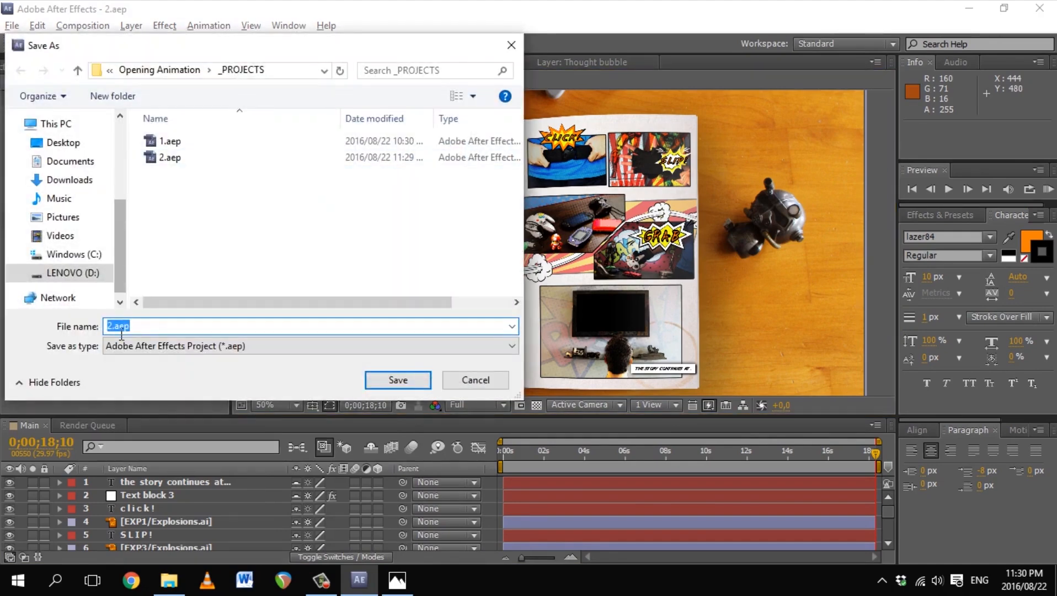
text(3)
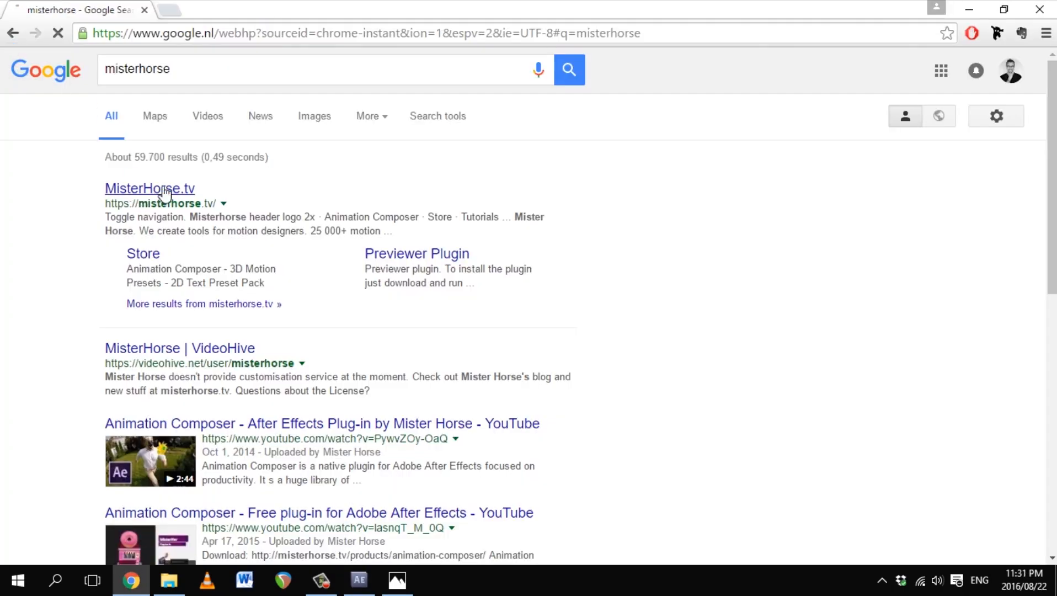
Step: Browse MisterHorse.tv's Animation Composer 2 page, highlight its '3 hours of work done' tagline, then close Chrome
click(163, 193)
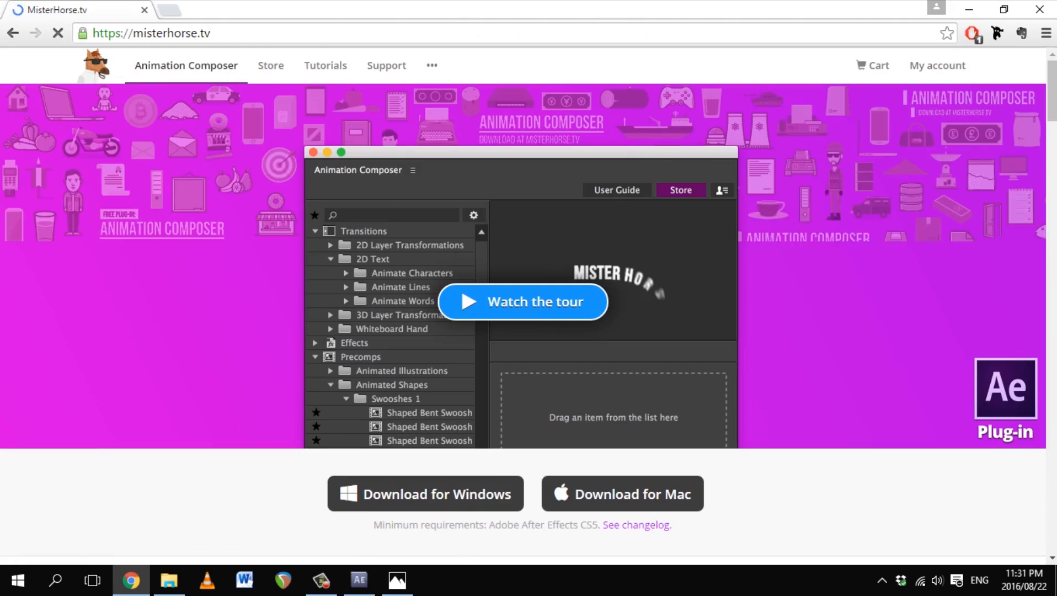
scroll(1053, 142, down, 4)
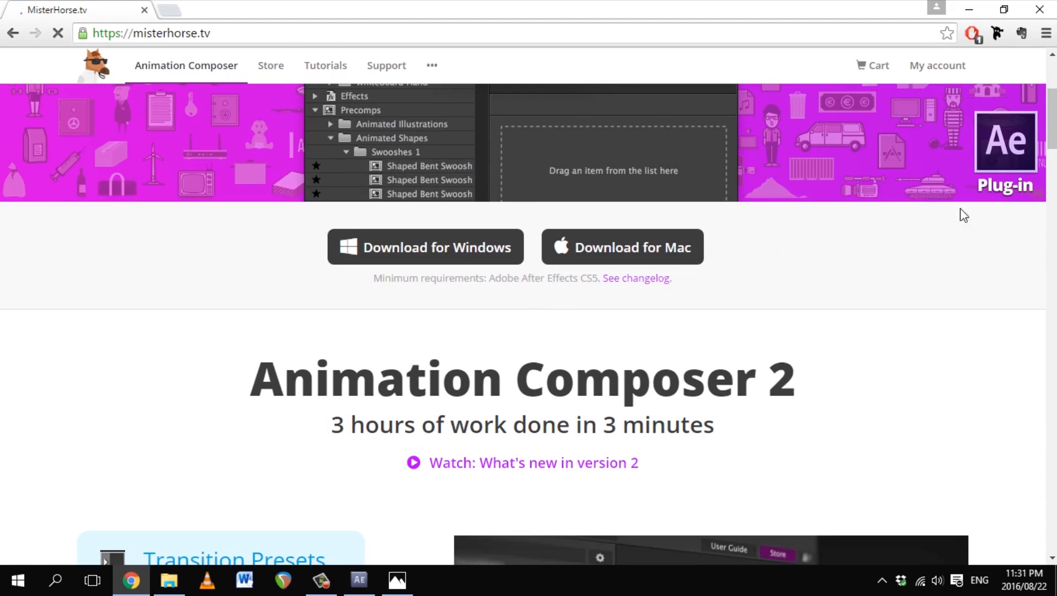
scroll(1054, 134, down, 6)
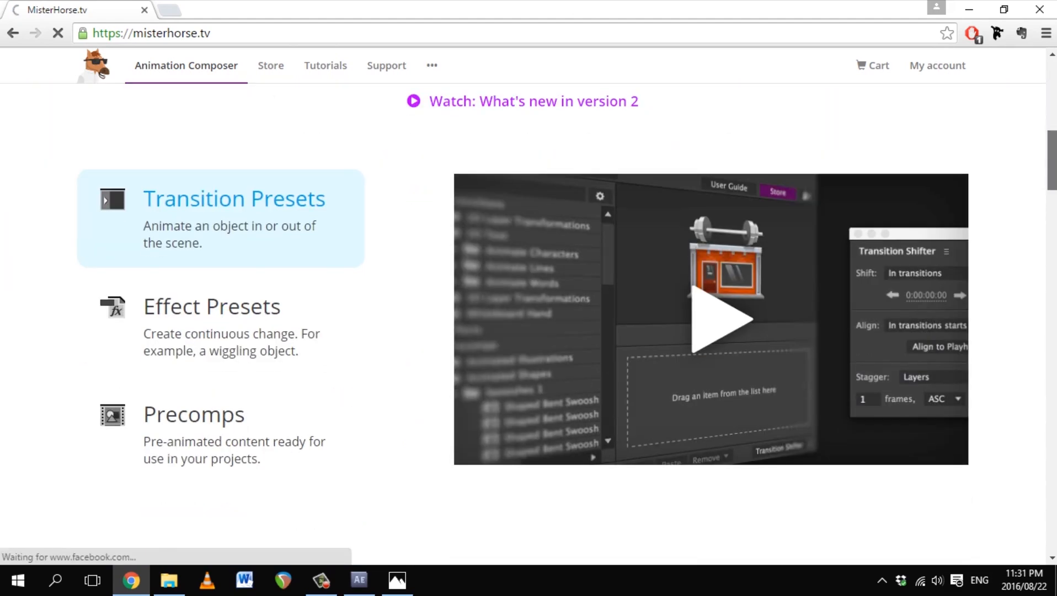
scroll(1053, 137, up, 4)
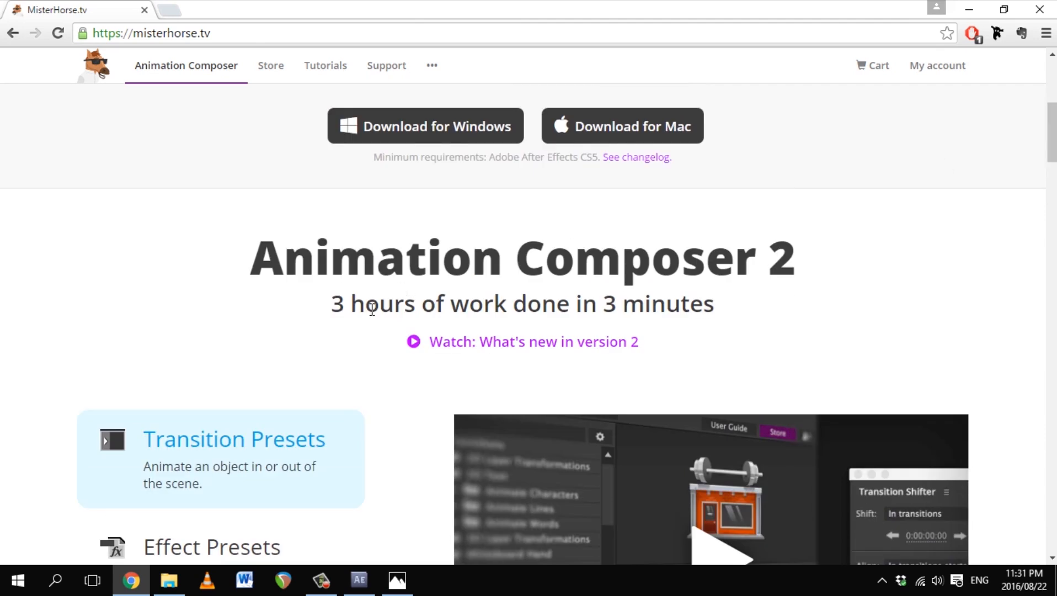
drag(338, 308, 802, 310)
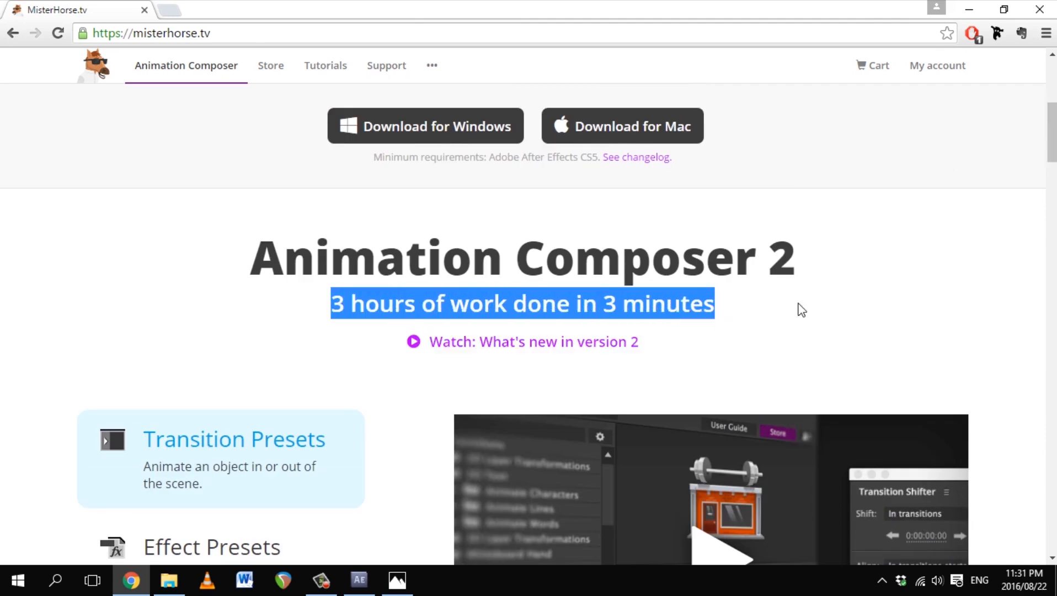
click(958, 284)
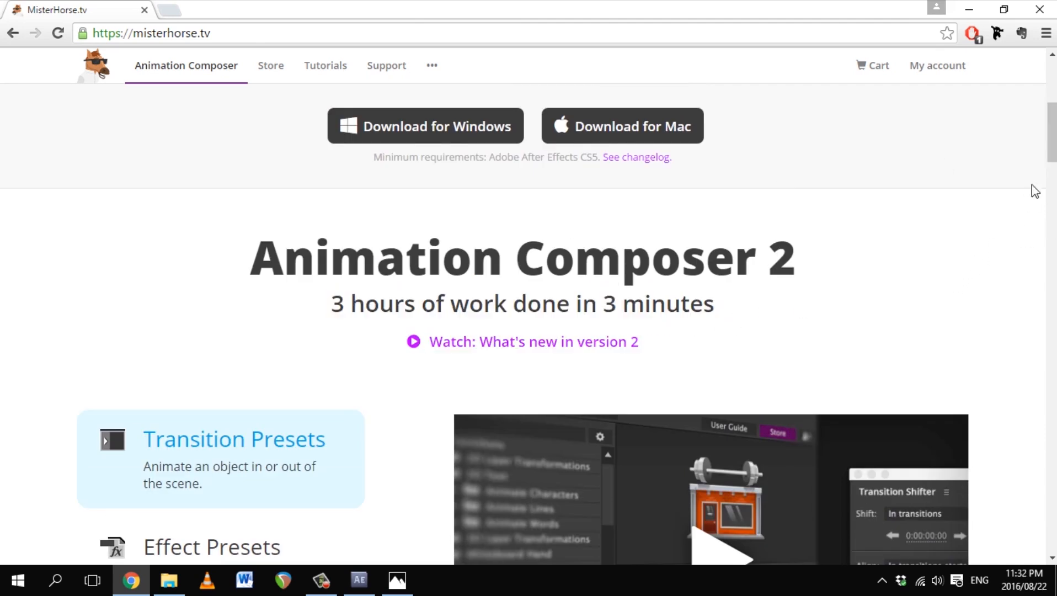
click(1044, 11)
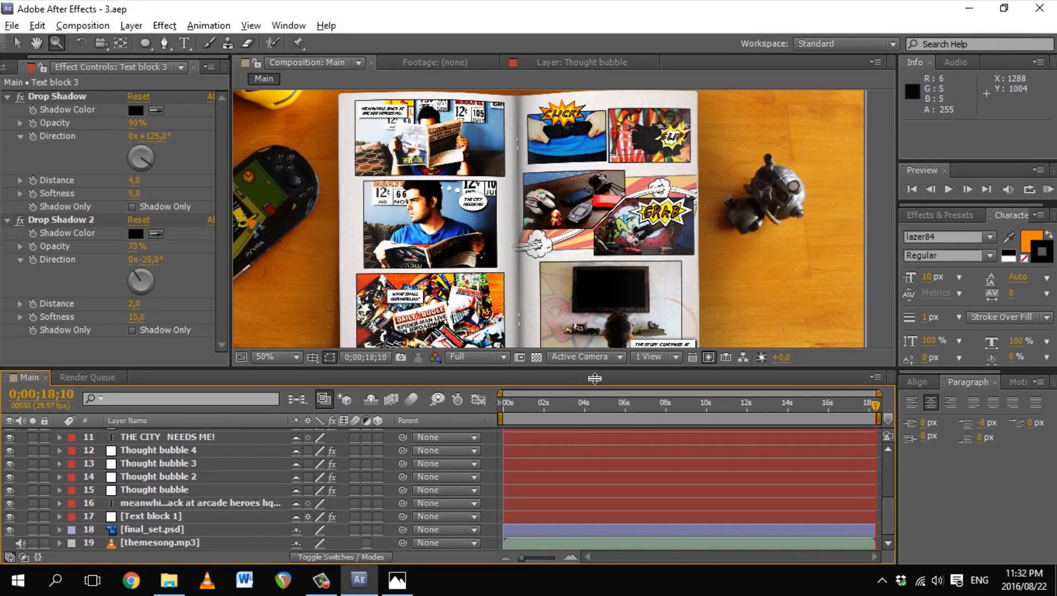
Step: Zoom in on the Meanwhile caption and select the Text block 1 layer
drag(594, 378, 594, 382)
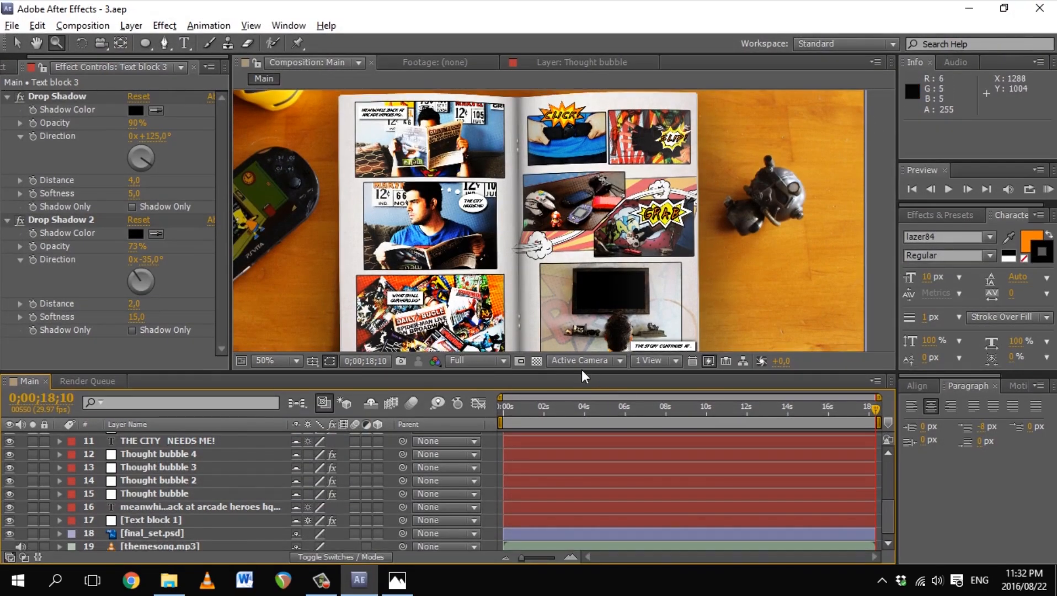
click(172, 508)
click(408, 135)
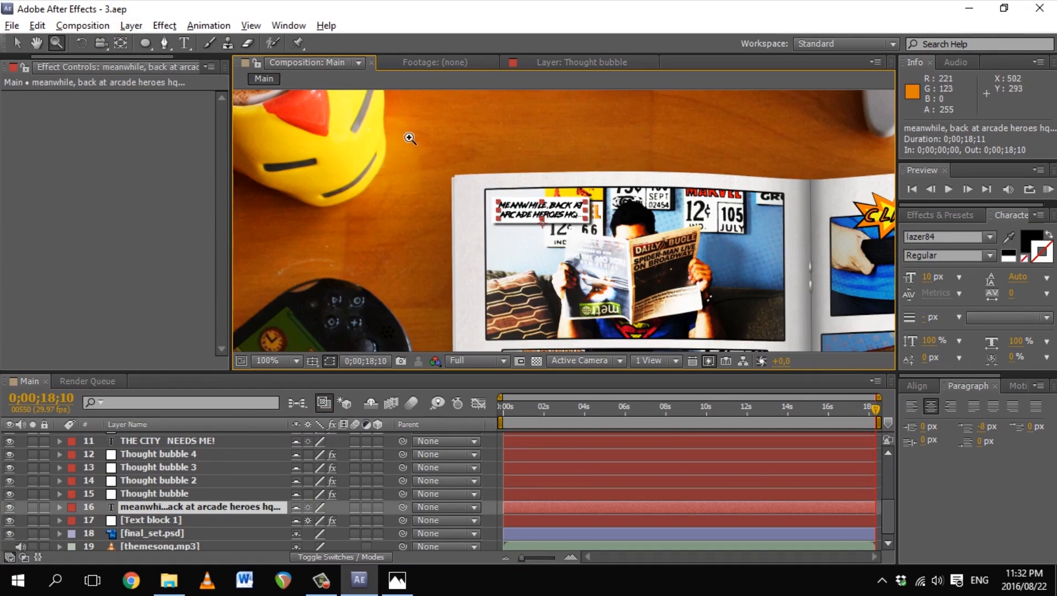
click(580, 236)
key(v)
click(152, 520)
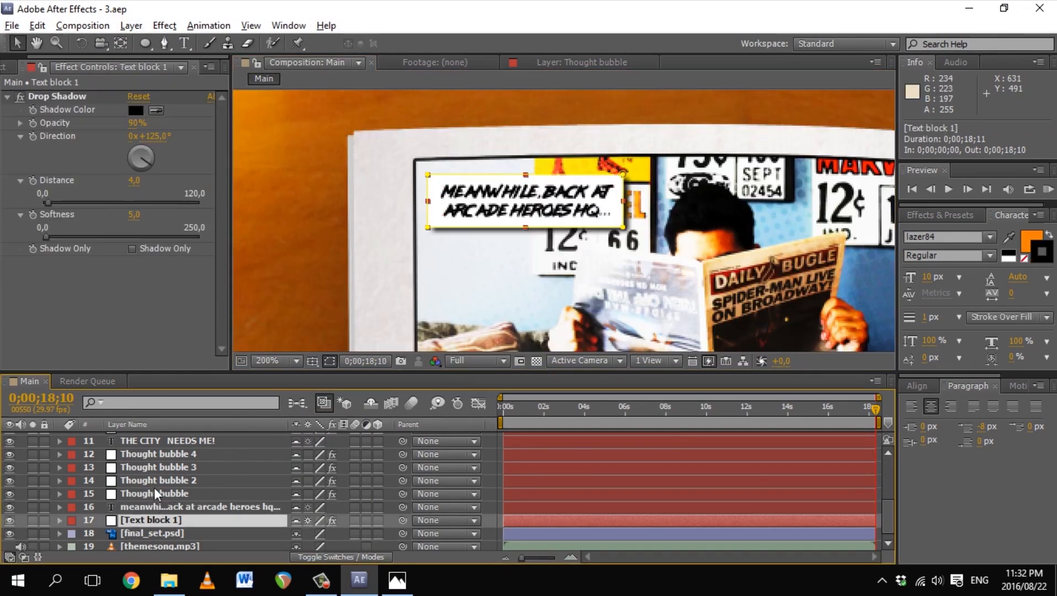
Step: Apply Animation Composer's Overshoot Scale From Anchor Point 2 as Text block 1's In transition
click(17, 67)
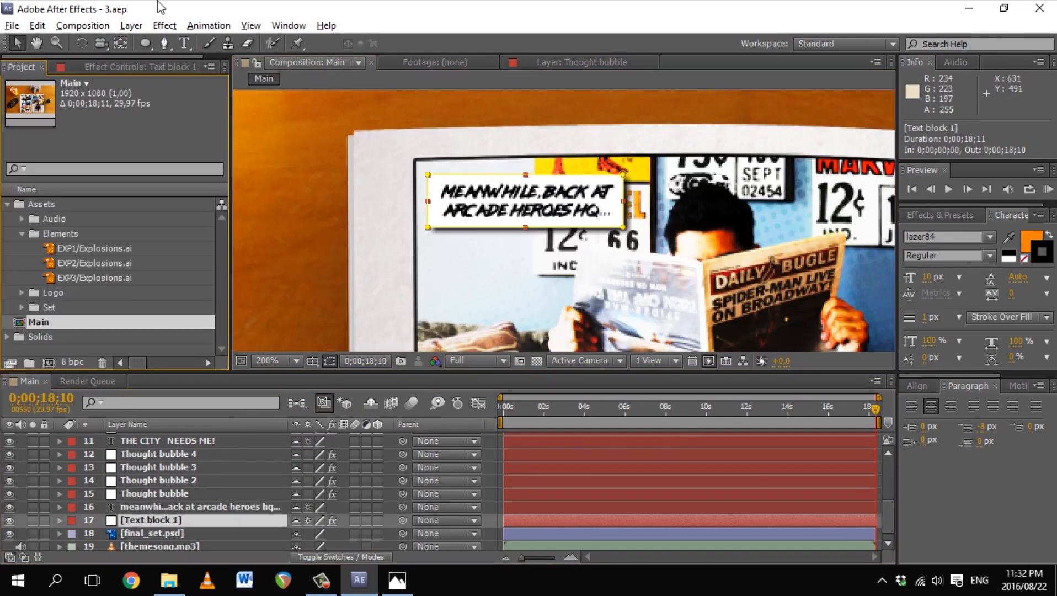
click(284, 26)
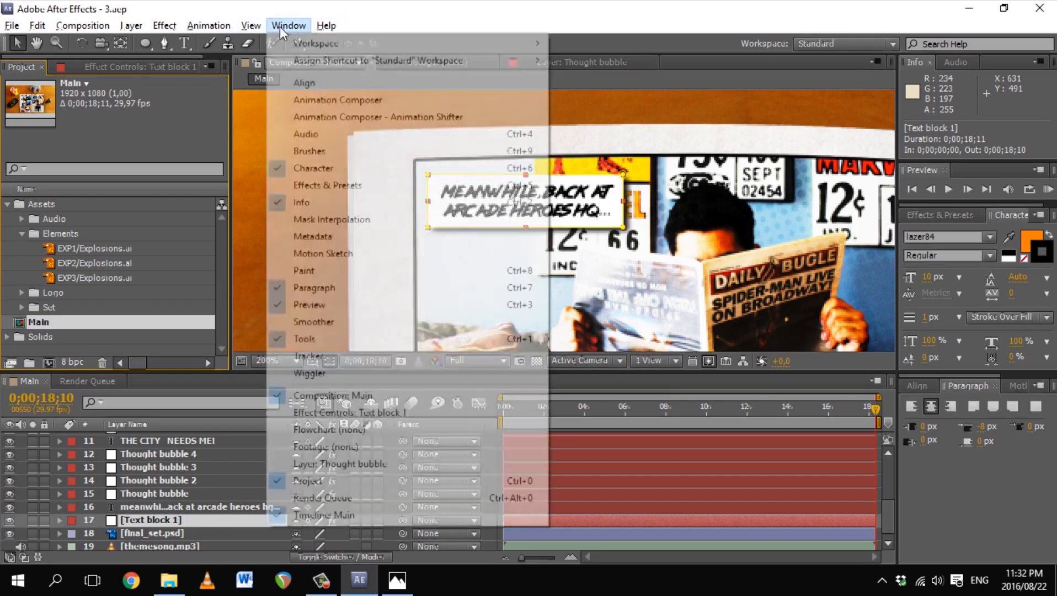
click(315, 101)
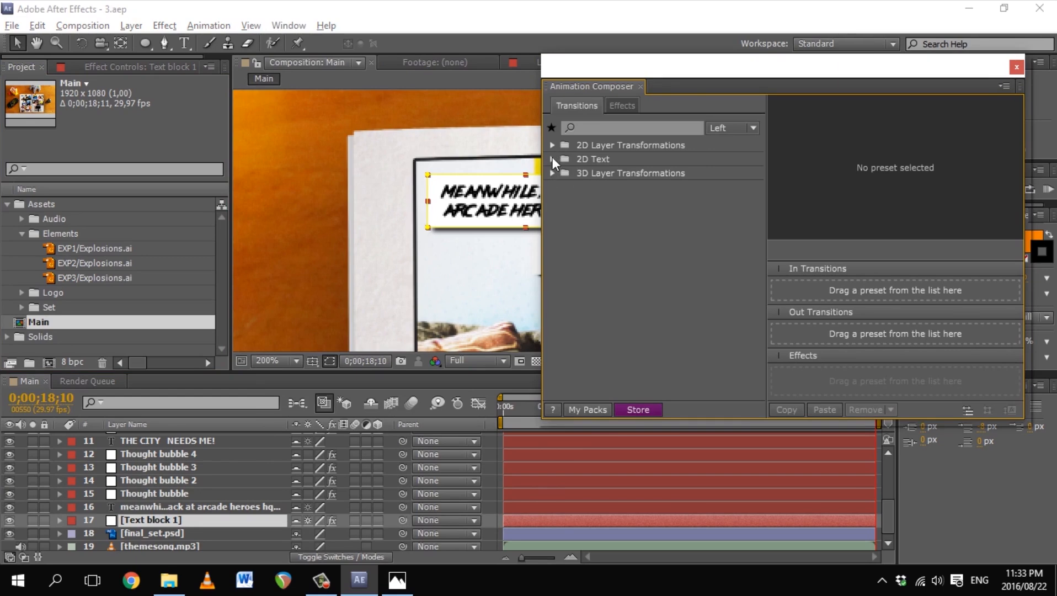
click(552, 144)
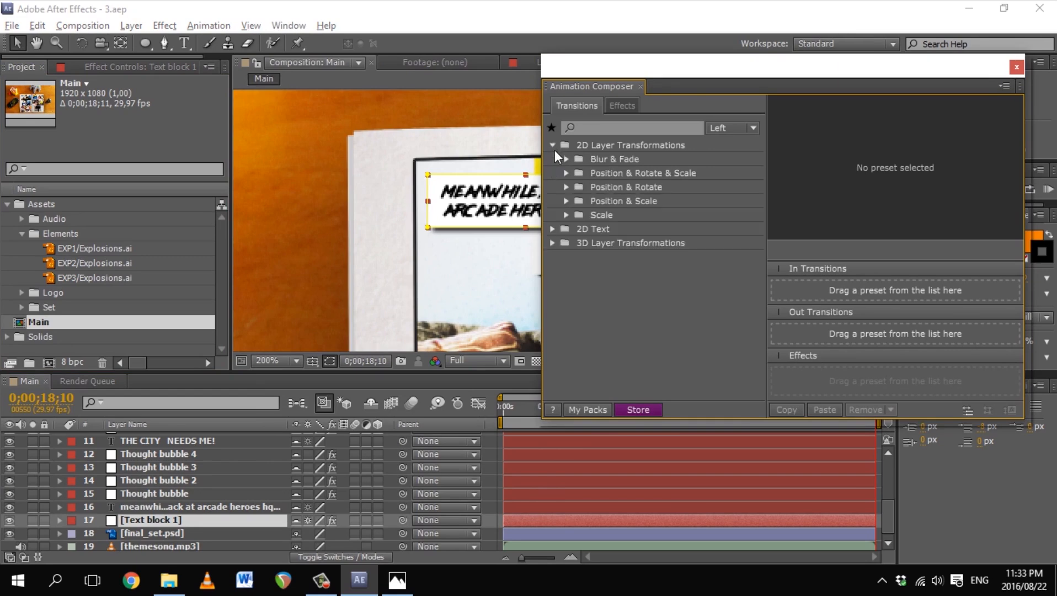
click(566, 215)
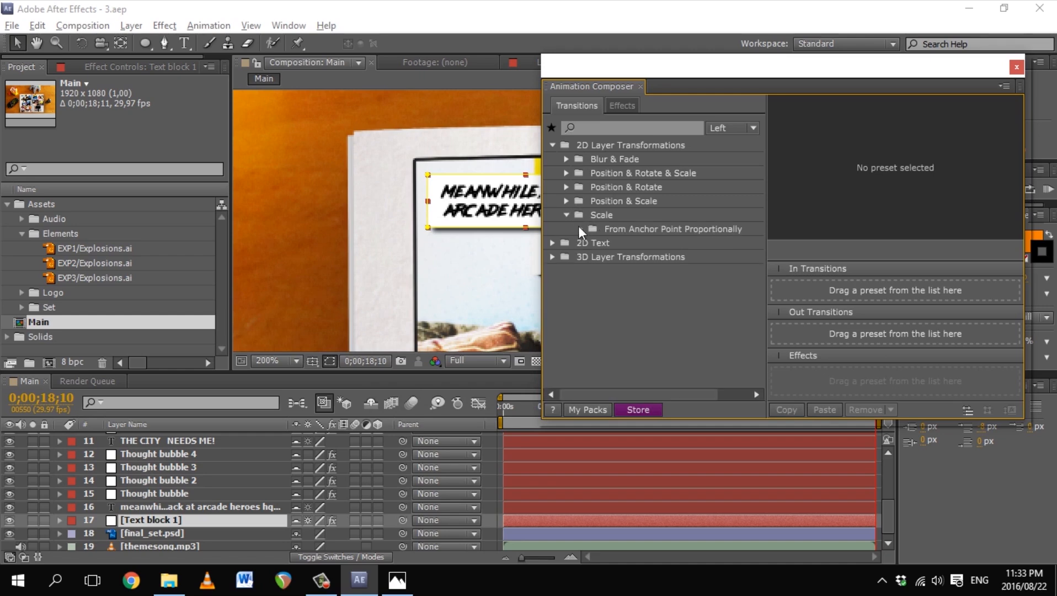
click(581, 229)
click(631, 257)
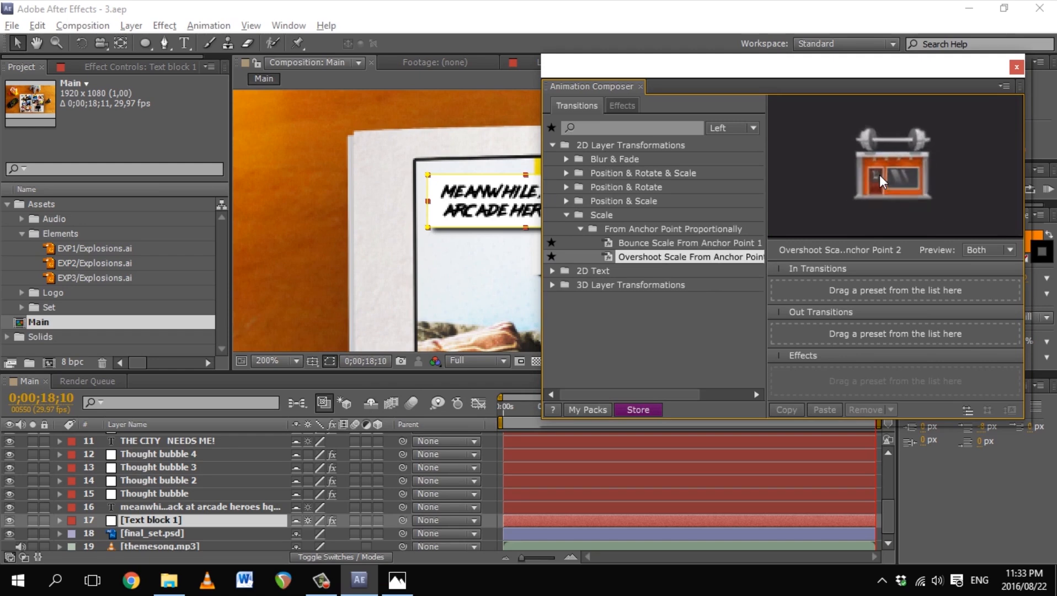
drag(646, 257, 792, 294)
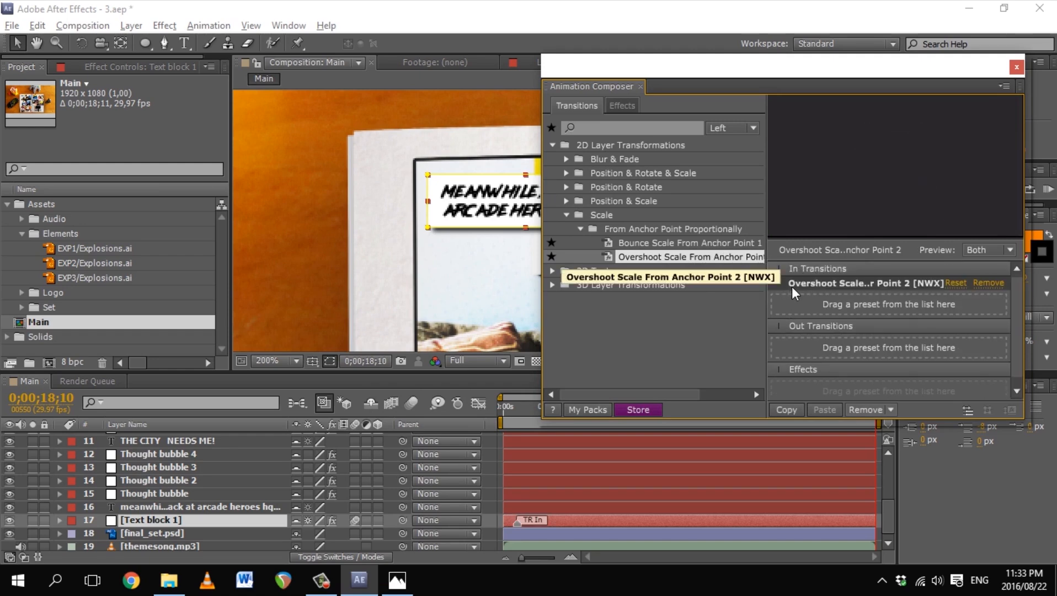
Step: Close Animation Composer and play the composition to preview the pop-in
click(1018, 69)
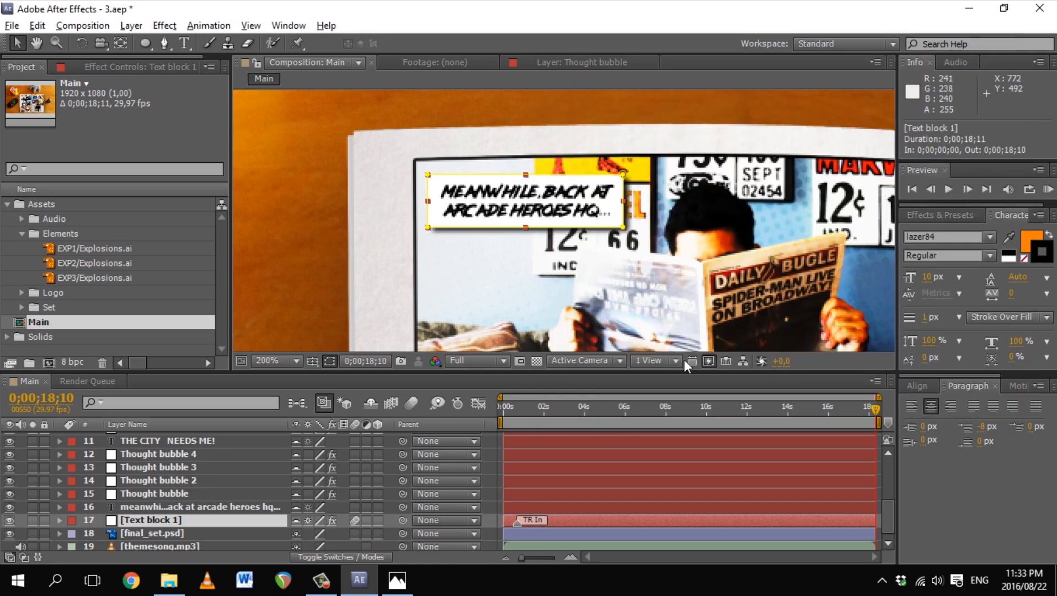
click(951, 193)
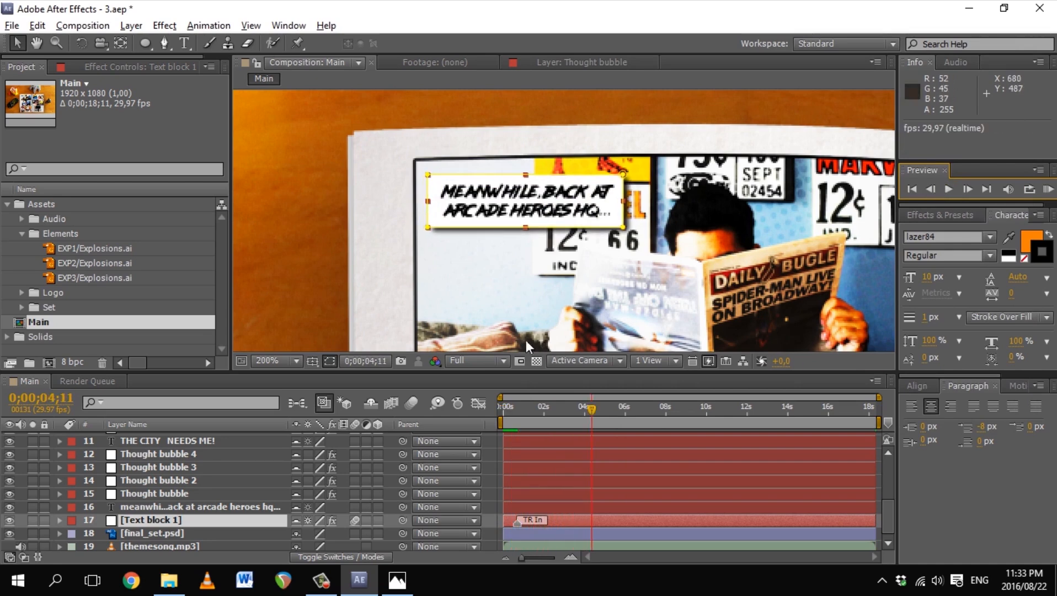
click(250, 25)
Step: Zoom the view back to 100% and nudge the Meanwhile caption box up and left
mouse_move(289, 26)
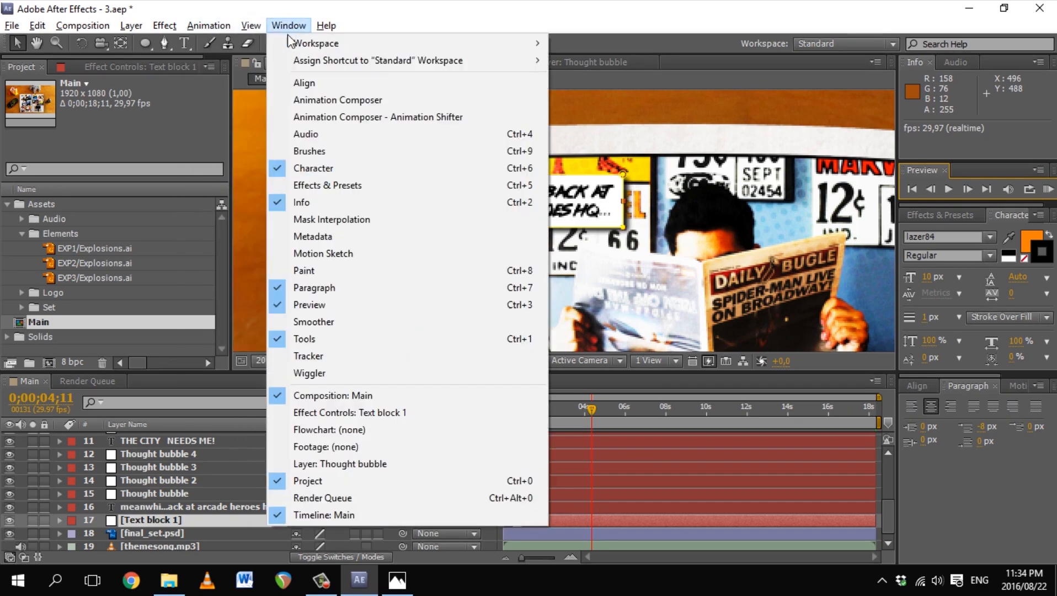
click(314, 97)
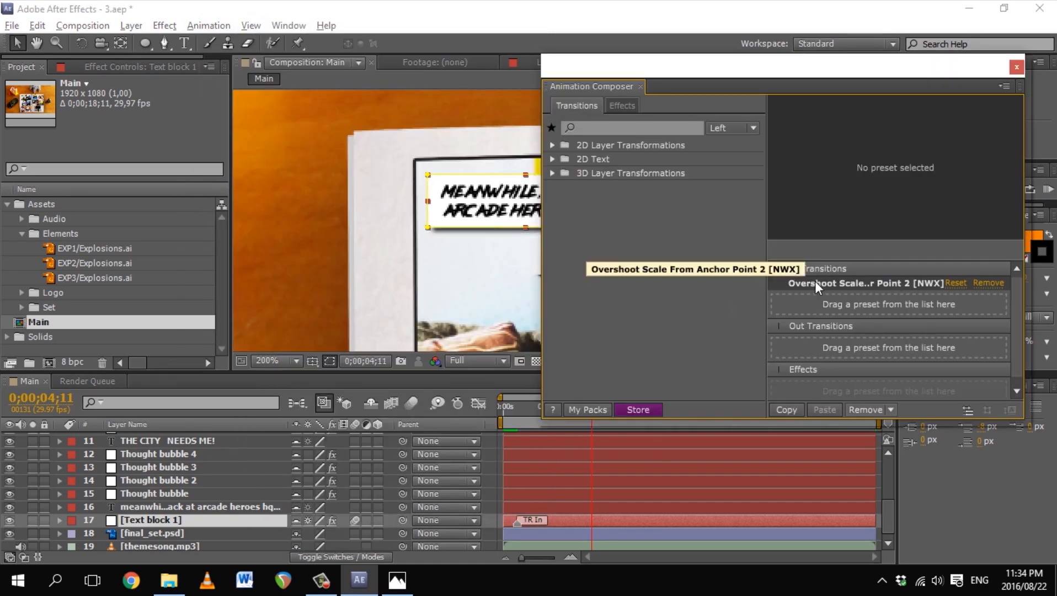
click(1017, 66)
key(z)
alt+click(692, 294)
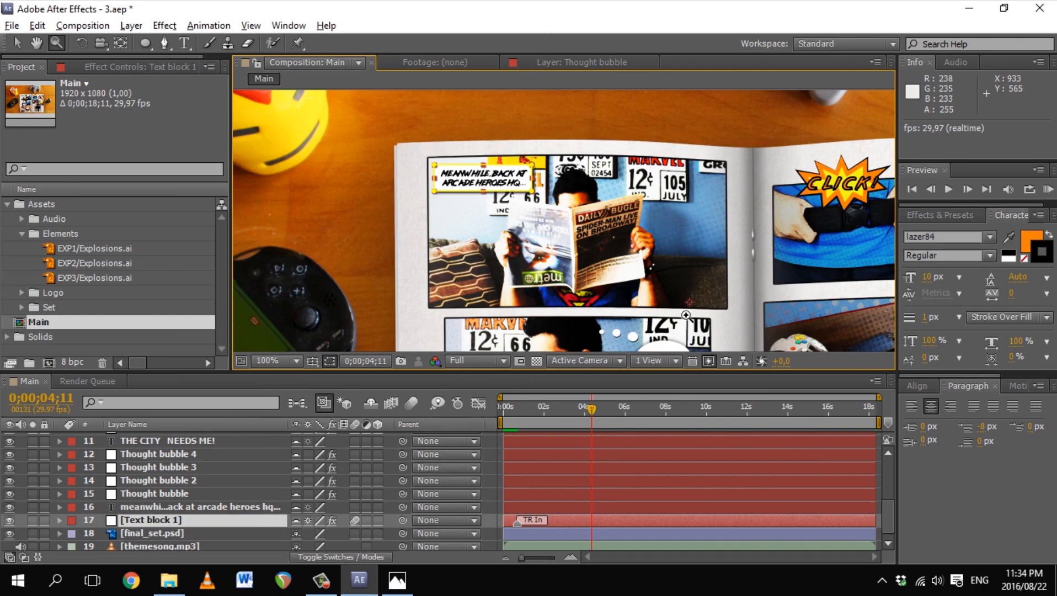
drag(691, 308, 646, 268)
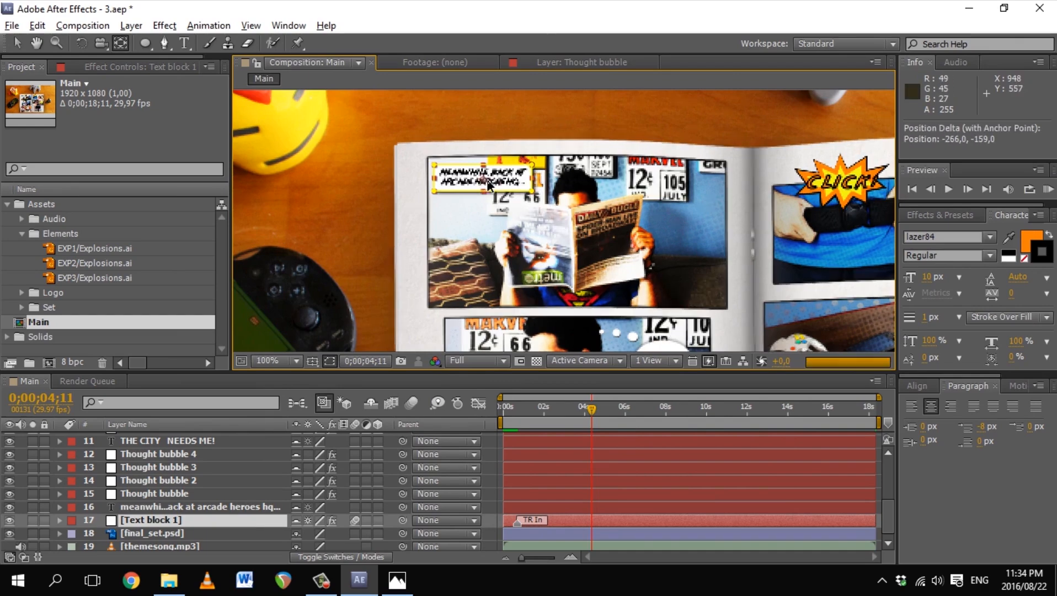
key(v)
Step: RAM-preview the caption animation with the computer's sound muted
scroll(484, 184, up, 2)
scroll(661, 288, down, 2)
key(KP_0)
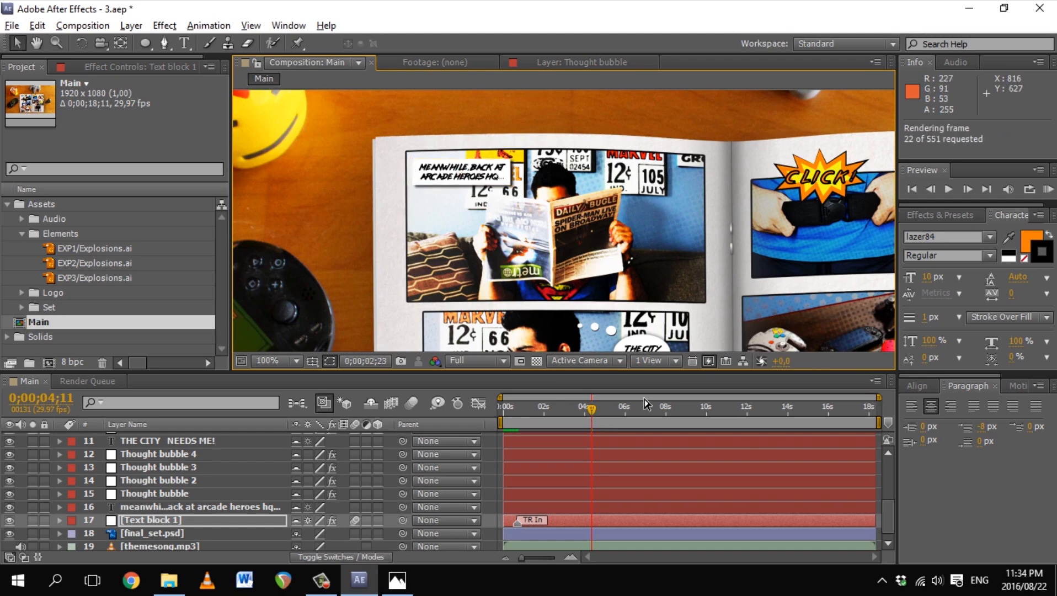
key(XF86AudioMute)
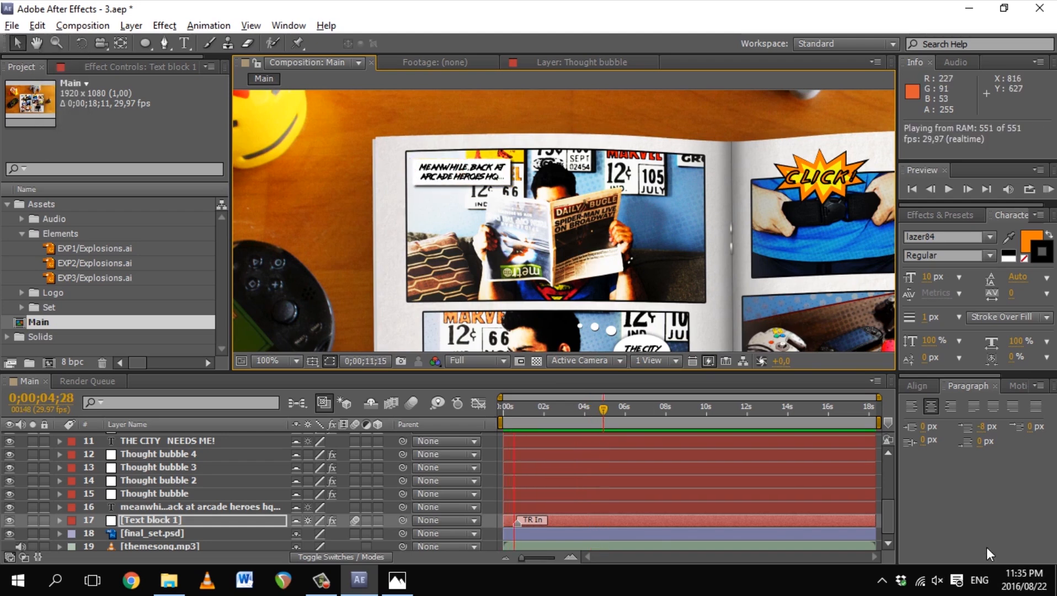
key(space)
Step: Set Text block 1's Number of bounces to 1 in Effect Controls
key(F3)
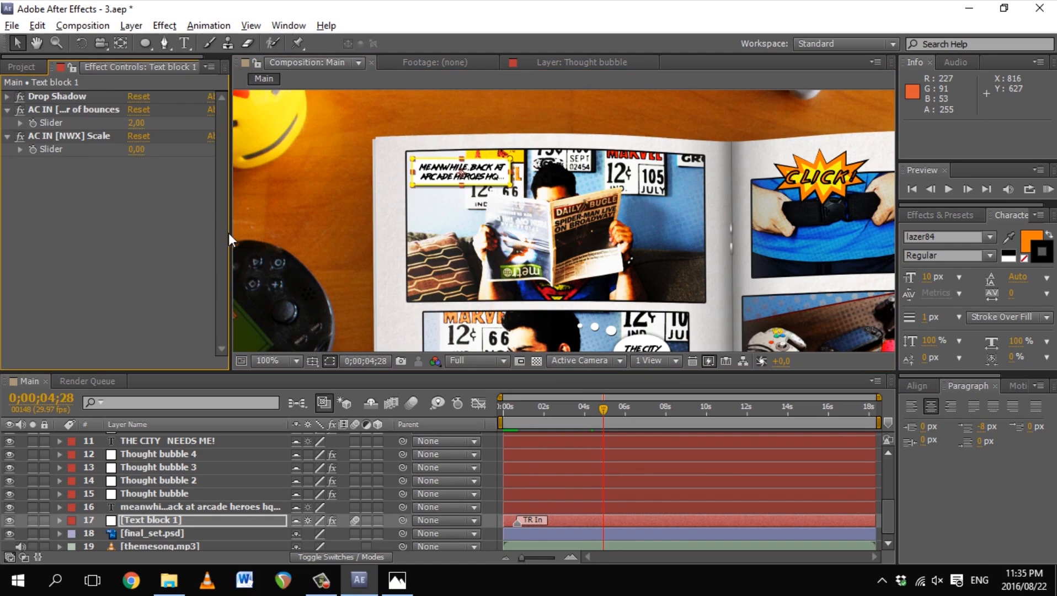
drag(229, 239, 313, 238)
mouse_move(538, 419)
mouse_down()
mouse_move(502, 426)
mouse_move(523, 432)
mouse_up()
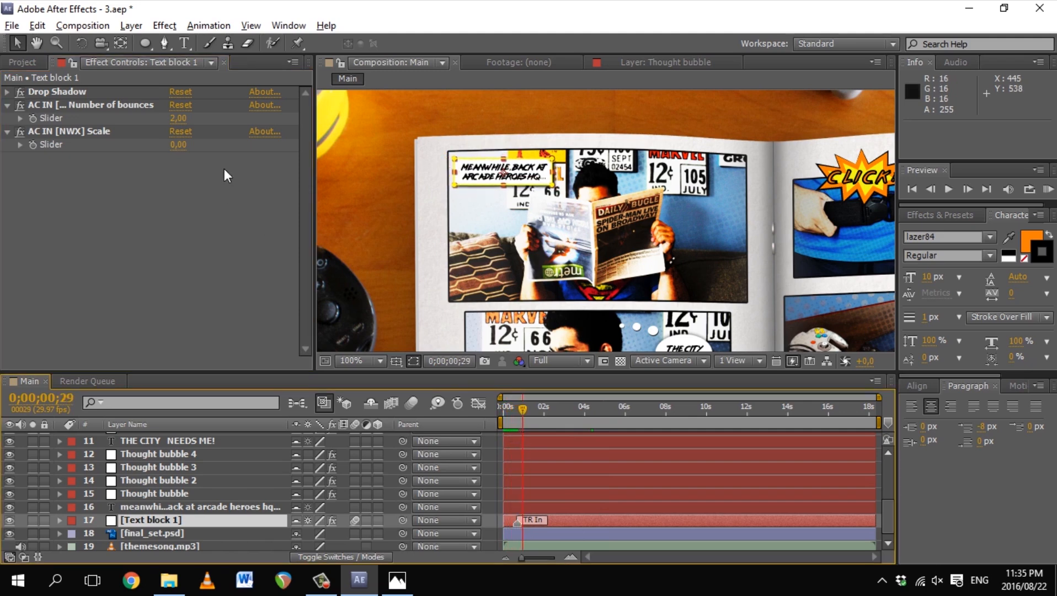
click(183, 120)
text(1)
click(165, 101)
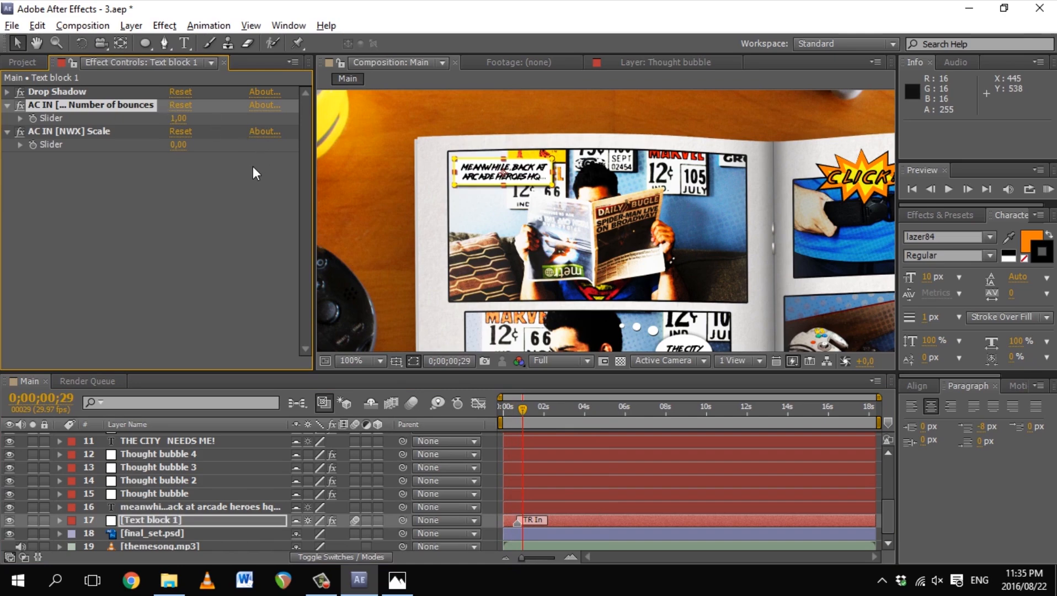
Step: Replay the composition from the start to check the single bounce
drag(551, 406, 505, 422)
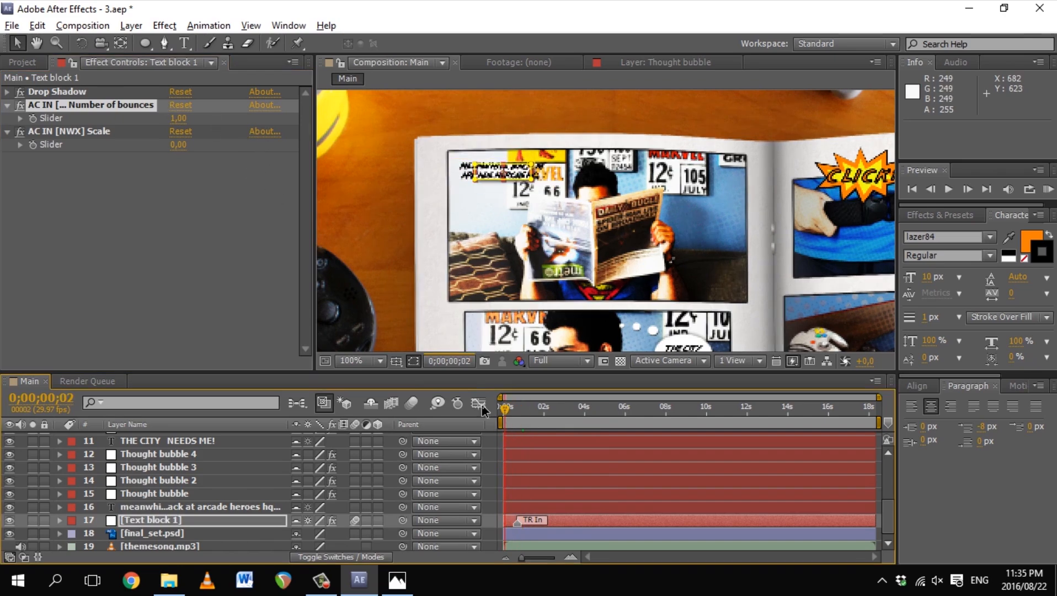
click(949, 189)
drag(596, 409, 457, 407)
key(space)
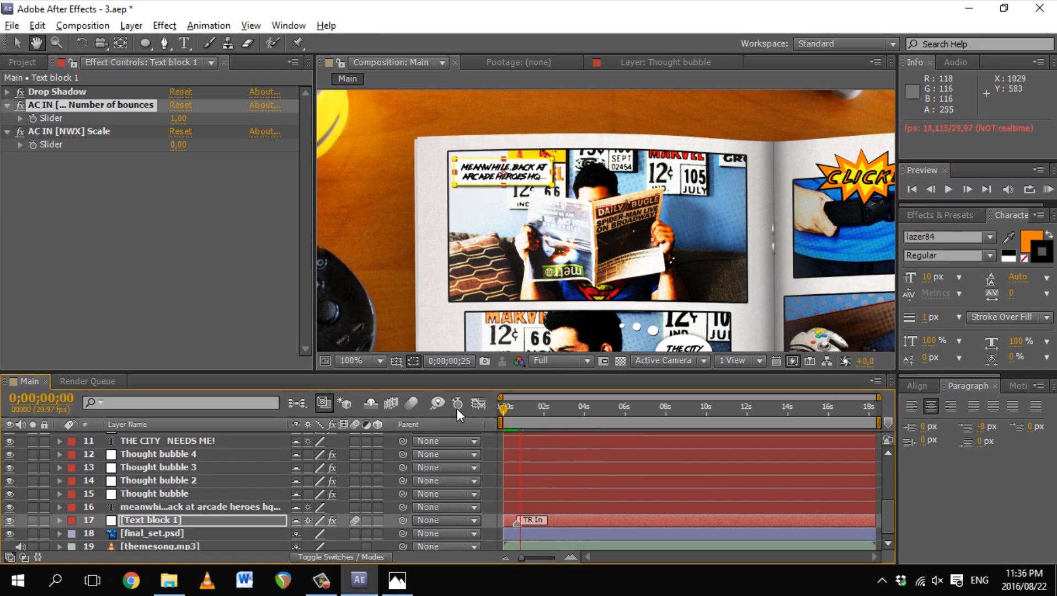
key(space)
drag(541, 407, 486, 428)
Step: Select the meanwhile caption and browse Animation Composer's 2D Text > Animate Words presets
click(201, 507)
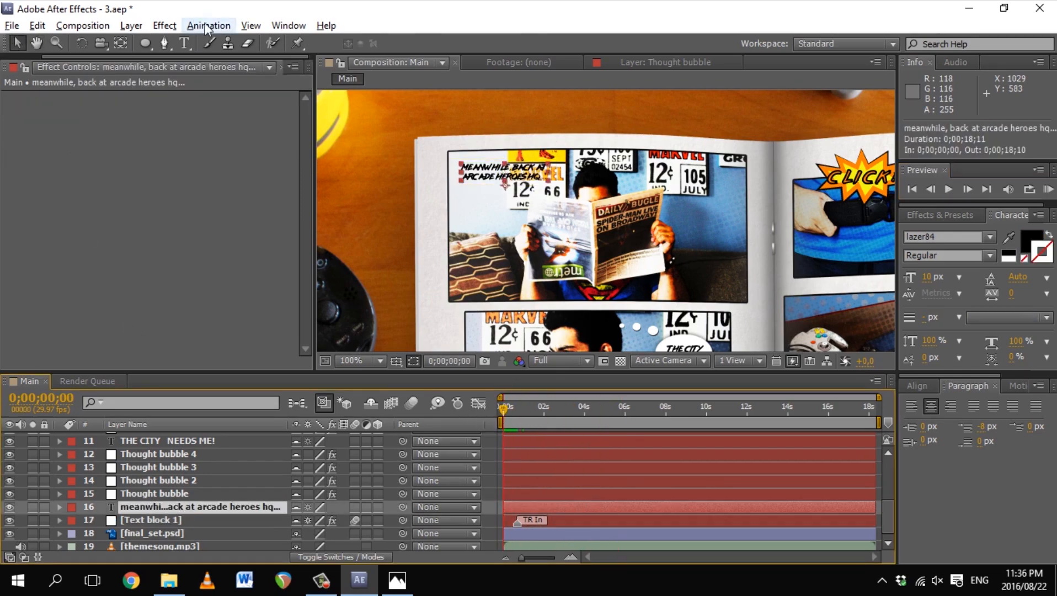
click(288, 25)
click(331, 99)
double_click(592, 159)
double_click(623, 215)
click(654, 244)
click(661, 258)
click(594, 229)
click(581, 243)
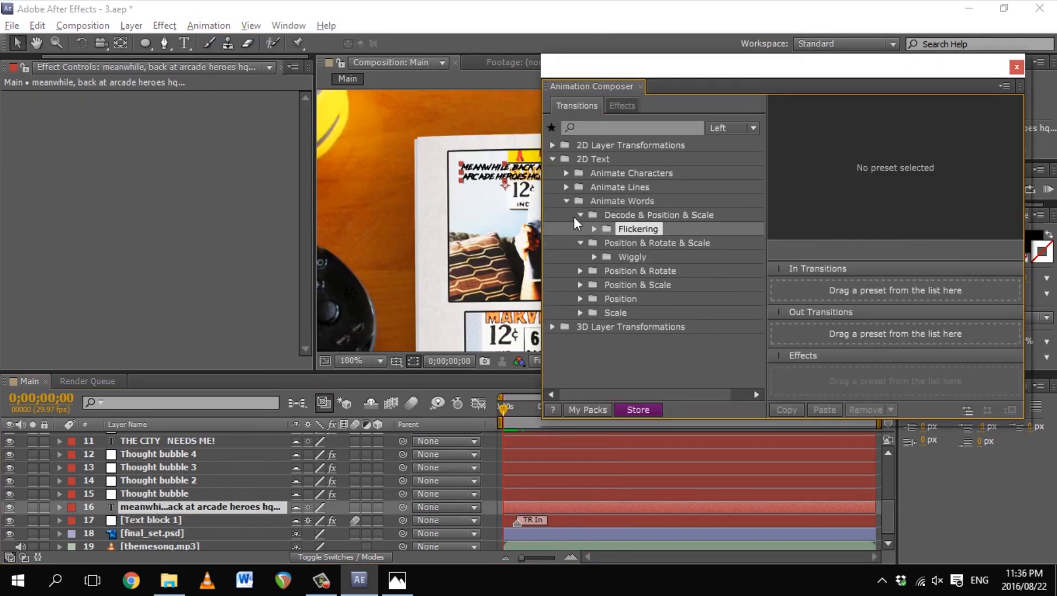
click(581, 215)
click(594, 243)
Step: Preview the Flickering and Wiggly Position & Scale word presets
click(634, 258)
click(634, 271)
click(581, 229)
click(581, 242)
click(595, 271)
click(634, 286)
click(631, 299)
click(594, 313)
click(649, 341)
click(651, 355)
click(653, 340)
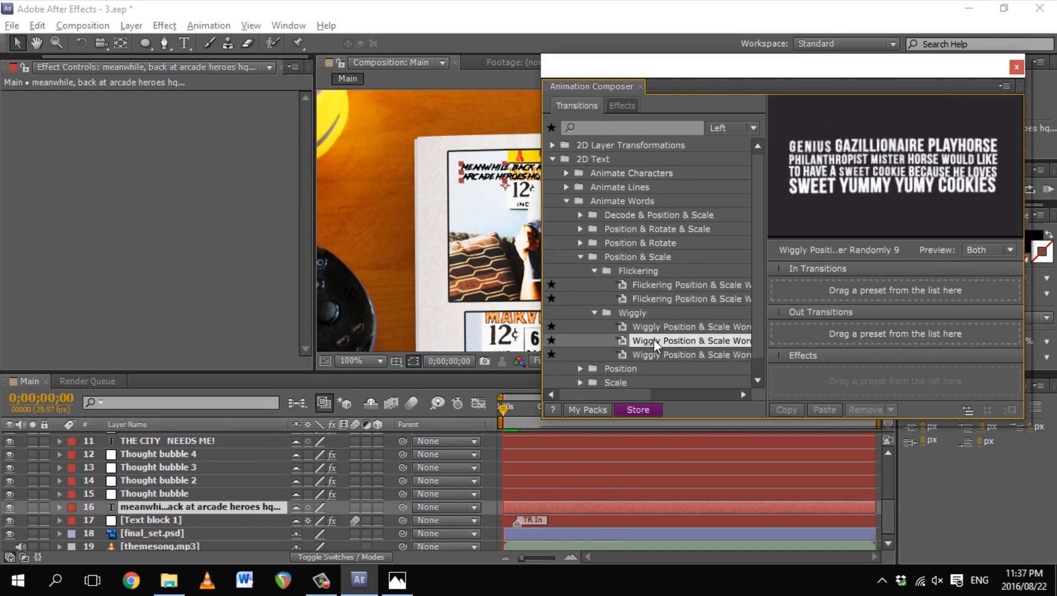
click(594, 271)
Step: Apply the second Wiggly Position & Scale word preset to the caption and close the panel
click(580, 257)
click(567, 200)
click(553, 159)
click(553, 159)
click(567, 201)
double_click(668, 312)
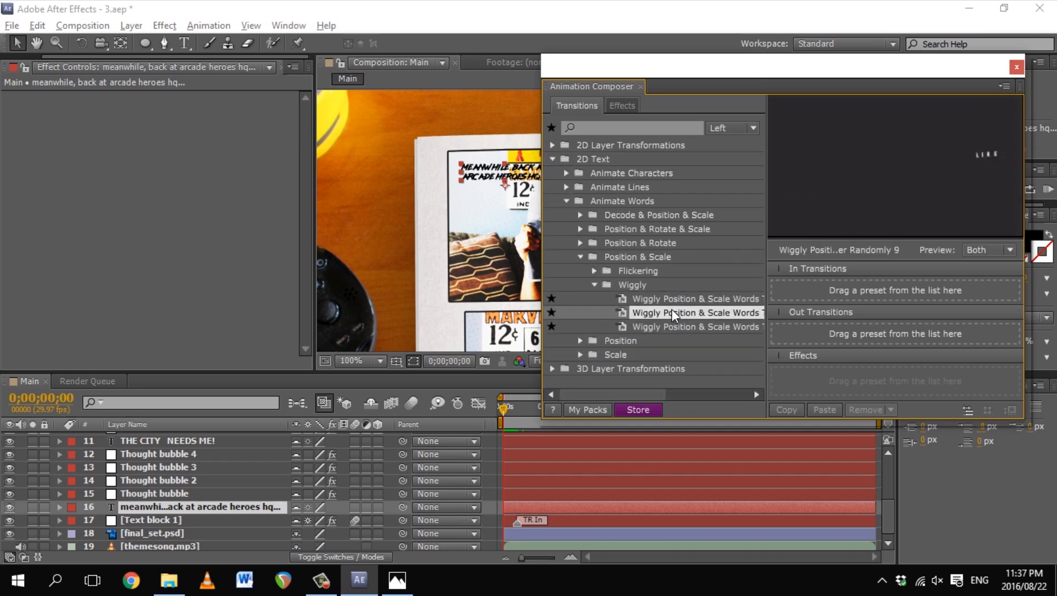
click(1017, 68)
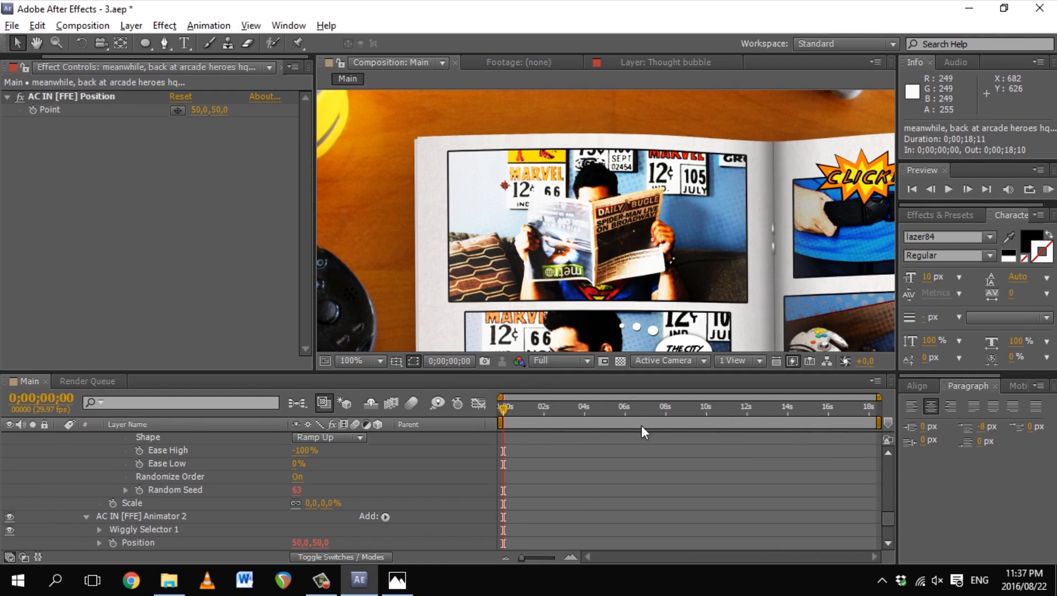
Step: Collapse the caption's text properties and zoom the timeline into the first second
key(grave)
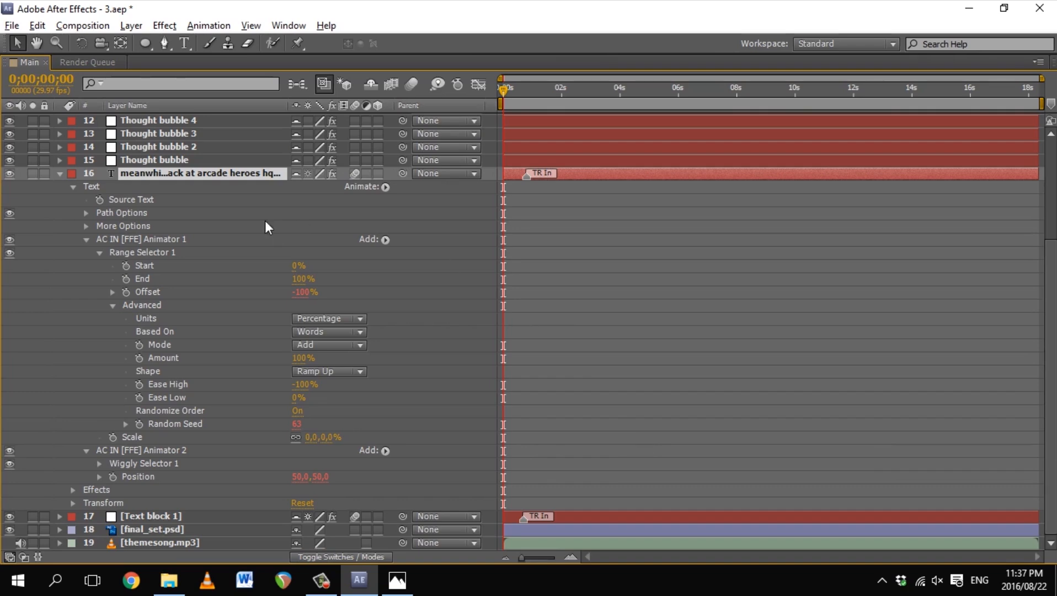
click(59, 174)
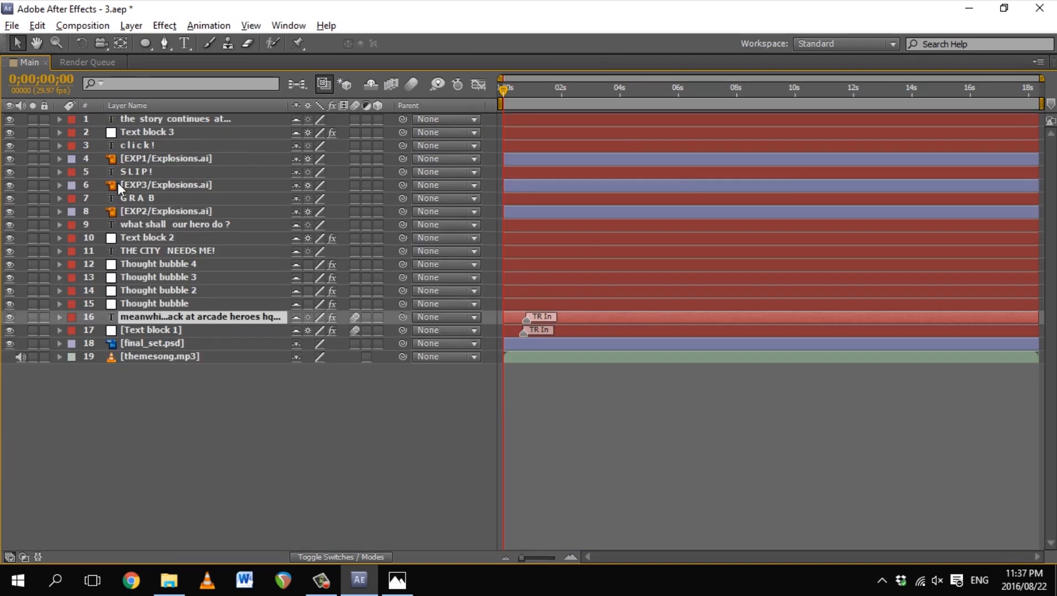
key(grave)
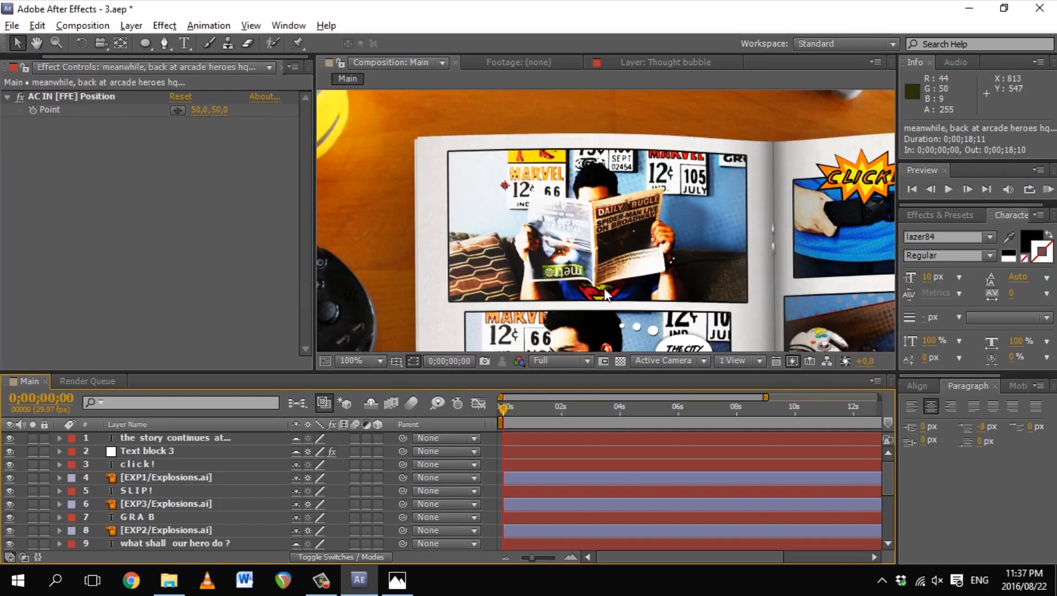
scroll(864, 532, down, 5)
drag(767, 396, 752, 428)
Step: Raise the caption's anchor point and start its layer about 5 frames later
key(y)
drag(505, 186, 504, 174)
mouse_move(708, 409)
mouse_down()
mouse_move(572, 409)
mouse_move(606, 431)
mouse_move(524, 457)
mouse_move(622, 472)
mouse_move(565, 476)
mouse_up()
drag(717, 505, 690, 506)
drag(527, 512, 571, 512)
mouse_move(582, 417)
mouse_down()
mouse_move(536, 427)
mouse_move(548, 415)
mouse_move(787, 451)
mouse_up()
Step: Resize the viewer/timeline split and pan the comic spread up
drag(698, 383, 700, 407)
click(874, 527)
drag(822, 405, 800, 360)
drag(727, 362, 717, 388)
key(space)
drag(715, 345, 692, 251)
Step: Show Text block 1's overshoot-scale transition in Animation Composer
click(141, 546)
click(209, 25)
click(331, 100)
click(836, 285)
drag(786, 63, 703, 82)
Step: Paste the overshoot-scale transition onto Thought bubble layers 1 through 4
click(177, 520)
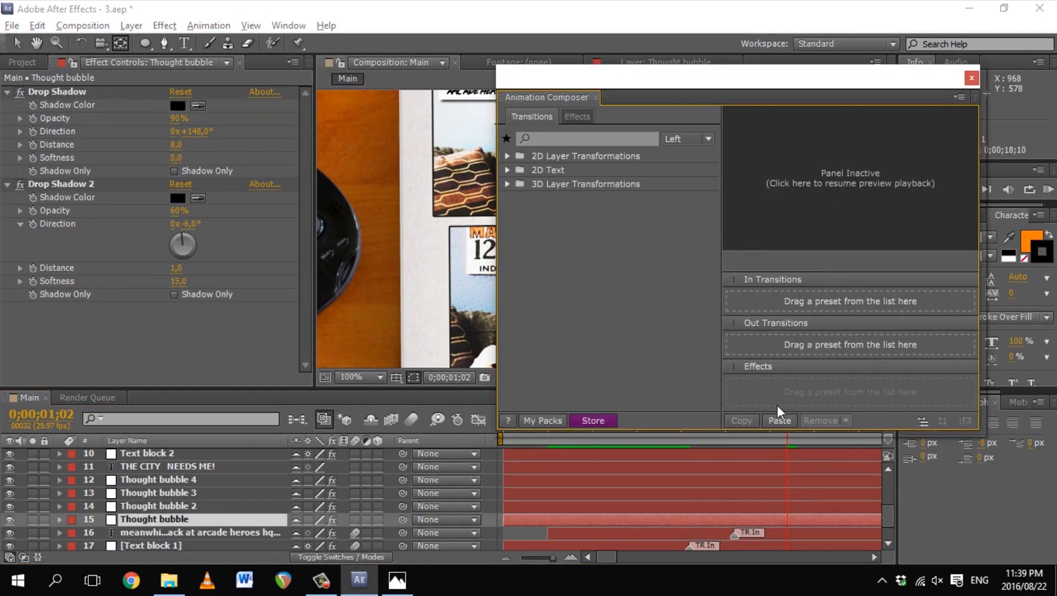
click(780, 421)
click(213, 506)
click(779, 421)
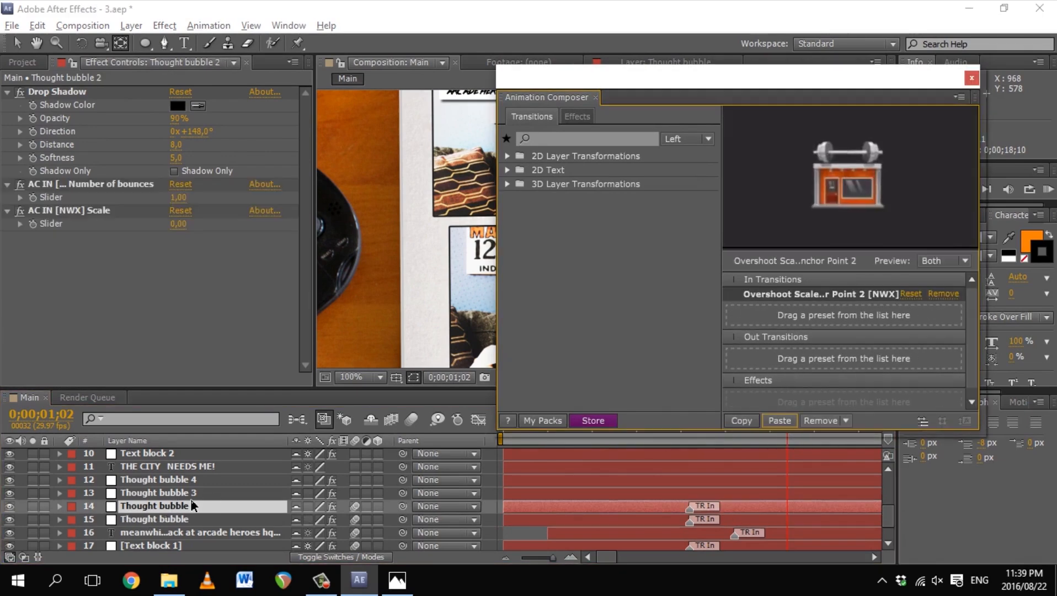
click(193, 493)
click(779, 420)
click(194, 479)
click(780, 420)
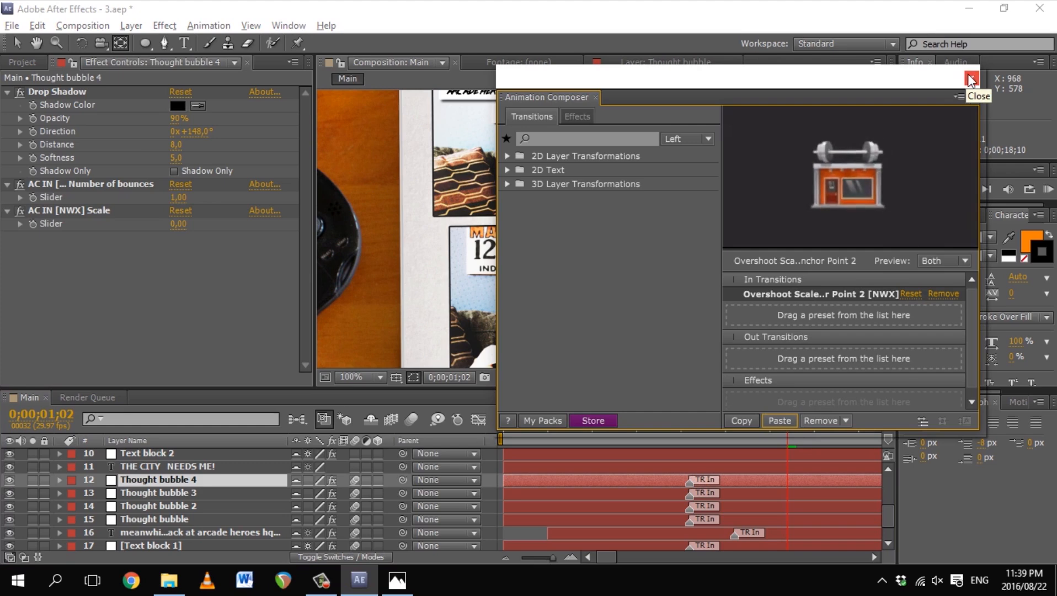
click(971, 79)
Step: Collapse the drop shadow effects and start Thought bubble 3 three frames later
drag(778, 425, 530, 478)
click(154, 519)
click(7, 184)
click(8, 92)
drag(531, 426, 556, 434)
click(159, 480)
click(160, 493)
Step: Start Thought bubble 2 at frame 6 and Thought bubble at frame 9, then preview
drag(585, 493, 612, 493)
click(169, 508)
key(bracketleft)
key(Page_Down)
key(Page_Down)
key(Page_Down)
click(166, 519)
key(bracketleft)
drag(583, 425, 486, 423)
key(KP_0)
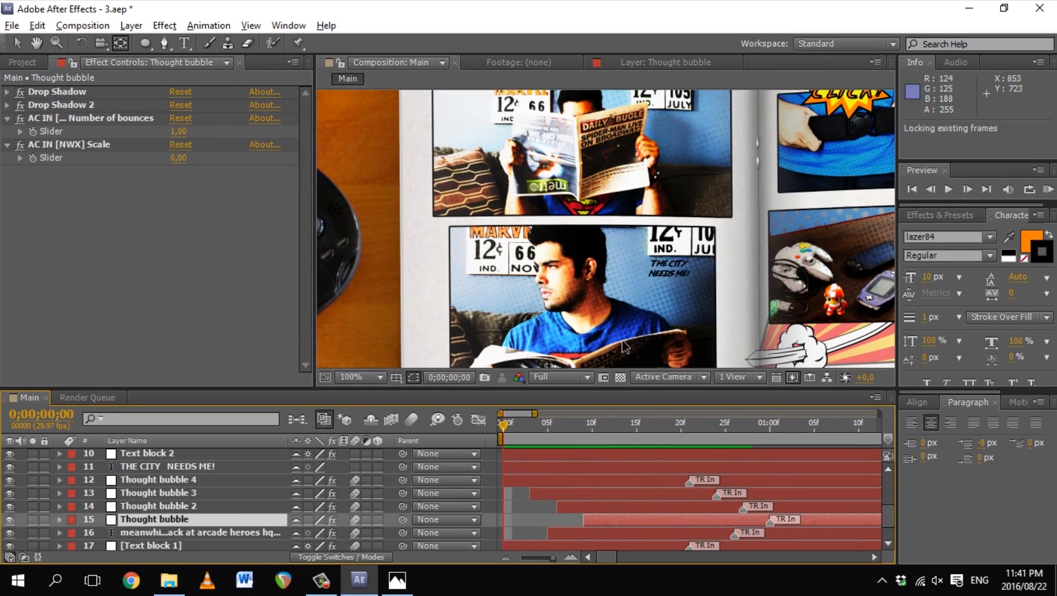
Step: Apply the wiggly word transition to THE CITY NEEDS ME! and start it at frame 14
click(182, 532)
click(289, 25)
click(316, 100)
click(270, 468)
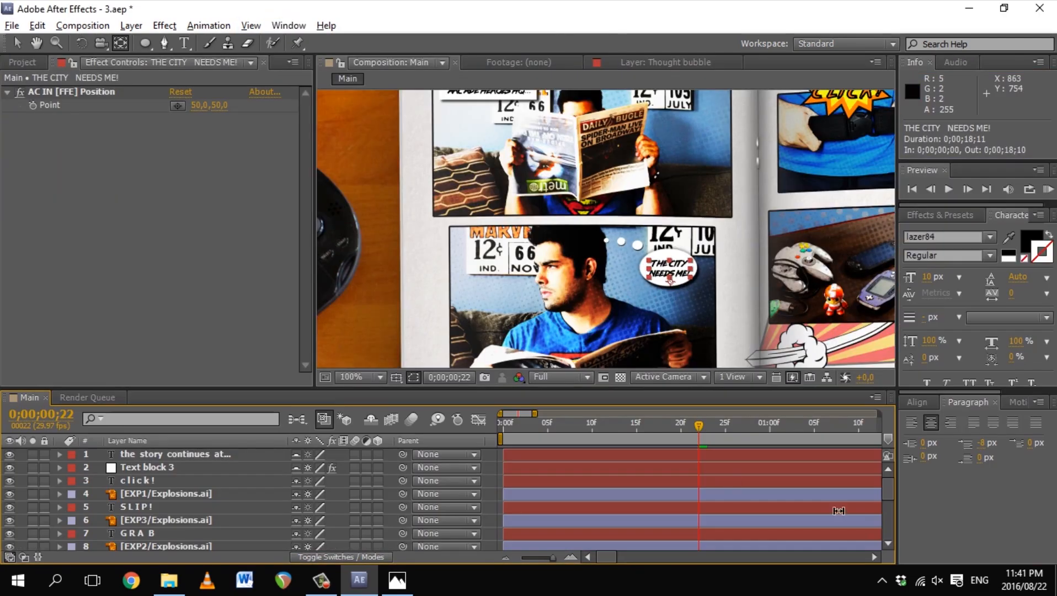
scroll(874, 521, down, 3)
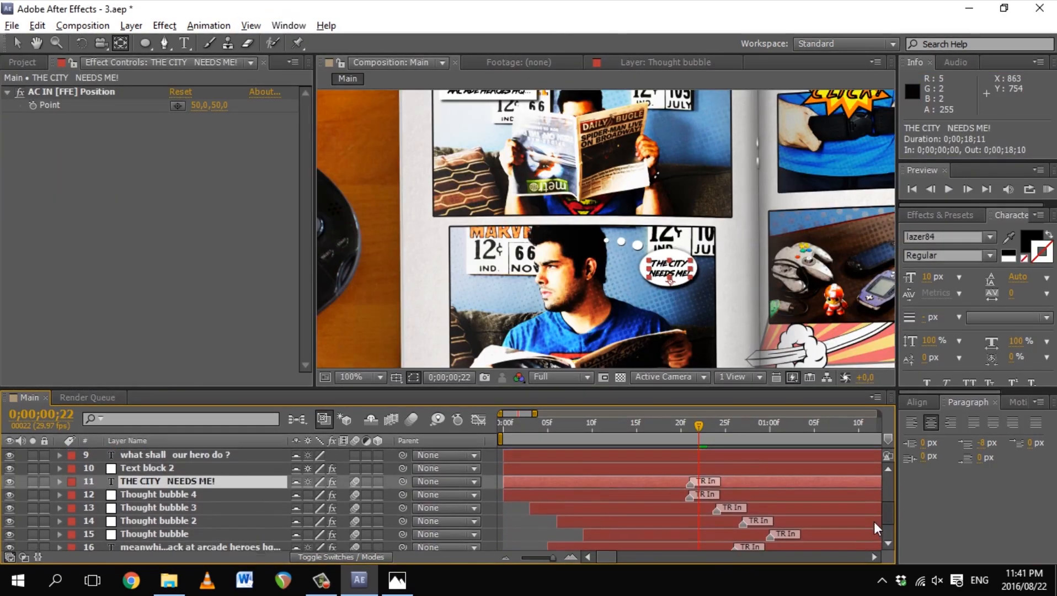
scroll(873, 522, down, 1)
drag(699, 426, 627, 428)
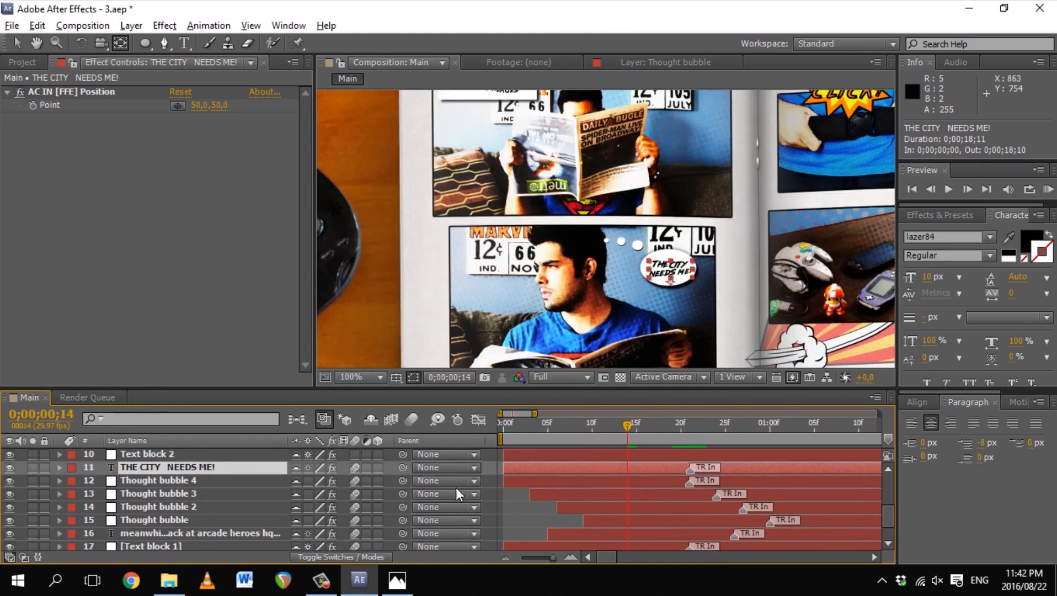
key(bracketleft)
Step: Scrub the text animation, recentre its anchor point, and pan to the lower comic panel
click(726, 440)
drag(728, 440, 833, 436)
mouse_move(671, 281)
mouse_down()
mouse_move(669, 270)
mouse_move(654, 287)
mouse_up()
click(647, 265)
scroll(647, 262, up, 1)
click(592, 223)
click(562, 222)
drag(584, 358, 625, 263)
Step: Review the layers' transitions in Animation Composer, ending on the opening caption
click(190, 467)
click(221, 456)
click(828, 521)
click(288, 25)
click(342, 524)
click(827, 300)
click(199, 533)
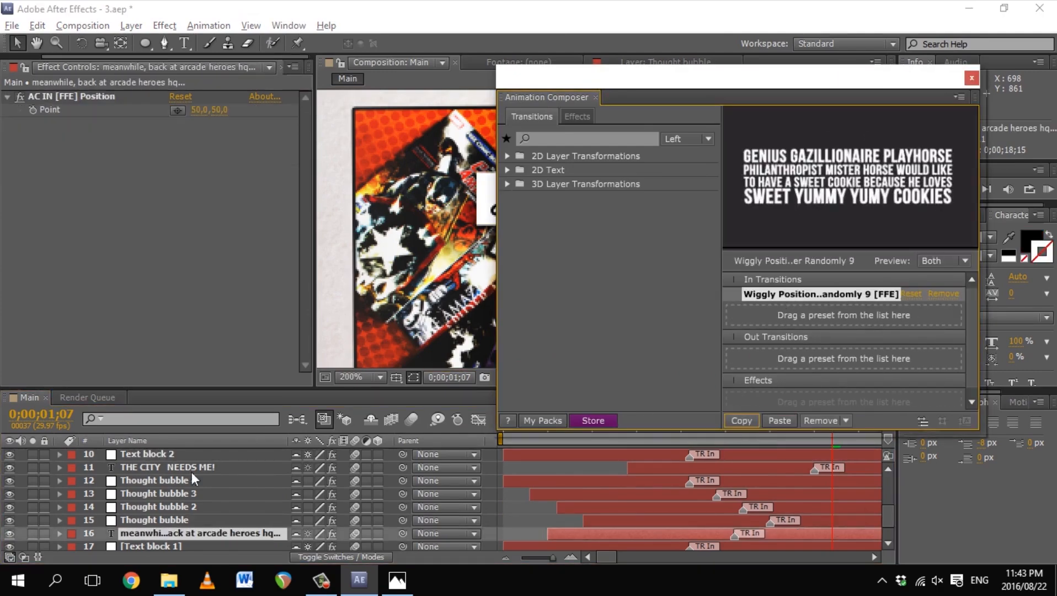
Step: Copy the caption's wiggly word transition and paste it onto the 'what shall our hero do ?' layer
scroll(196, 489, up, 2)
click(168, 518)
click(779, 420)
click(971, 78)
key(grave)
scroll(82, 237, up, 4)
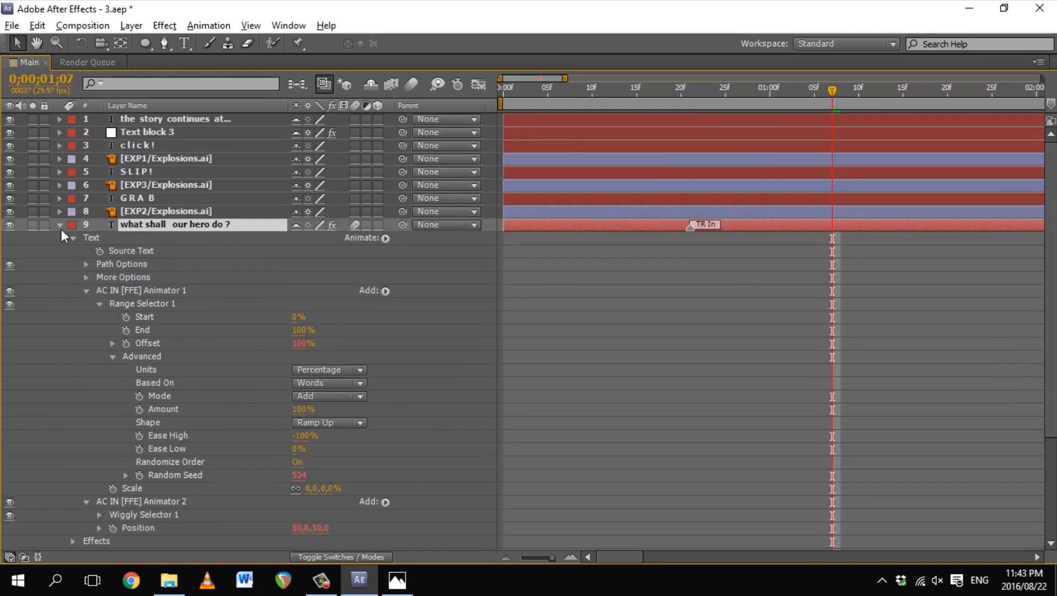
key(grave)
key(grave)
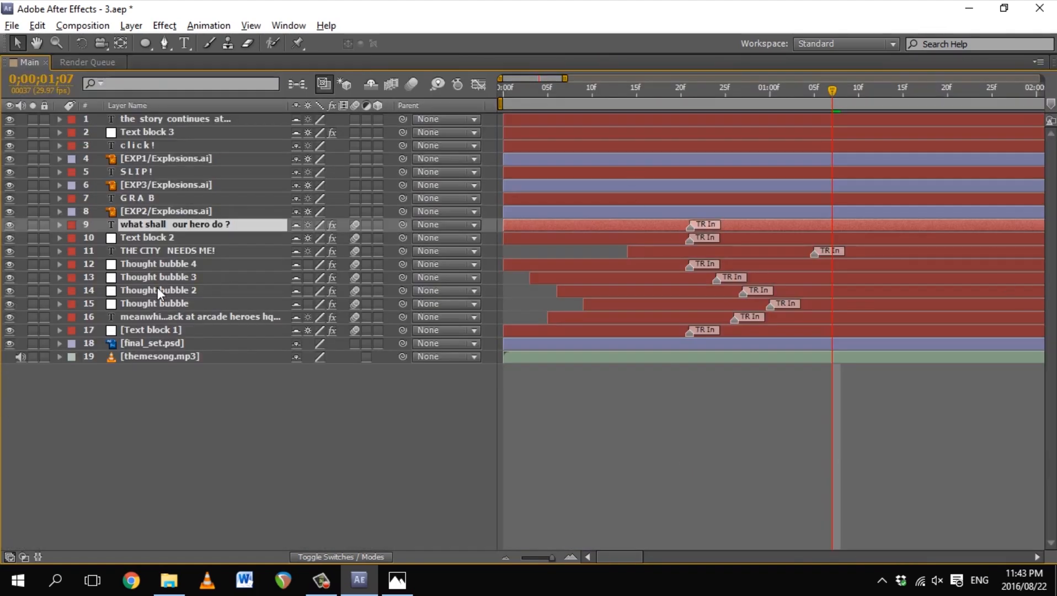
Step: Label the THE CITY NEEDS ME! through Thought bubble layers yellow, plus GRAB and EXP2
click(142, 250)
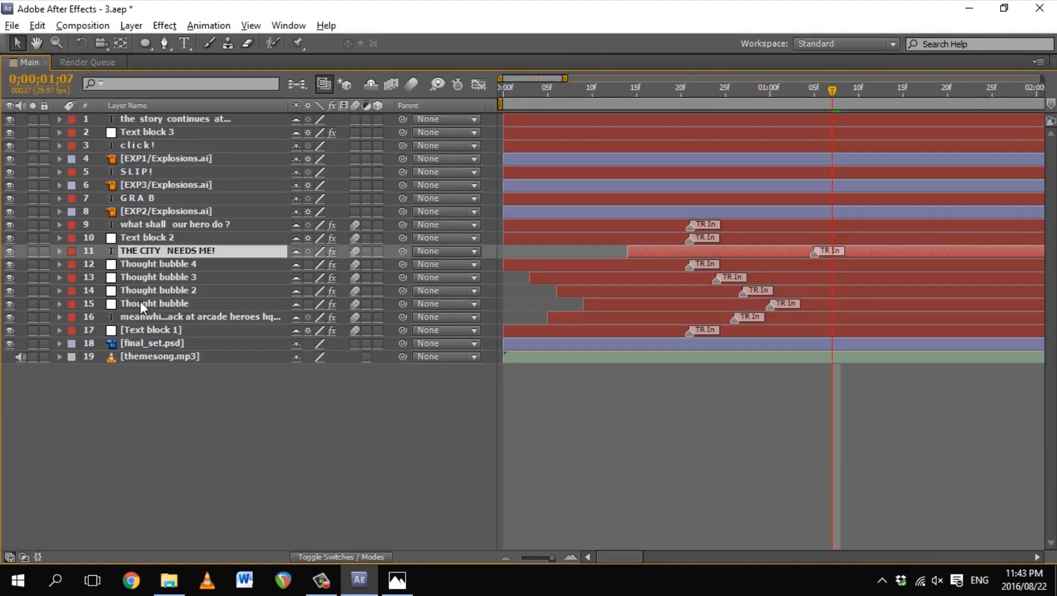
shift+click(140, 303)
click(72, 303)
click(91, 314)
click(142, 317)
shift+click(142, 330)
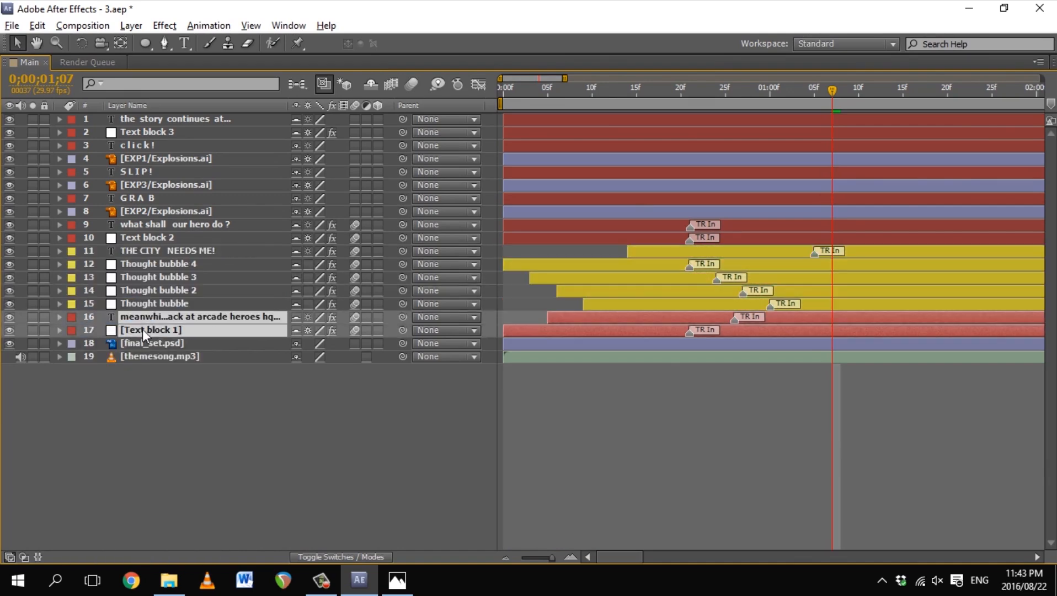
click(142, 211)
shift+click(142, 198)
click(71, 198)
click(91, 276)
Step: Label SLIP! and EXP3 red, and click! and EXP1 yellow
click(128, 172)
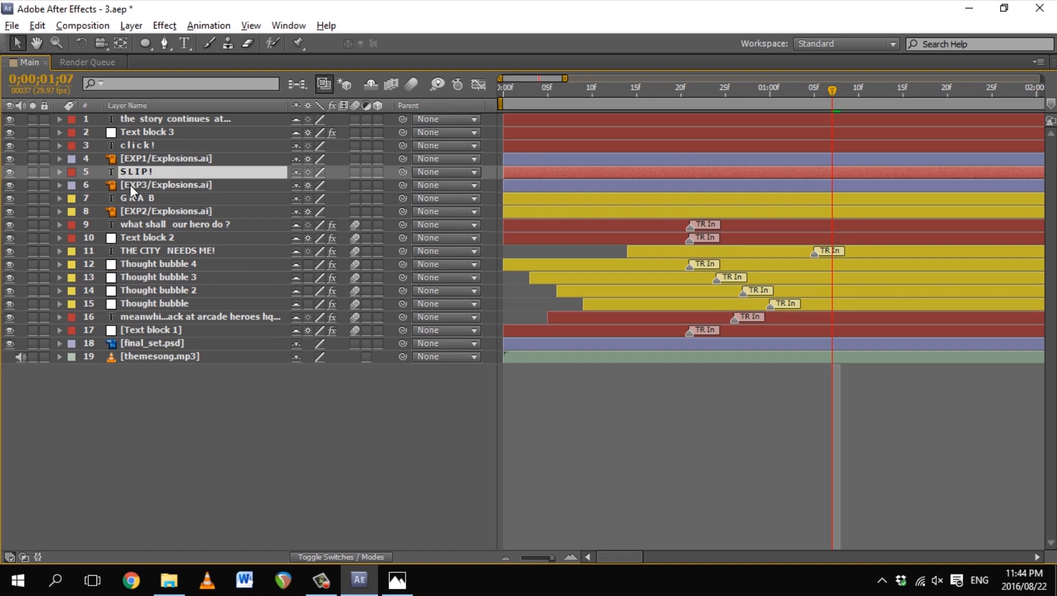
shift+click(131, 186)
click(72, 186)
click(95, 247)
click(132, 156)
shift+click(131, 145)
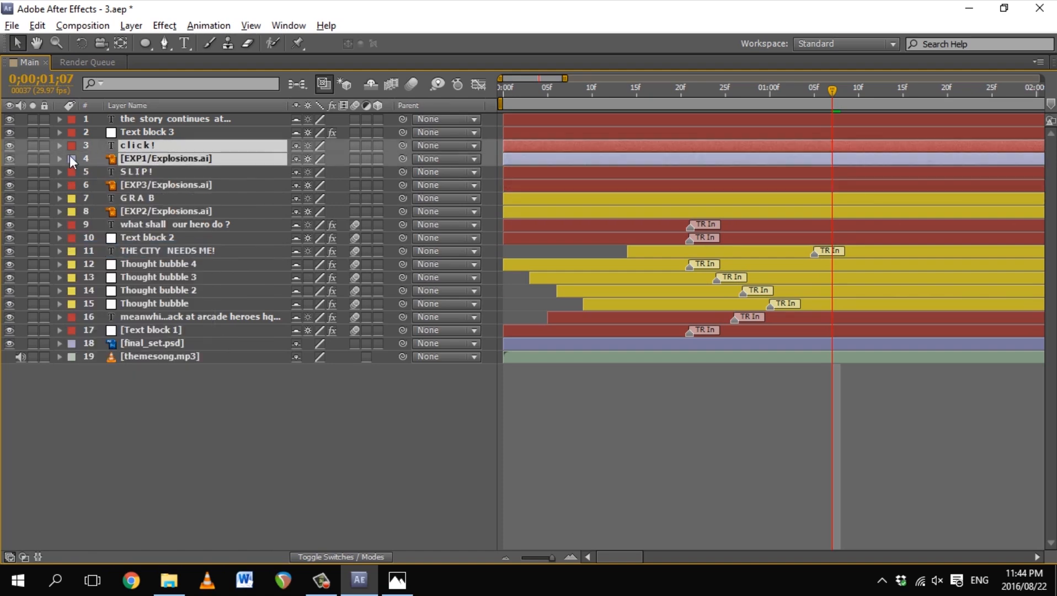
click(74, 155)
click(100, 237)
click(131, 132)
shift+click(131, 118)
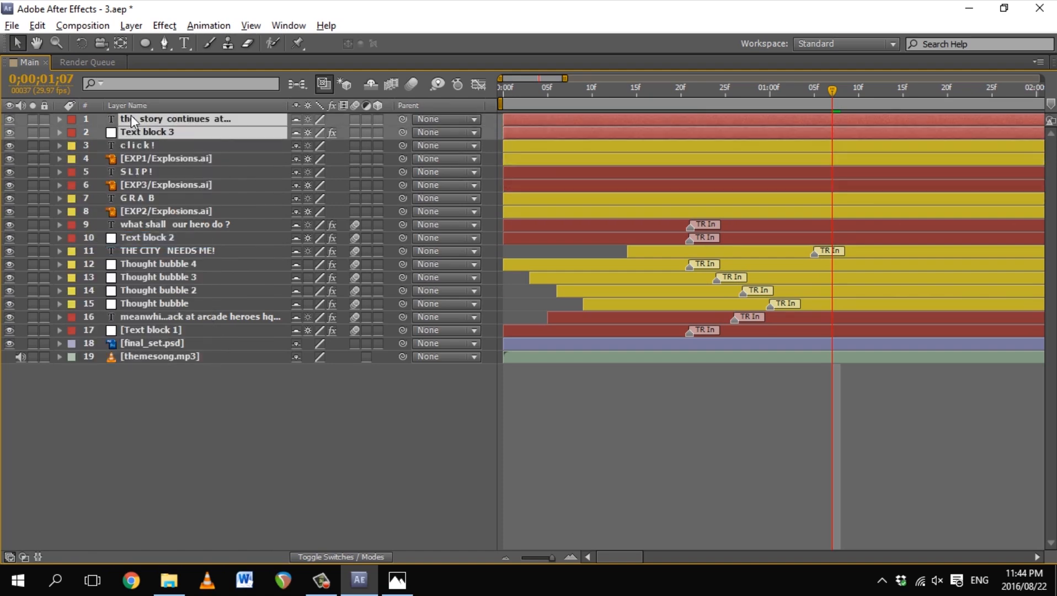
click(150, 278)
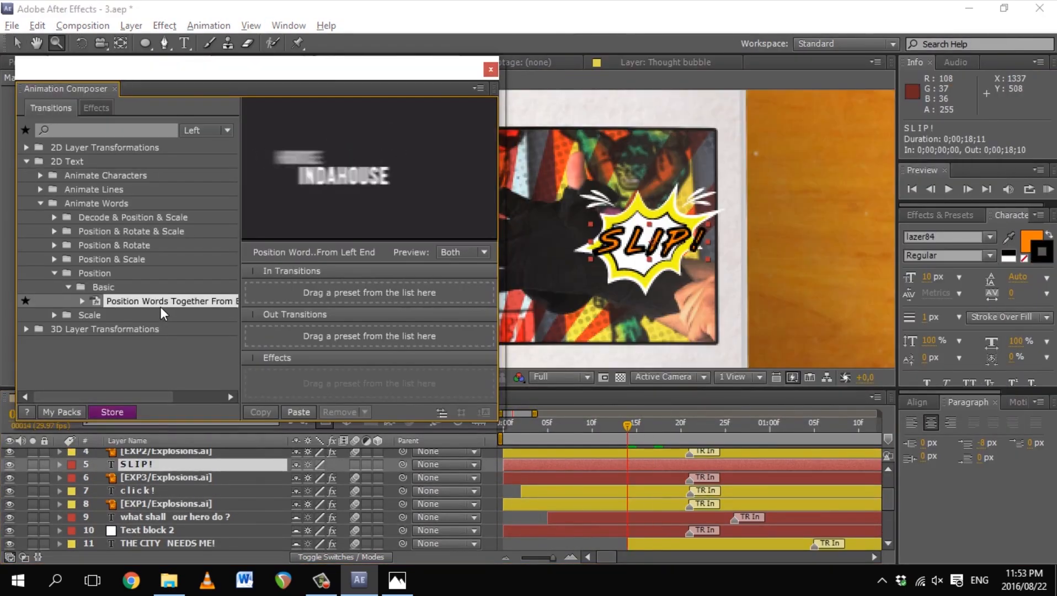
Step: Try the Position Words Together From Left End in-transition on SLIP!, then undo it
drag(166, 301, 364, 292)
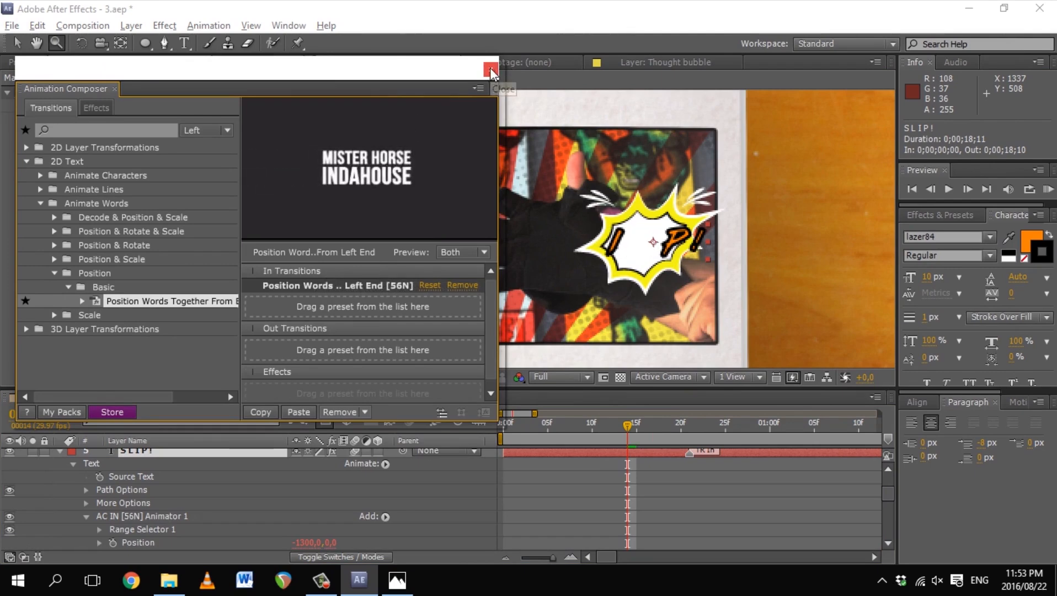
click(491, 70)
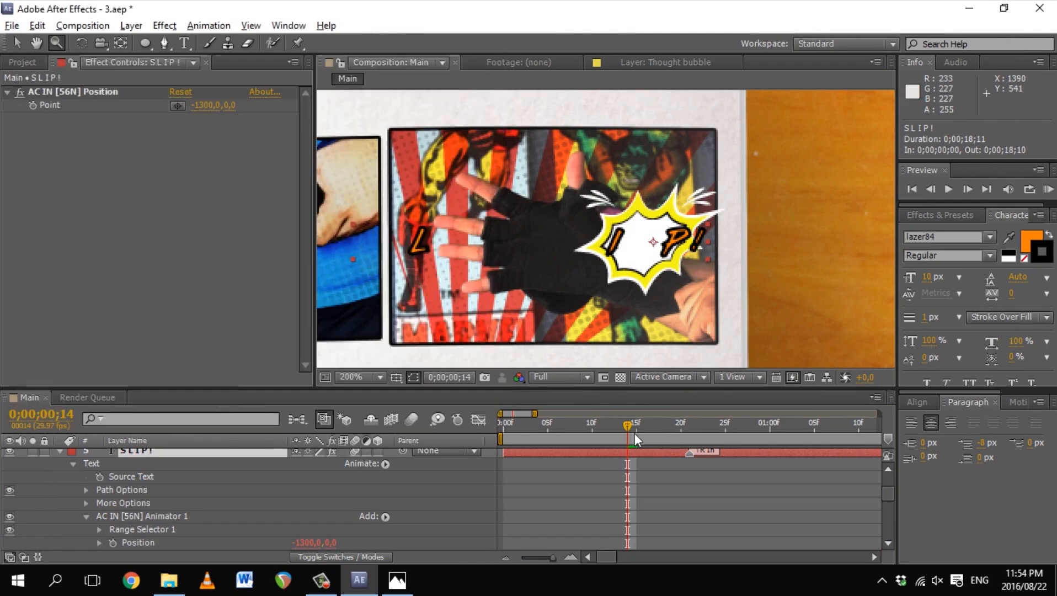
mouse_move(630, 422)
mouse_down()
mouse_move(646, 422)
mouse_move(586, 431)
mouse_move(628, 443)
mouse_up()
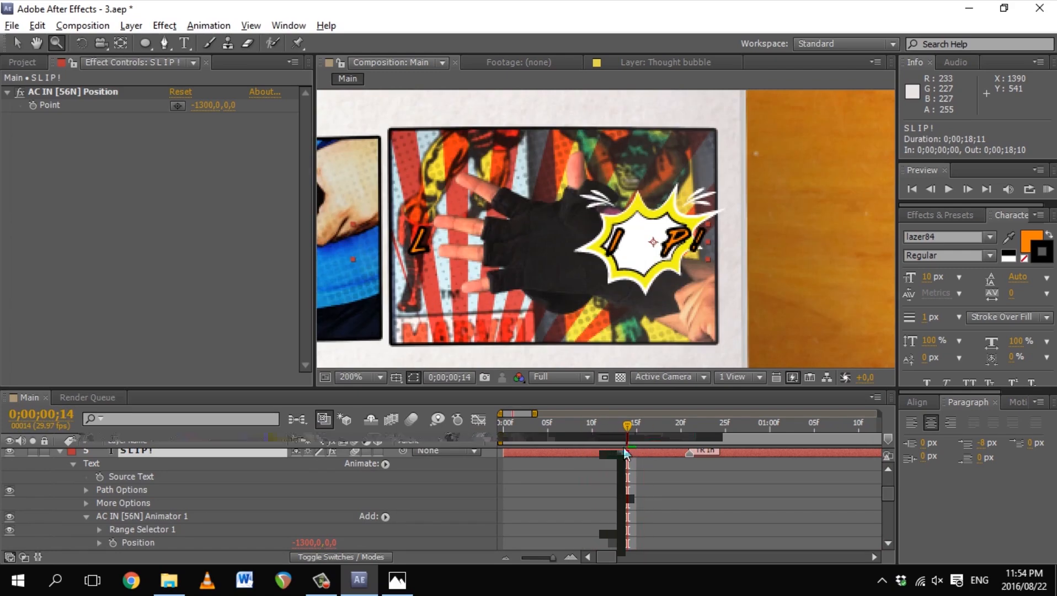
key(ctrl+z)
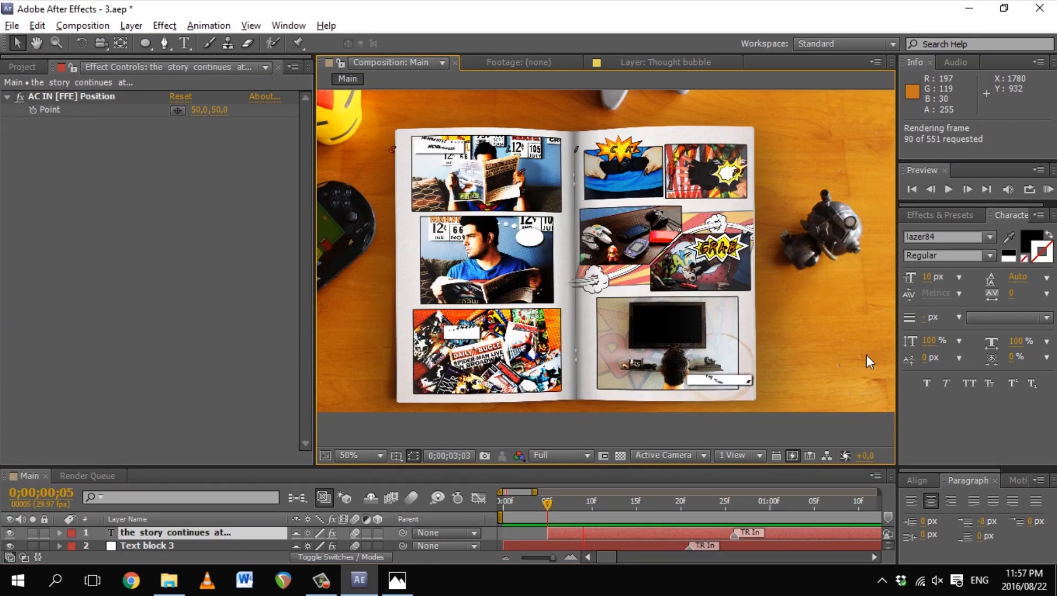
Step: Preview the comic text animations and save the project
key(KP_0)
key(KP_0)
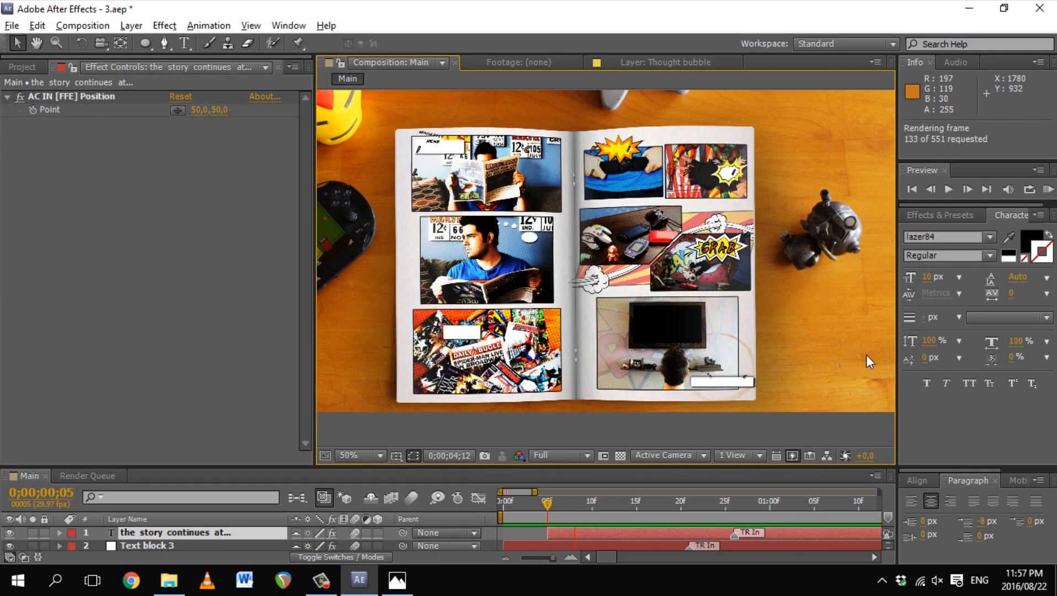
key(ctrl+s)
drag(523, 503, 670, 559)
Step: Enlarge the timeline and select Text block 1 together with the opening caption layer
drag(618, 468, 606, 308)
double_click(9, 440)
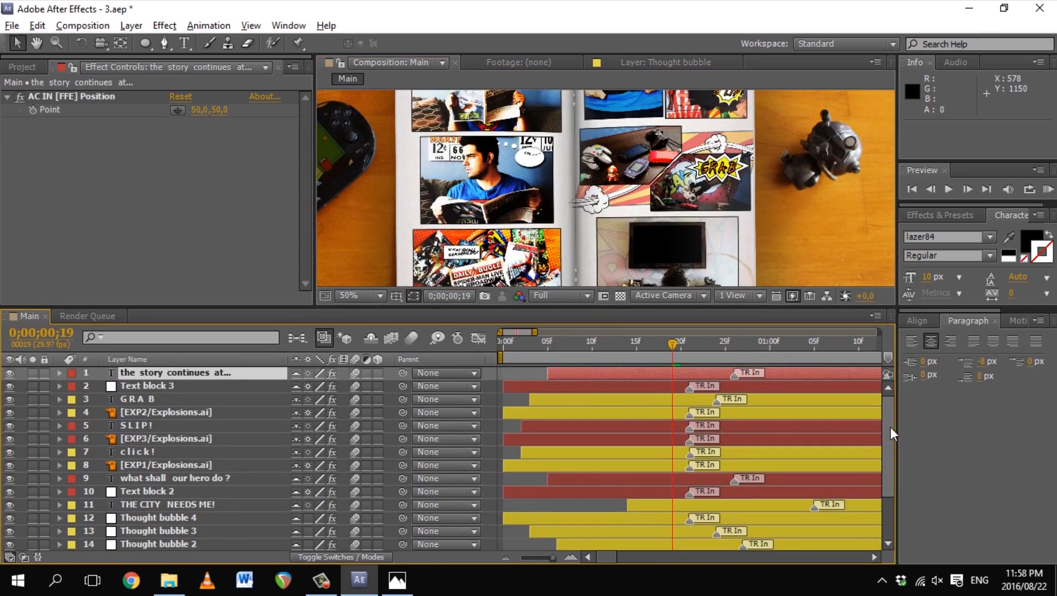
scroll(889, 474, down, 3)
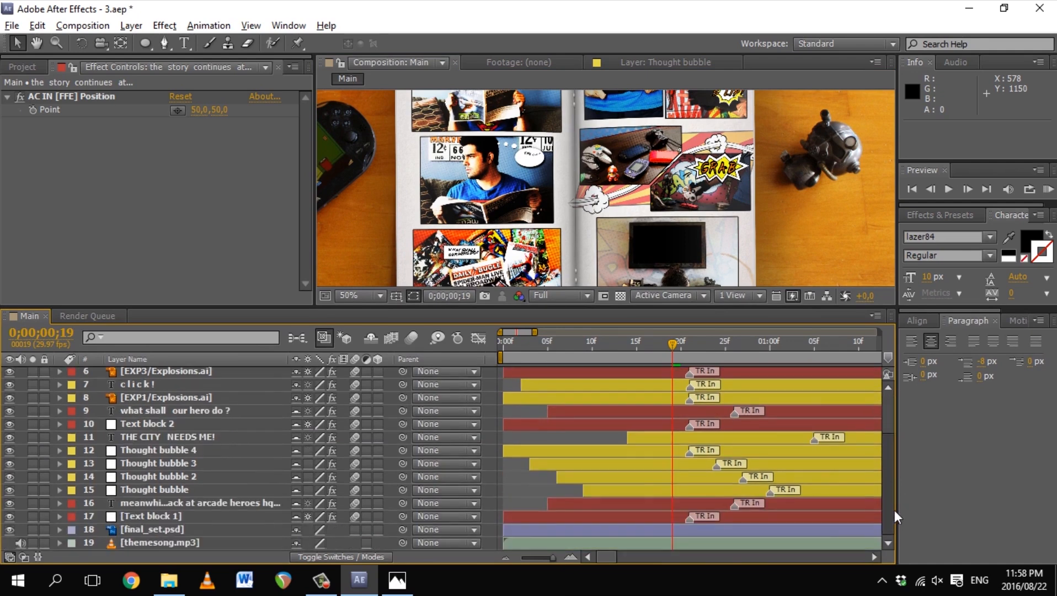
click(146, 516)
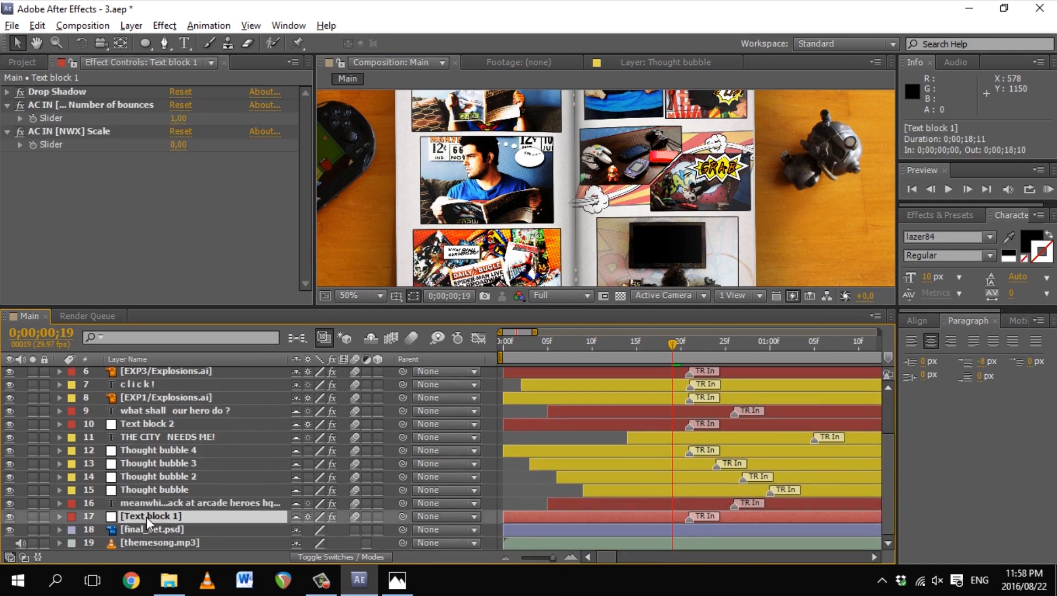
shift+click(159, 503)
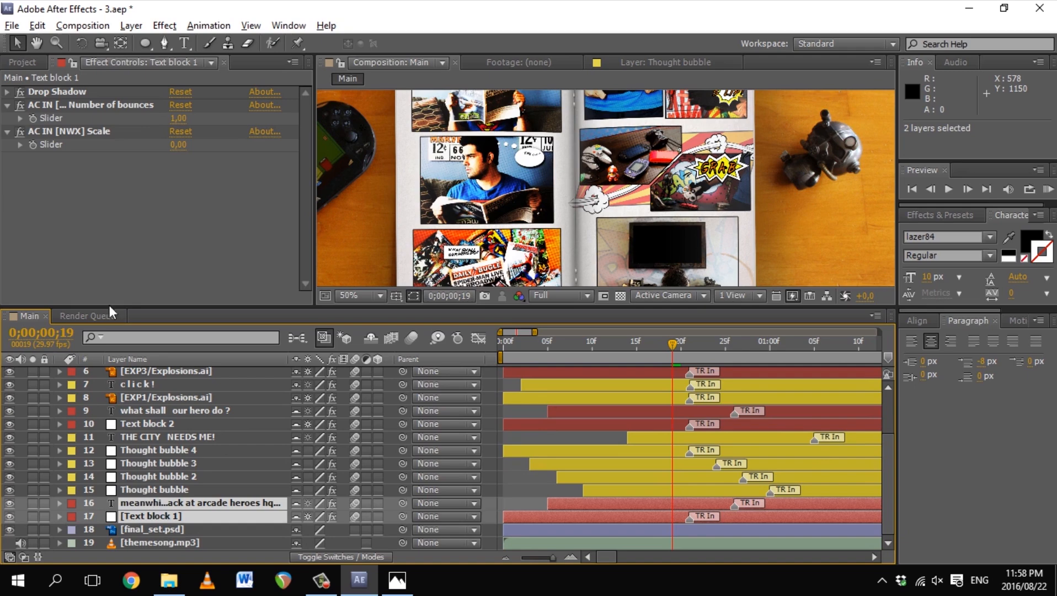
Step: Pre-compose Text block 1 and the opening caption into a pre-comp named Text 1
click(83, 26)
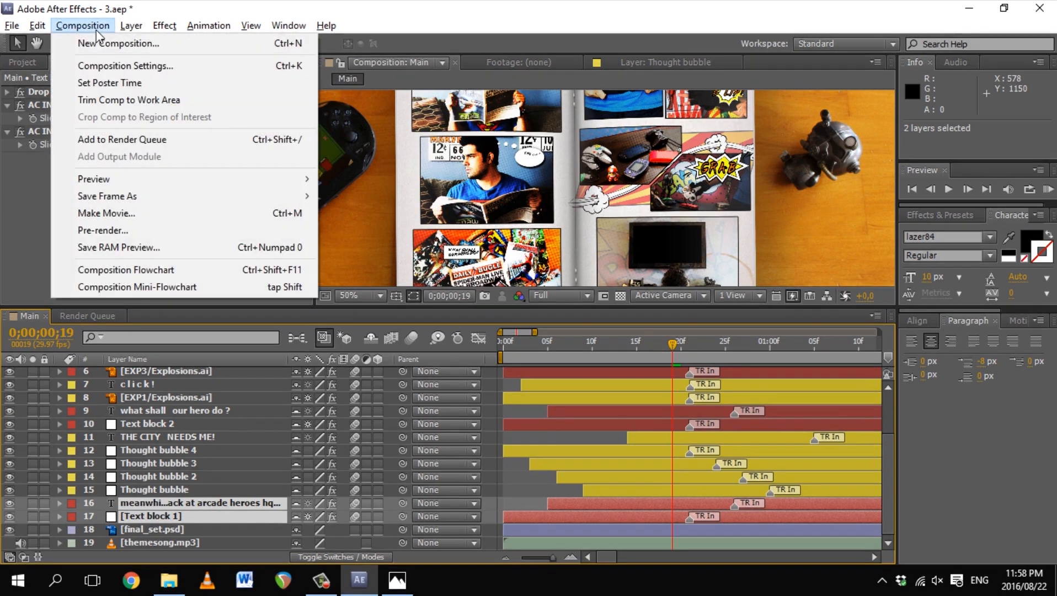
click(98, 27)
click(37, 25)
click(34, 28)
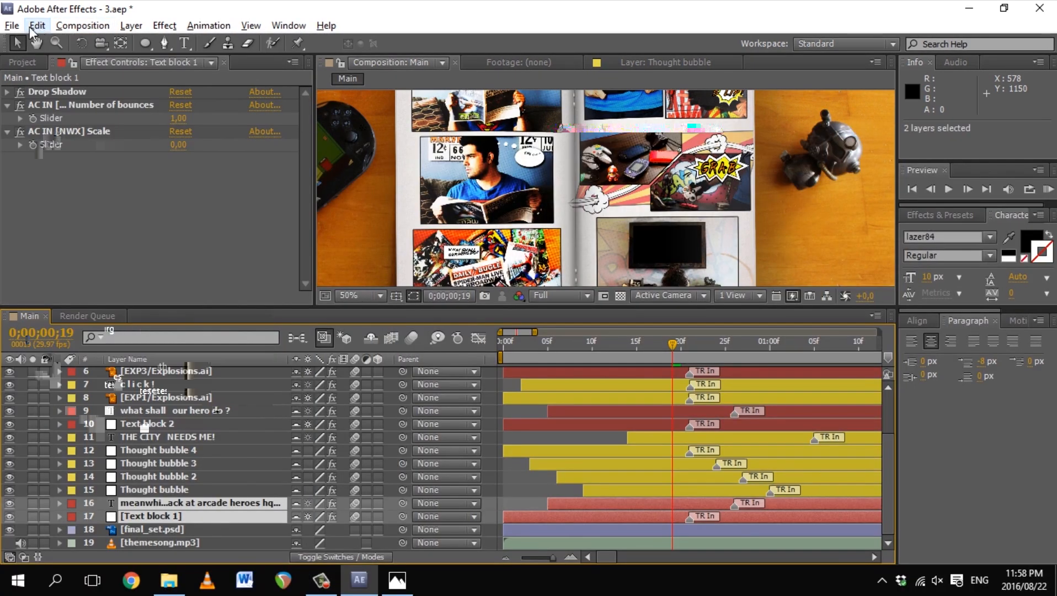
click(130, 27)
click(131, 28)
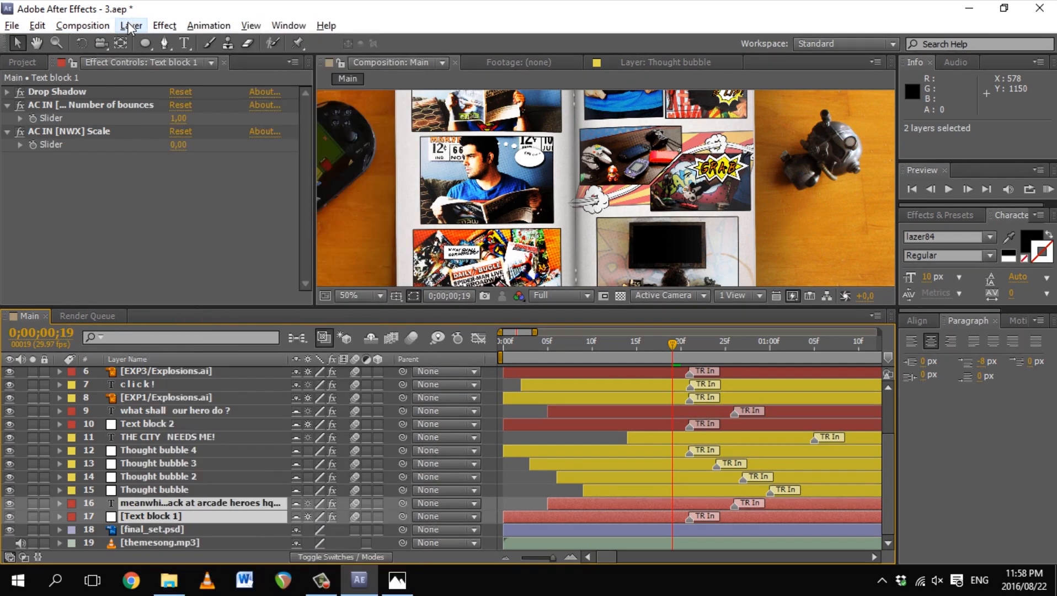
click(131, 26)
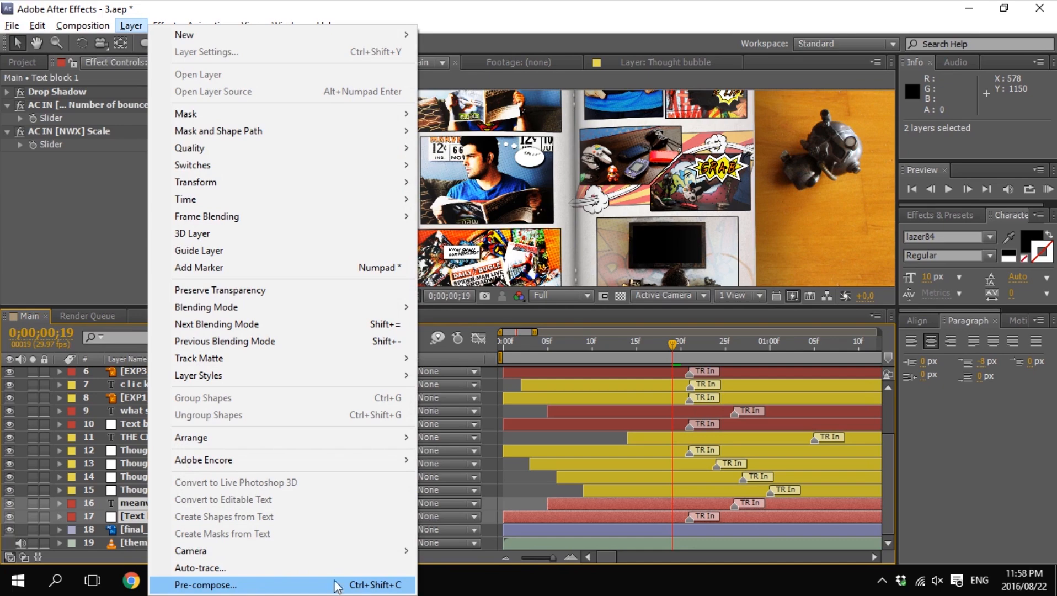
click(248, 586)
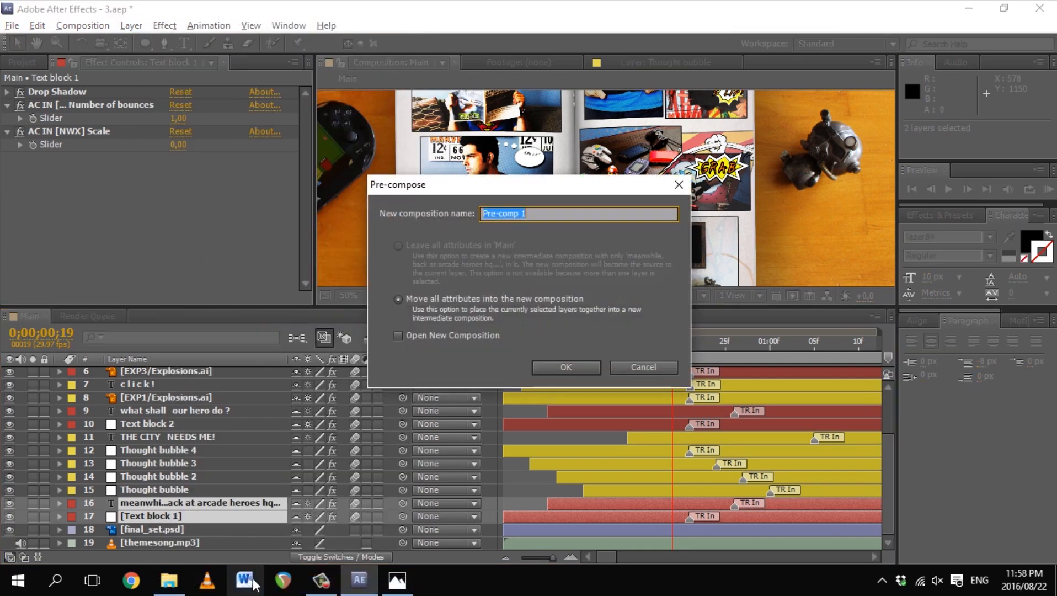
text(Text)
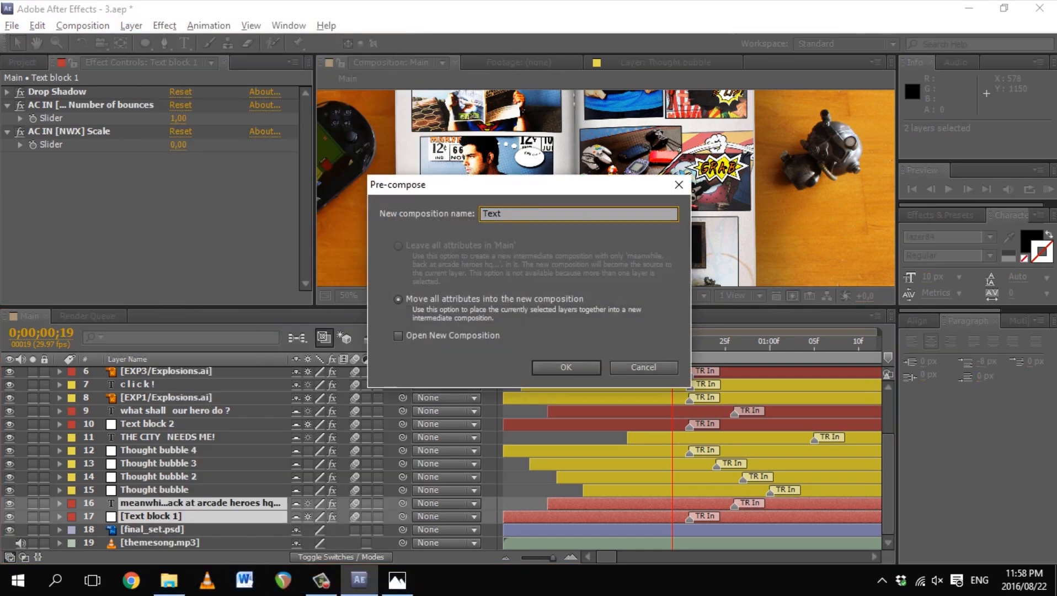
click(577, 367)
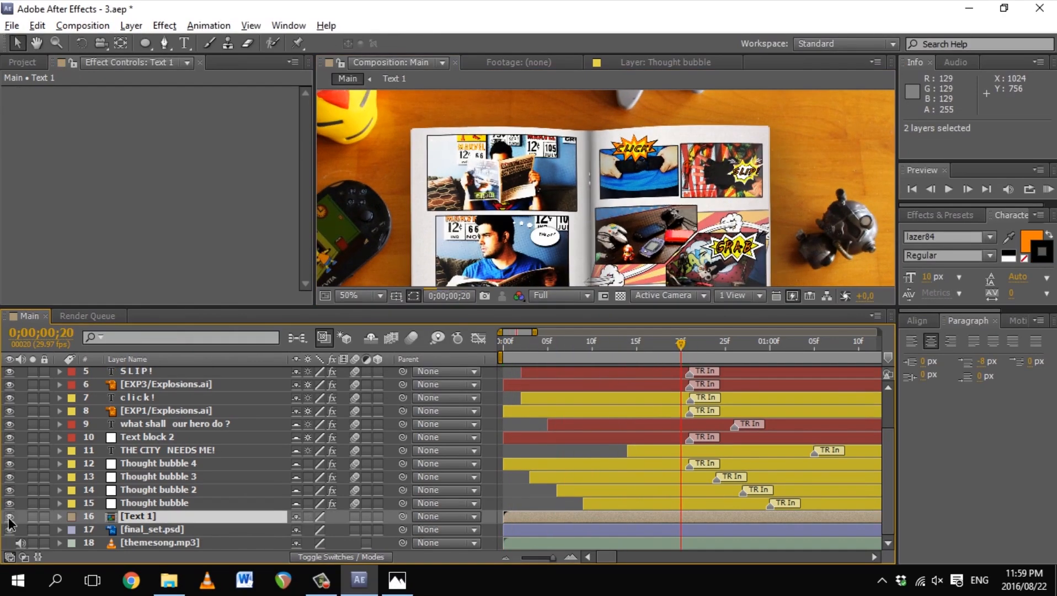
Step: Open the Text 1 pre-comp to check its text, then return to the Main comp
click(9, 516)
double_click(132, 517)
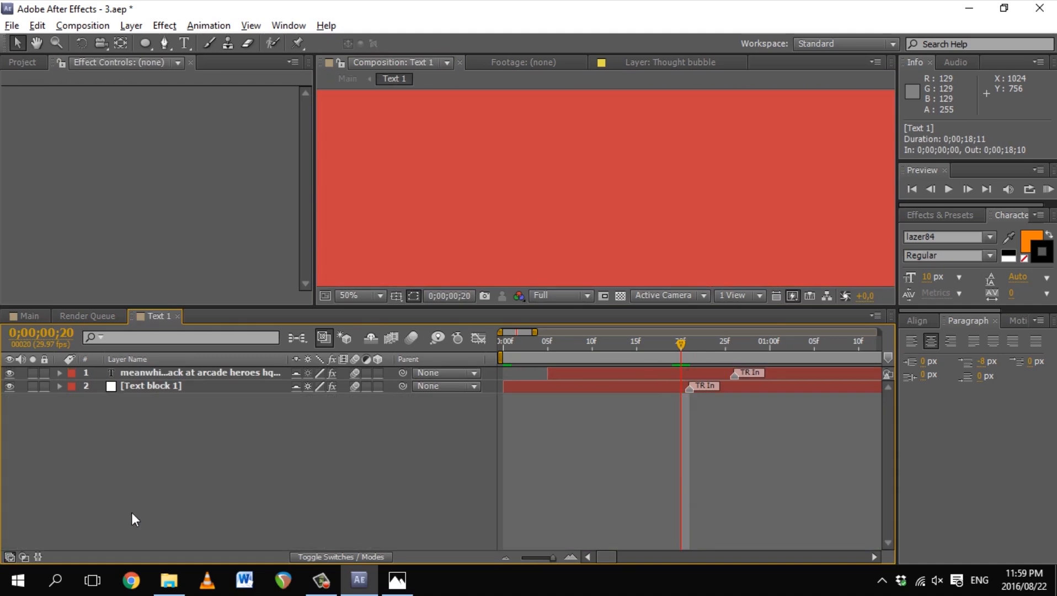
key(space)
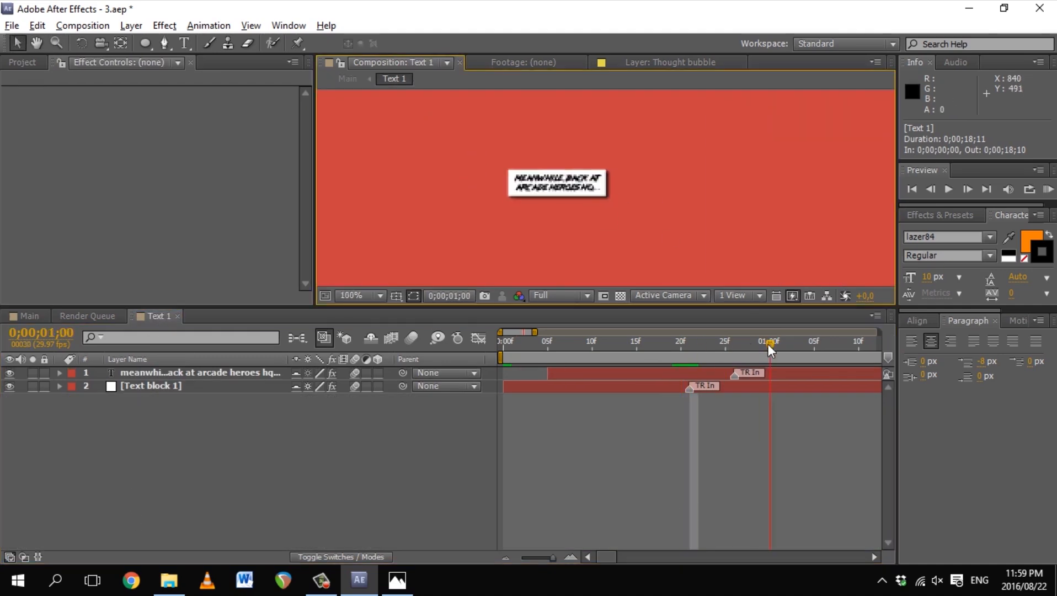
click(177, 315)
double_click(173, 503)
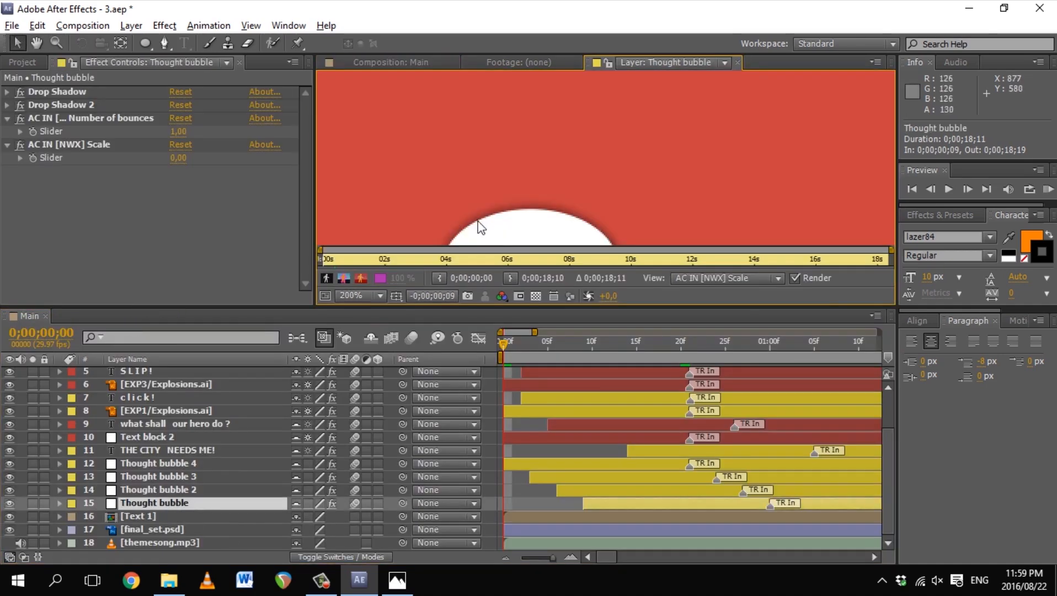
click(392, 62)
key(z)
drag(616, 250, 621, 138)
drag(539, 307, 539, 388)
scroll(201, 525, down, 3)
Step: Pre-compose the thought bubble and remaining text groups as Text 3, Text 6 and Text 7
shift+click(182, 465)
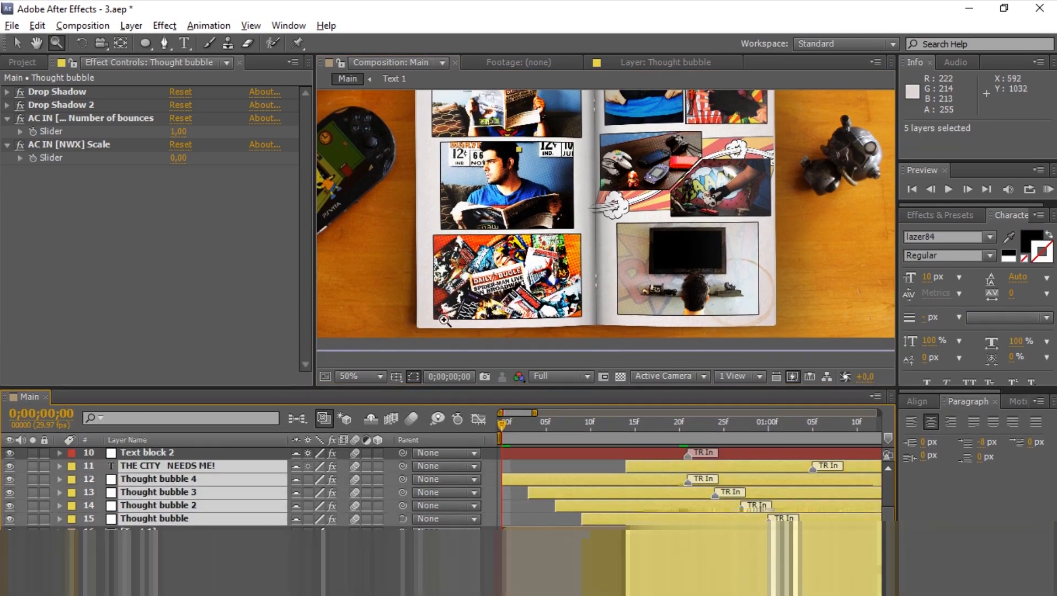
drag(698, 422, 841, 424)
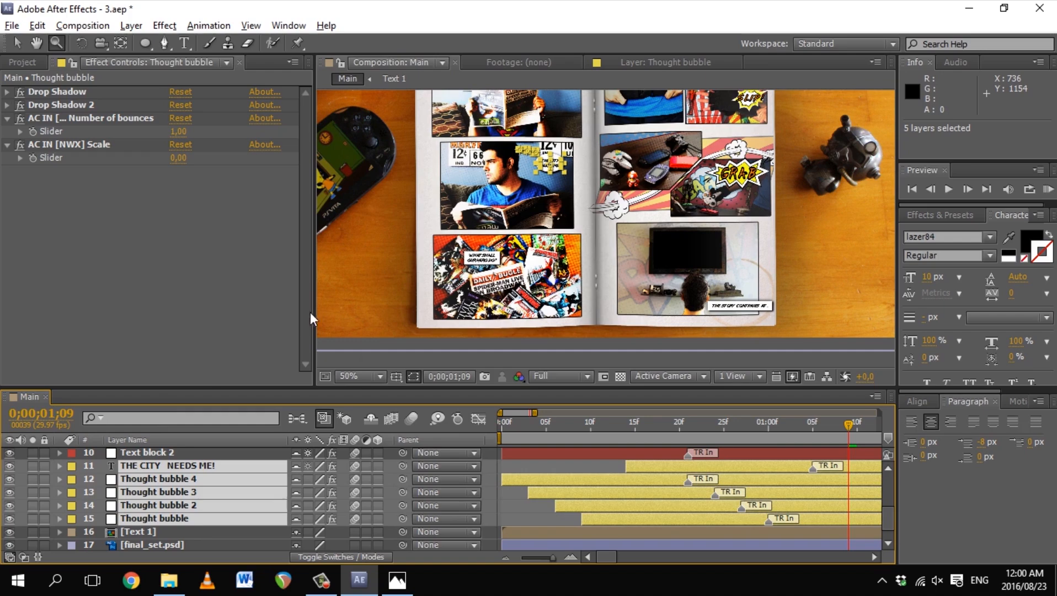
key(ctrl+shift+c)
text(Text 3)
key(Return)
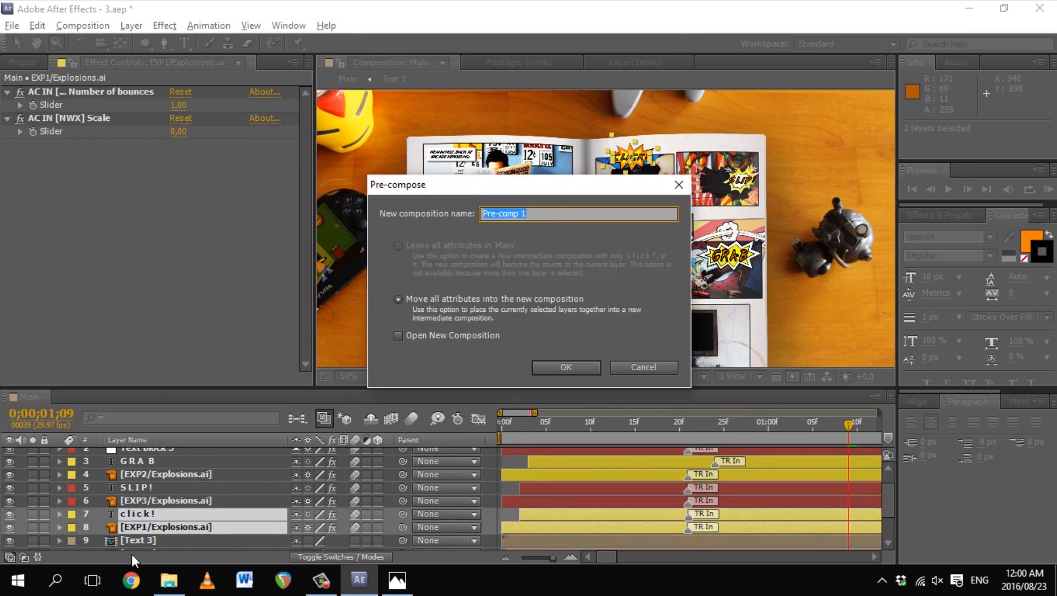
text(Text 6)
key(Return)
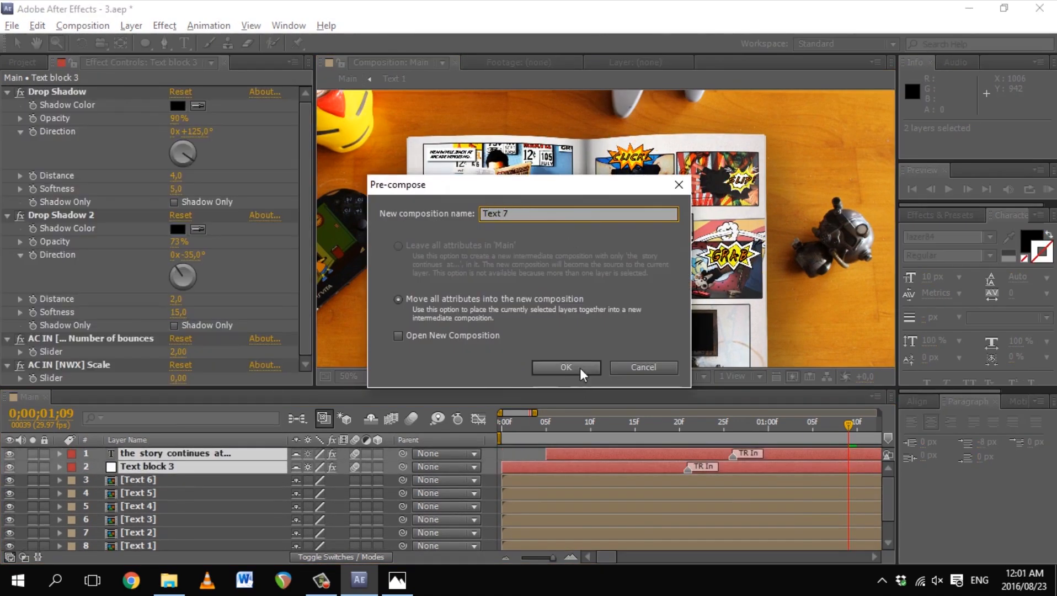
click(580, 370)
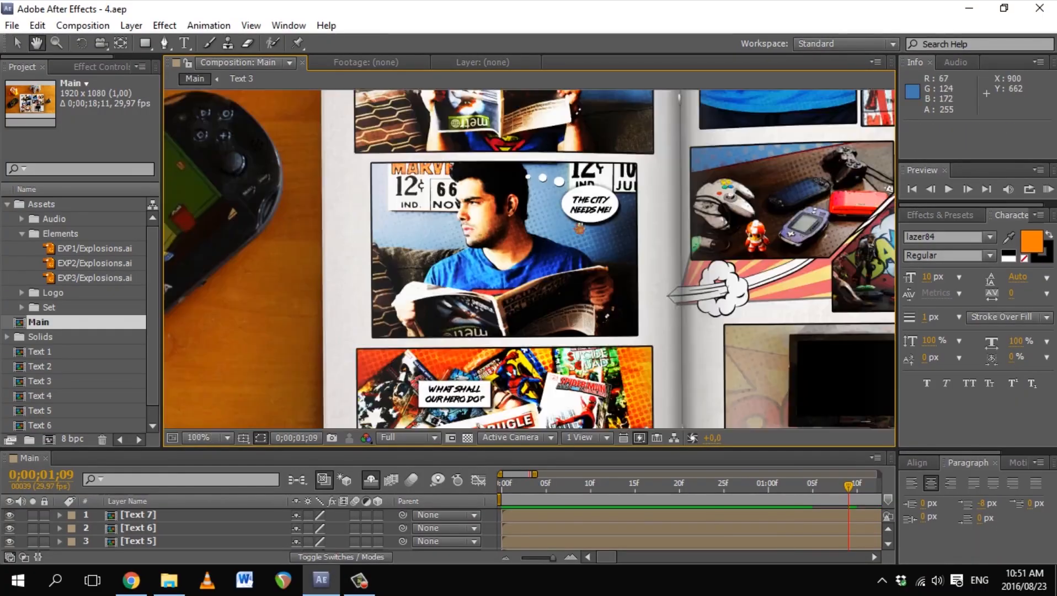
drag(974, 449, 975, 388)
click(131, 25)
mouse_move(188, 38)
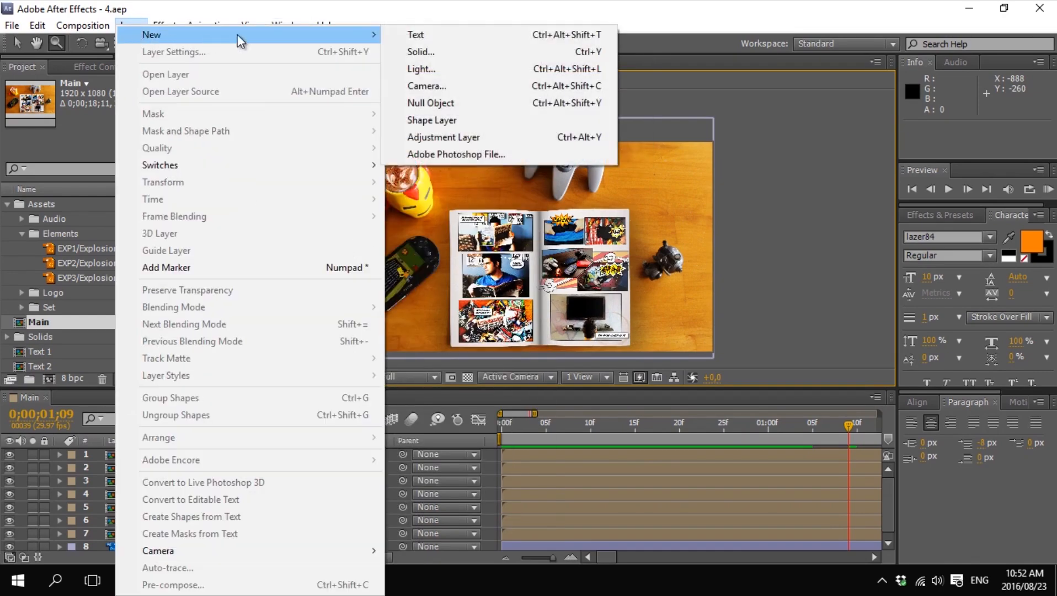
Step: Add a two-node Camera layer using the 50mm preset and dismiss the 2D-layer warning
click(442, 84)
click(632, 148)
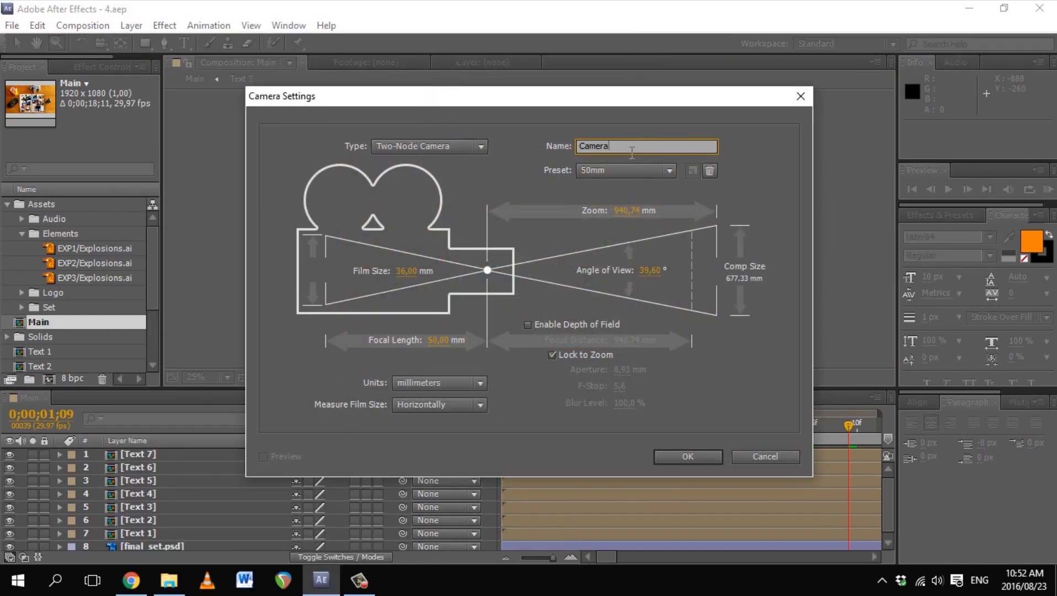
drag(438, 339, 562, 344)
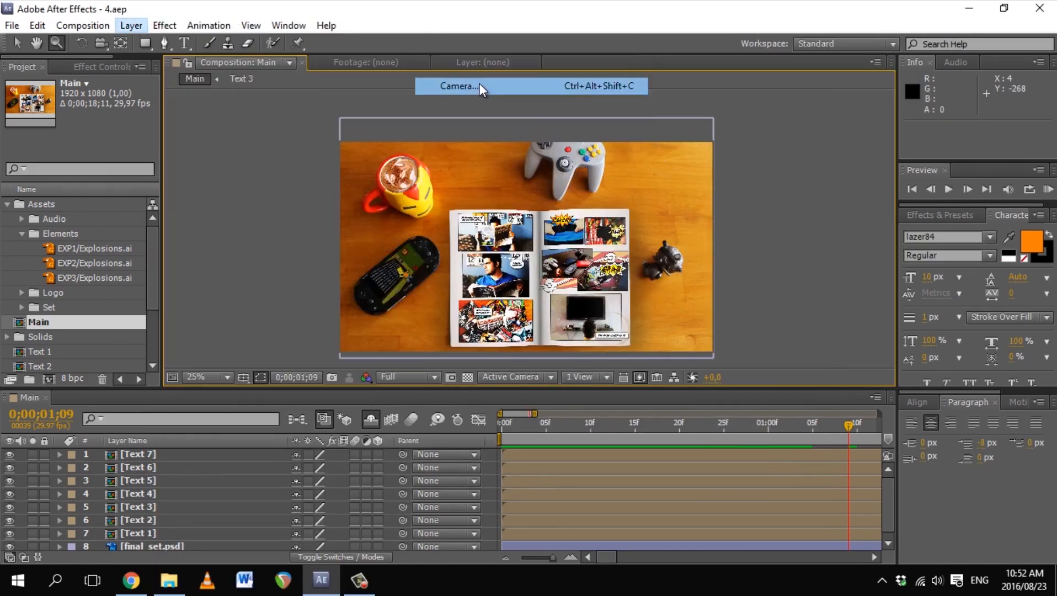
click(482, 87)
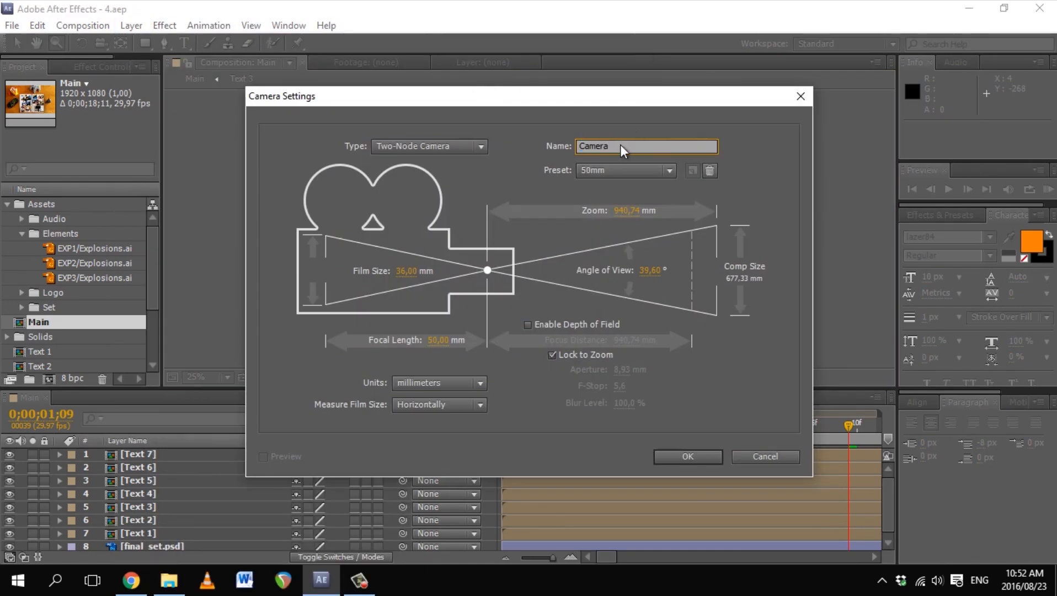
click(688, 457)
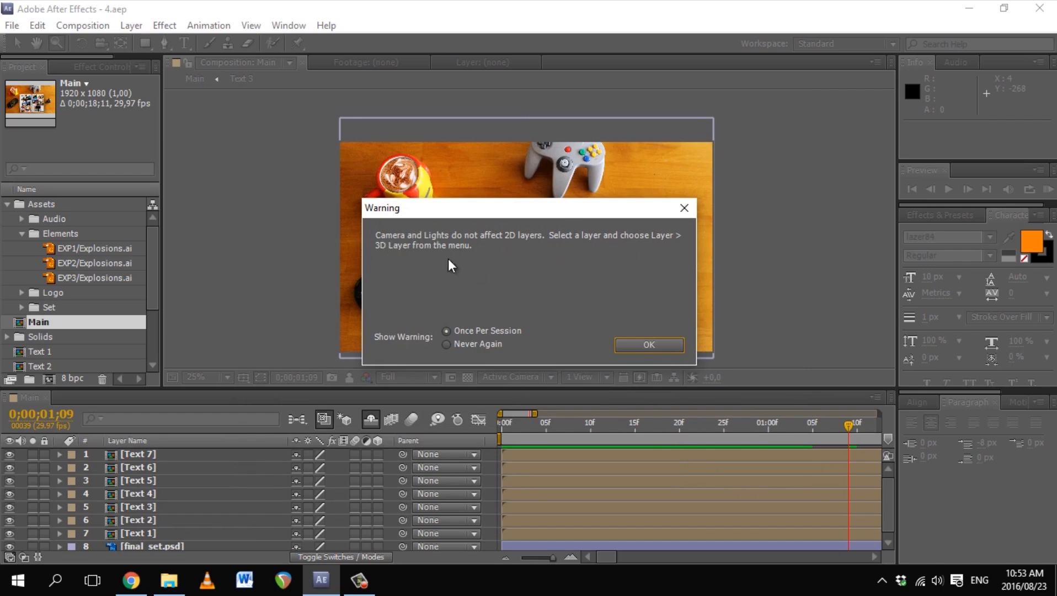
click(636, 343)
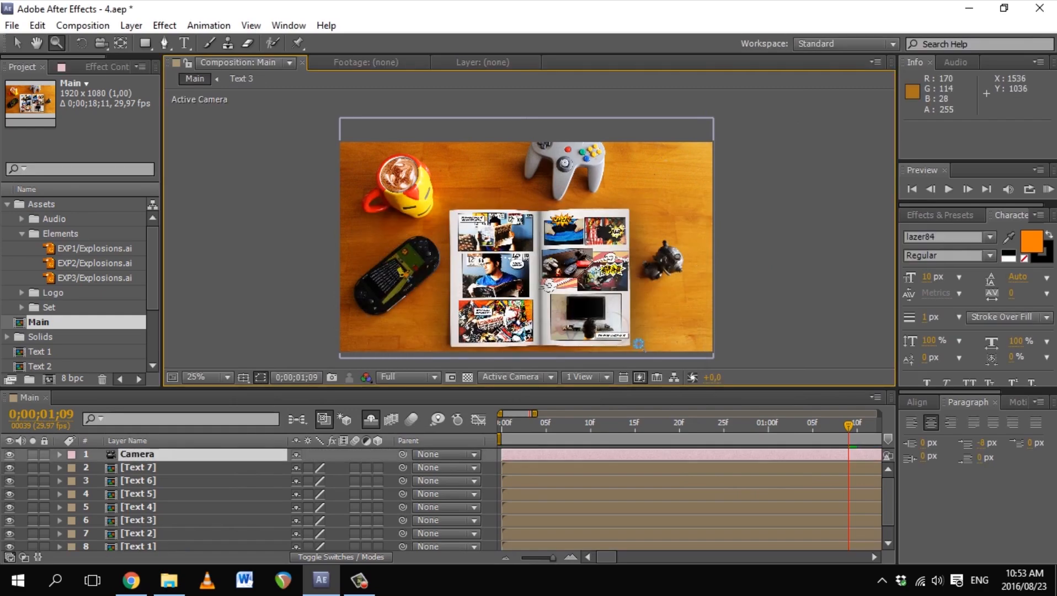
Step: Add a Null Object layer, Null 1, to the Main comp
click(131, 25)
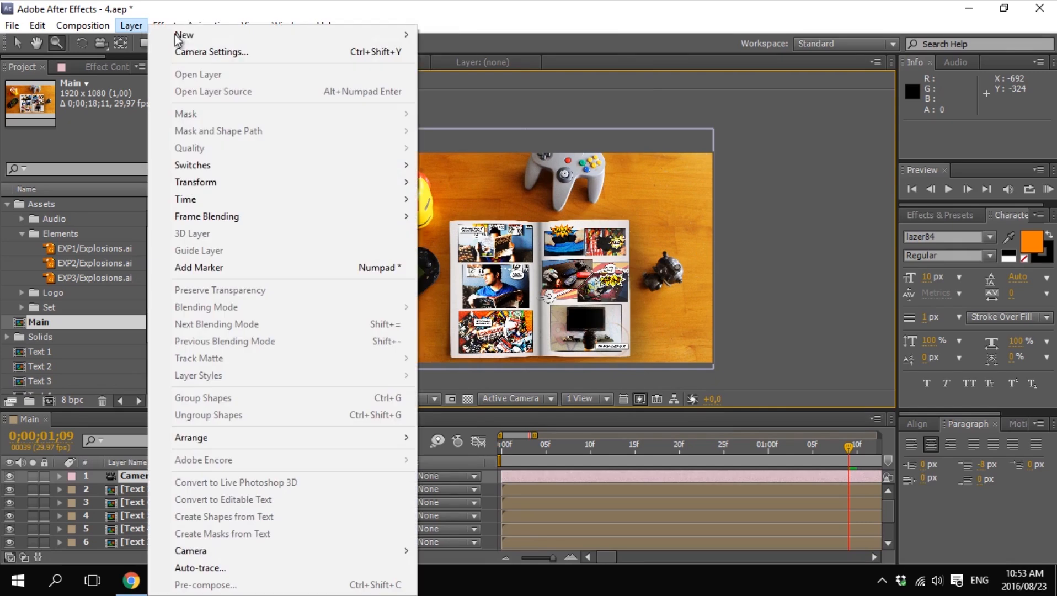
mouse_move(188, 36)
click(466, 102)
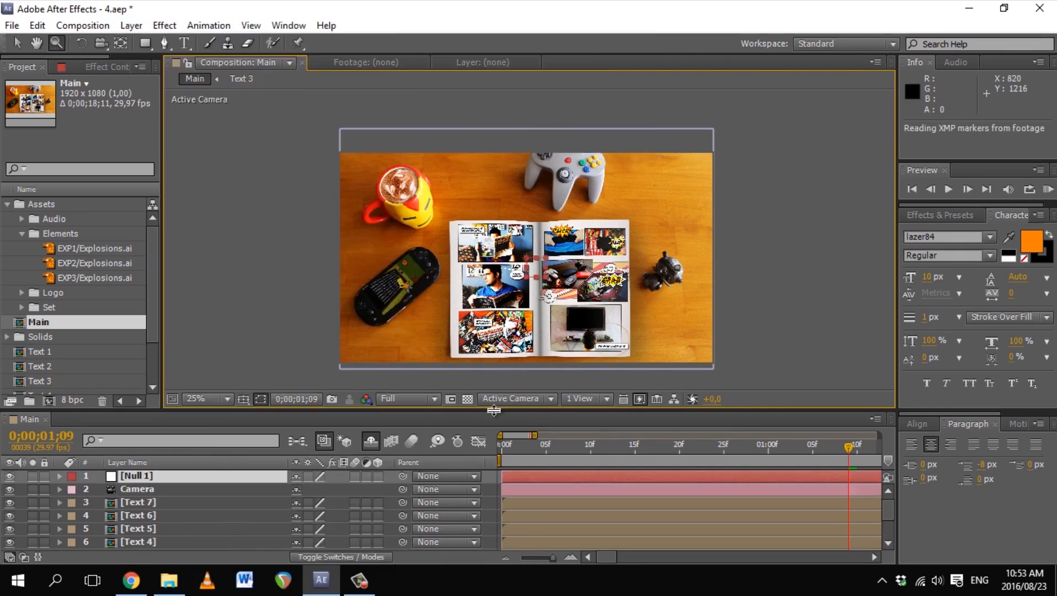
drag(496, 409, 517, 337)
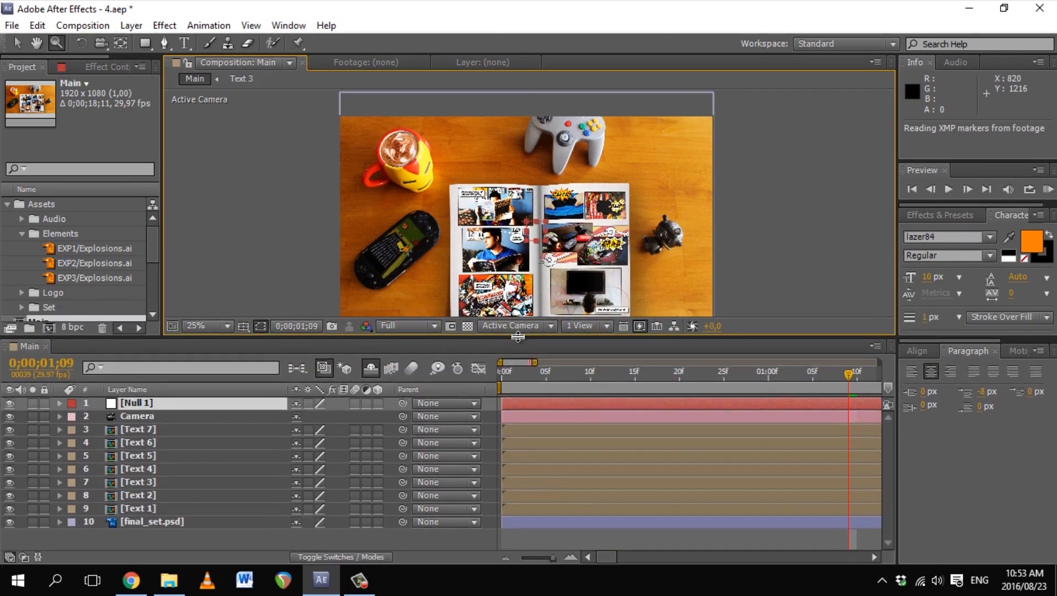
Step: Parent the Camera to Null 1, keeping the Camera above it, and show Null 1's Position
click(142, 418)
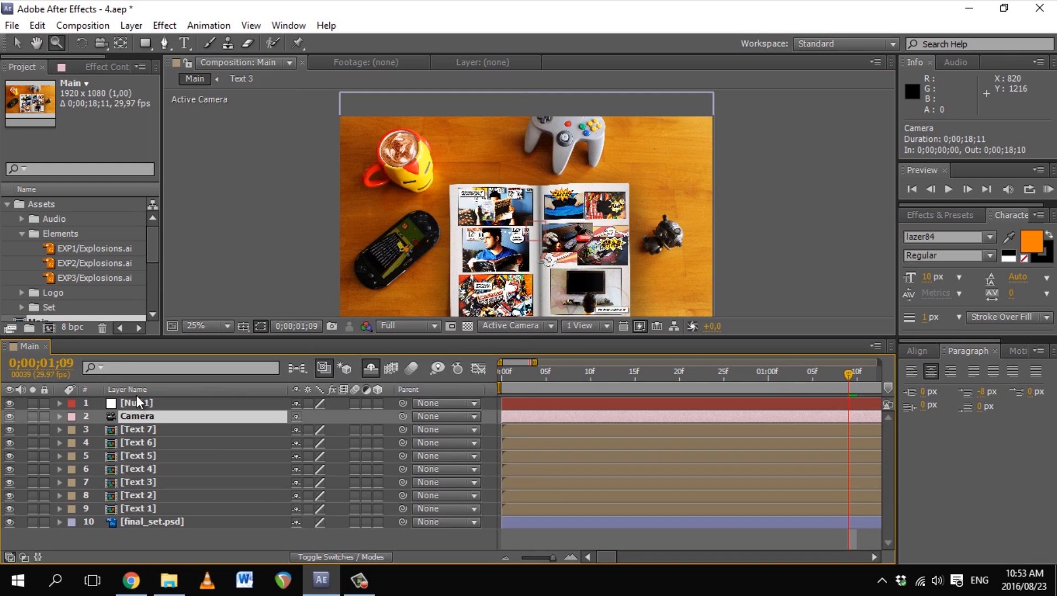
key(p)
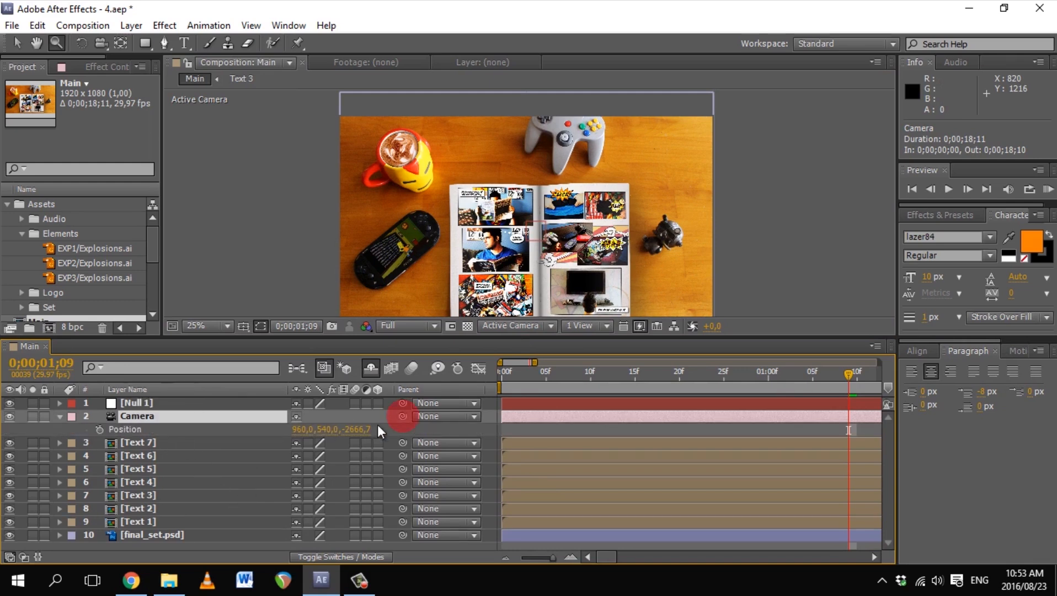
drag(403, 415, 128, 401)
click(59, 416)
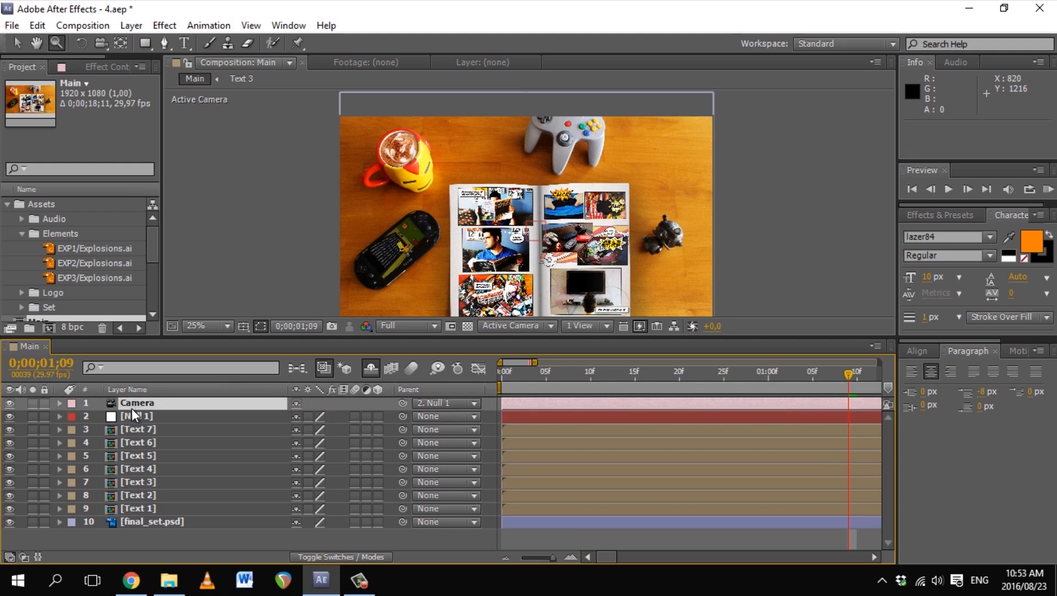
click(133, 416)
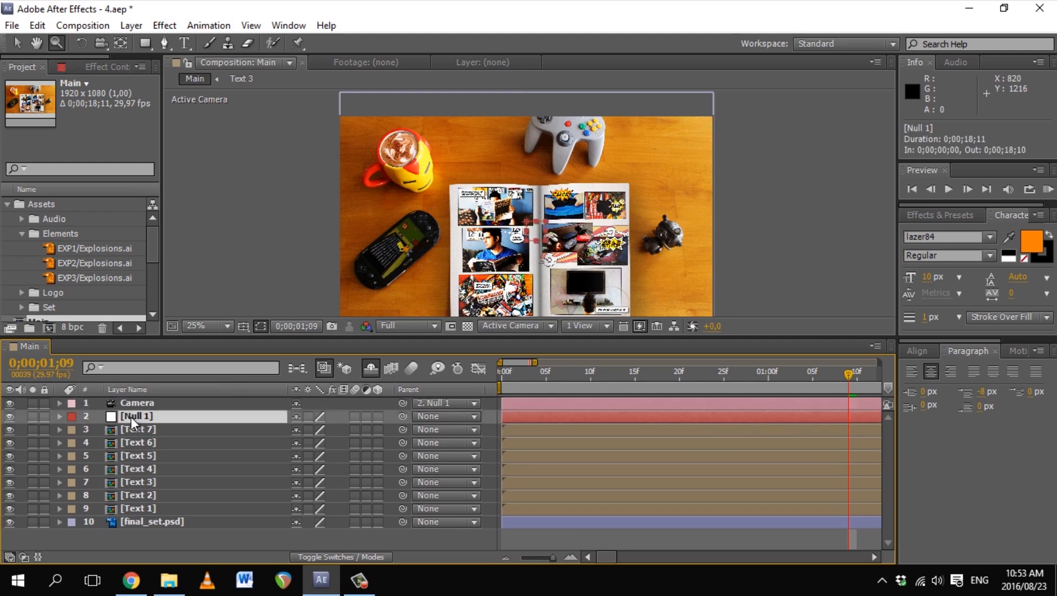
key(p)
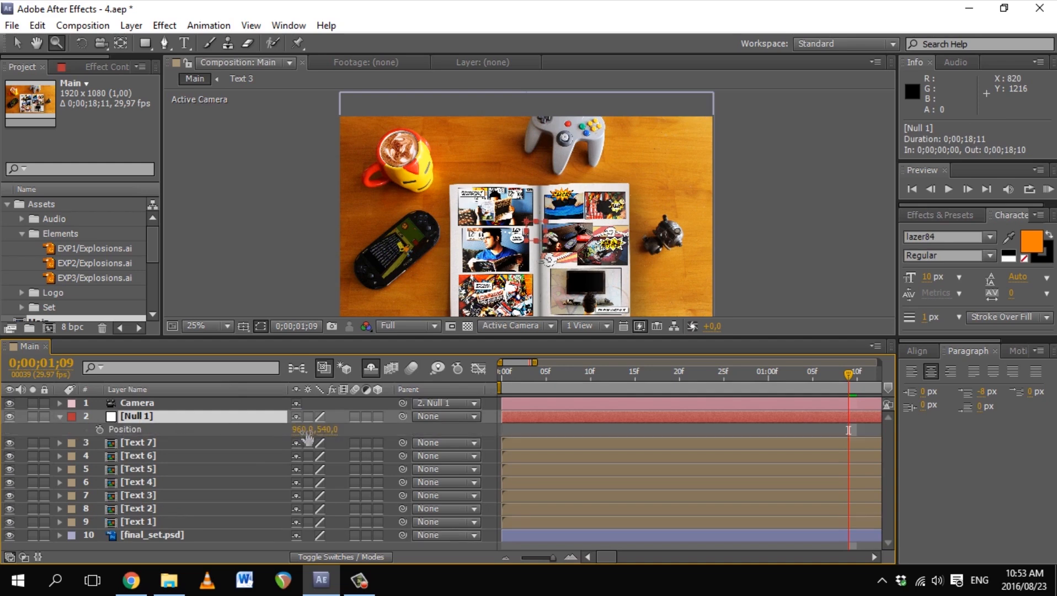
Step: Test shifting Null 1's position horizontally and vertically, undoing each change
mouse_move(320, 429)
mouse_down()
mouse_move(473, 433)
mouse_move(307, 433)
mouse_up()
key(ctrl+z)
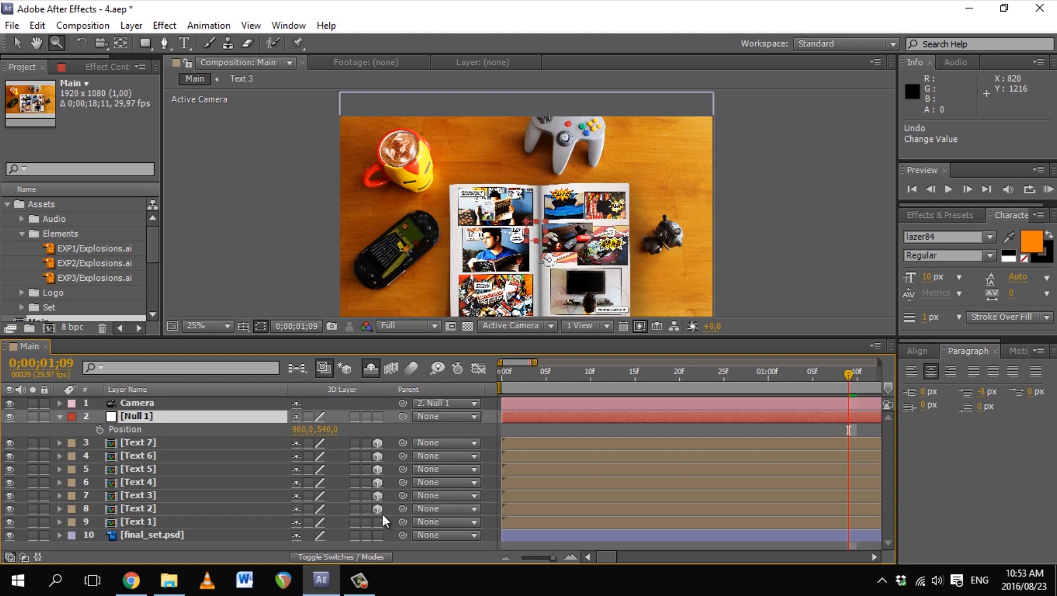
drag(304, 429, 457, 457)
key(ctrl+z)
drag(330, 430, 507, 386)
key(ctrl+z)
Step: Make Null 1 3D, test its rotation, orientation and position with undos, and return to frame 0
click(377, 417)
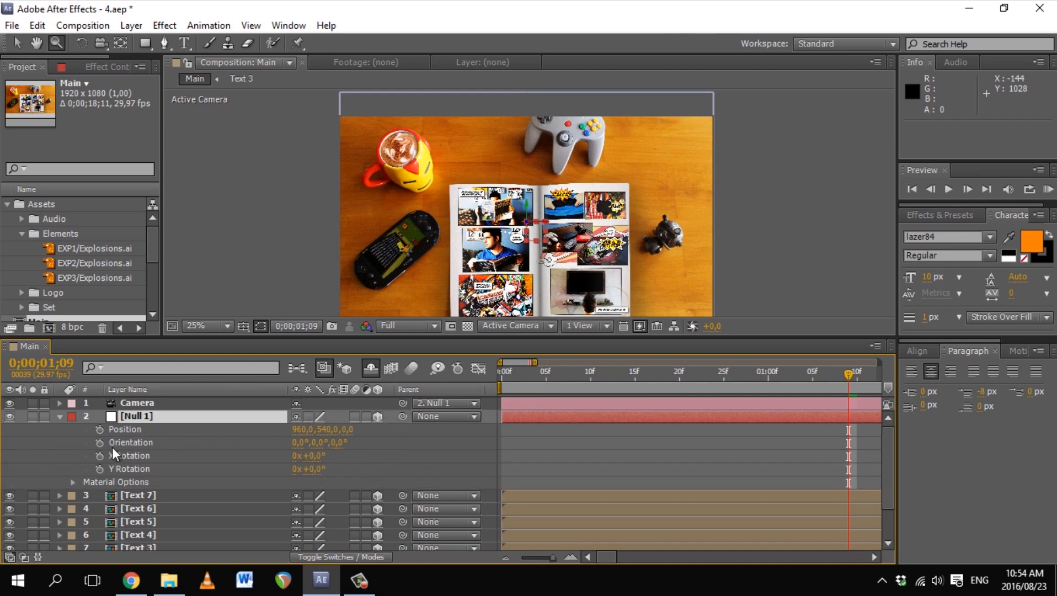
drag(309, 456, 288, 468)
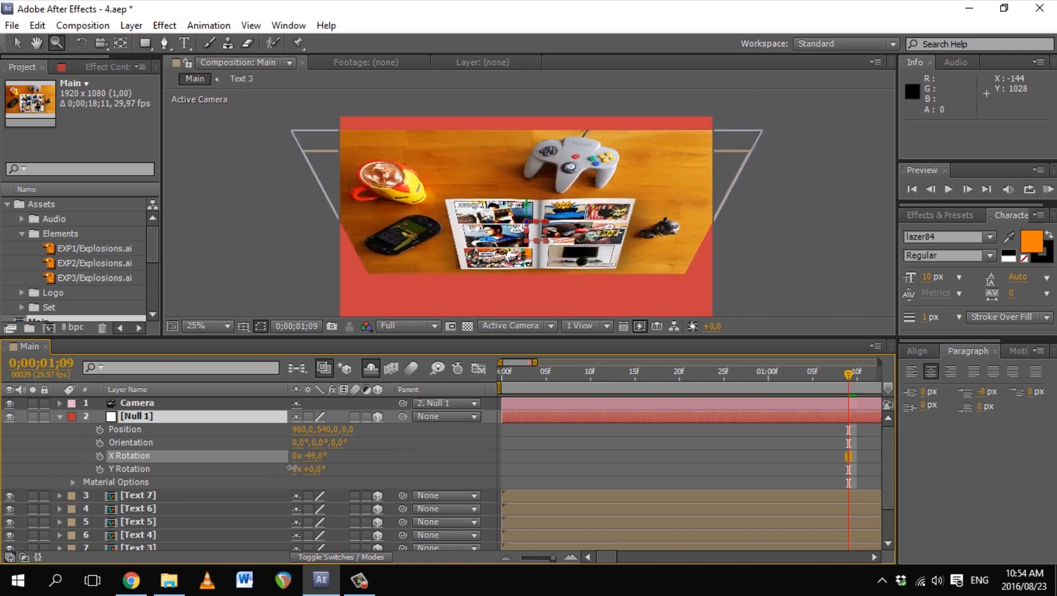
key(ctrl+z)
drag(316, 468, 295, 465)
key(ctrl+z)
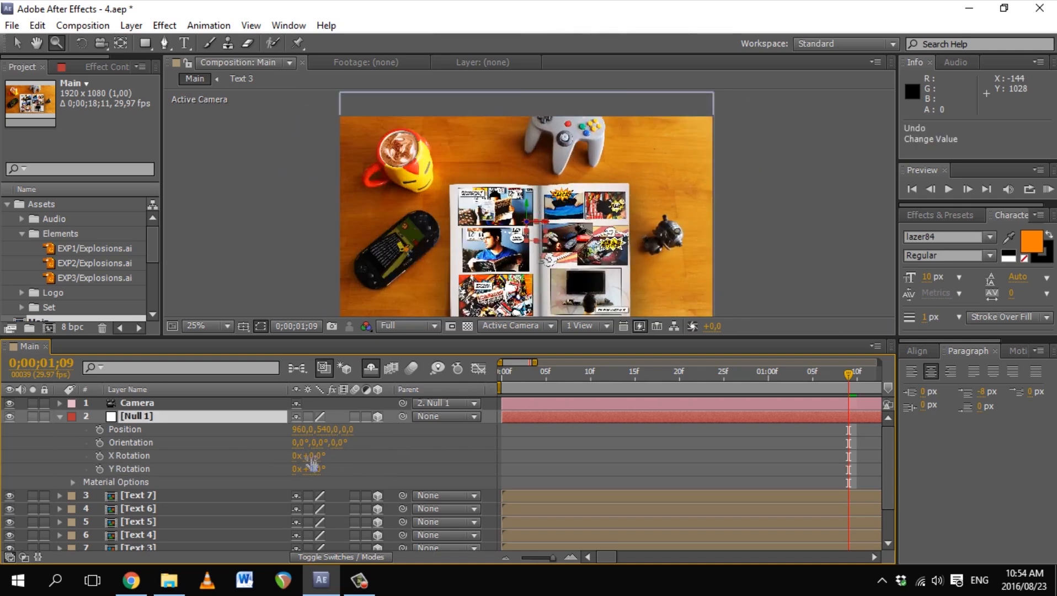
drag(337, 443, 637, 425)
key(ctrl+z)
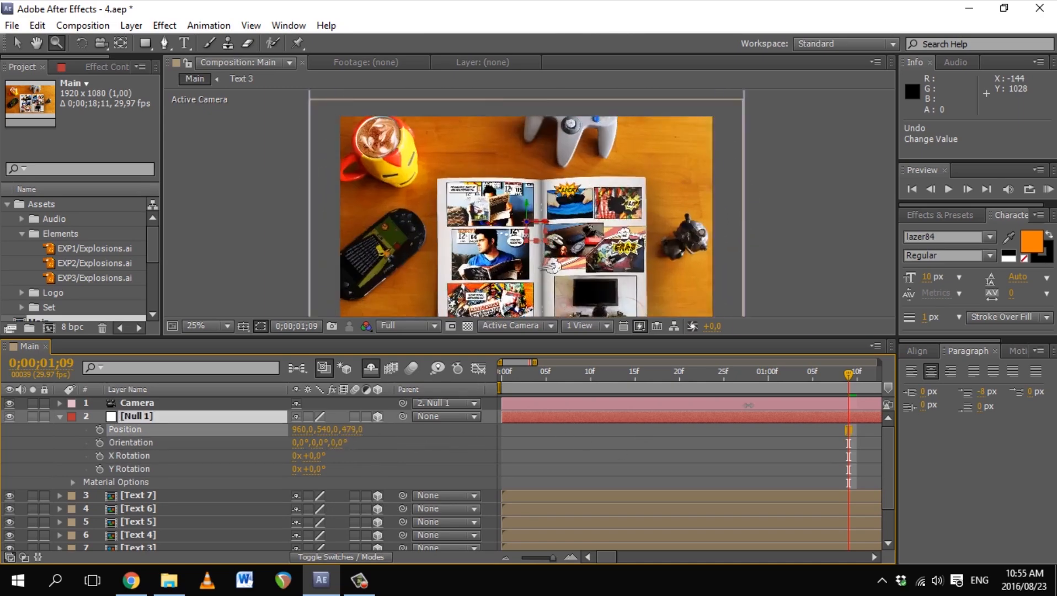
click(99, 429)
drag(354, 429, 453, 429)
key(ctrl+z)
key(ctrl+z)
key(ctrl+z)
drag(676, 381, 499, 382)
click(60, 417)
Step: Keyframe Null 1's Position at frame 0 with 957, 546, 0
click(145, 418)
key(p)
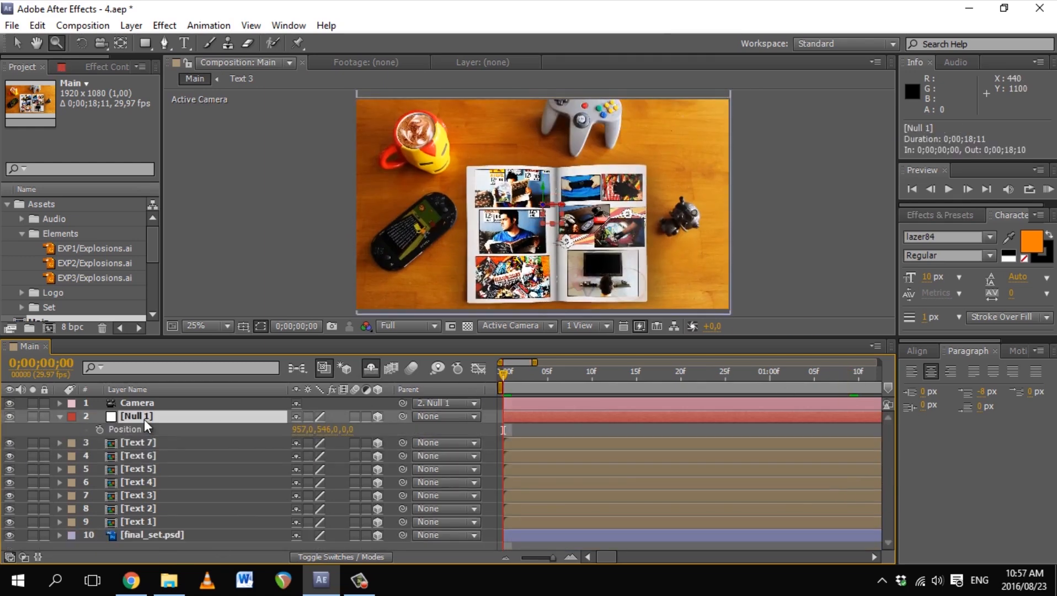
click(98, 430)
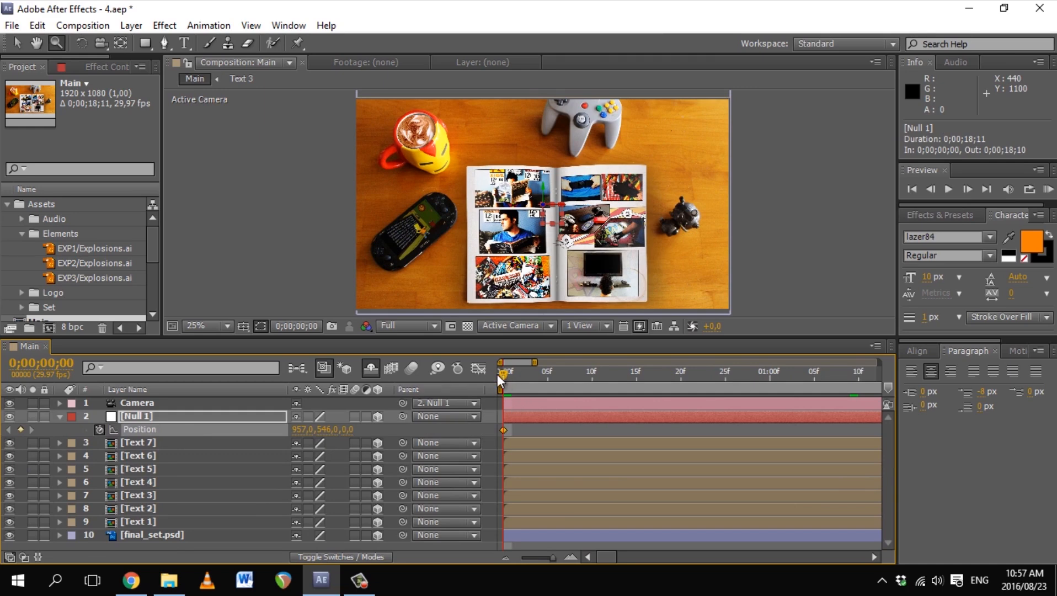
Step: Preview the animation and move the playhead to 0;00;00;26
drag(498, 374, 539, 372)
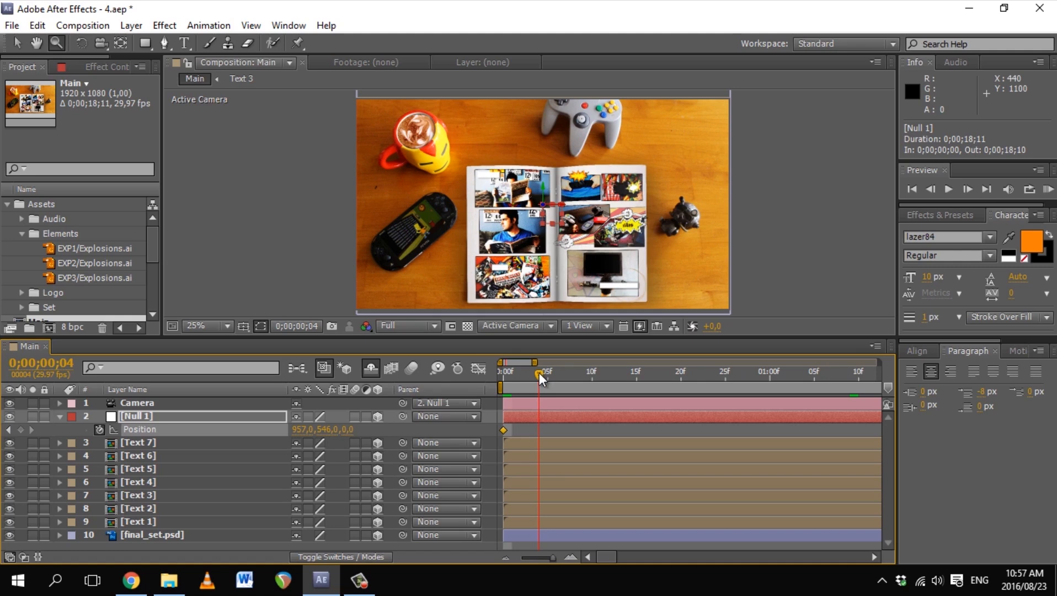
drag(537, 372, 500, 377)
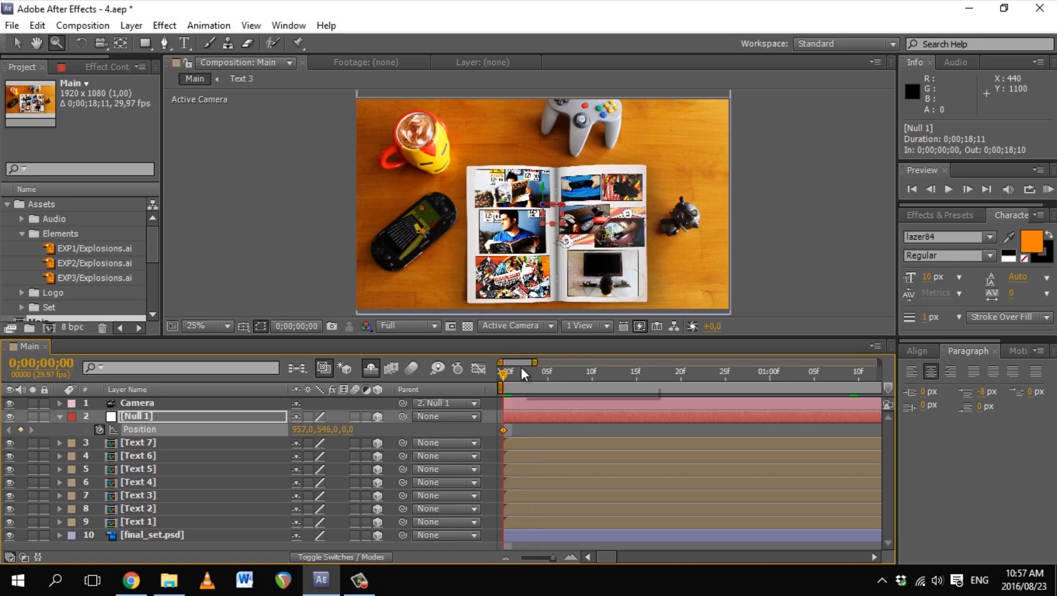
key(KP_0)
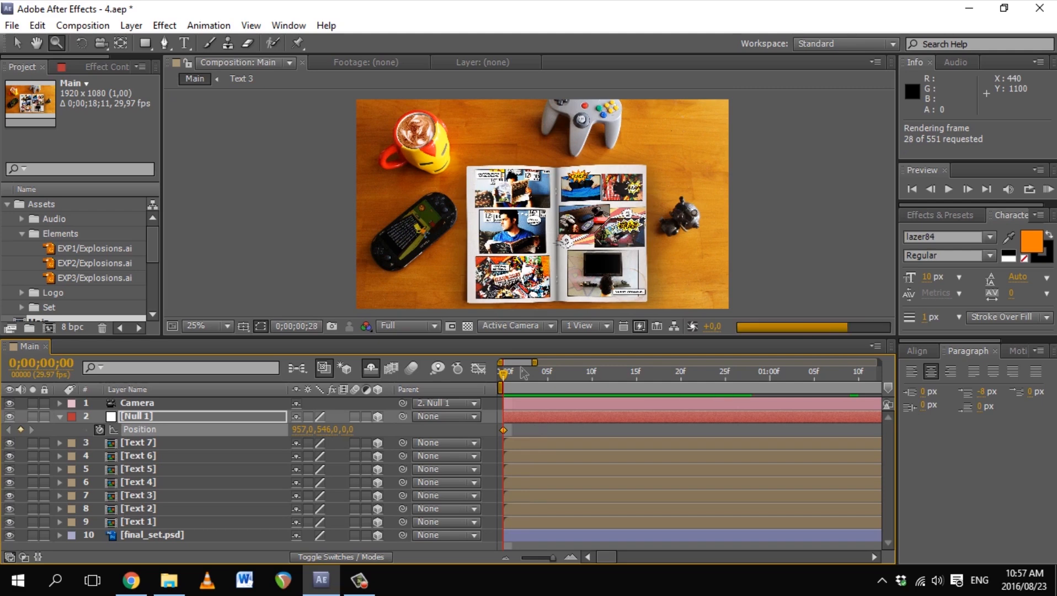
key(space)
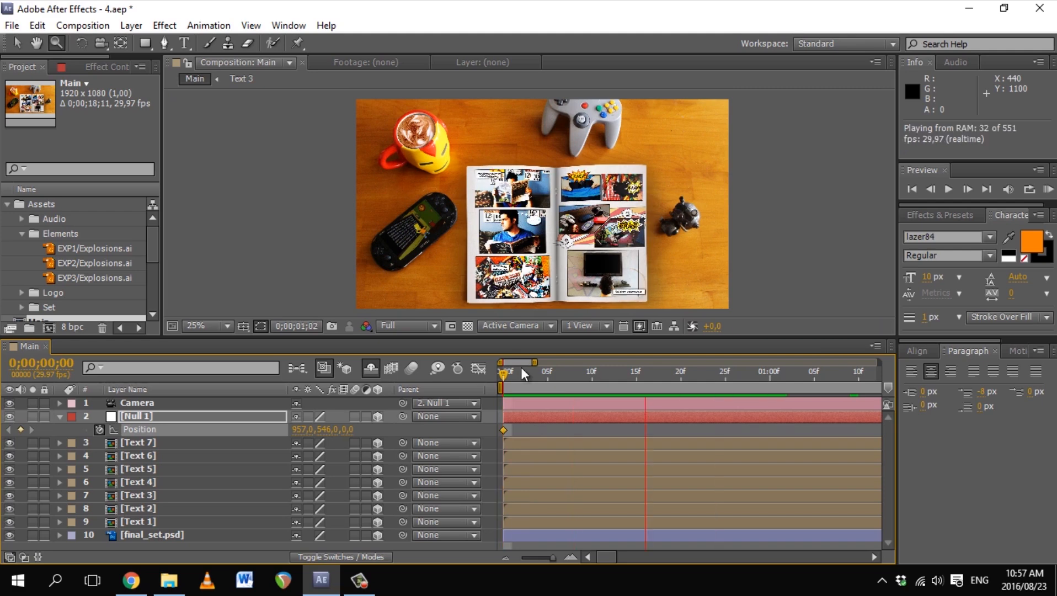
key(space)
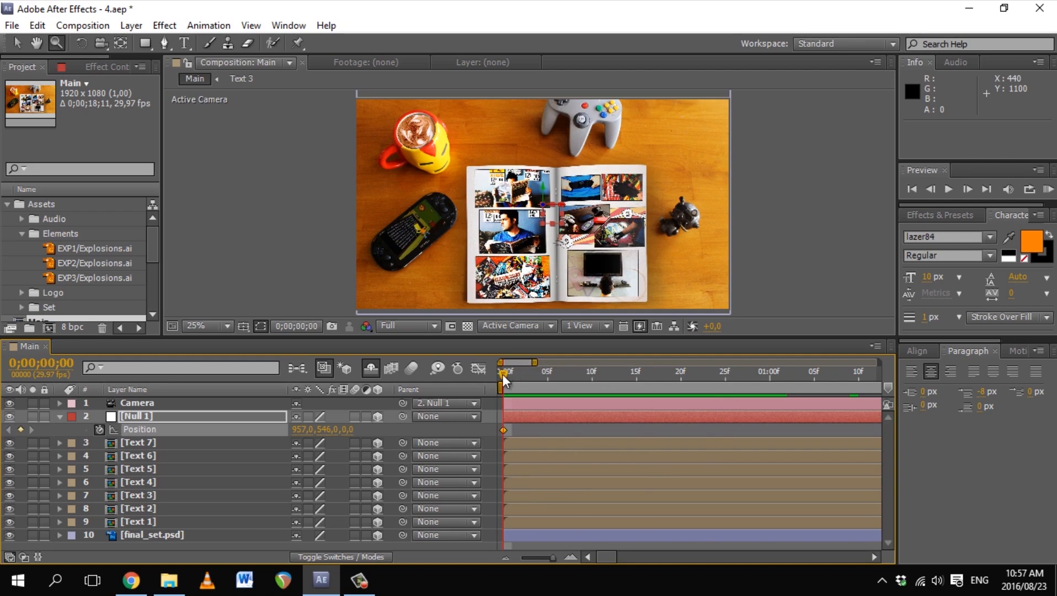
mouse_move(504, 374)
mouse_down()
mouse_move(577, 363)
mouse_move(765, 387)
mouse_move(737, 394)
mouse_up()
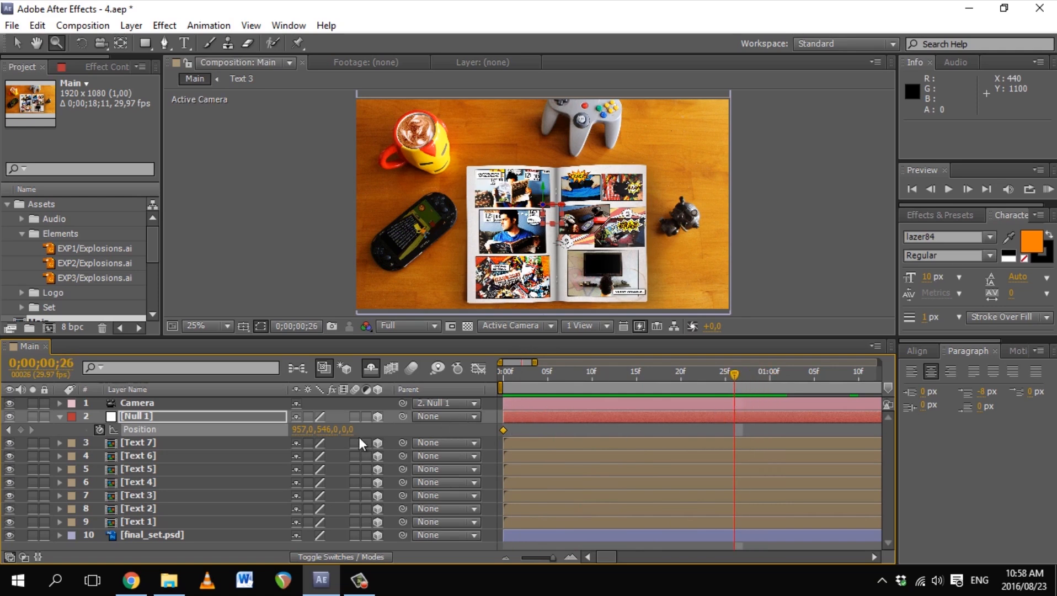
Step: At frame 26, set Null 1's Position to 802, 465, 2140 to frame the top-left panel
drag(384, 425, 970, 359)
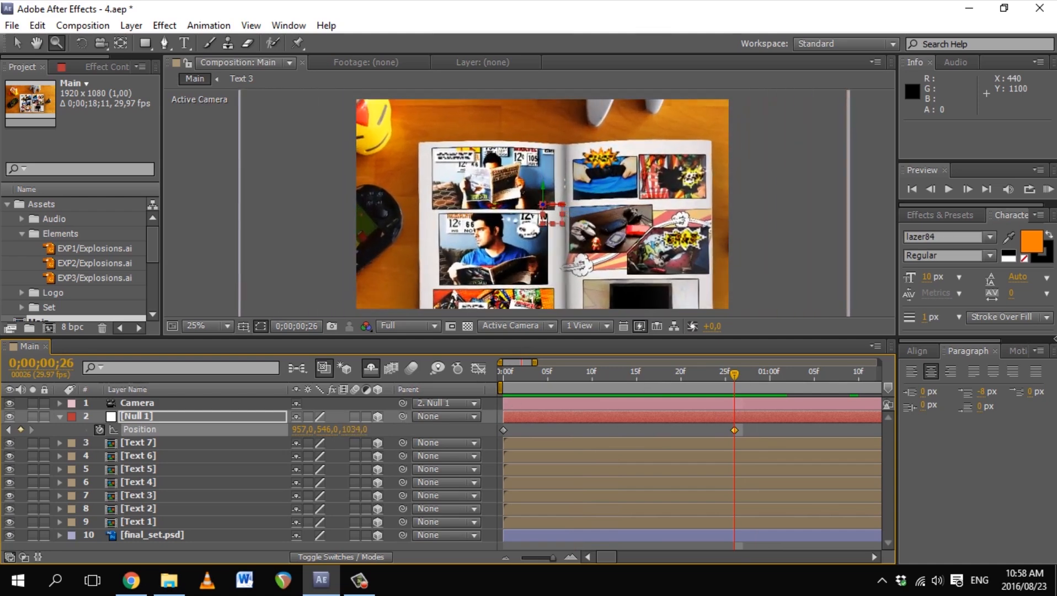
key(ctrl+z)
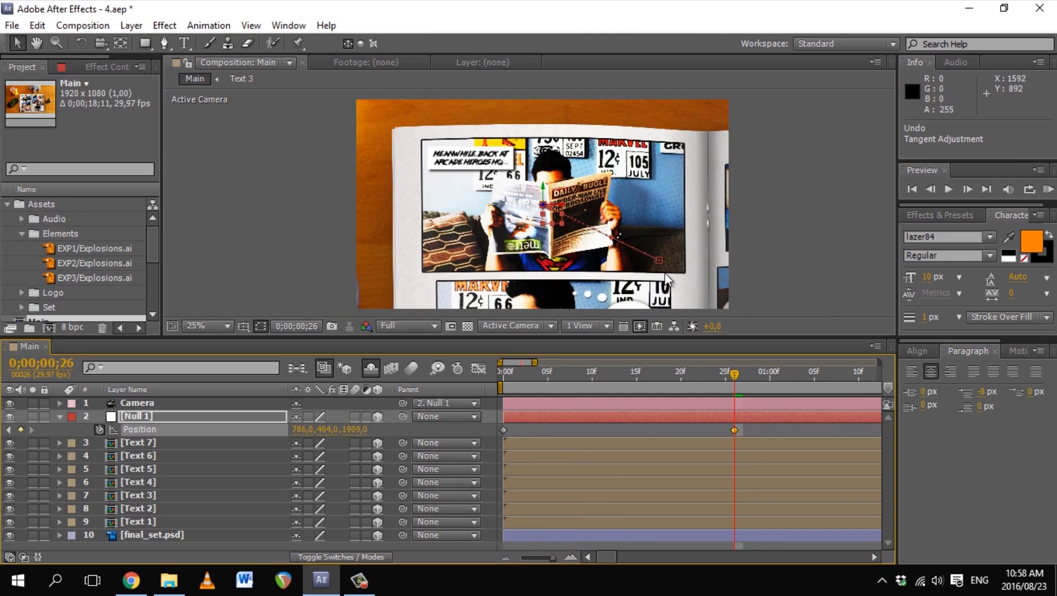
drag(359, 429, 574, 422)
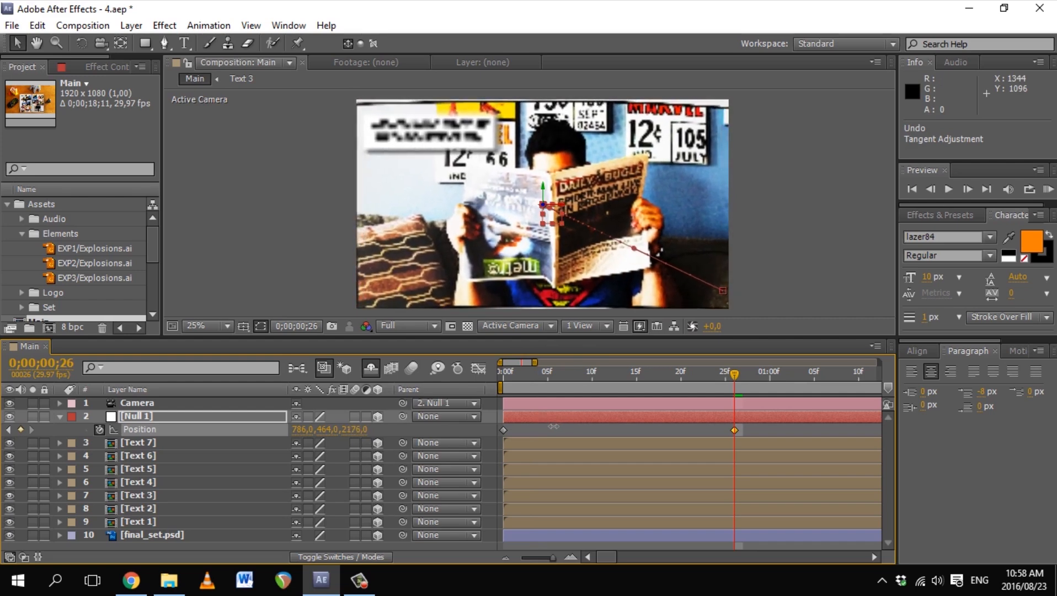
drag(333, 429, 403, 430)
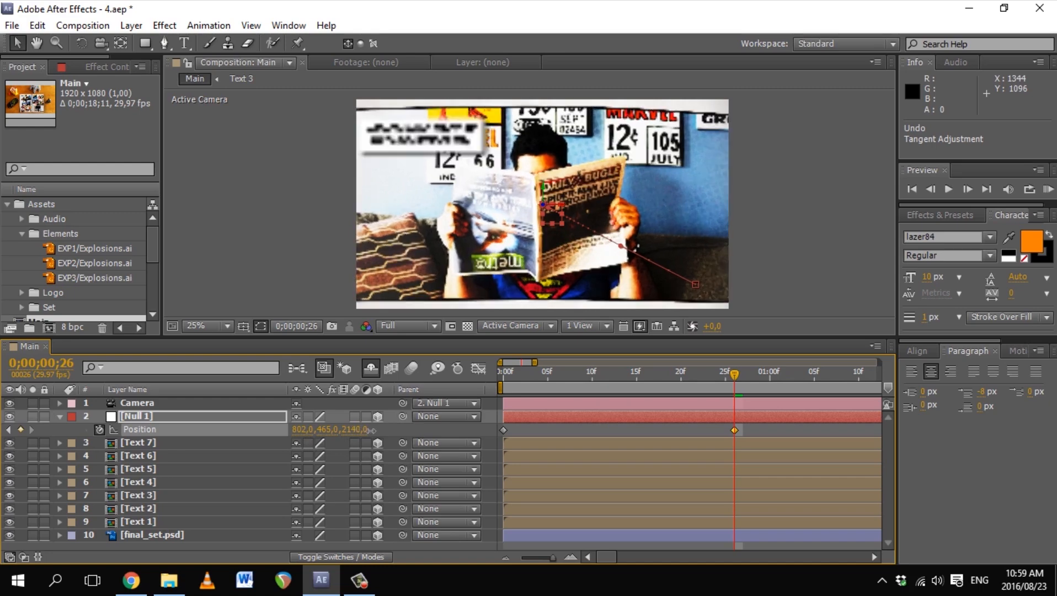
drag(745, 379, 503, 374)
Step: Preview the camera push-in and hide the Text 1 through Text 7 layers
key(space)
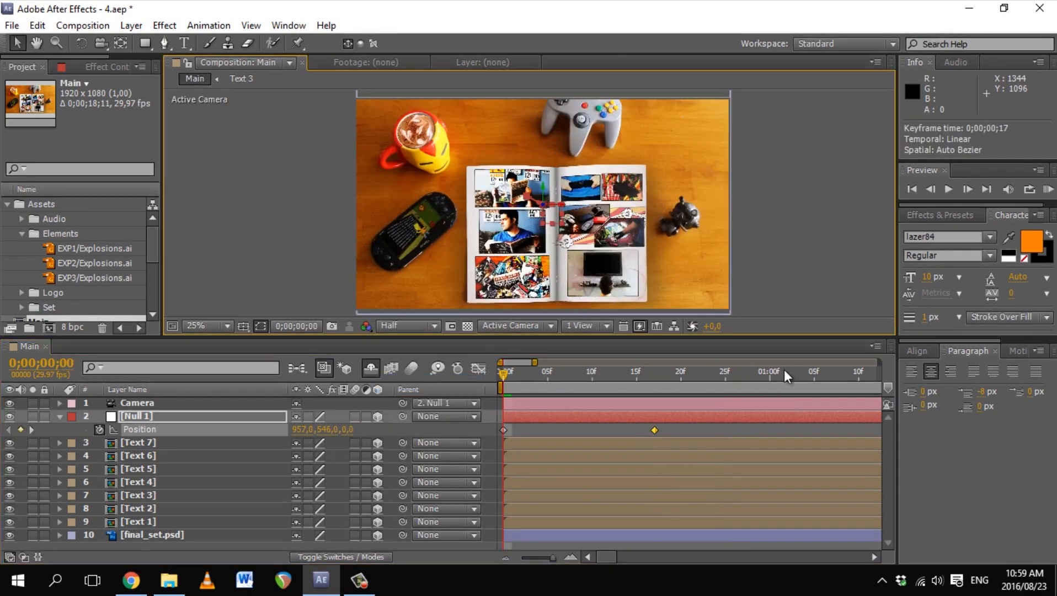
key(KP_0)
key(space)
drag(9, 443, 8, 461)
drag(8, 514, 8, 519)
Step: Move the push-in keyframe to frame 11 and paste a copy at frame 18 to hold it
drag(653, 430, 604, 434)
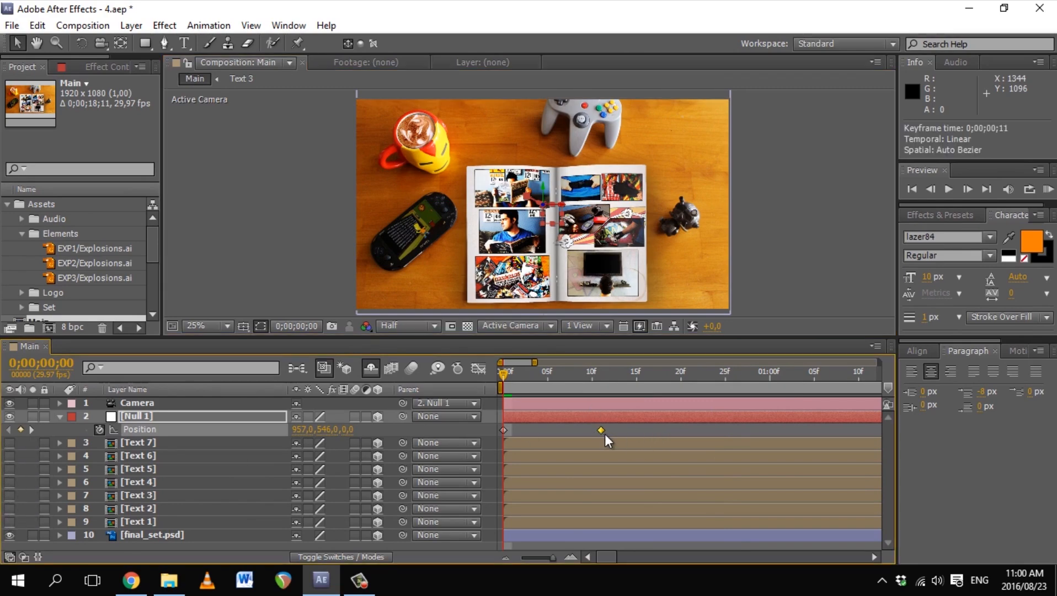
key(KP_0)
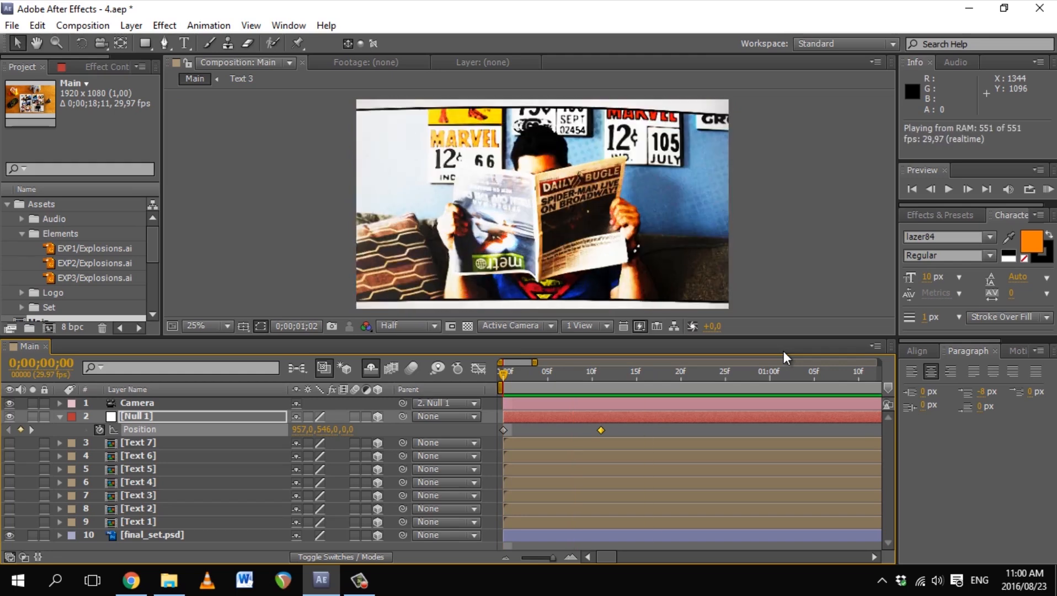
key(space)
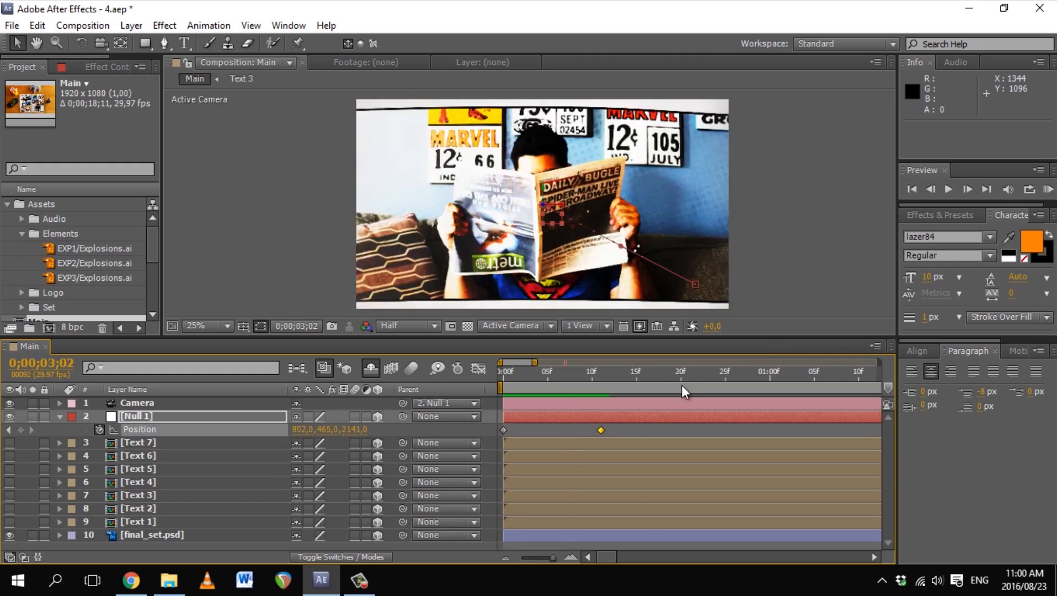
click(601, 429)
key(ctrl+c)
drag(644, 371, 730, 385)
key(ctrl+v)
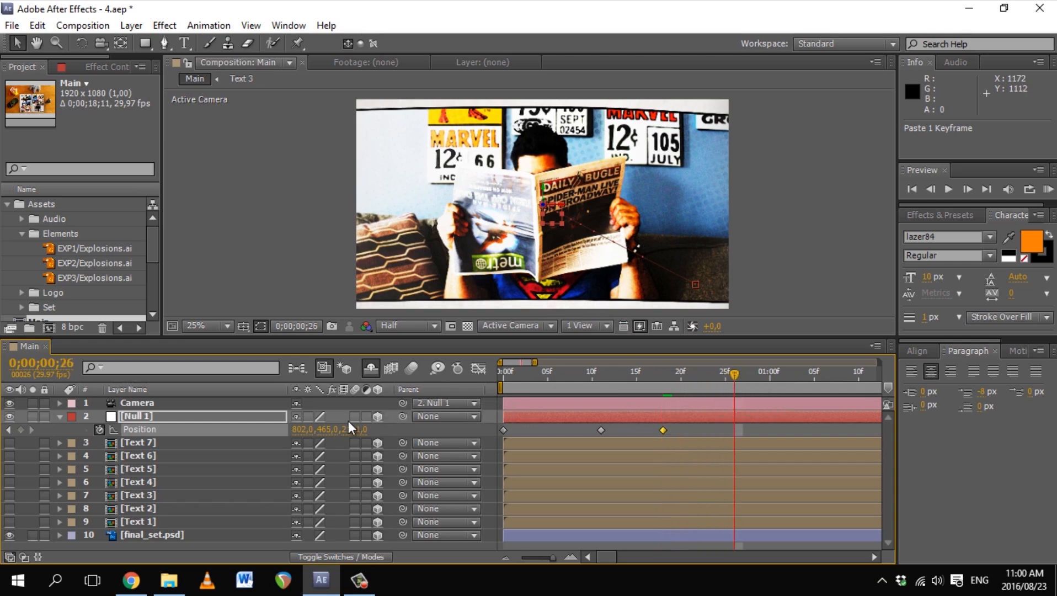
Step: At frame 26, scrub Null 1 Position to 802, 689, 2088 to frame the blue-shirt reader panel
drag(330, 430, 494, 429)
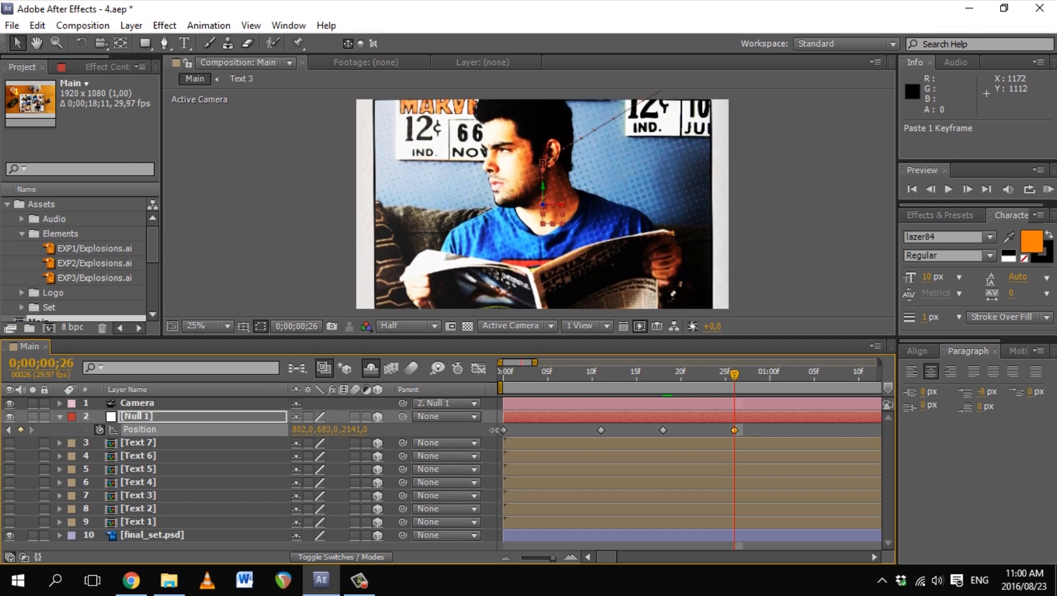
mouse_move(494, 430)
mouse_down()
mouse_move(522, 428)
mouse_move(496, 433)
mouse_up()
drag(362, 431, 320, 431)
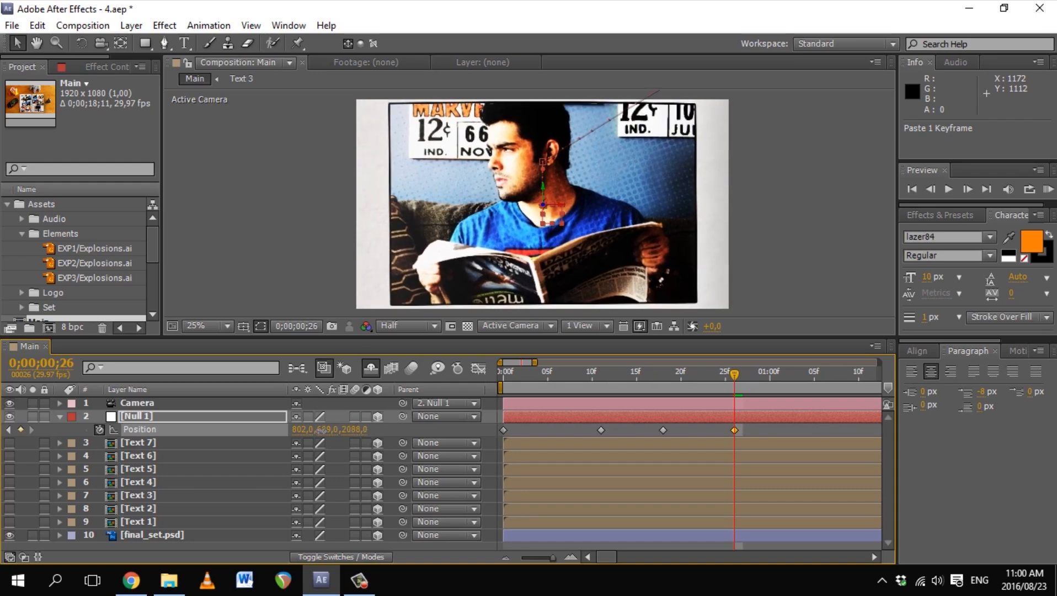
mouse_move(734, 375)
mouse_down()
mouse_move(646, 384)
mouse_move(734, 365)
mouse_up()
drag(326, 430, 324, 428)
Step: Paste that Position keyframe at 1;04 to hold the same framing
drag(735, 375, 806, 376)
key(ctrl+v)
mouse_move(805, 375)
mouse_down()
mouse_move(603, 375)
mouse_move(805, 376)
mouse_up()
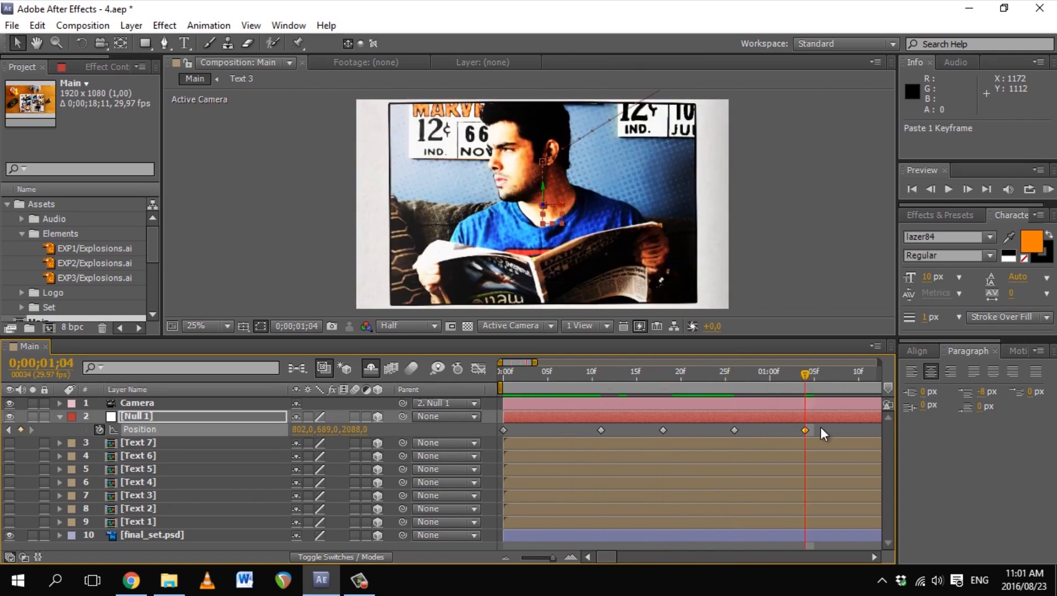
Step: Key Null 1 Position at 1;16 to 802, 922, 2181, zooming in on the comic-pile panel
drag(820, 427, 545, 422)
drag(531, 377, 633, 377)
key(ctrl+v)
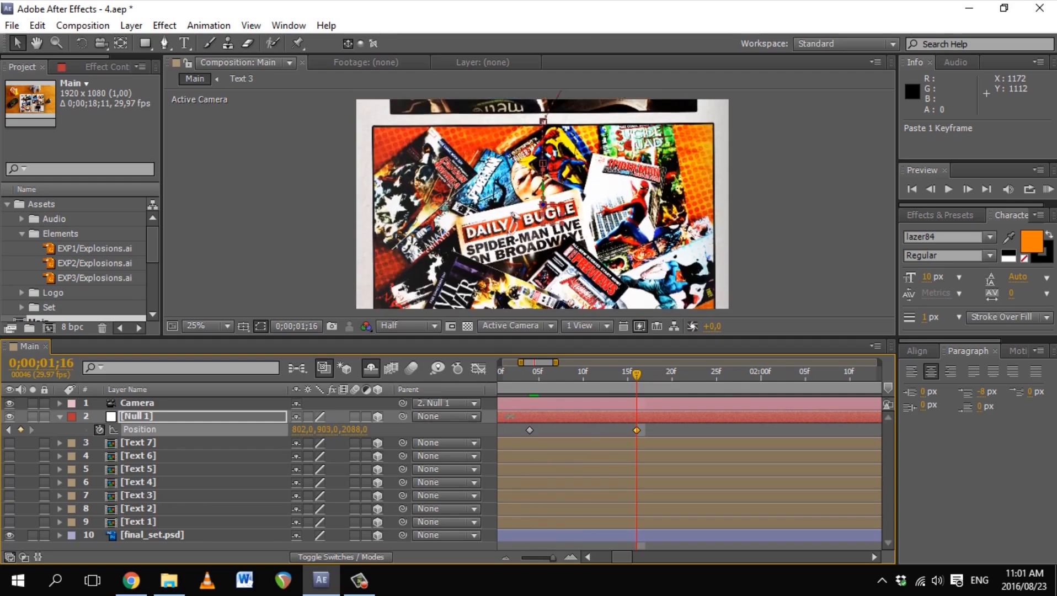
drag(379, 429, 435, 438)
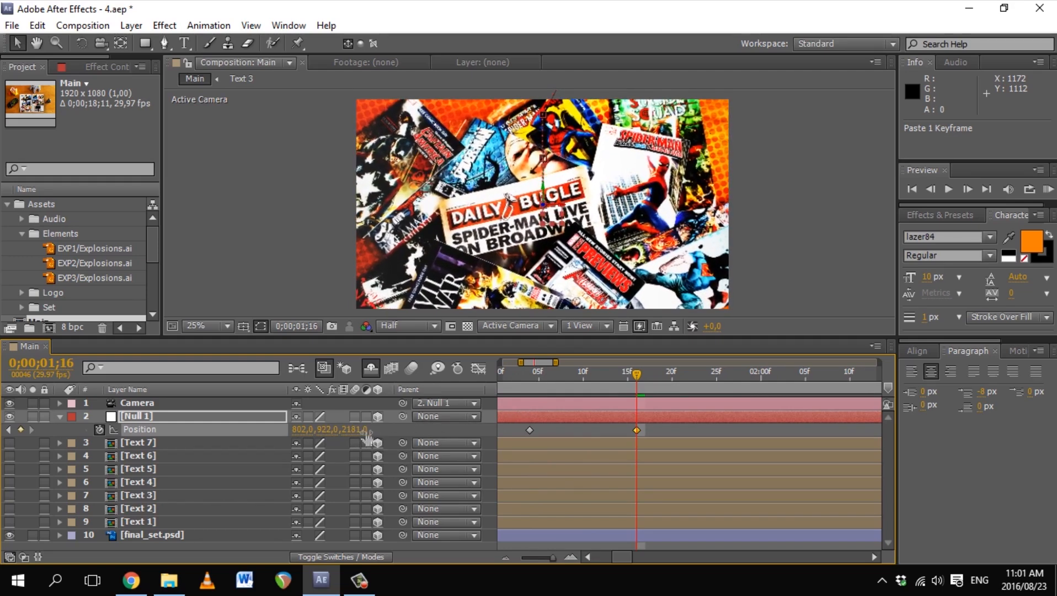
Step: Back at 1;04, reveal Null 1's rotation properties and set an Orientation keyframe
click(532, 378)
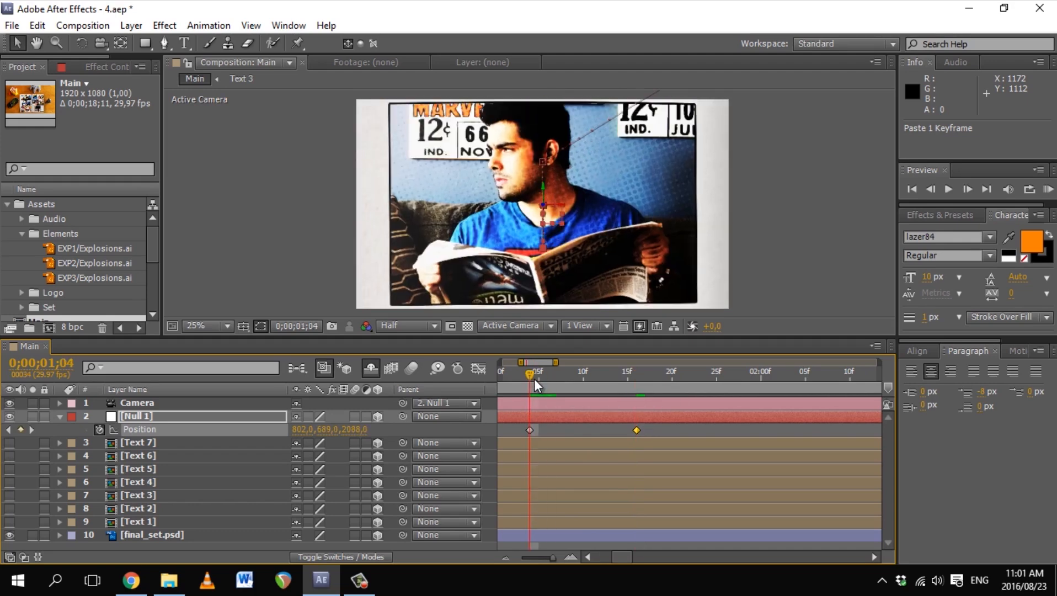
click(188, 389)
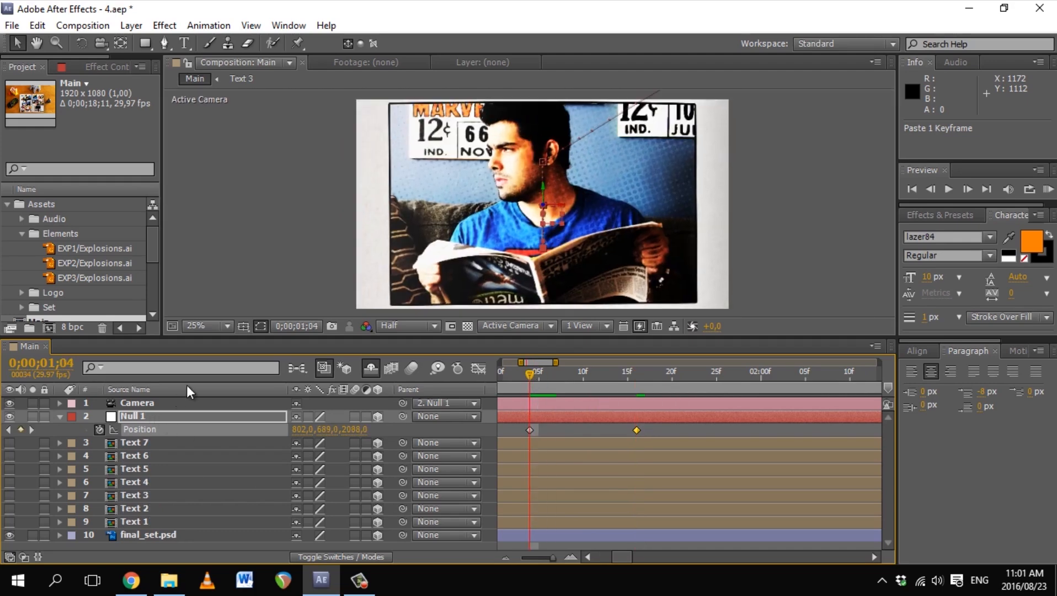
key(shift+r)
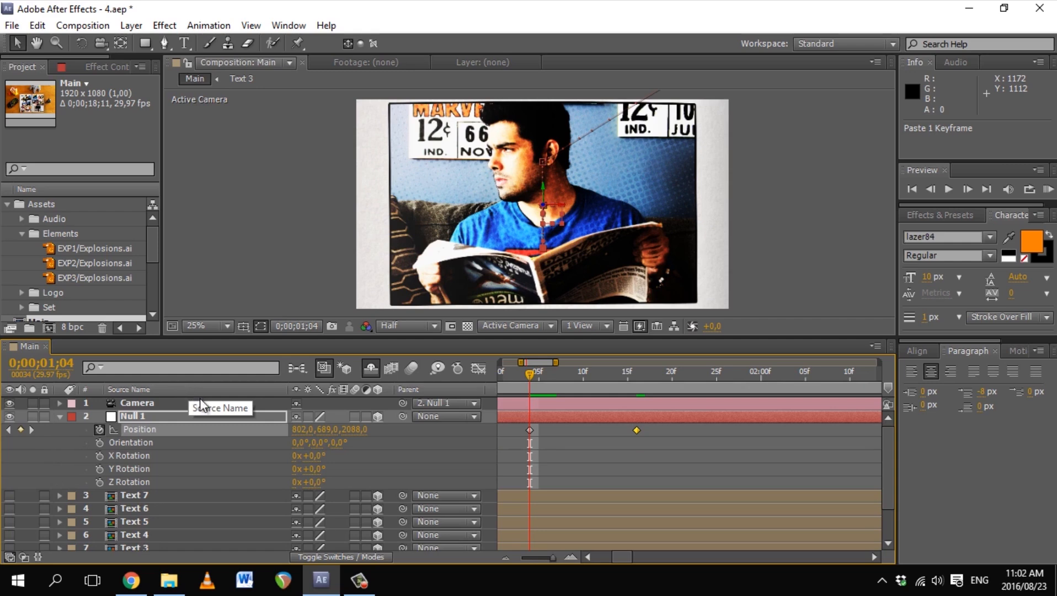
click(102, 441)
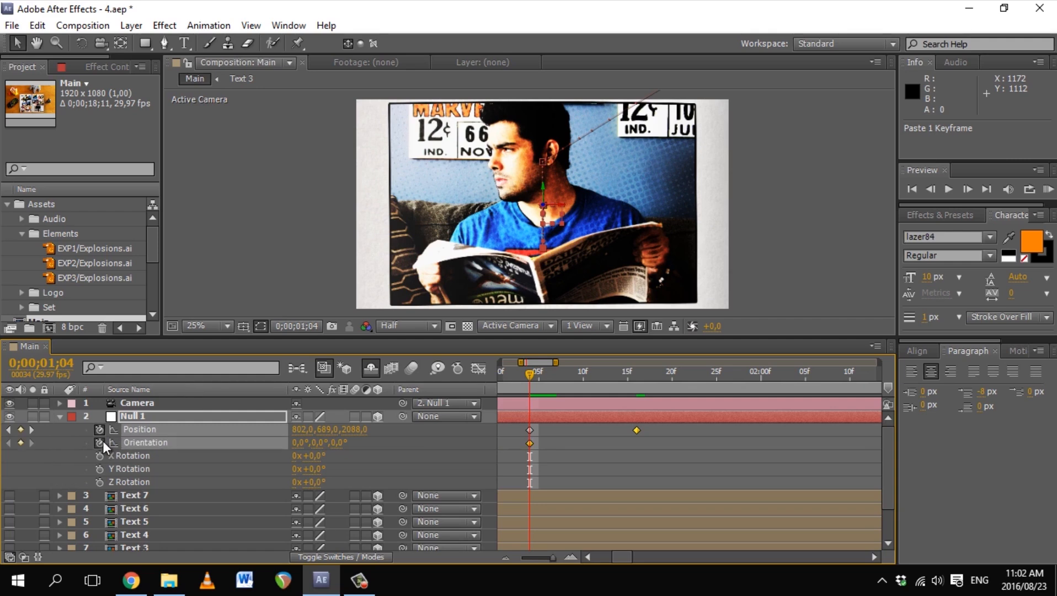
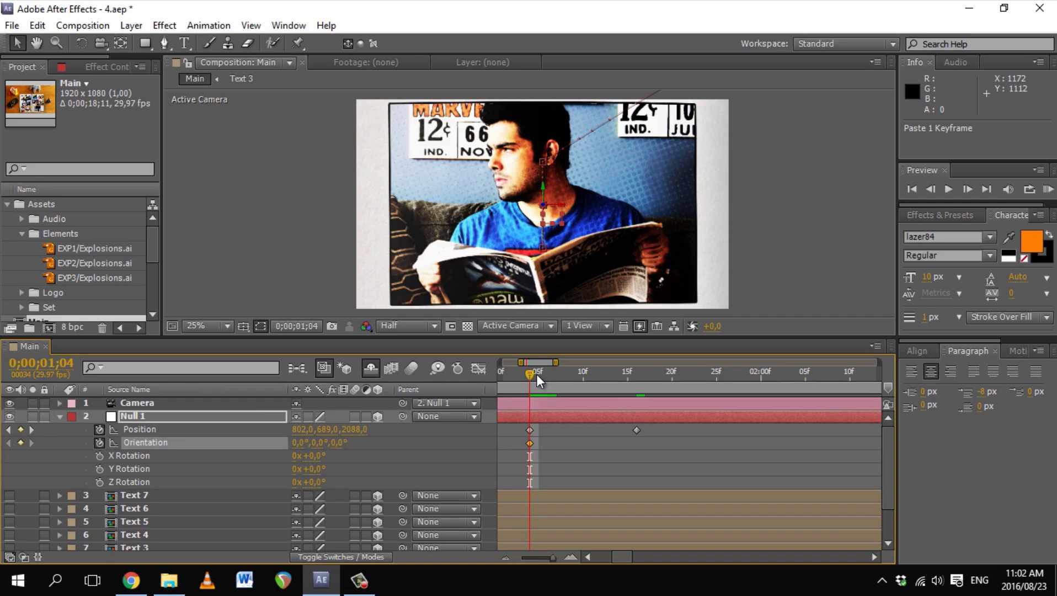
Step: Key Null 1's Z Orientation near 349–350° at 1;16 and paste that pose at 2;01
drag(538, 380, 635, 378)
mouse_move(342, 443)
mouse_down()
mouse_move(333, 446)
mouse_move(446, 449)
mouse_move(325, 432)
mouse_move(291, 452)
mouse_move(340, 443)
mouse_up()
drag(638, 374, 588, 362)
click(511, 375)
drag(512, 375, 690, 377)
shift+click(645, 429)
key(ctrl+c)
key(ctrl+v)
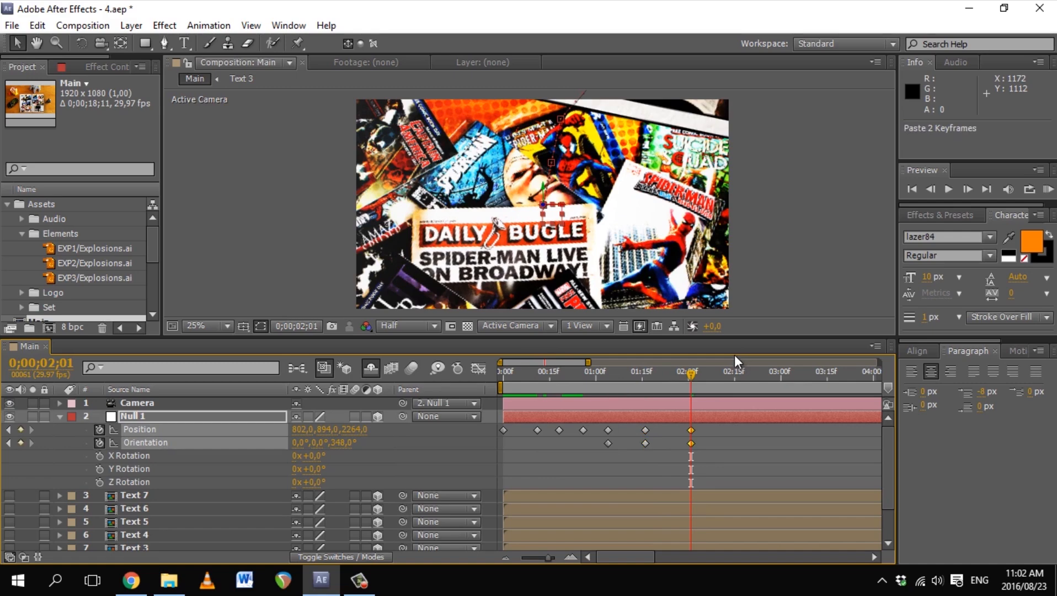
Step: At 2;10 level Null 1's Z Orientation to 0° and move it to 1120, 666, copying the pose to 2;22
drag(689, 376, 719, 377)
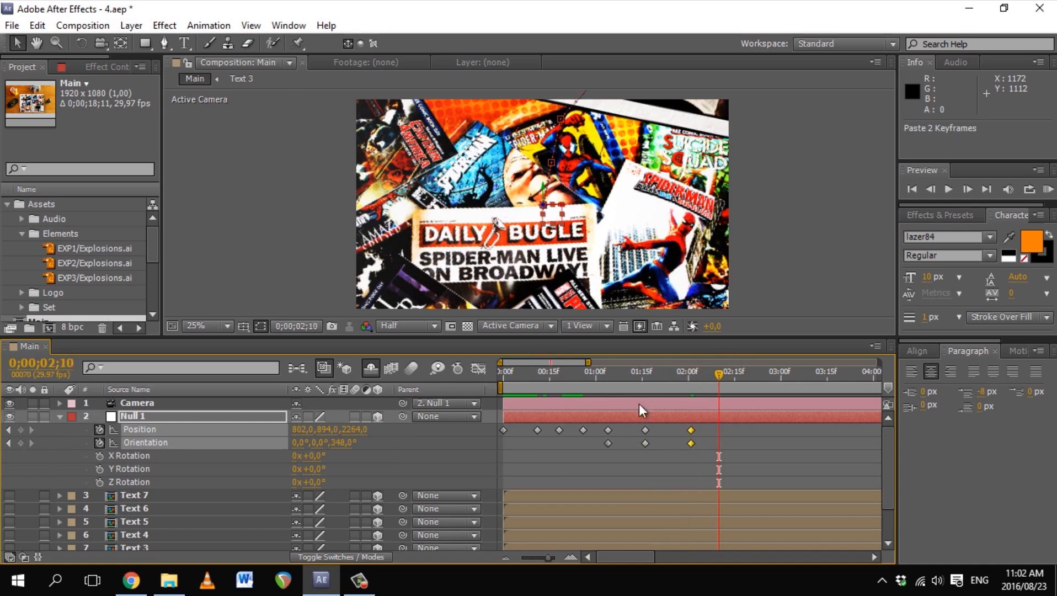
drag(337, 445, 559, 454)
drag(330, 430, 237, 436)
drag(719, 375, 756, 380)
drag(728, 423, 711, 449)
key(ctrl+c)
key(ctrl+v)
Step: Key Null 1 at 3;00 shifted toward 1349, 457 with depth 2309 and a new orientation
drag(756, 376, 781, 380)
drag(357, 430, 393, 438)
drag(302, 430, 341, 455)
drag(781, 377, 756, 378)
drag(302, 430, 317, 433)
drag(757, 377, 749, 378)
drag(588, 362, 611, 362)
Step: Paste poses at 3;12 and 3;22, then push the camera over the TV panel at 5;11 with depth 1717
key(ctrl+v)
mouse_move(719, 377)
mouse_down()
mouse_move(819, 378)
mouse_move(734, 377)
mouse_up()
key(ctrl+v)
key(ctrl+v)
drag(611, 363, 653, 363)
drag(662, 378, 757, 378)
Step: Key Null 1's position at 6;00, trying depth 2418 then reworking the depth value
key(ctrl+v)
drag(758, 377, 780, 379)
click(140, 430)
drag(302, 430, 327, 436)
key(apostrophe)
click(757, 443)
key(ctrl+z)
click(780, 429)
drag(780, 376, 813, 378)
key(ctrl+v)
drag(359, 429, 497, 435)
key(ctrl+z)
drag(358, 430, 430, 433)
Step: Preview the camera move from the start of the comp
drag(812, 377, 502, 378)
drag(653, 362, 879, 362)
key(KP_0)
key(space)
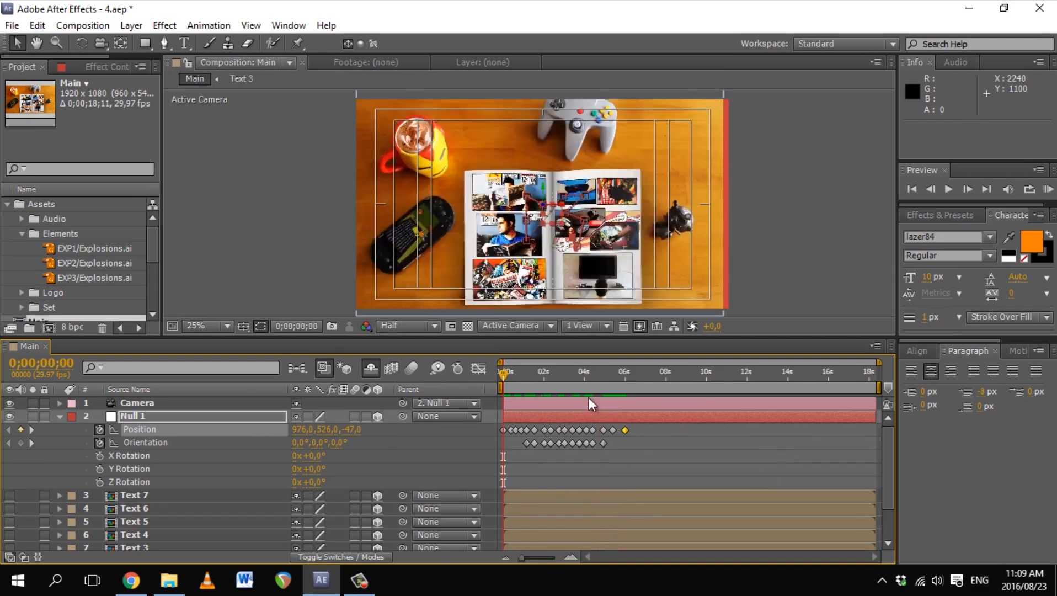
Step: Rework Null 1's orientation between 4;12 and 4;28, pasting the keyframe at 4;28
drag(589, 379, 597, 379)
drag(879, 362, 638, 362)
drag(501, 362, 583, 362)
drag(575, 378, 548, 387)
mouse_move(342, 443)
mouse_down()
mouse_move(283, 450)
mouse_move(356, 442)
mouse_up()
key(ctrl+c)
drag(548, 376, 631, 381)
key(ctrl+v)
drag(632, 380, 696, 414)
Step: Copy the Position keyframe to 5;15 and preview the move again from the start
click(697, 430)
key(ctrl+c)
drag(697, 376, 719, 381)
key(ctrl+v)
drag(718, 381, 591, 386)
drag(583, 363, 523, 377)
key(Home)
key(KP_0)
key(space)
Step: Refine Null 1's Position keyframes at 0;11, 0;18 and 0;26
drag(638, 362, 573, 362)
drag(555, 378, 541, 377)
drag(323, 430, 337, 429)
key(ctrl+c)
drag(544, 377, 600, 381)
key(ctrl+v)
drag(324, 430, 300, 430)
drag(601, 375, 631, 380)
Step: Tweak Null 1's Position keyframes at 1;04, 1;16, 2;01 and 2;10
drag(328, 430, 333, 430)
drag(631, 375, 676, 381)
mouse_move(301, 430)
mouse_down()
mouse_move(365, 418)
mouse_move(320, 430)
mouse_up()
drag(676, 375, 733, 380)
drag(325, 429, 331, 430)
drag(732, 377, 767, 382)
drag(302, 430, 309, 430)
Step: Paste Position keys at 2;22 and 3;12 and adjust the poses at 3;00 and 3;22
key(ctrl+c)
drag(767, 378, 842, 381)
key(ctrl+v)
drag(301, 429, 309, 430)
drag(572, 362, 621, 363)
drag(699, 377, 748, 386)
key(ctrl+v)
drag(302, 430, 298, 439)
key(ctrl+c)
drag(748, 377, 792, 380)
key(ctrl+v)
Step: Preview the whole camera move with the full timeline in view
drag(622, 362, 724, 362)
drag(657, 375, 798, 376)
drag(798, 376, 485, 372)
key(KP_0)
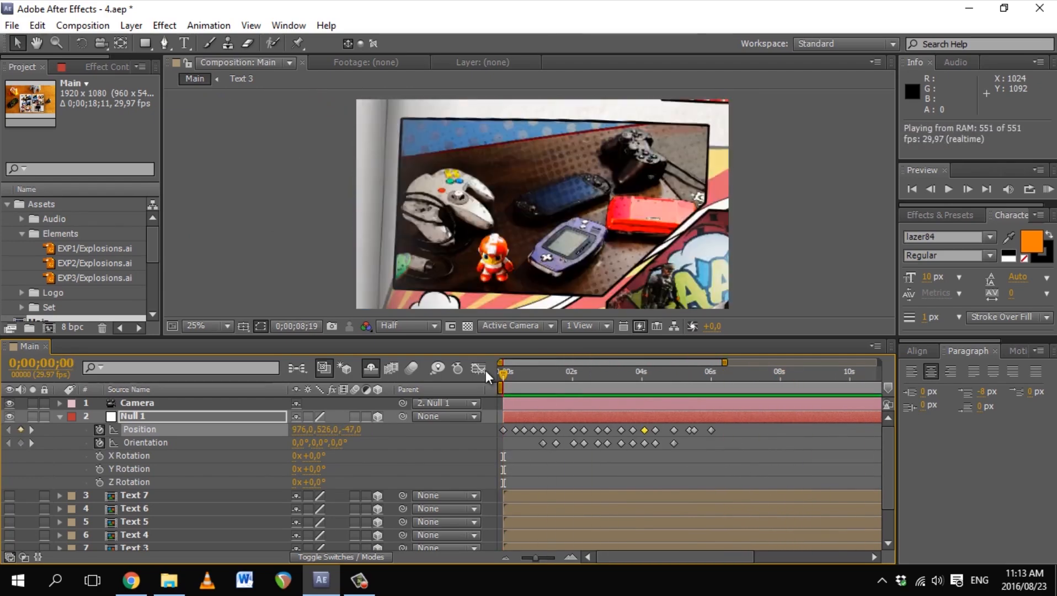
key(space)
Step: Save the project and slide all Null 1 keyframes so they start at 0;14
click(748, 458)
drag(734, 443, 511, 423)
key(ctrl+s)
drag(503, 375, 516, 389)
drag(516, 431, 520, 430)
drag(520, 376, 594, 386)
drag(725, 362, 879, 363)
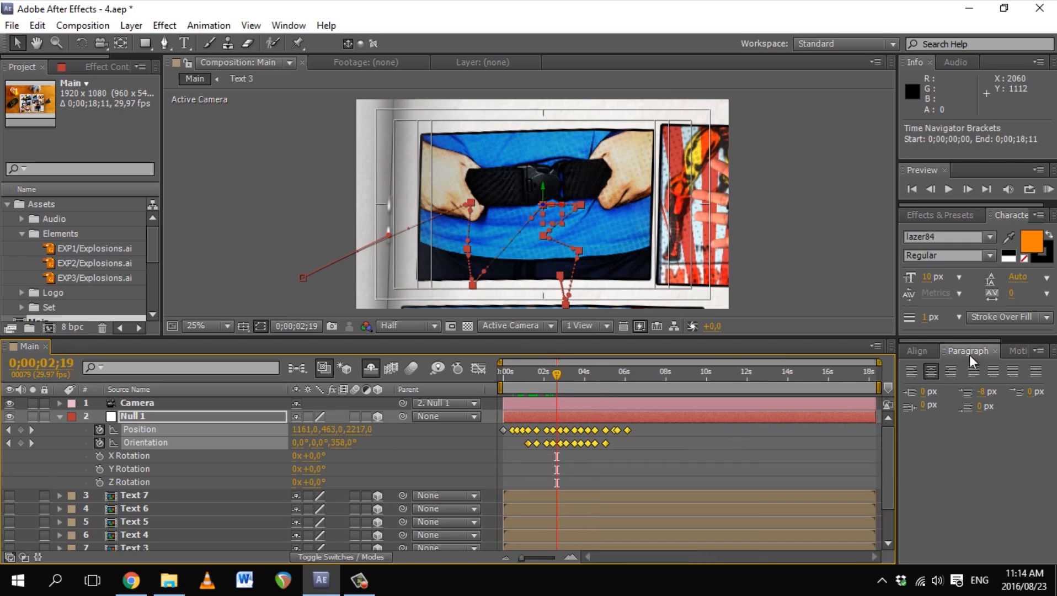
key(Home)
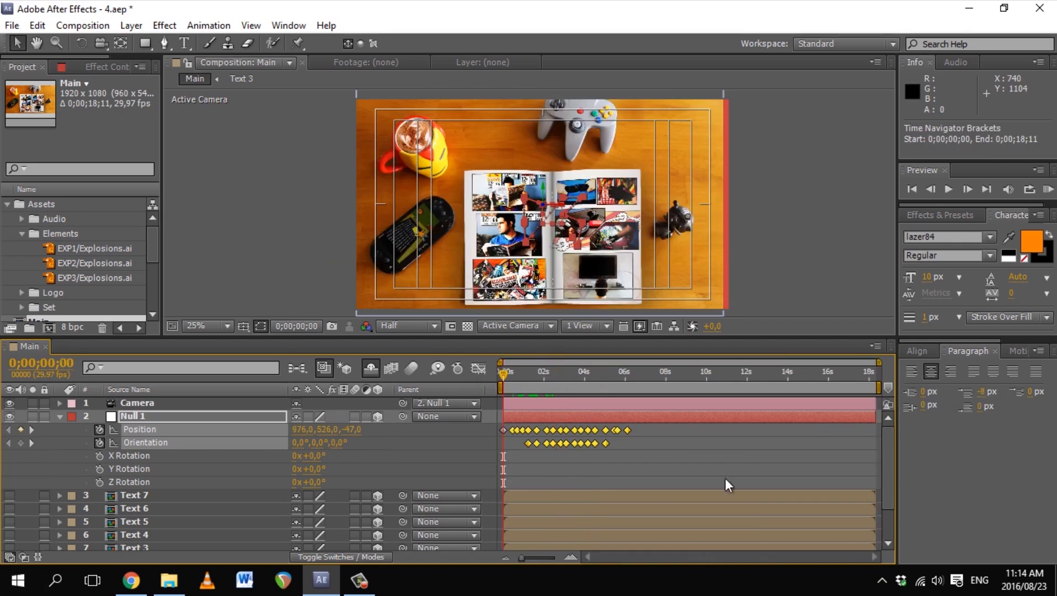
click(724, 479)
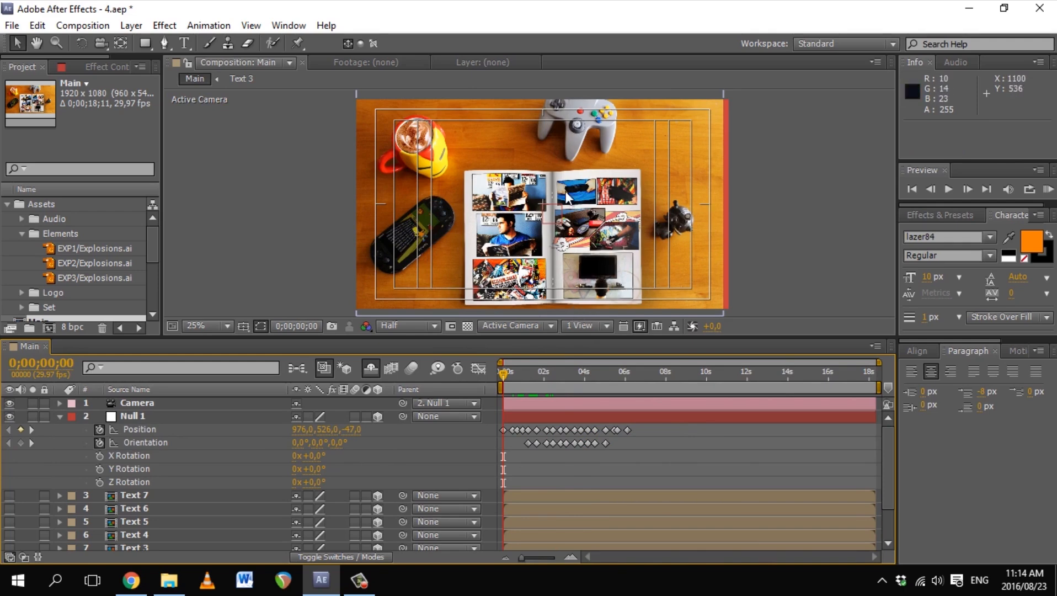
Step: Locate the 2;01 beat, then drop markers 2 and 5 at about 5;12 and 9;27
drag(510, 371, 545, 374)
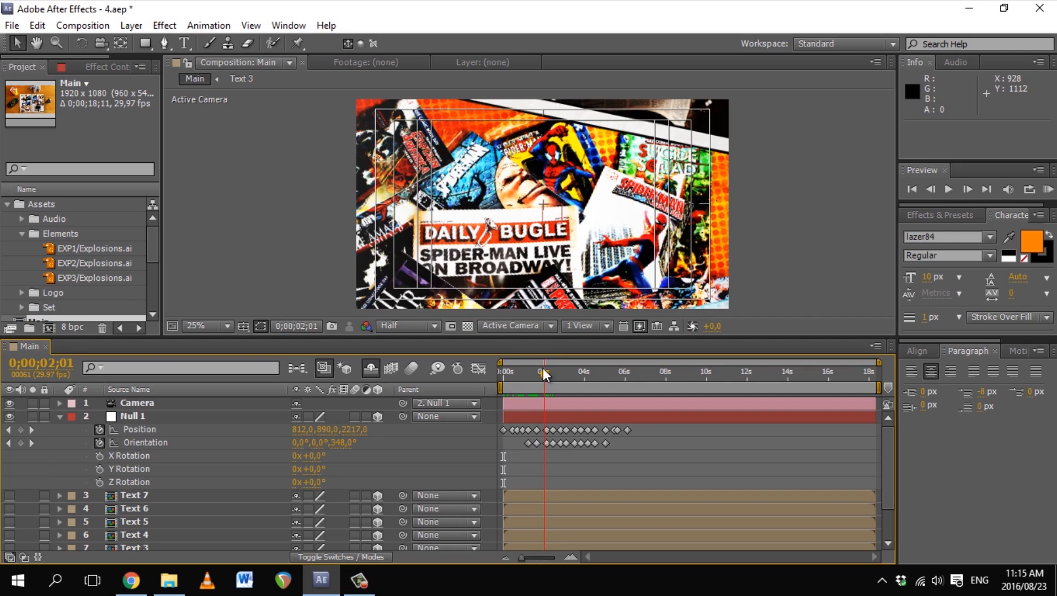
mouse_move(558, 375)
mouse_down()
mouse_move(543, 386)
mouse_move(588, 375)
mouse_move(544, 371)
mouse_move(561, 375)
mouse_up()
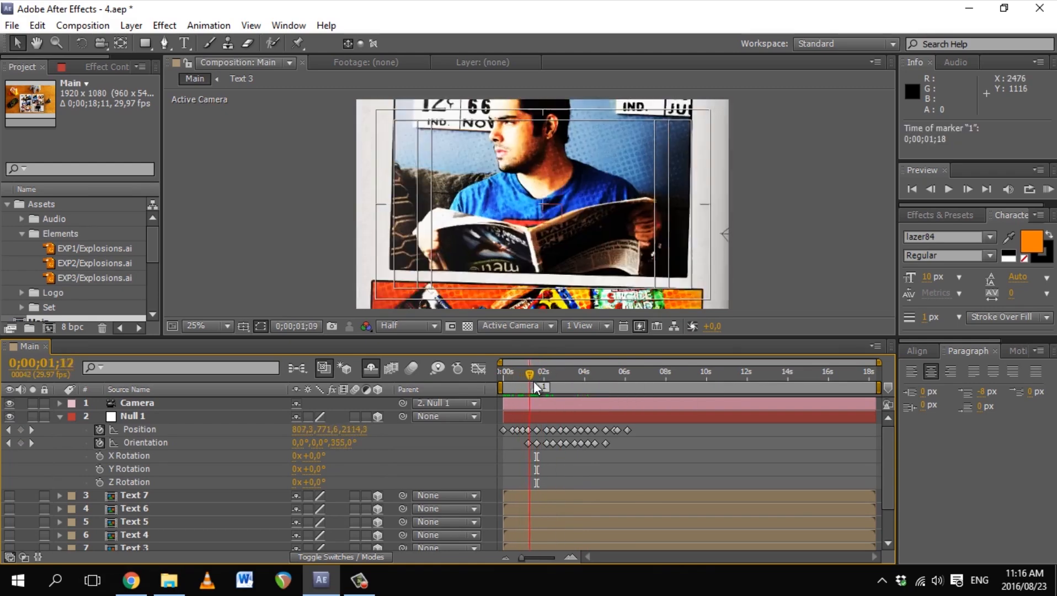
drag(542, 380, 545, 380)
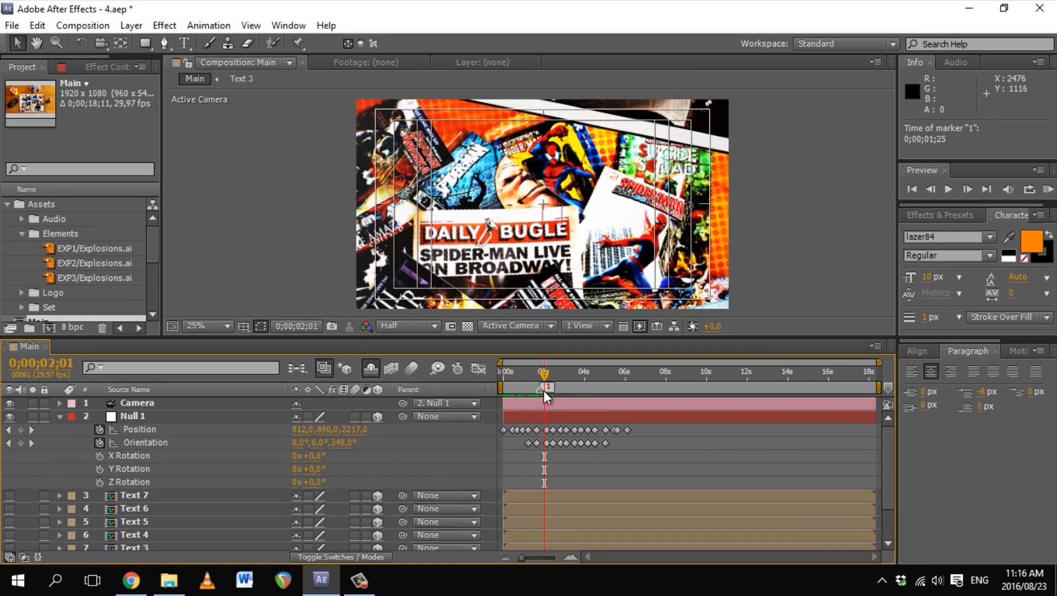
drag(889, 389, 611, 390)
drag(888, 388, 707, 397)
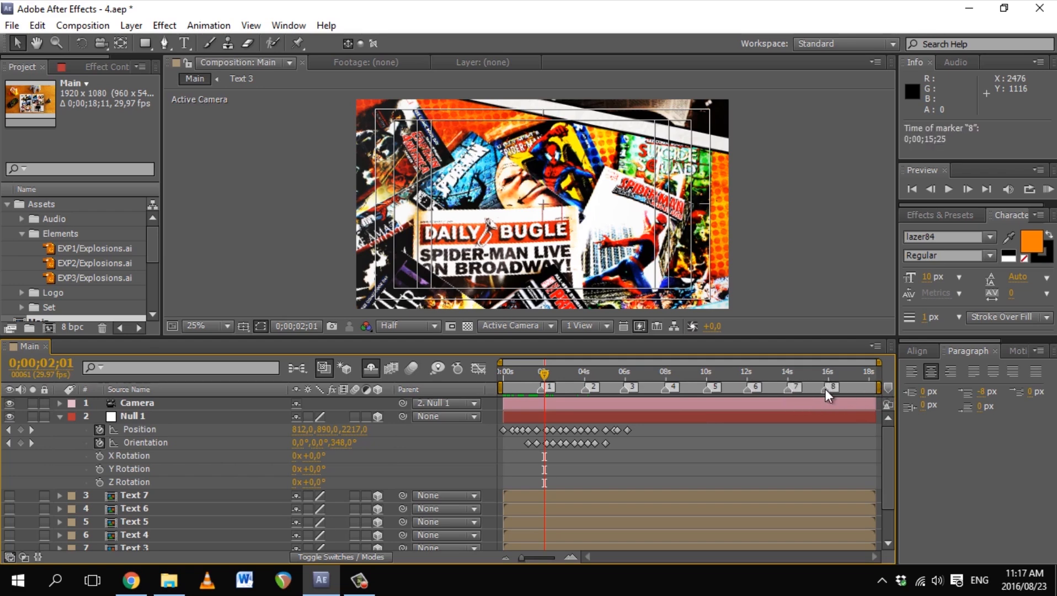
Step: Shift Null 1's early camera keyframes later and preview the retimed move
drag(880, 361, 577, 362)
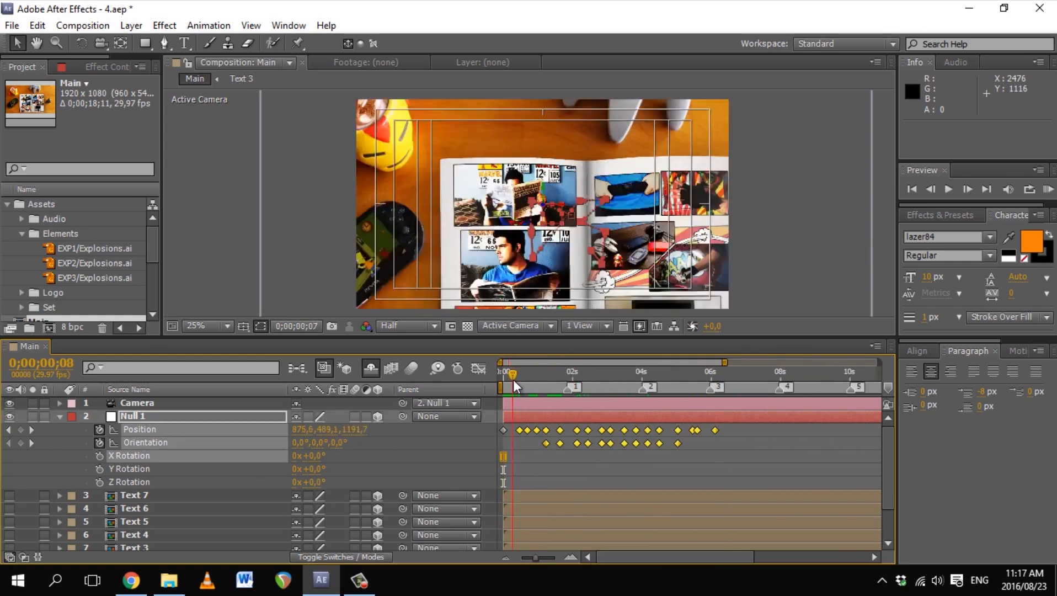
drag(513, 381, 517, 380)
drag(526, 430, 571, 430)
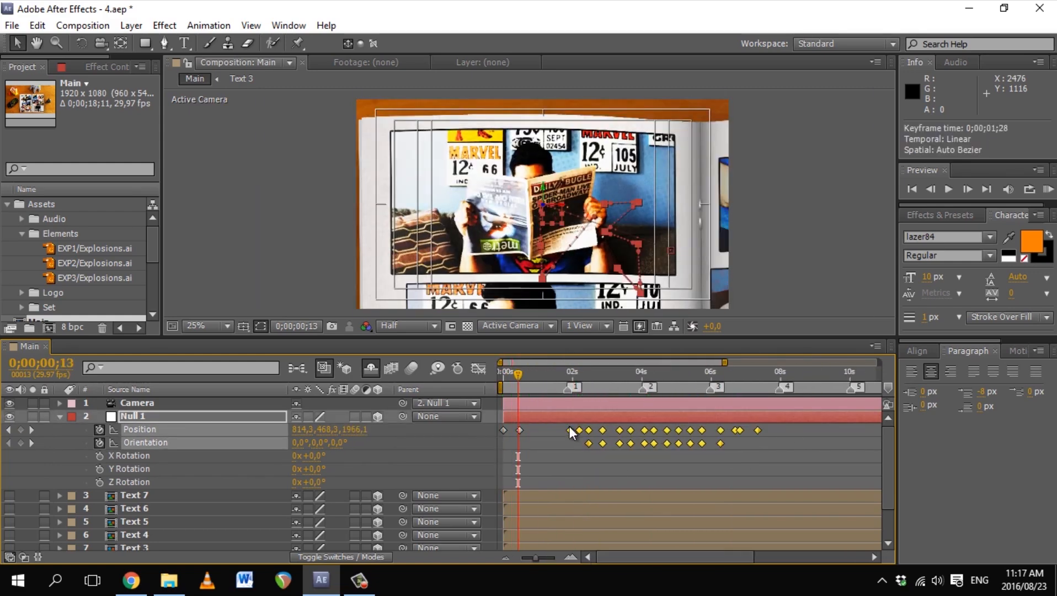
drag(795, 461, 578, 433)
drag(517, 375, 588, 375)
drag(579, 430, 589, 429)
drag(808, 458, 649, 430)
drag(588, 375, 515, 375)
key(KP_0)
key(space)
Step: Nudge individual Position keyframes earlier and later, scrubbing to check the timing
click(519, 430)
drag(646, 375, 515, 375)
drag(520, 430, 515, 430)
drag(588, 430, 581, 430)
key(KP_0)
drag(581, 375, 660, 375)
drag(663, 430, 661, 443)
drag(660, 375, 561, 425)
drag(570, 430, 600, 430)
drag(600, 375, 588, 397)
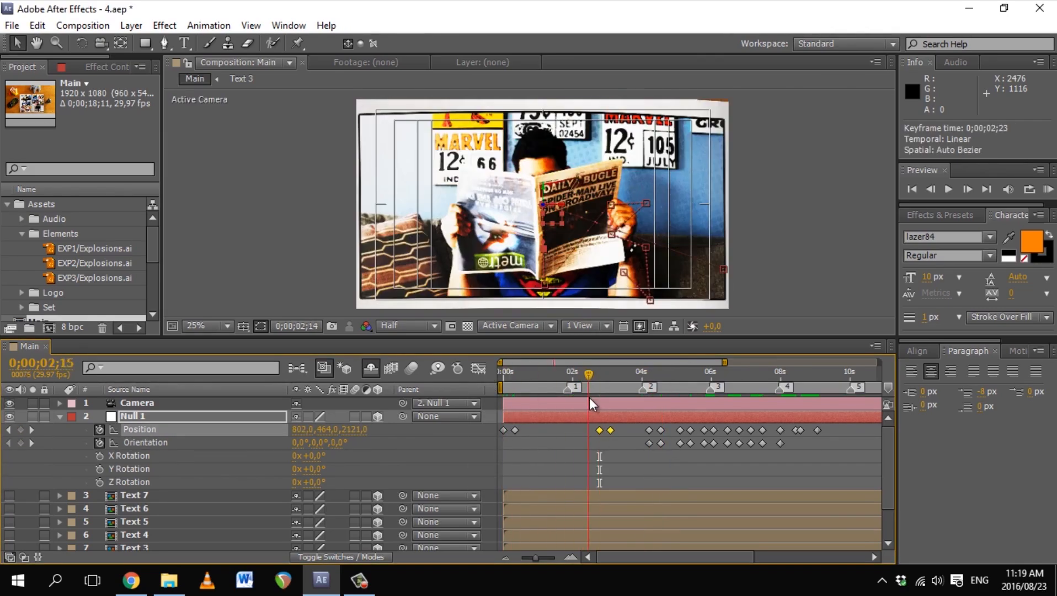
Step: Push the later keyframe pairs further out around 7;15 and preview the camera move
drag(834, 459, 641, 426)
key(minus)
drag(604, 443, 781, 447)
drag(597, 375, 628, 390)
drag(742, 459, 762, 426)
drag(749, 429, 639, 430)
key(KP_0)
drag(634, 375, 778, 375)
key(space)
Step: Zoom the timeline to 9.5–14.5 seconds and select the keyframe pair at 11;24
drag(821, 363, 872, 363)
drag(500, 362, 693, 362)
drag(872, 363, 800, 362)
drag(640, 452, 662, 425)
drag(650, 375, 675, 375)
click(675, 430)
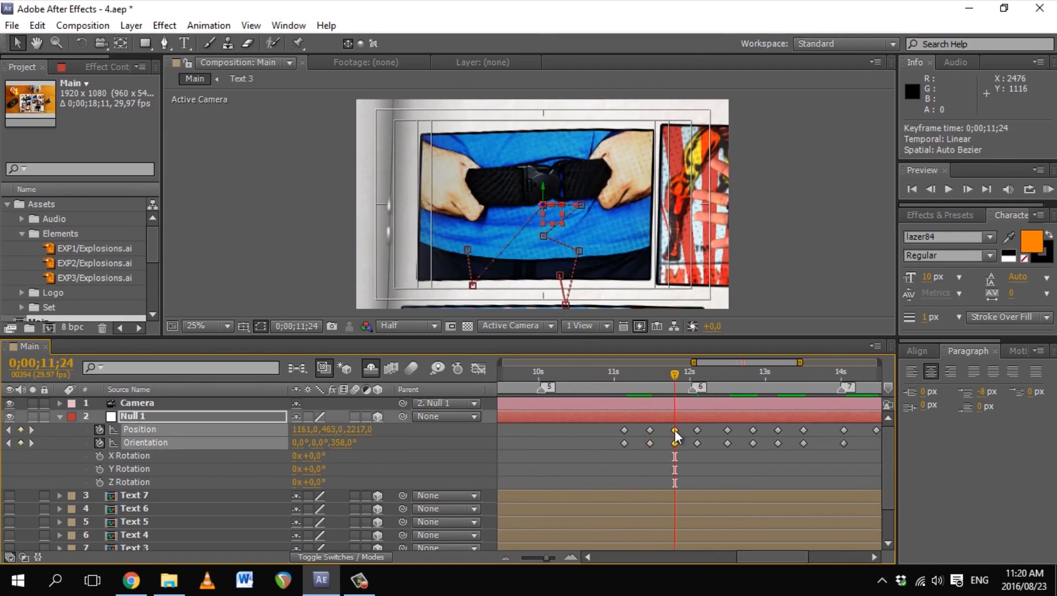
key(k)
key(k)
key(k)
key(k)
key(k)
key(k)
key(k)
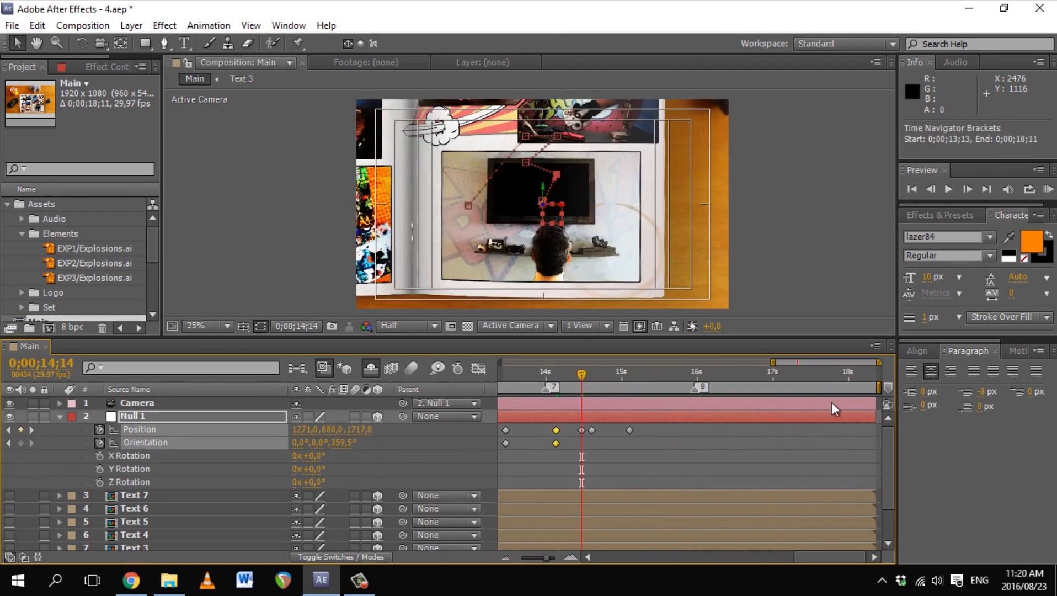
Step: Move the last two Position keyframes later to about 0;00;15;14 and preview
drag(581, 376, 630, 375)
drag(641, 439, 587, 425)
drag(592, 430, 631, 430)
drag(630, 375, 656, 375)
drag(670, 430, 656, 429)
click(690, 469)
drag(773, 363, 501, 363)
key(KP_0)
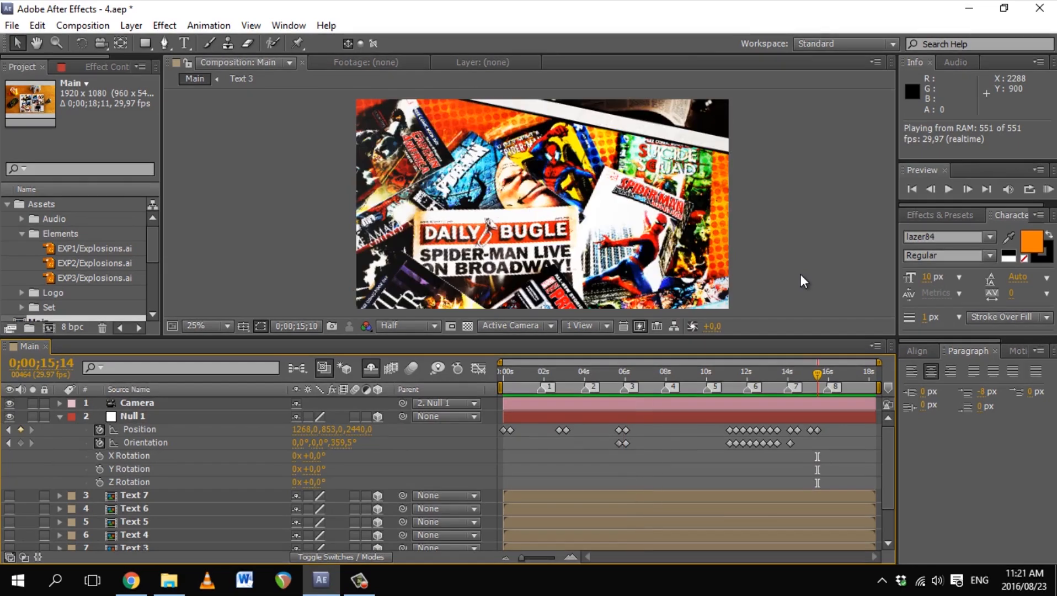
key(space)
Step: Rescale Null 1's keyframes from 11 seconds on, then adjust the group's start near 10;14
drag(833, 450, 721, 426)
drag(818, 430, 828, 430)
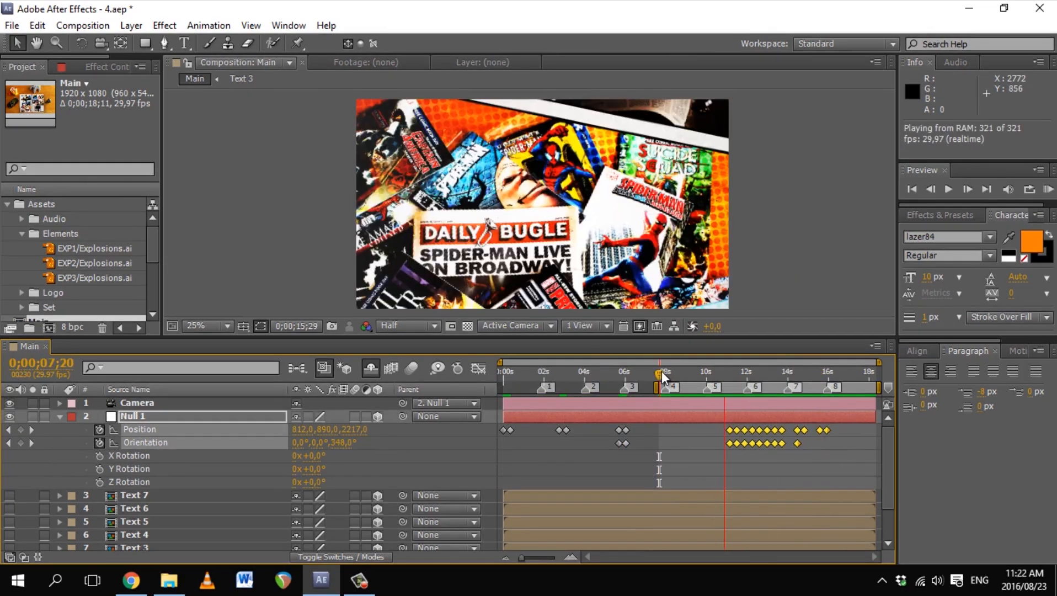
click(661, 370)
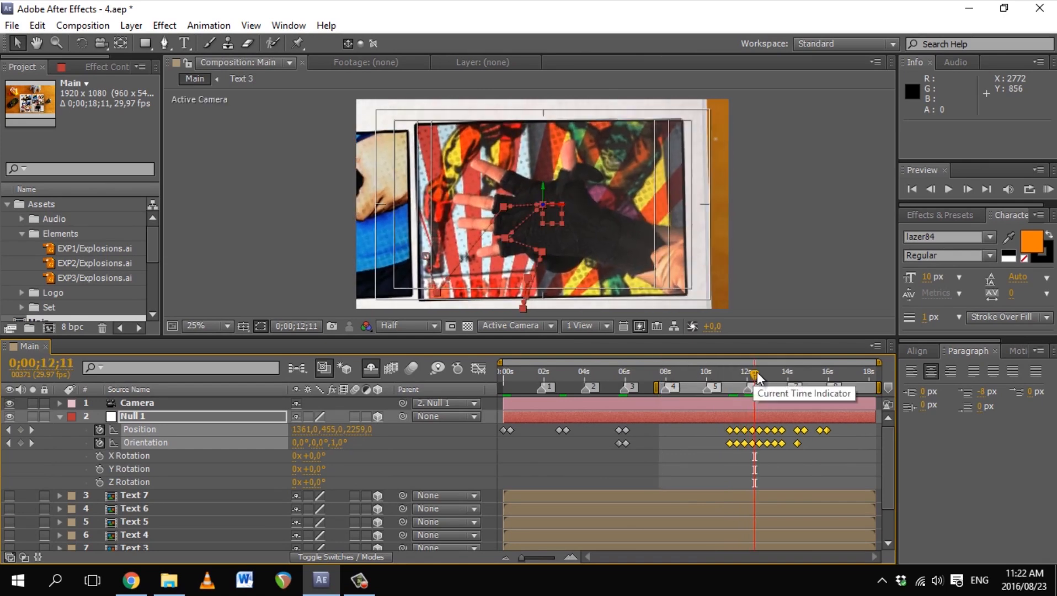
drag(754, 374, 756, 374)
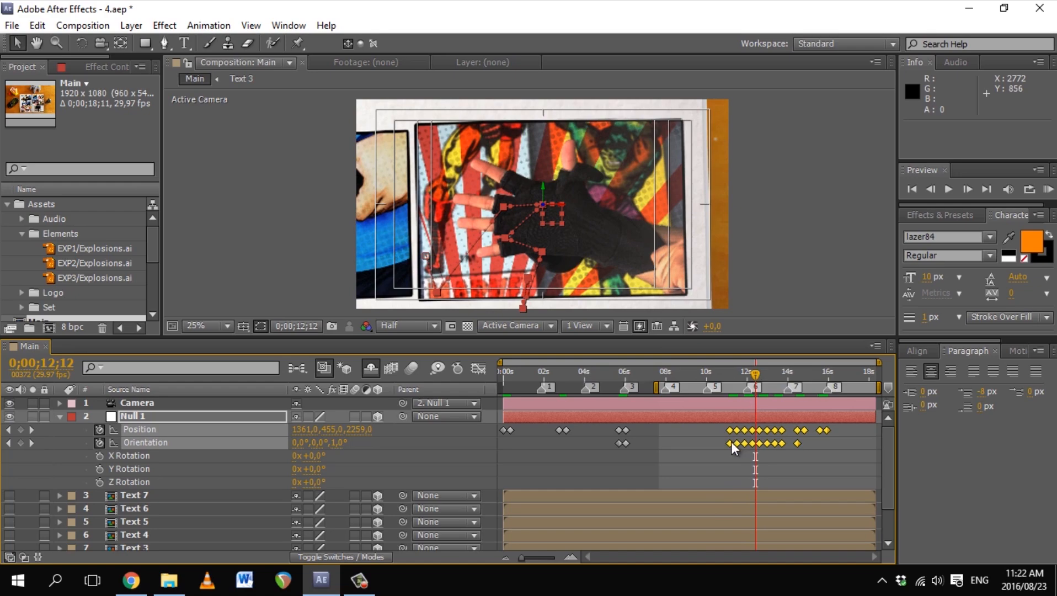
drag(731, 442, 719, 443)
click(734, 379)
drag(734, 378, 714, 380)
drag(717, 443, 709, 443)
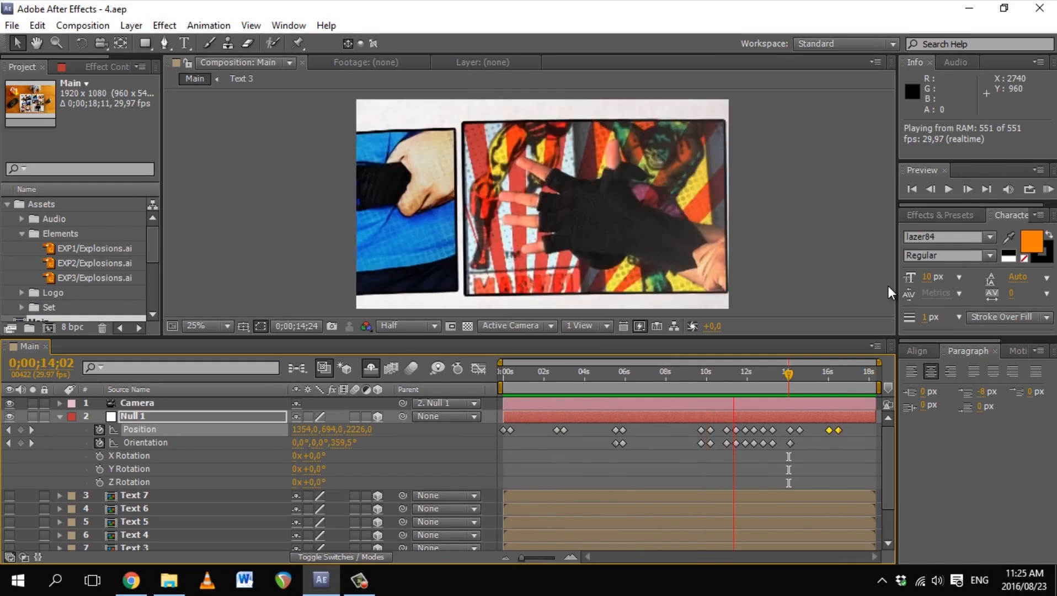
key(space)
Step: Check the keyframes near 10 seconds and preview the camera move from 0;00;08;20
mouse_move(692, 372)
mouse_down()
mouse_move(708, 378)
mouse_move(690, 381)
mouse_up()
drag(694, 427, 708, 448)
click(679, 373)
key(b)
key(KP_0)
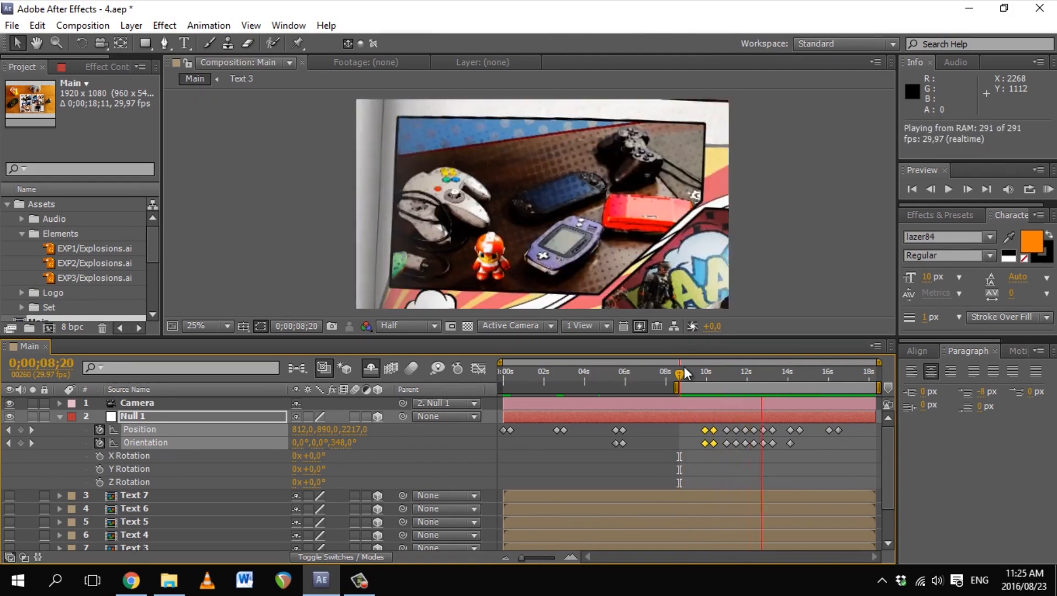
Step: Paste a Position keyframe at 0;00;16;01 and play the full animation from the start
click(800, 373)
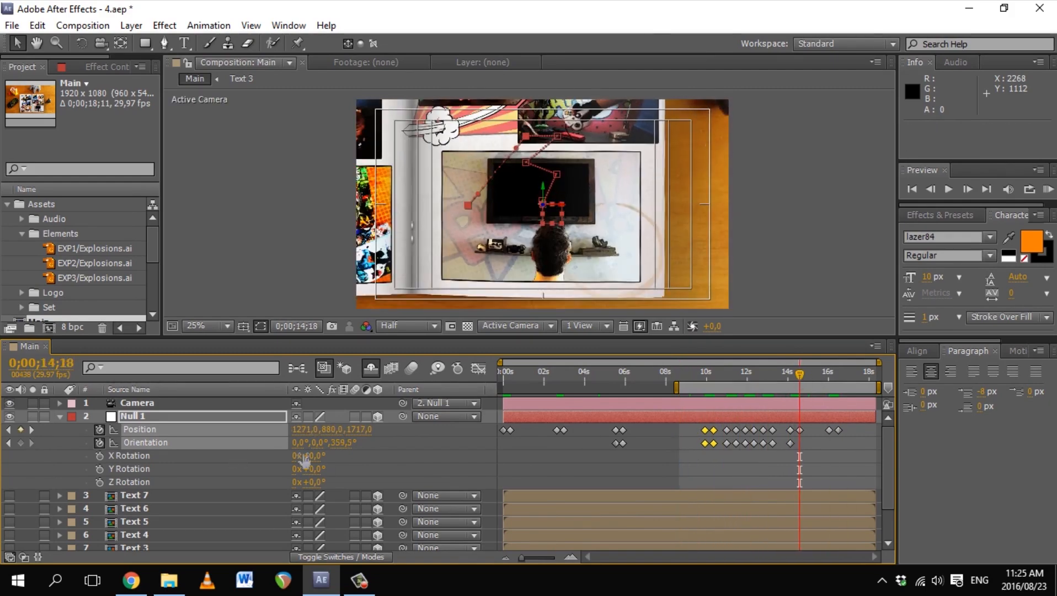
drag(810, 377, 499, 359)
key(ctrl+v)
click(789, 285)
key(KP_0)
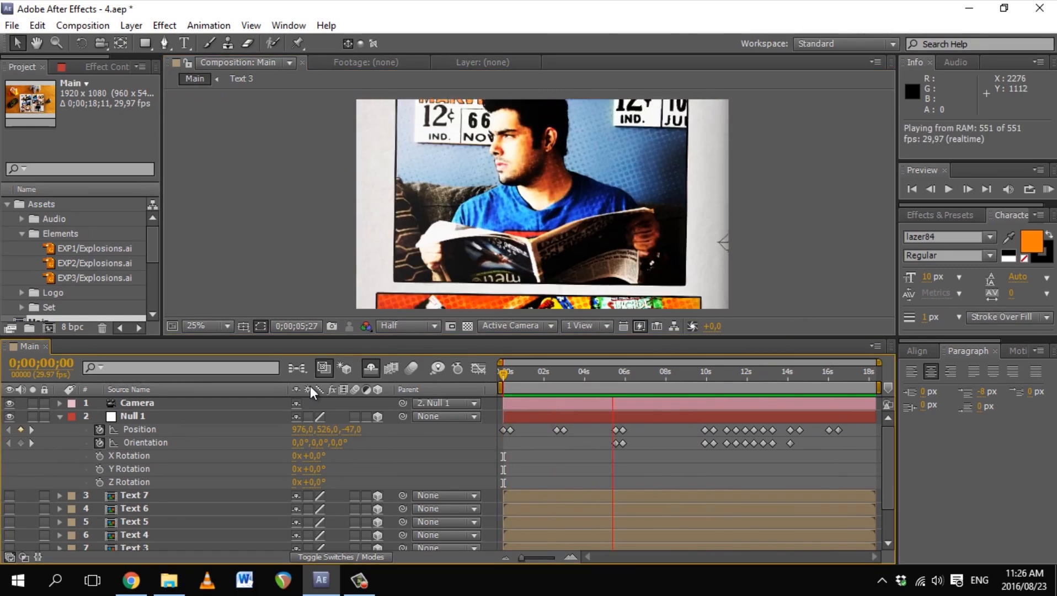
Step: Reveal the themesong.mp3 layer and set Main's duration to 22 seconds
key(space)
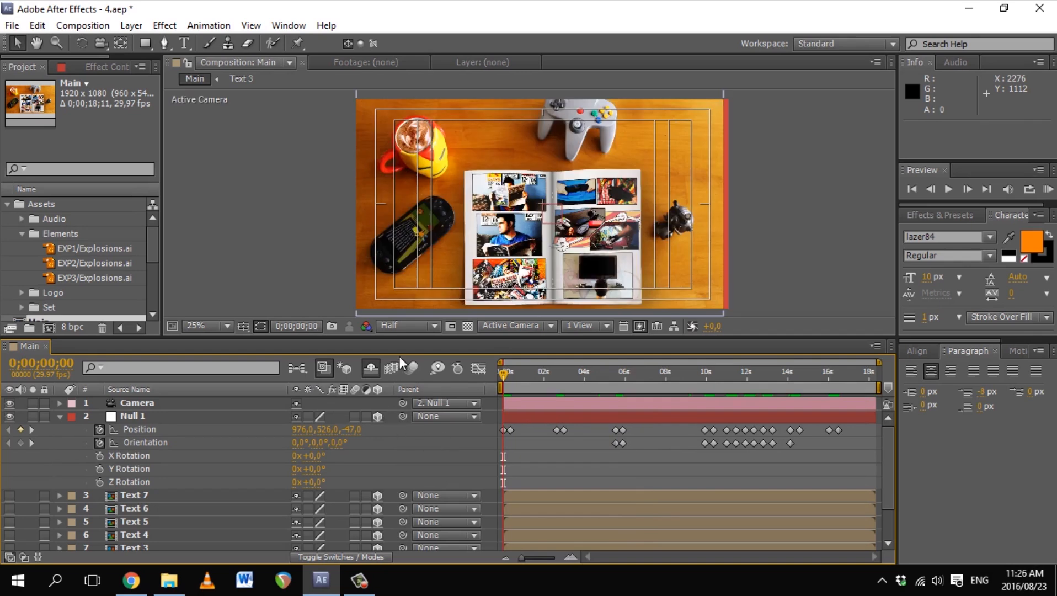
drag(416, 335, 415, 240)
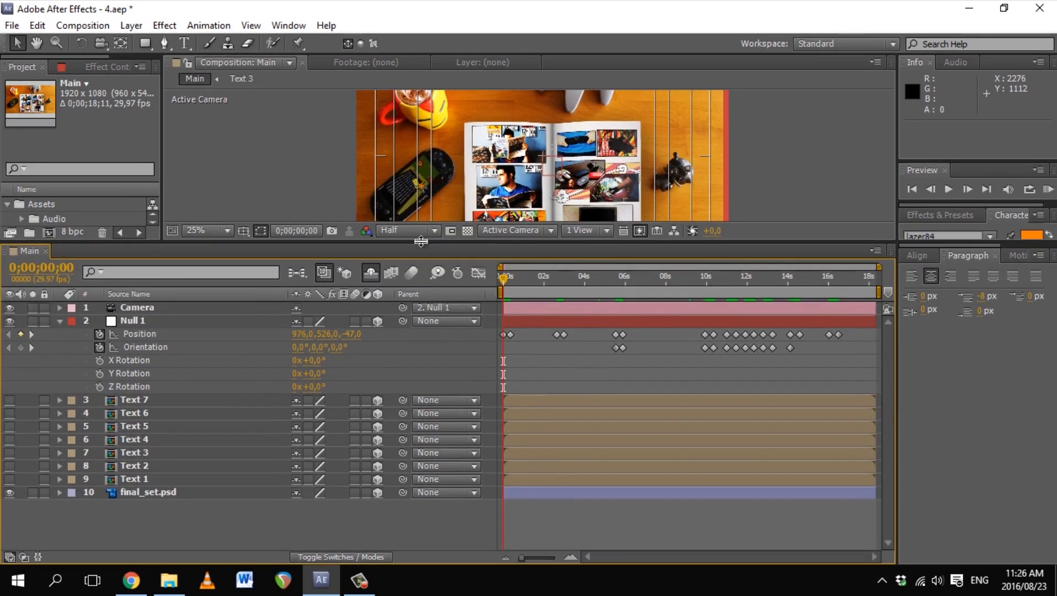
click(370, 273)
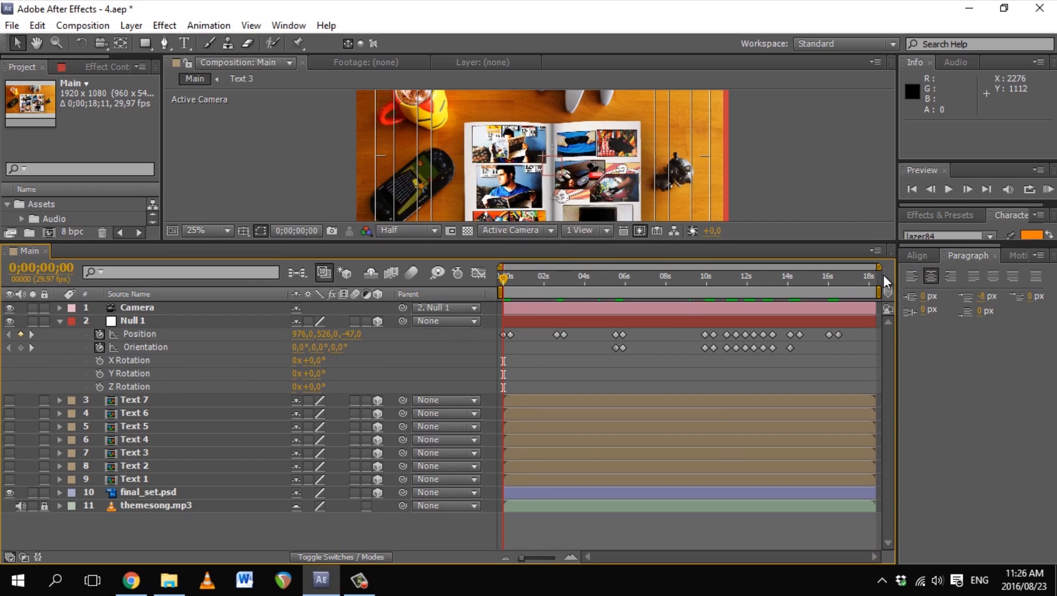
key(ctrl+k)
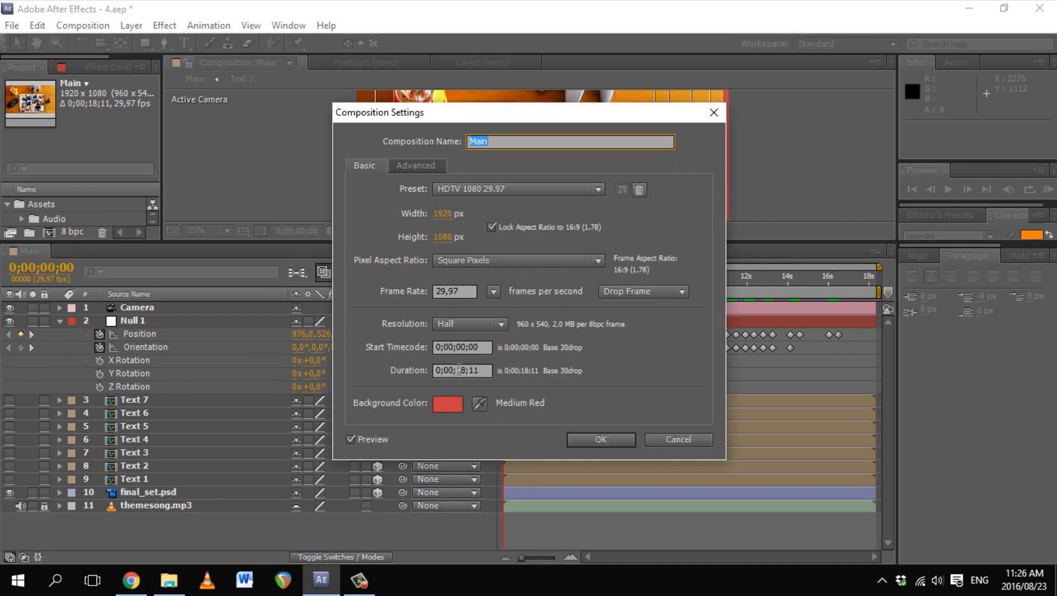
text(22)
click(601, 439)
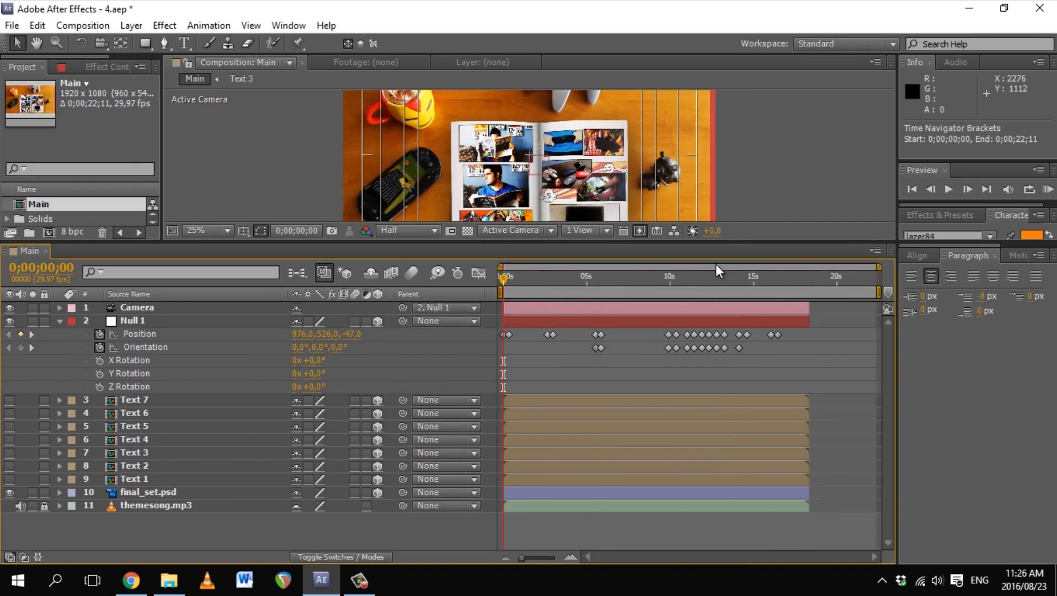
Step: Unlock themesong.mp3 and shift it later, and extend final_set.psd to fill the new length
key(shift+Page_Down)
click(543, 509)
click(45, 506)
drag(528, 507, 549, 507)
drag(509, 279, 814, 279)
click(147, 492)
Step: Move all of Null 1's Position and Orientation keyframes later toward frame 10
drag(809, 492, 815, 493)
click(134, 400)
shift+click(134, 479)
drag(845, 366, 506, 320)
drag(815, 383, 509, 335)
key(ctrl+z)
Step: Extend the Camera and Null 1 layers so they end at 0;00;18;20
key(Home)
click(73, 306)
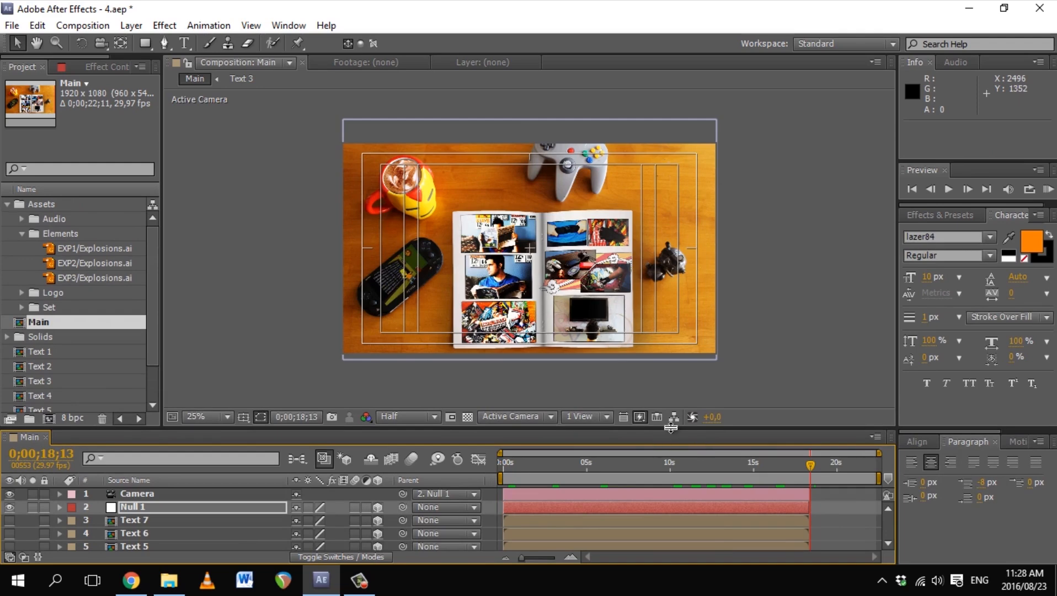
drag(671, 428, 670, 269)
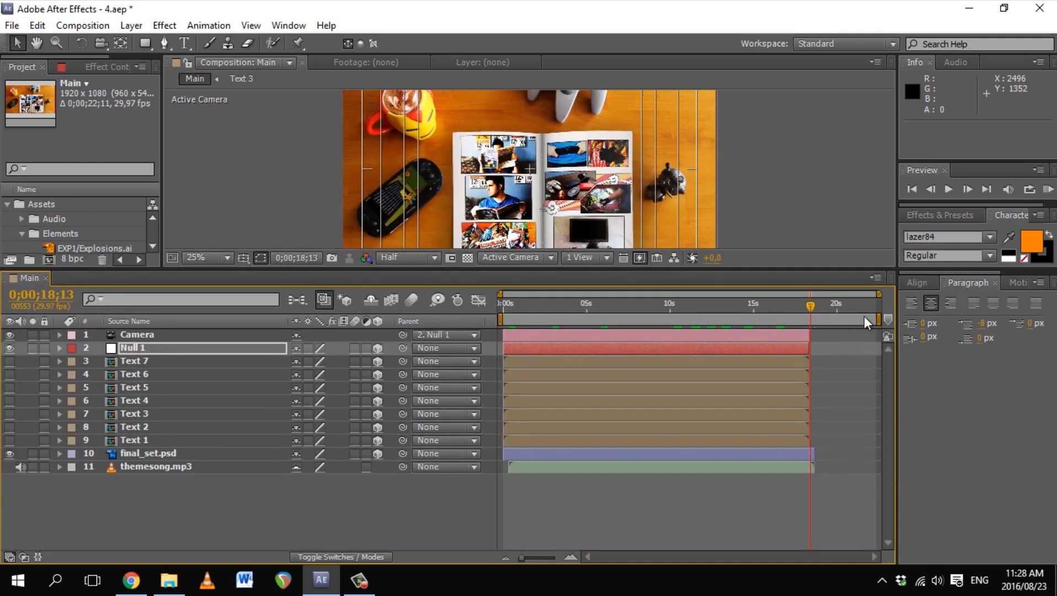
drag(879, 319, 839, 319)
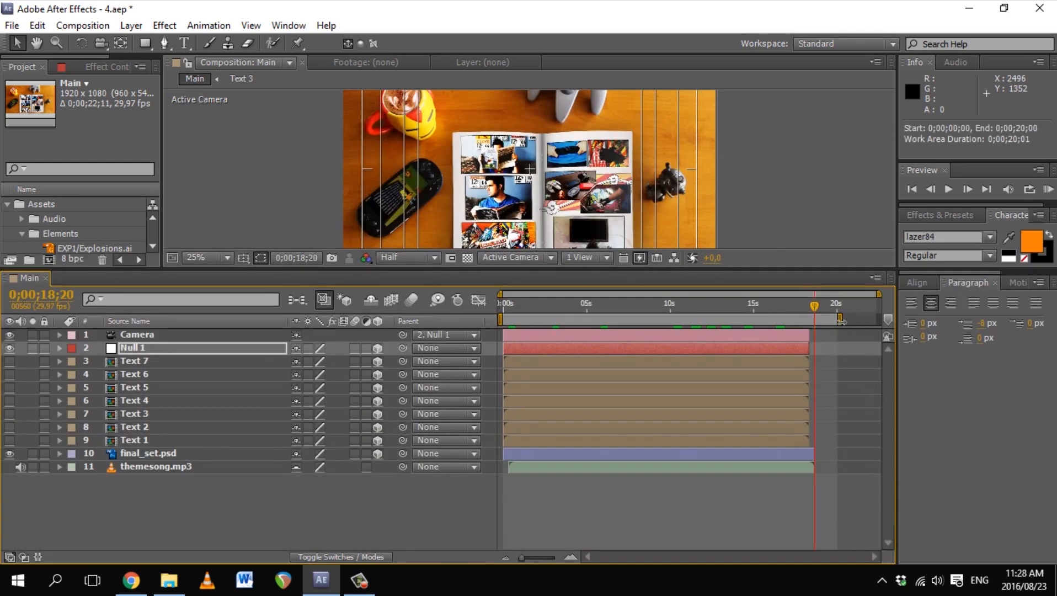
click(179, 335)
shift+click(170, 349)
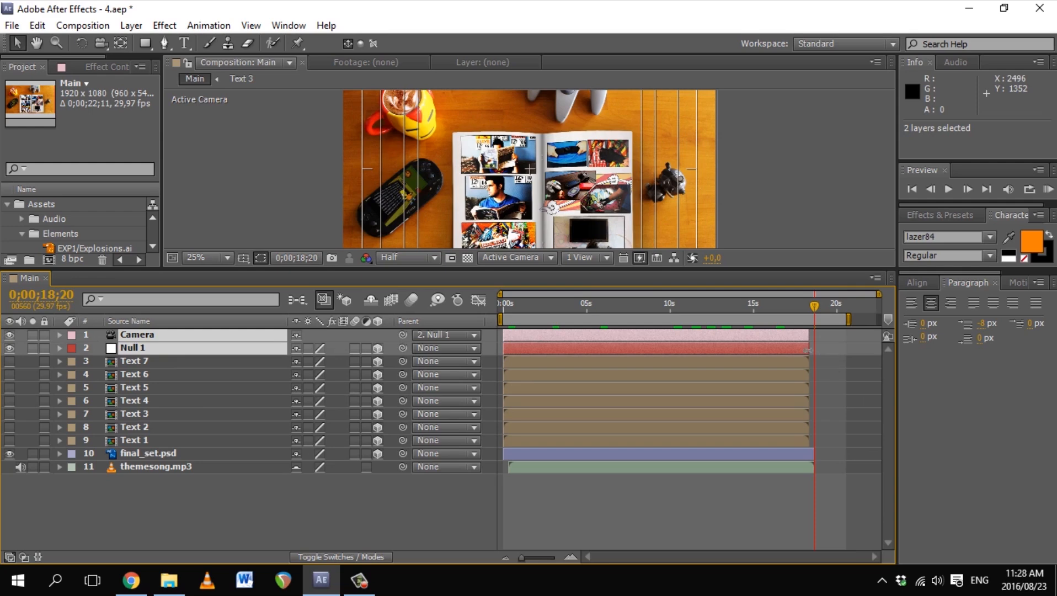
drag(809, 352, 816, 352)
Step: End the work area at 0;00;18;20 and trim Main to the work area
click(849, 319)
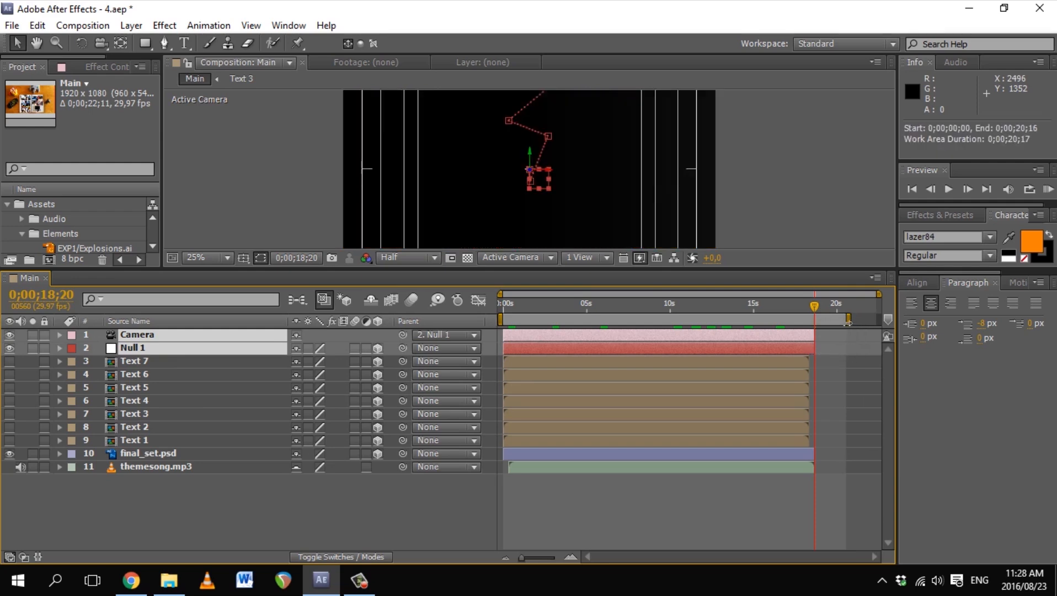
drag(849, 320, 817, 325)
right_click(757, 320)
click(789, 366)
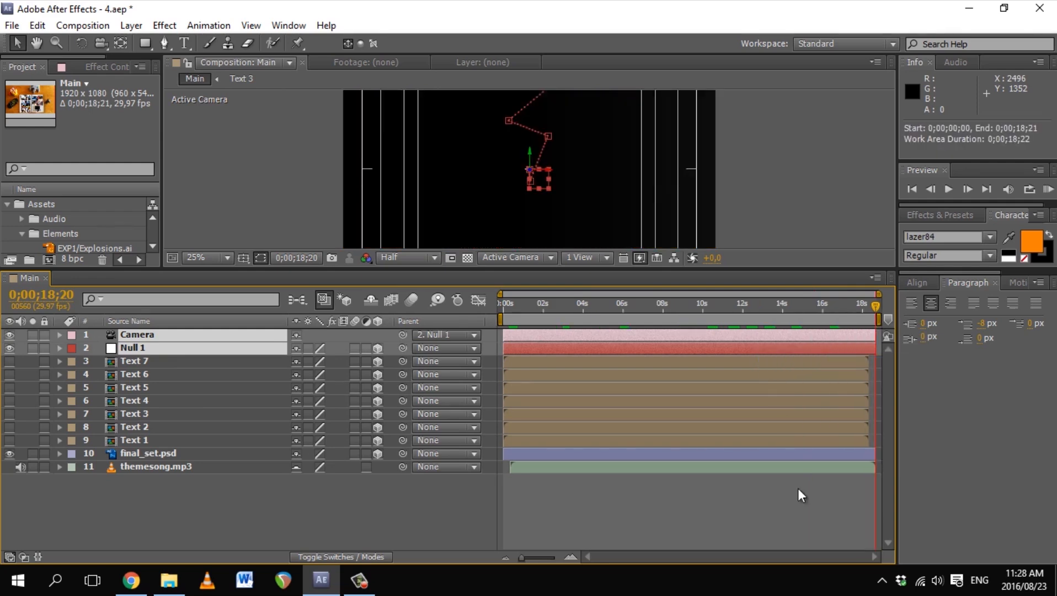
Step: Review the Text 1–7 layers, enlarge the viewer, and save the project
click(779, 511)
click(185, 442)
shift+click(127, 359)
click(614, 527)
drag(767, 270, 768, 329)
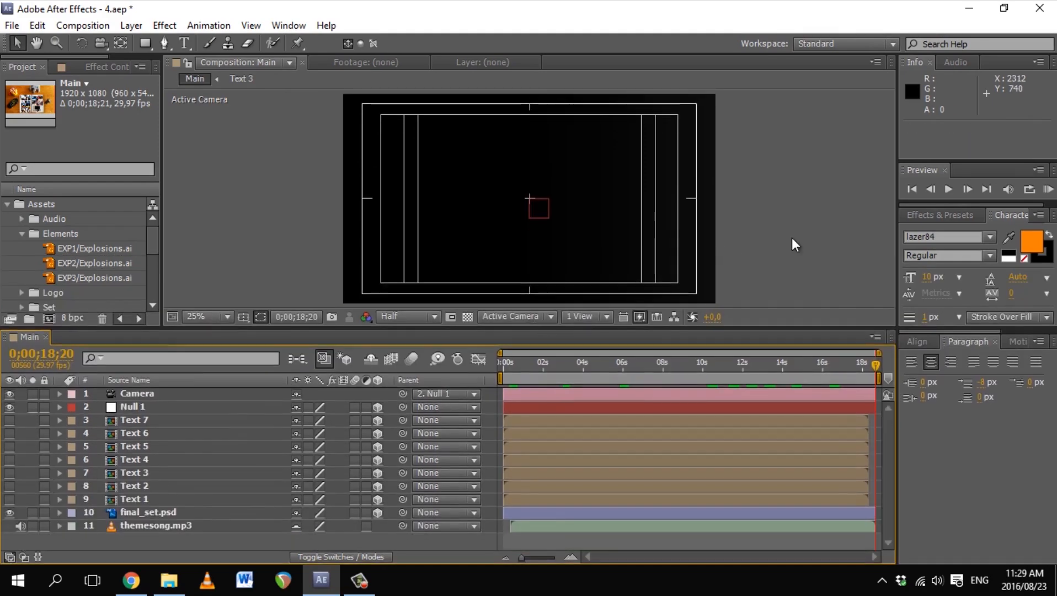
click(793, 237)
key(ctrl+s)
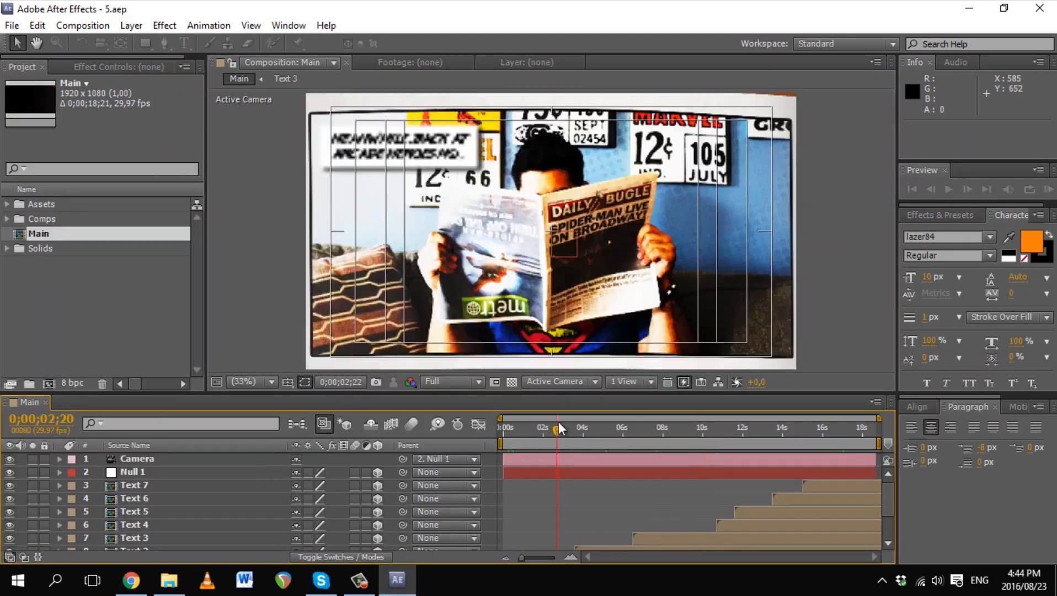
Step: Create a '?' text layer above Text 1 and scale its font to 171 px
scroll(558, 421, down, 4)
click(308, 518)
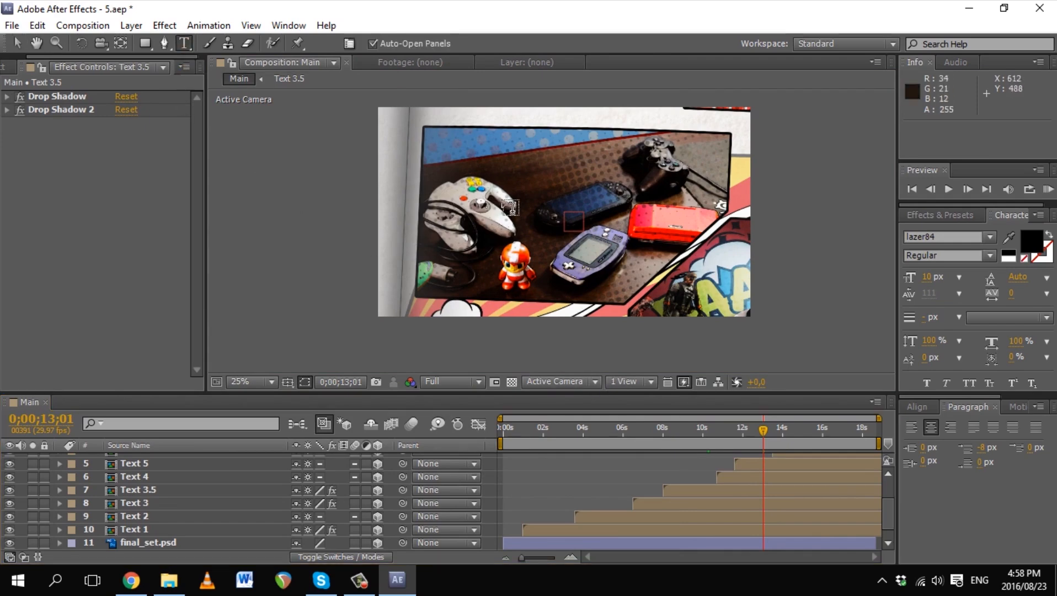
click(538, 215)
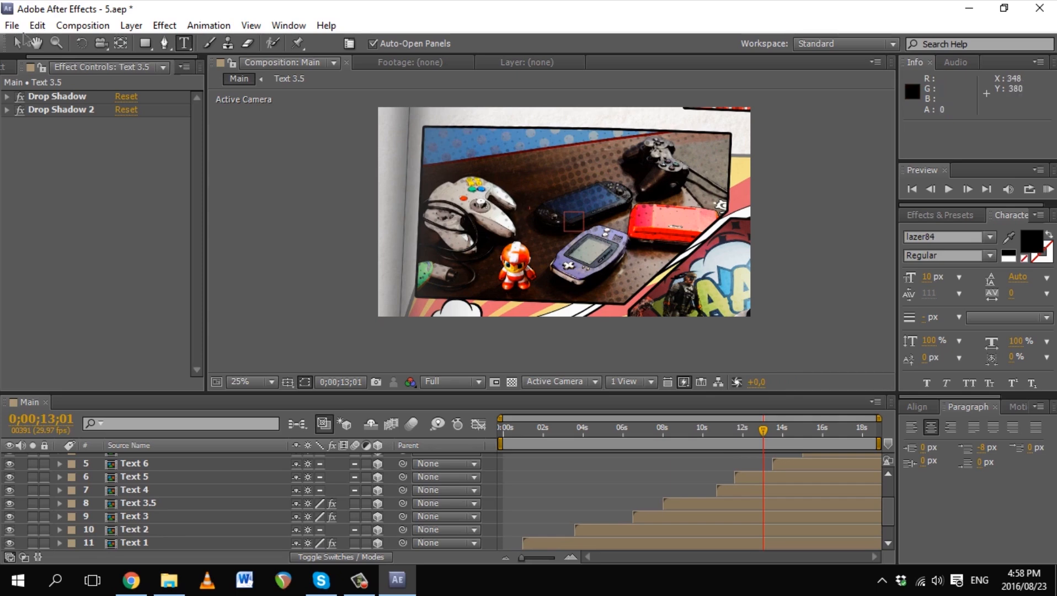
click(18, 44)
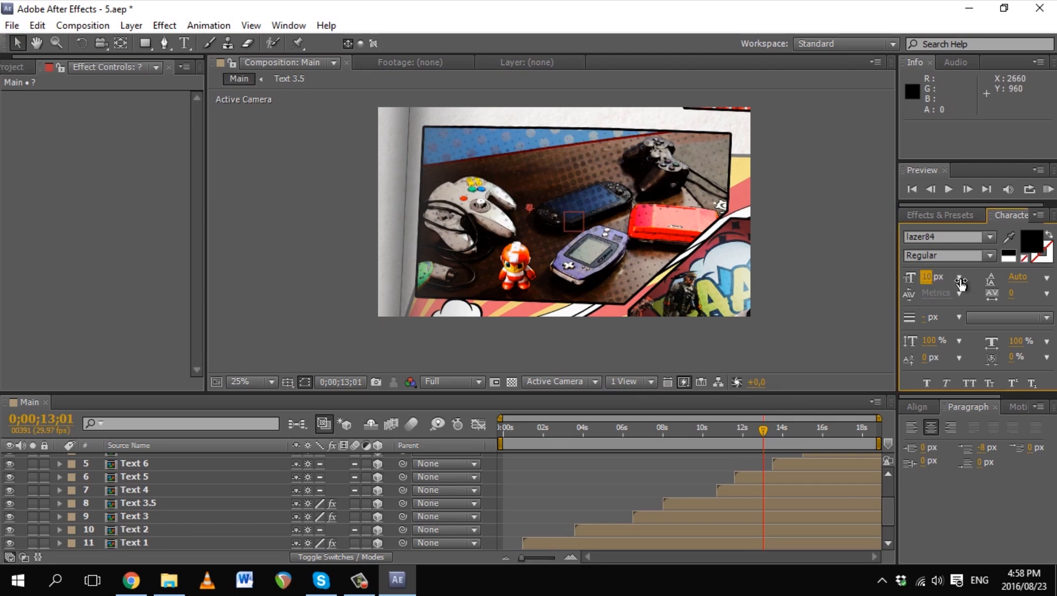
drag(960, 283, 995, 281)
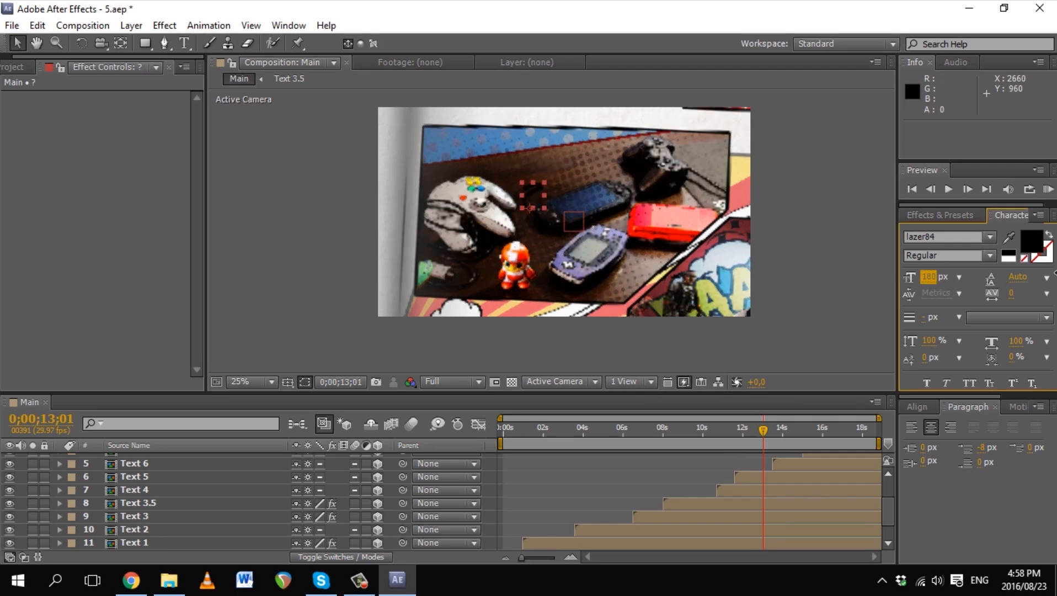
Step: Make the ? layer 3D, shrink it to about 257% scale and move it up-left
drag(890, 506, 892, 477)
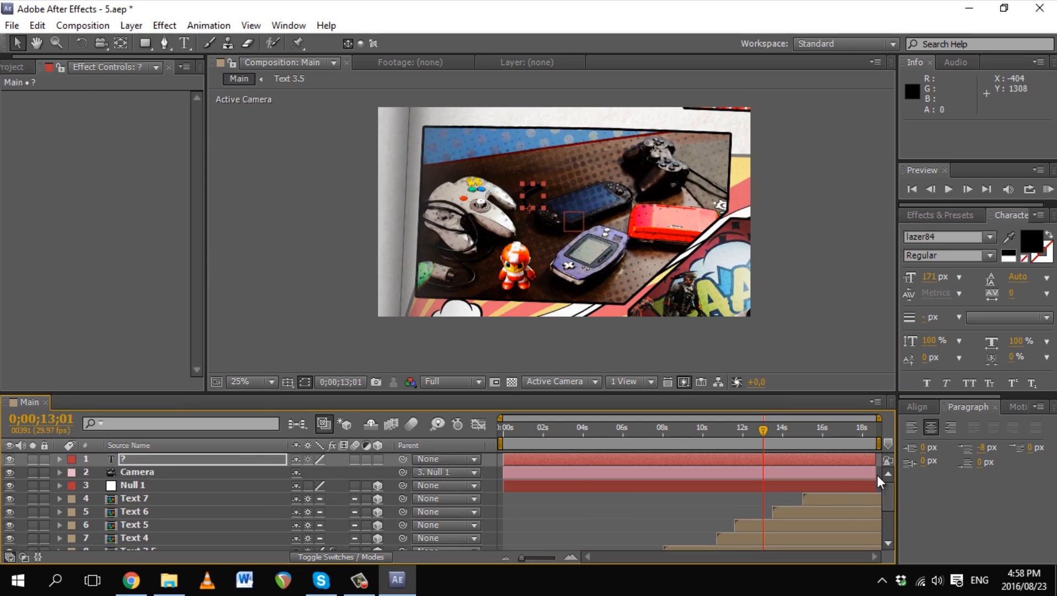
click(377, 459)
key(s)
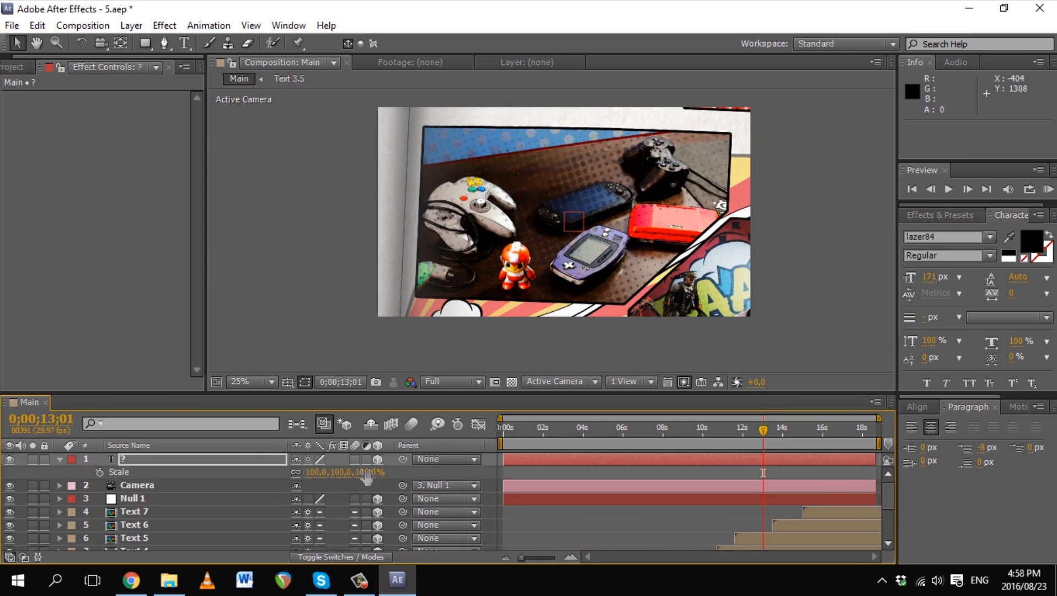
scroll(704, 278, down, 2)
drag(704, 278, 636, 305)
drag(419, 210, 580, 331)
drag(325, 472, 162, 472)
drag(532, 263, 475, 240)
Step: Move the question mark's anchor point into frame with Pan Behind and shrink it to about 46%
key(y)
drag(487, 315, 505, 271)
drag(327, 472, 226, 472)
drag(459, 206, 564, 323)
drag(578, 277, 542, 301)
drag(326, 472, 304, 472)
key(v)
drag(545, 283, 513, 191)
Step: Set the question mark's fill colour to yellow
click(1031, 242)
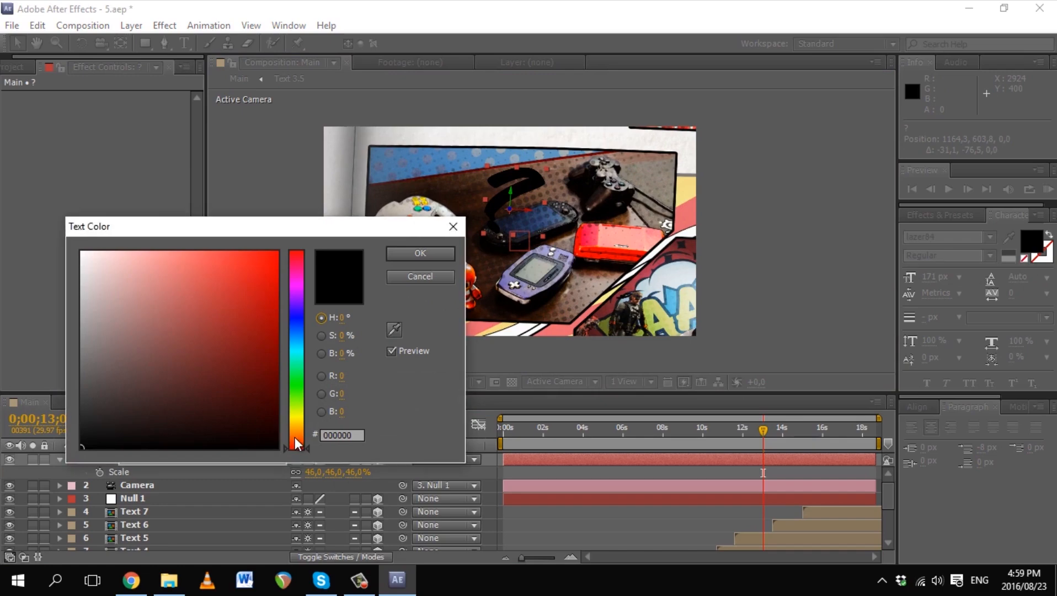
drag(298, 443, 298, 438)
click(242, 278)
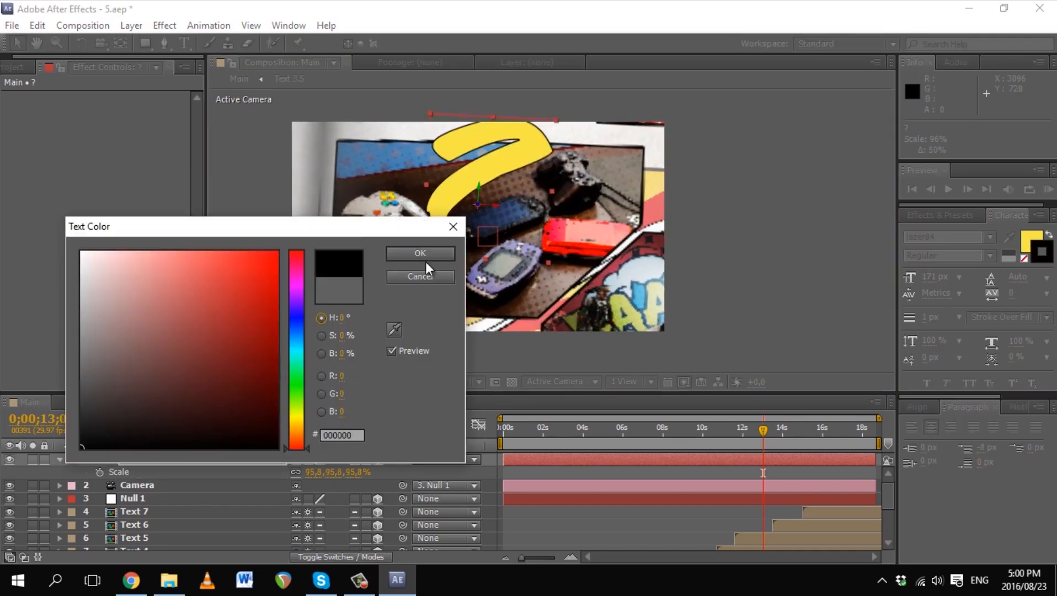
click(422, 255)
Step: Give the question mark a 3 px outline and resize it to about 79%
click(134, 525)
click(123, 459)
drag(924, 317, 926, 318)
drag(315, 473, 305, 472)
drag(497, 171, 518, 203)
Step: Change the question mark's font to Calibri
click(920, 237)
key(Up)
key(Up)
key(Up)
key(Up)
key(Up)
text(vetica)
key(Return)
text(Calibri)
Step: Scale the question mark to 80.3% and nudge it up-left over the consoles
drag(545, 172, 552, 165)
drag(534, 219, 521, 207)
key(ctrl+d)
key(ctrl+d)
key(ctrl+z)
key(ctrl+z)
key(s)
click(252, 26)
Step: Apply Animation Composer's Overshoot Scale From Anchor Point preset as the question mark's entrance
mouse_move(289, 26)
click(308, 101)
click(27, 147)
click(40, 217)
click(54, 232)
click(115, 258)
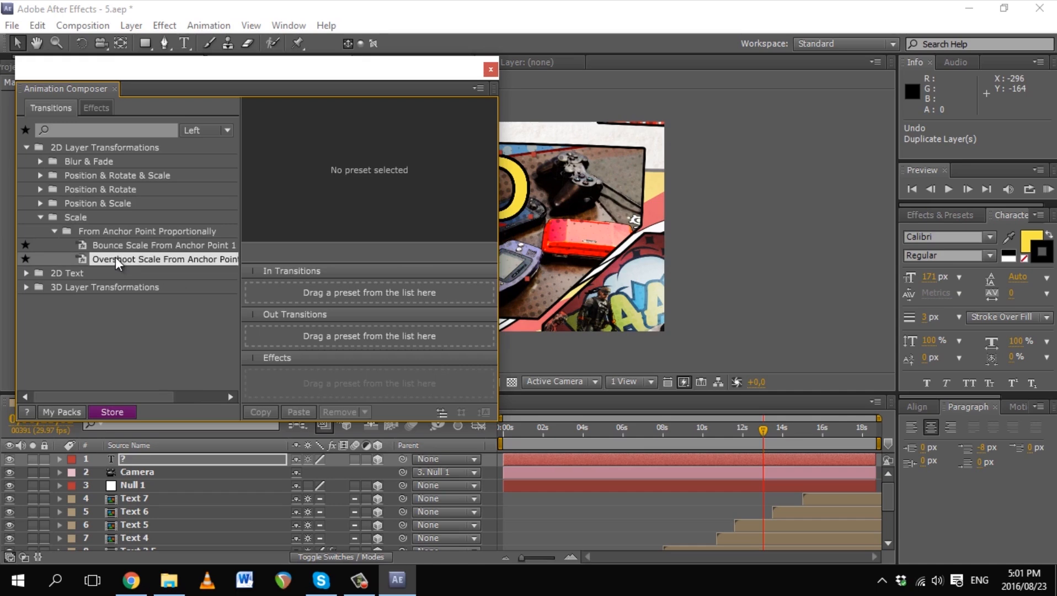
drag(116, 258, 361, 295)
click(491, 70)
Step: Duplicate the animated question mark into five copies and spread them apart across the scene
key(ctrl+d)
key(ctrl+d)
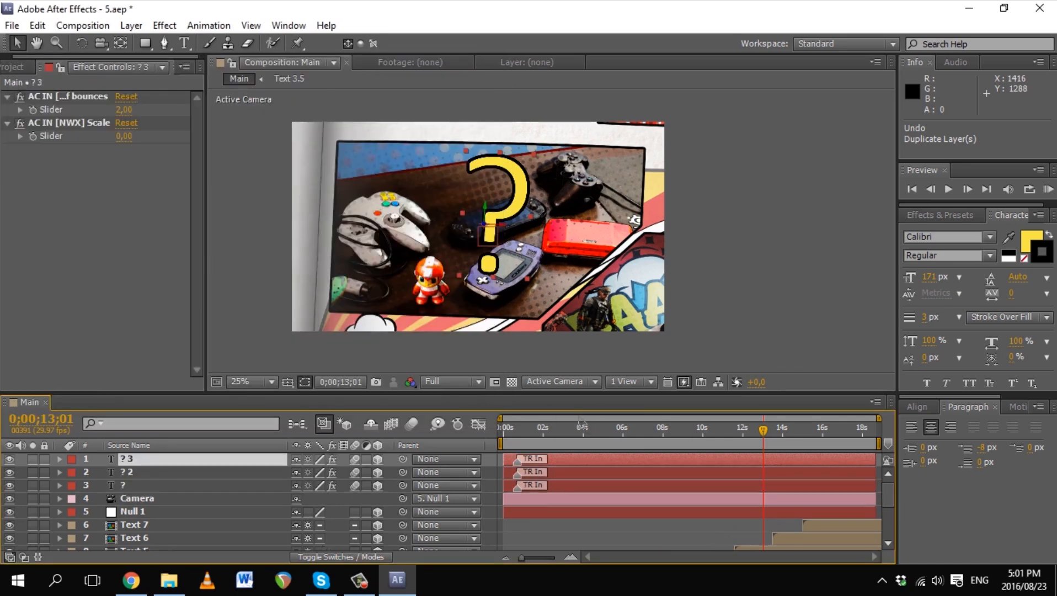
key(ctrl+d)
key(ctrl+d)
click(507, 217)
drag(506, 217, 556, 285)
click(571, 487)
click(564, 472)
click(573, 459)
drag(523, 198, 459, 160)
Step: Vary the question marks' scale and rotation, shrinking ? 2 and tilting ? 3 and ? 5
click(130, 500)
key(s)
mouse_move(352, 513)
mouse_down()
mouse_move(332, 514)
mouse_move(344, 508)
mouse_move(369, 525)
mouse_up()
key(r)
click(142, 486)
key(r)
click(132, 459)
key(r)
click(130, 512)
key(s)
shift+click(154, 461)
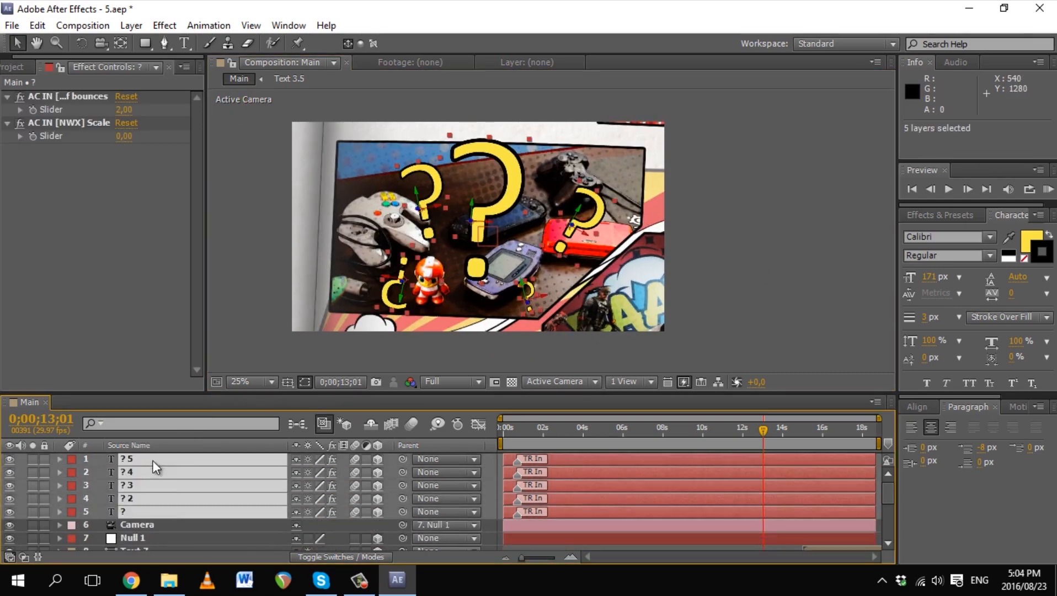
mouse_move(887, 493)
mouse_down()
mouse_move(893, 512)
mouse_move(885, 484)
mouse_up()
Step: Precompose the five layers as 'Question Marks' and place it below Text 6 starting near 12;20
key(ctrl+shift+c)
text(Question Marks)
key(Return)
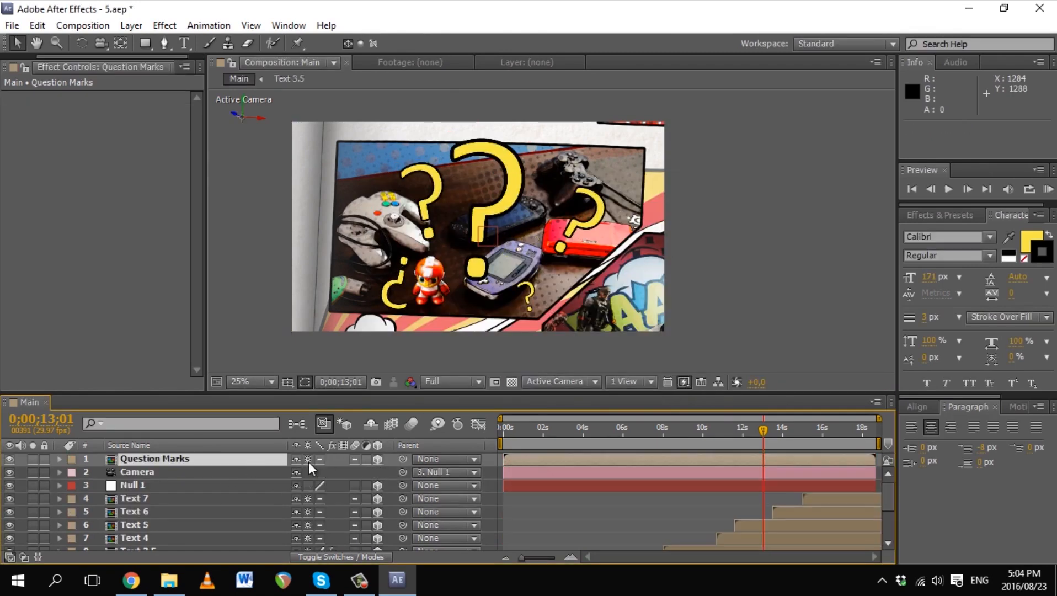
drag(148, 463, 148, 513)
mouse_move(763, 429)
mouse_down()
mouse_move(752, 429)
mouse_move(777, 428)
mouse_move(758, 437)
mouse_up()
key(bracketleft)
Step: Open the Question Marks precomp and delay the ? 3 question mark's entrance
double_click(770, 512)
scroll(518, 243, up, 3)
drag(509, 429, 523, 432)
click(541, 498)
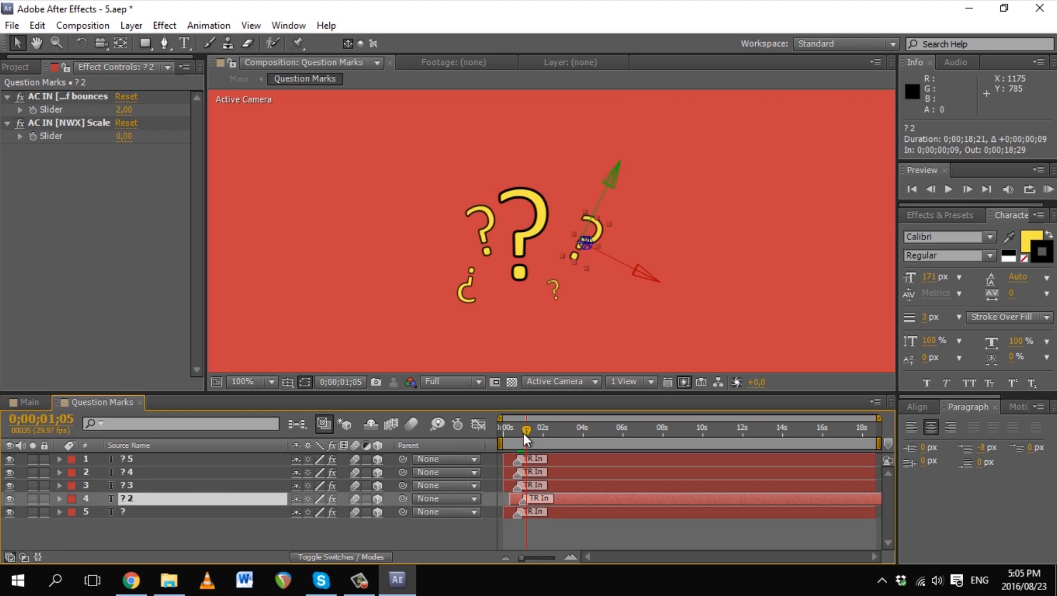
click(258, 487)
drag(545, 485, 584, 471)
click(169, 473)
click(201, 461)
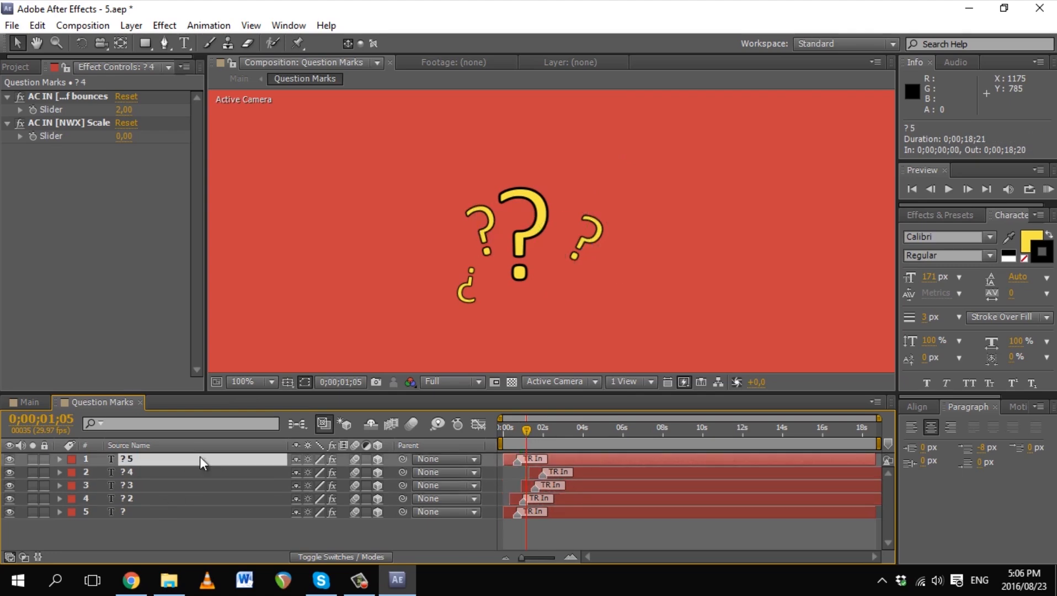
Step: Check timing in Main around 13;01, then make ? 5 enter 21 frames earlier
click(29, 401)
drag(790, 433, 764, 433)
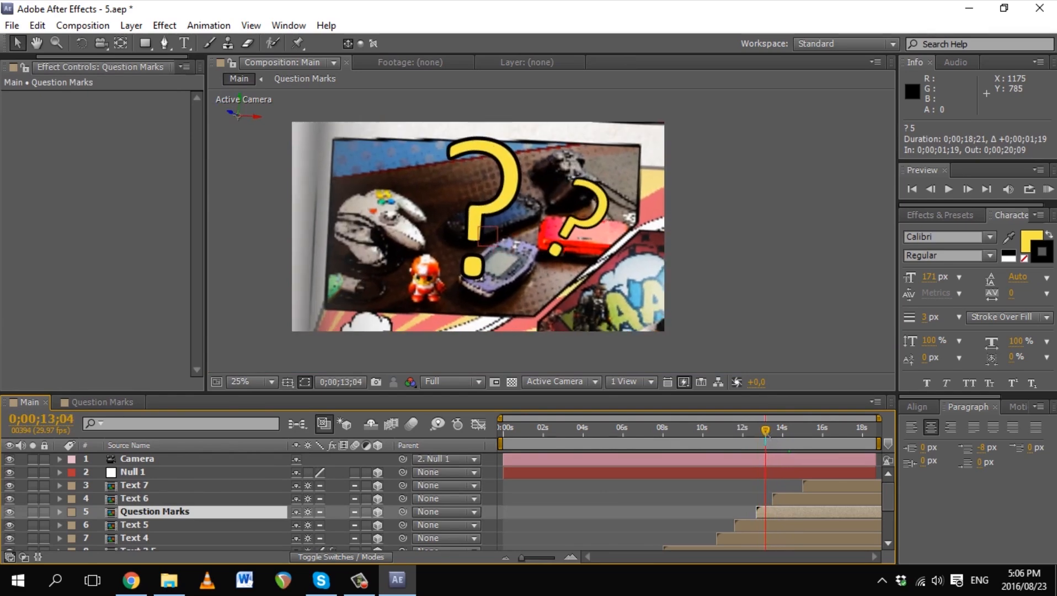
click(115, 405)
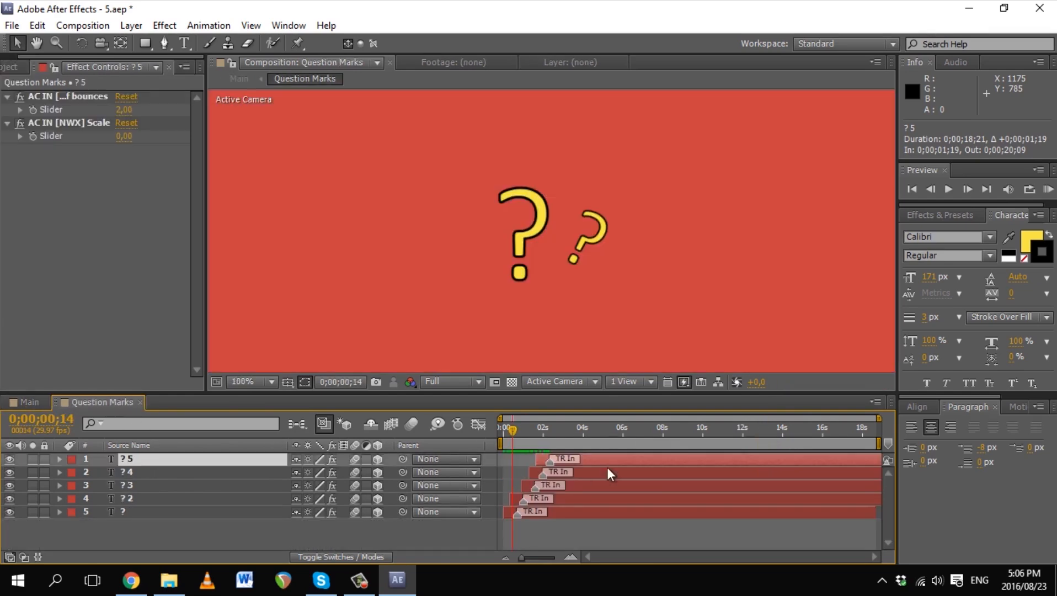
drag(879, 419, 564, 419)
drag(722, 460, 542, 490)
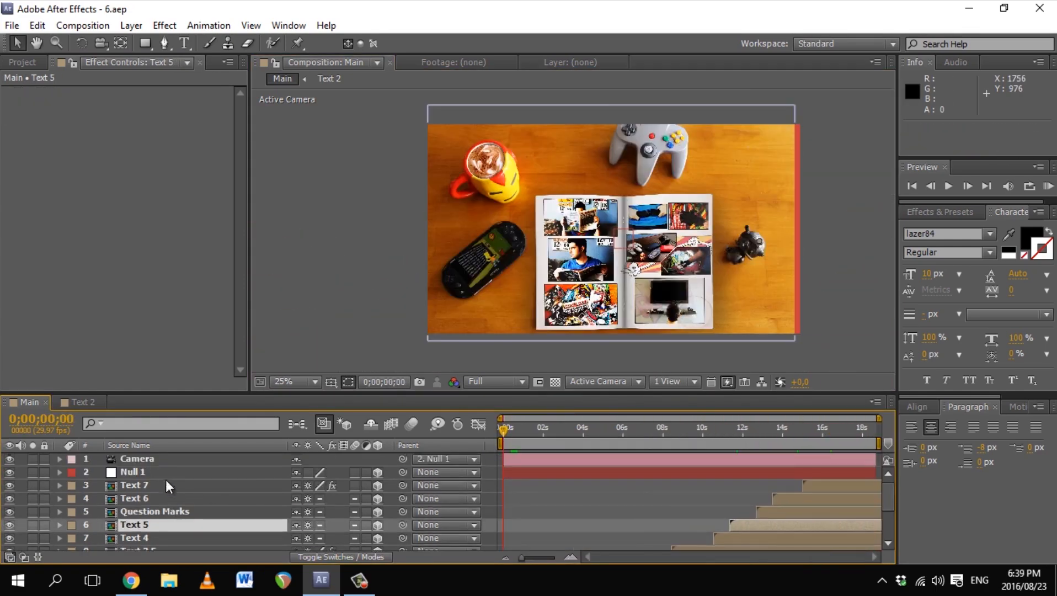
Step: Adjust Null 1's starting Position depth and placement to frame the comic book
click(157, 472)
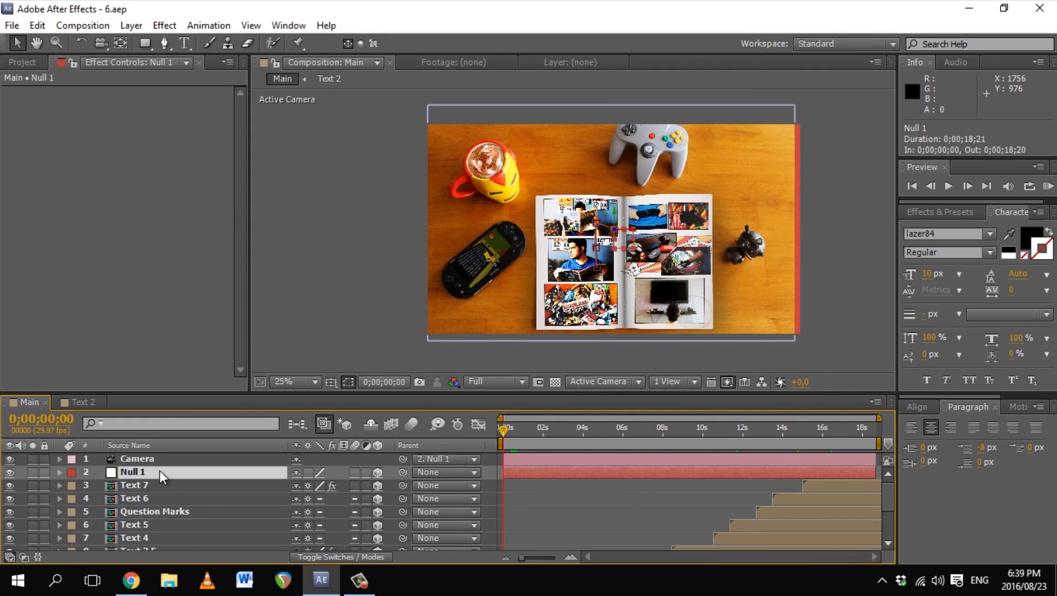
key(u)
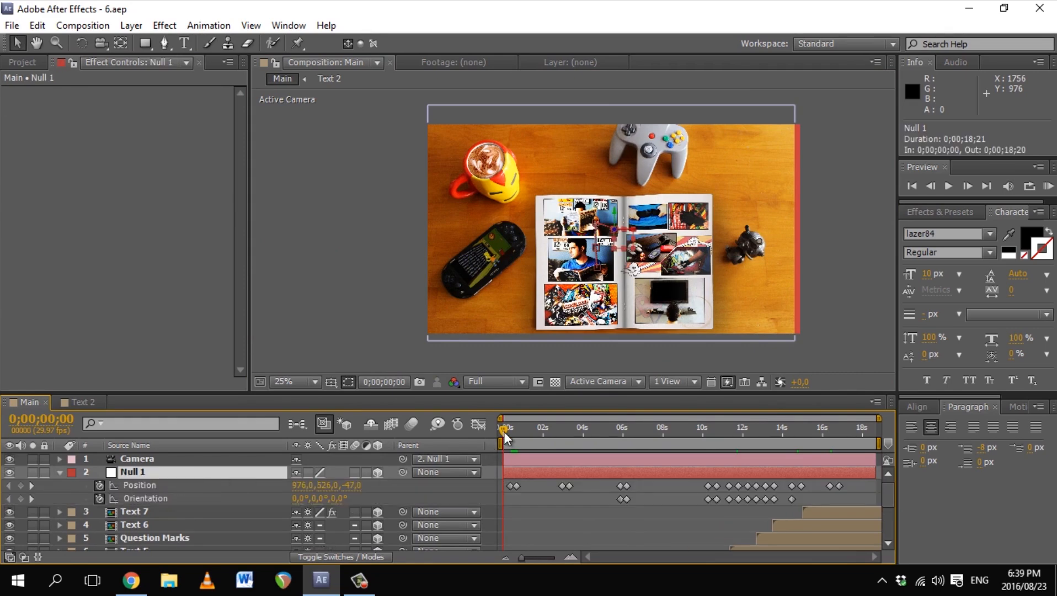
drag(505, 432, 512, 435)
drag(354, 486, 449, 483)
drag(301, 486, 348, 485)
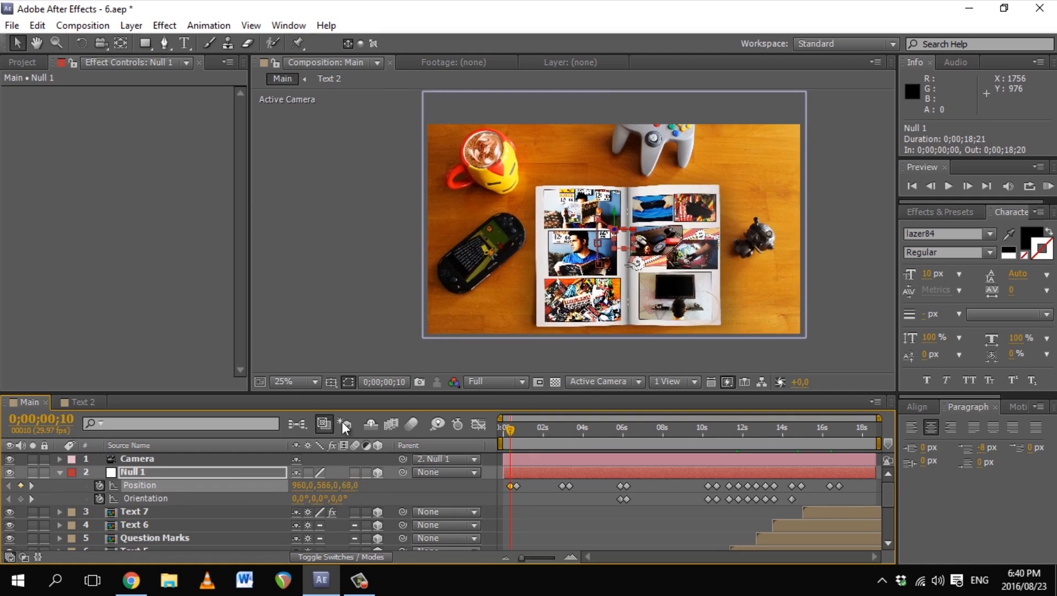
click(60, 473)
mouse_move(510, 430)
mouse_down()
mouse_move(526, 438)
mouse_move(499, 441)
mouse_up()
click(59, 472)
Step: Add a wiggle(2,5) expression to Null 1's Position and RAM-preview the shaking camera
click(73, 473)
key(p)
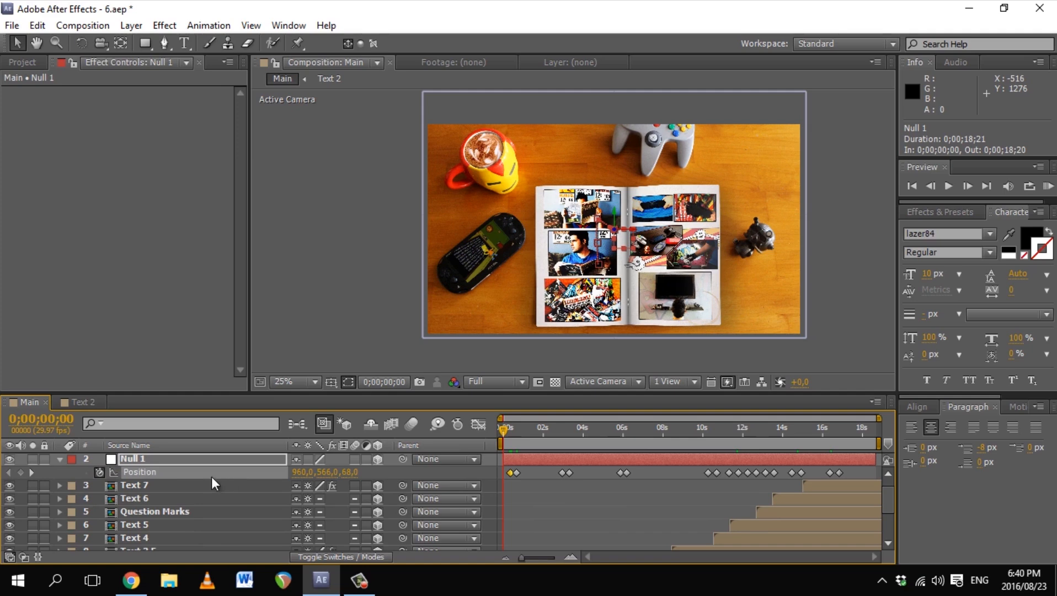
alt+click(100, 473)
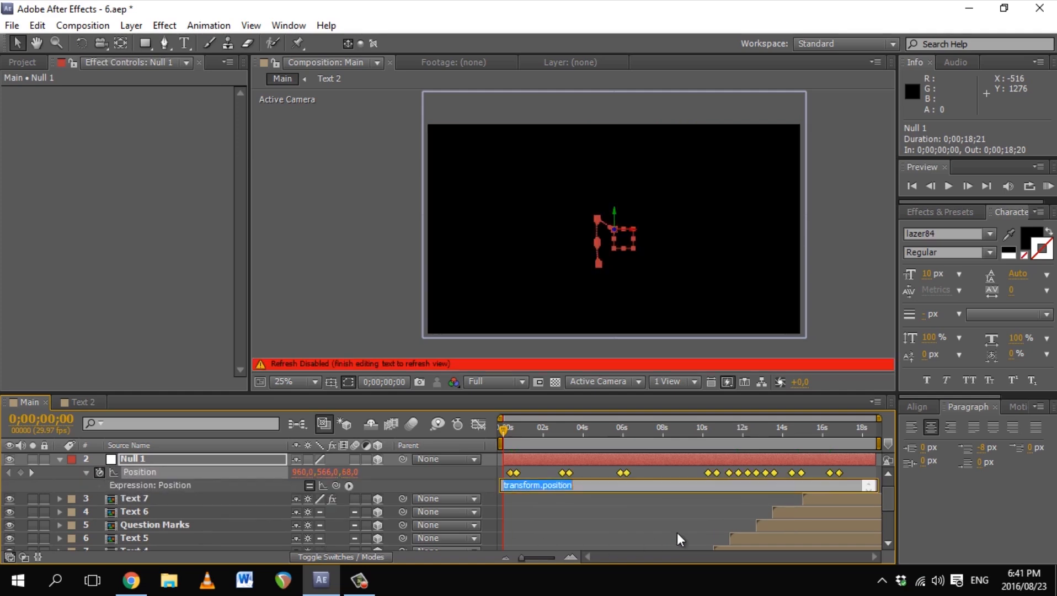
text(gg)
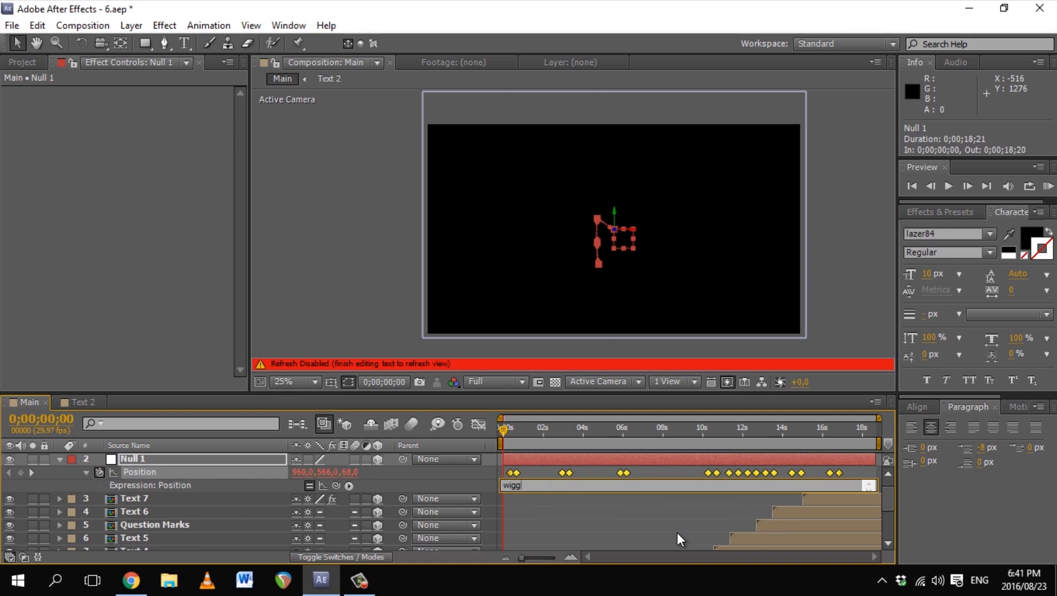
text(le(2,5))
key(Return)
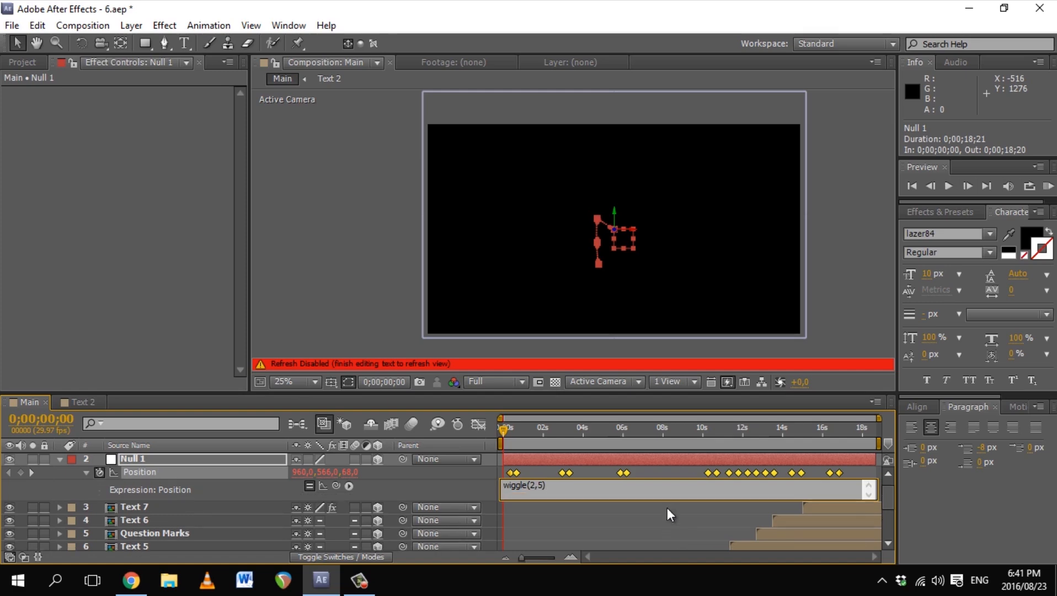
click(391, 308)
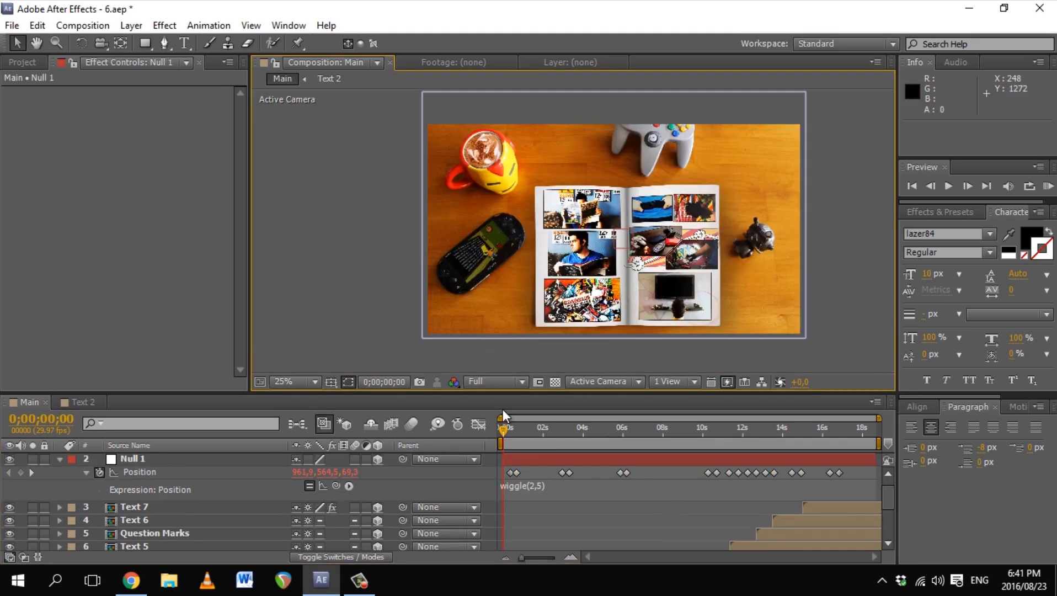
drag(504, 429, 563, 434)
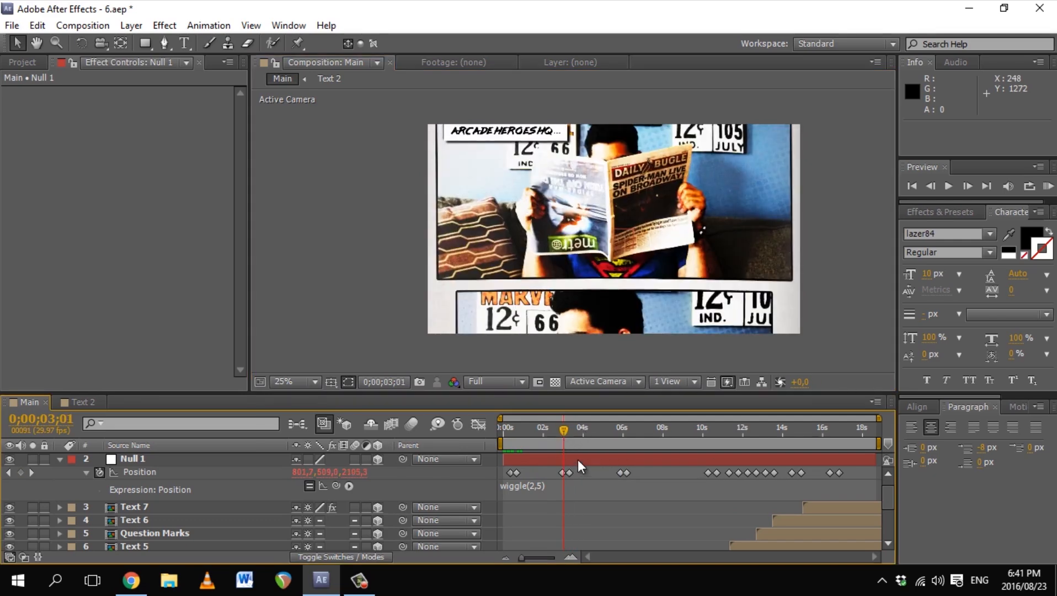
key(KP_0)
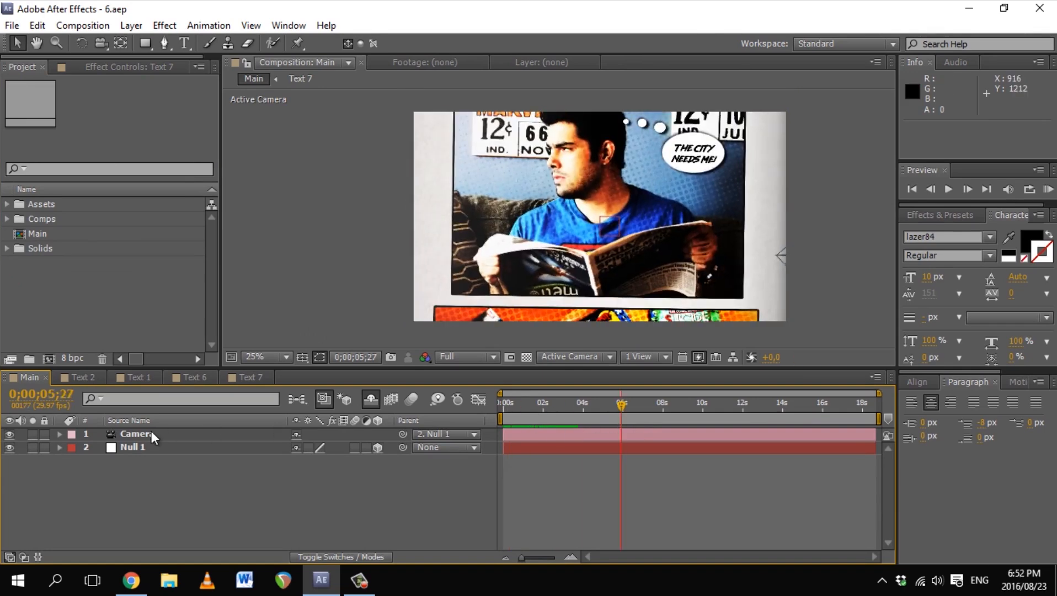
Step: Show Null 1's Position speed graph in the Graph Editor, zoomed to the first six seconds
click(144, 447)
key(u)
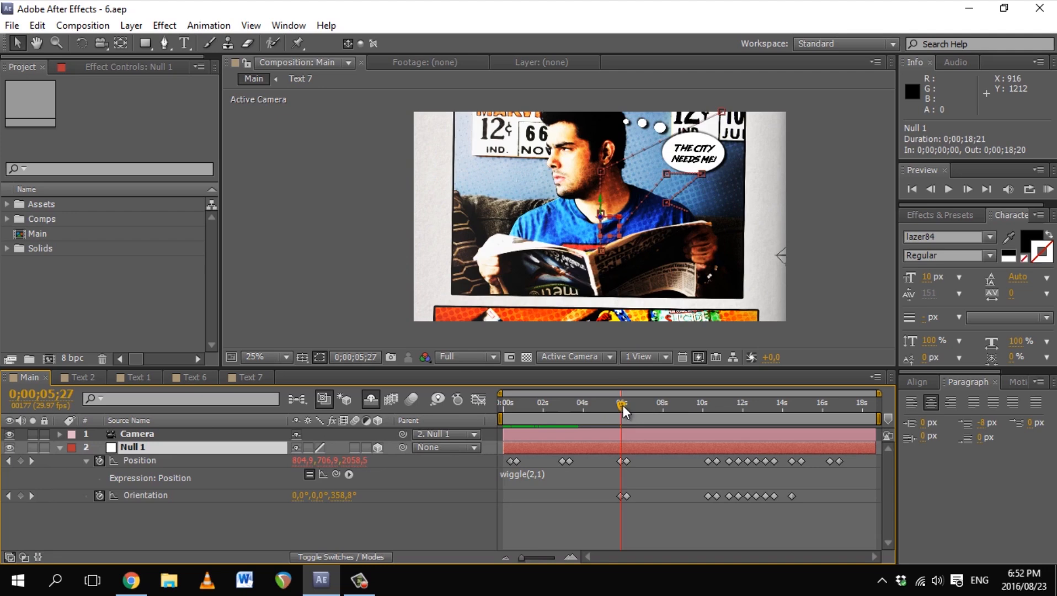
drag(622, 407, 534, 411)
drag(879, 393, 607, 381)
click(478, 401)
click(478, 401)
click(478, 401)
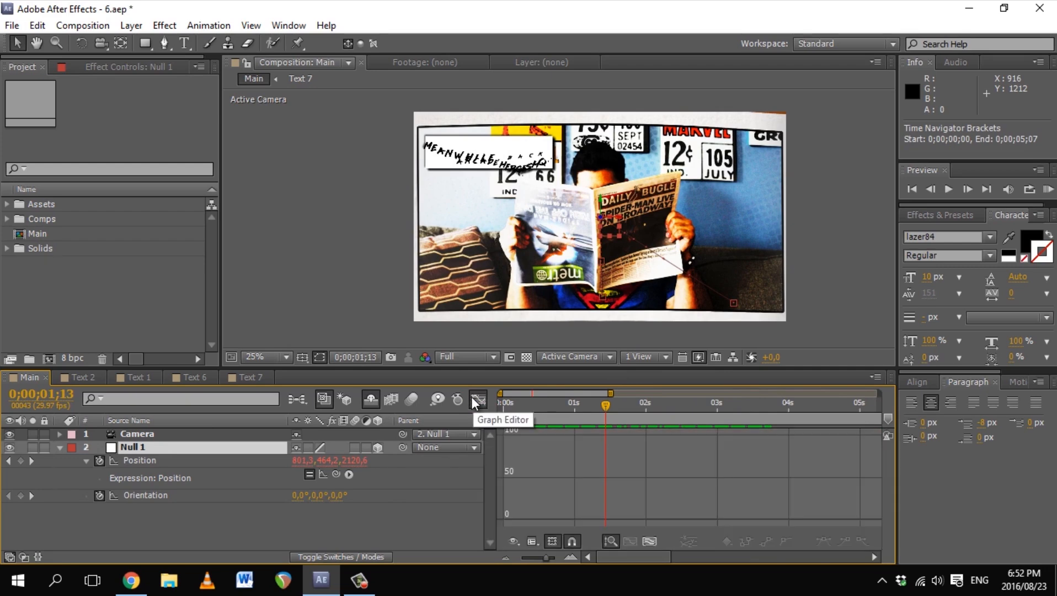
click(151, 460)
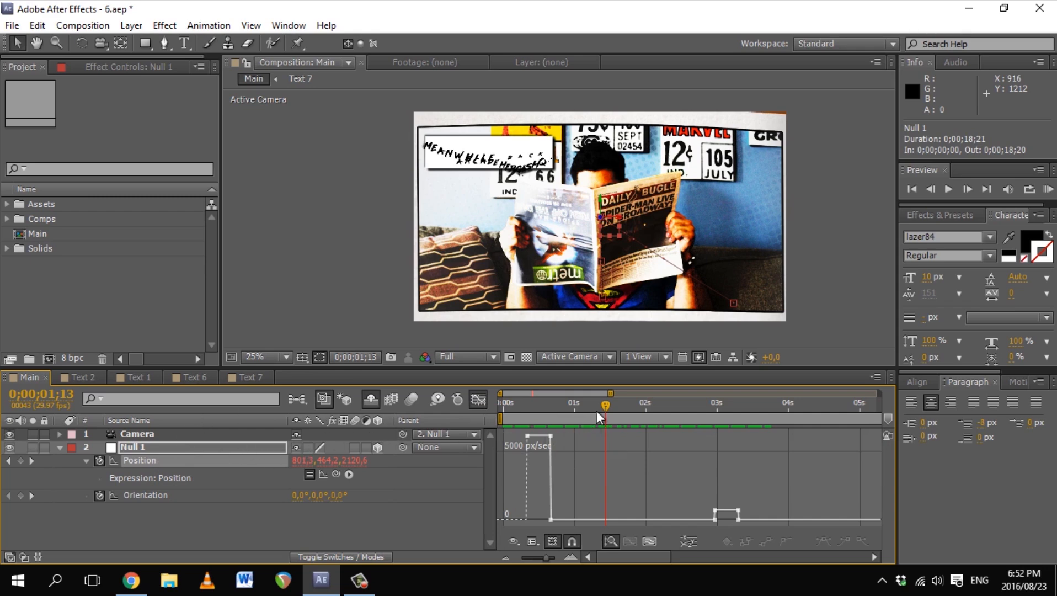
drag(607, 406, 544, 426)
Step: Apply Easy Ease In to the Position keyframe at 20 frames and scrub to review the move
click(552, 436)
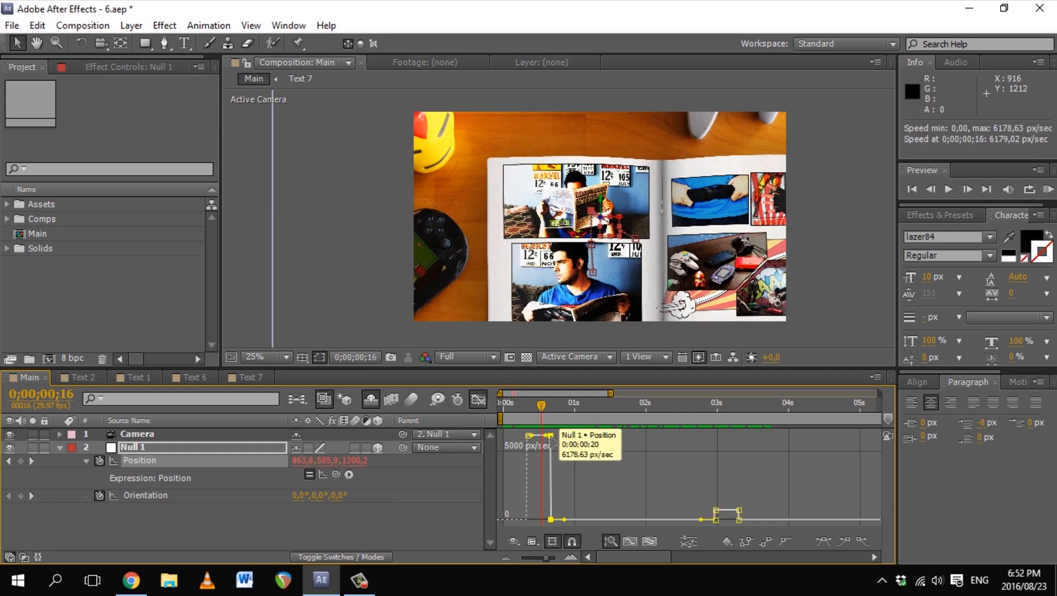
click(850, 543)
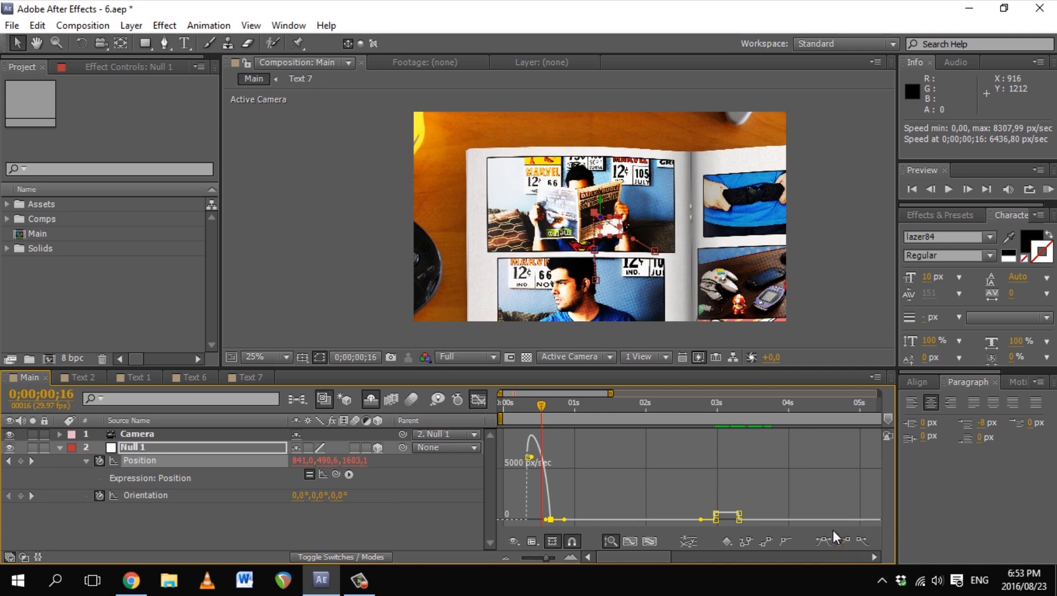
drag(542, 403, 526, 410)
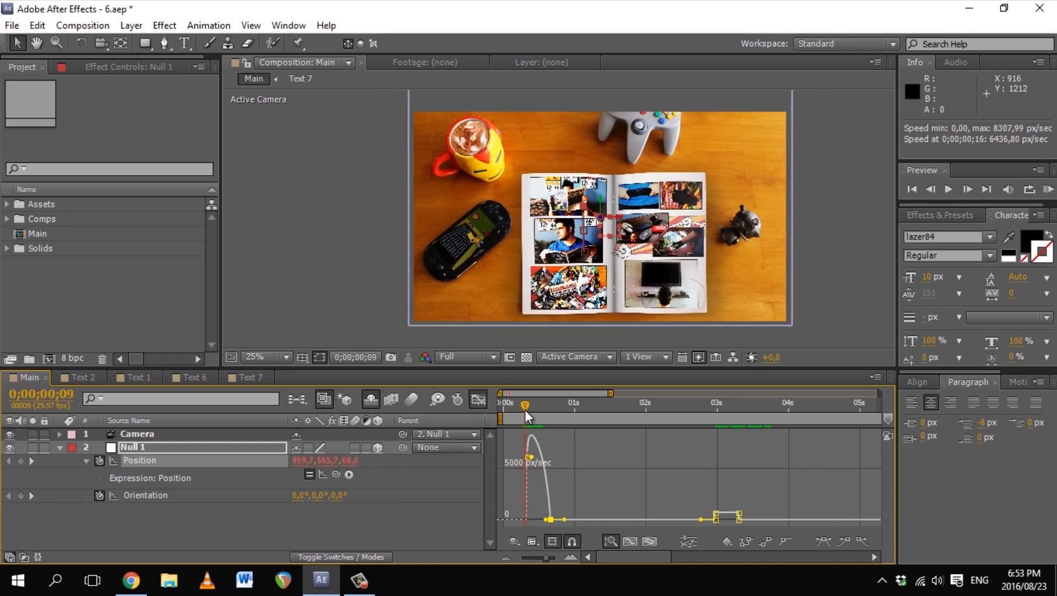
drag(528, 409, 730, 412)
click(479, 399)
Step: Apply Keyframe Assistant > Easy Ease In to the later Position keyframes, including 6;06
right_click(738, 460)
mouse_move(777, 453)
click(533, 364)
drag(609, 392, 681, 393)
drag(645, 407, 769, 414)
right_click(770, 462)
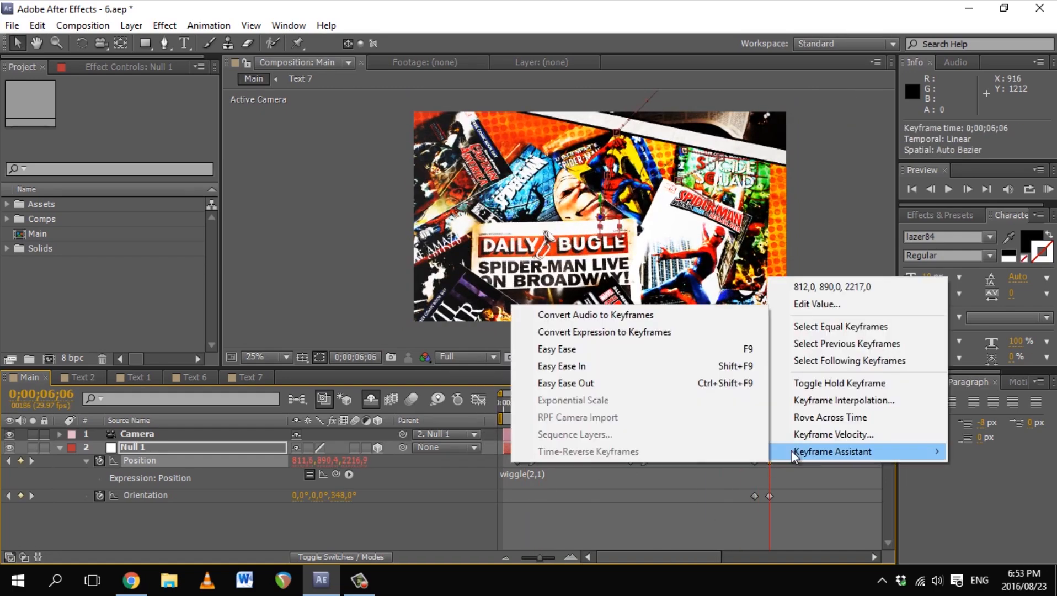
click(622, 365)
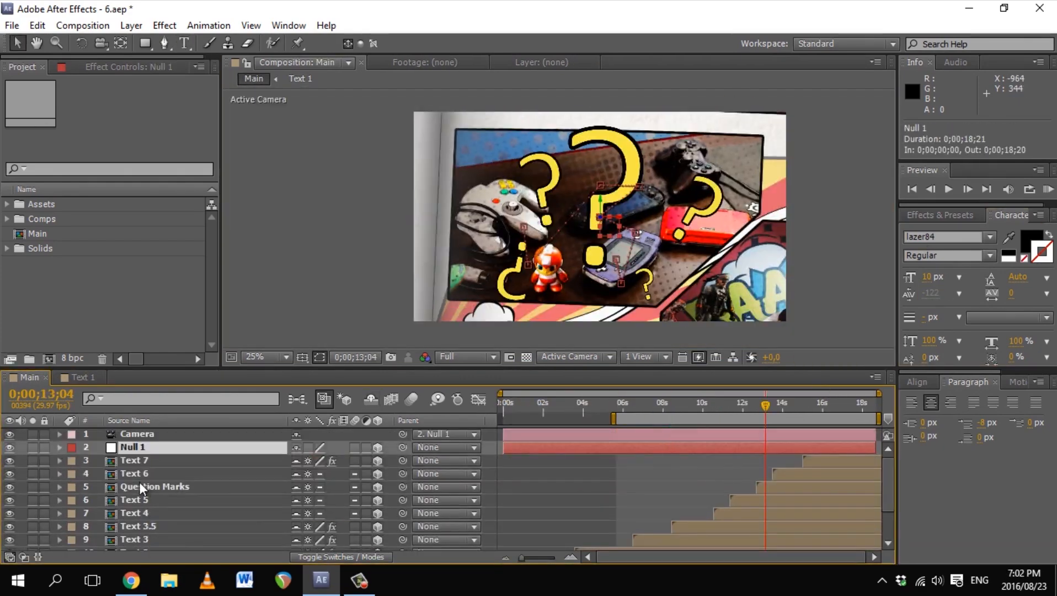
Step: Open the Question Marks precomp and reveal Opacity on the ?2 and ?5 layers
click(139, 487)
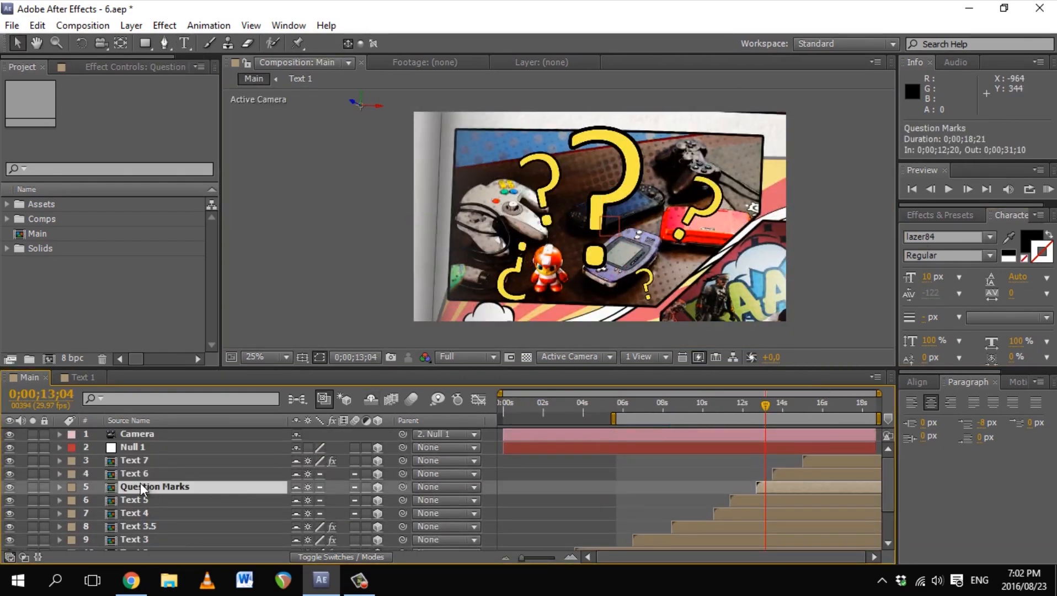
double_click(140, 486)
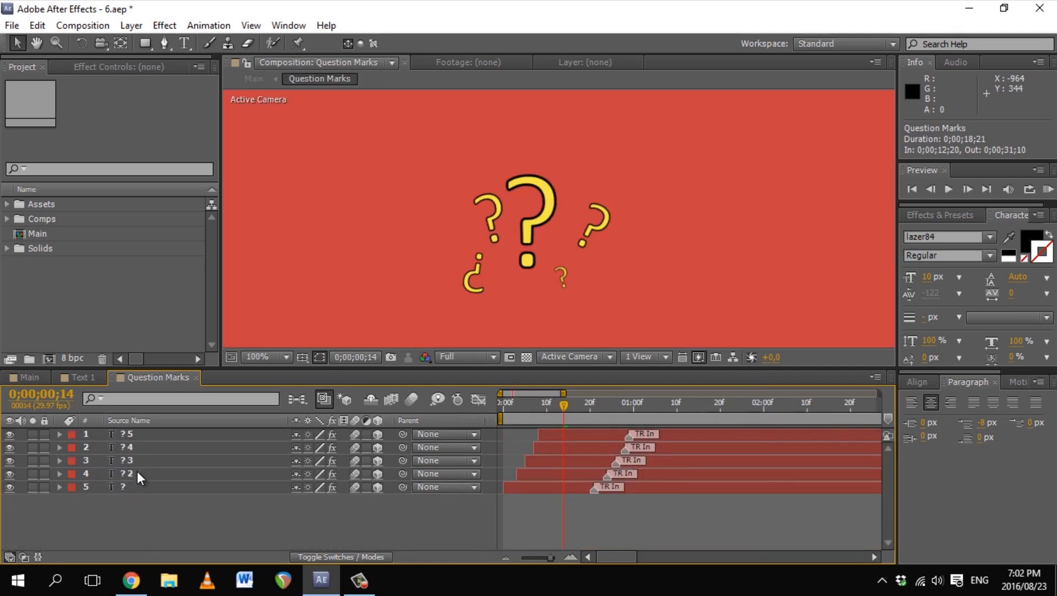
click(137, 471)
key(t)
click(140, 460)
click(140, 434)
key(t)
Step: Reveal Opacity on the ?4, ?3 and bottom ? layers and change the bottom one's opacity
click(145, 461)
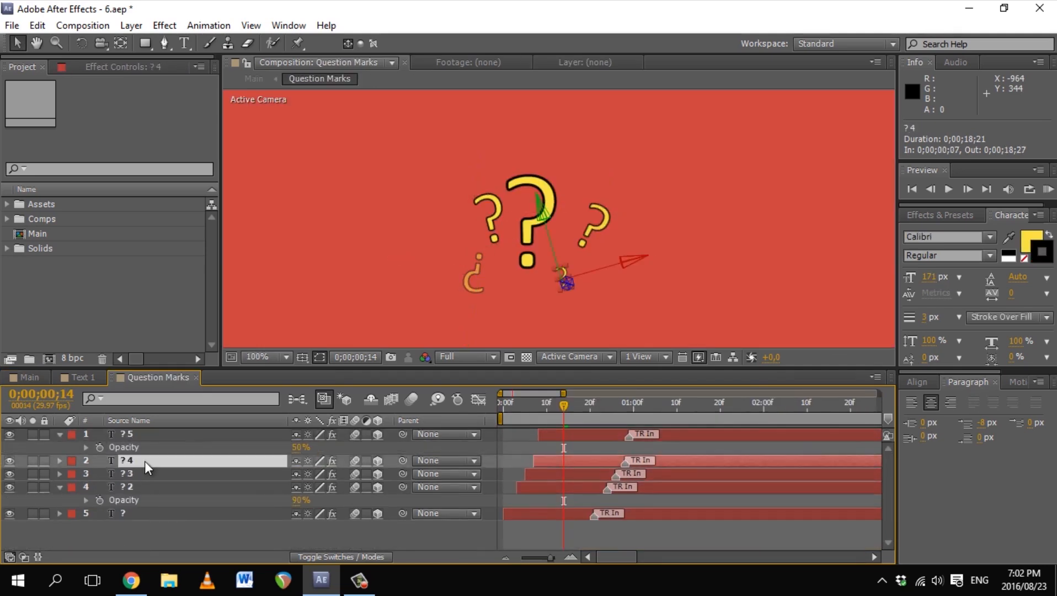
key(t)
click(140, 486)
key(t)
click(138, 540)
key(t)
click(300, 543)
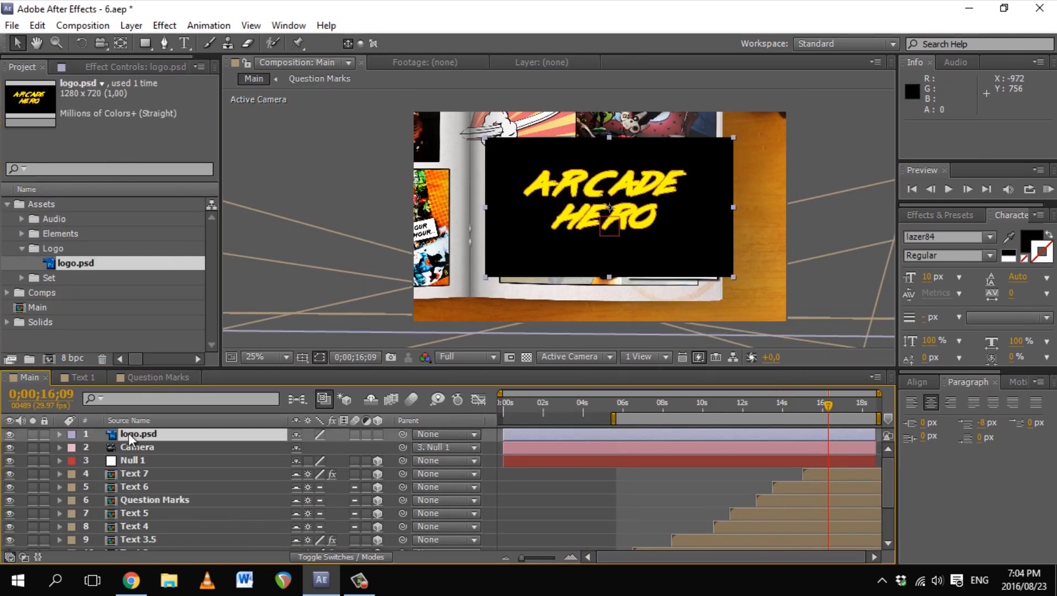
right_click(129, 434)
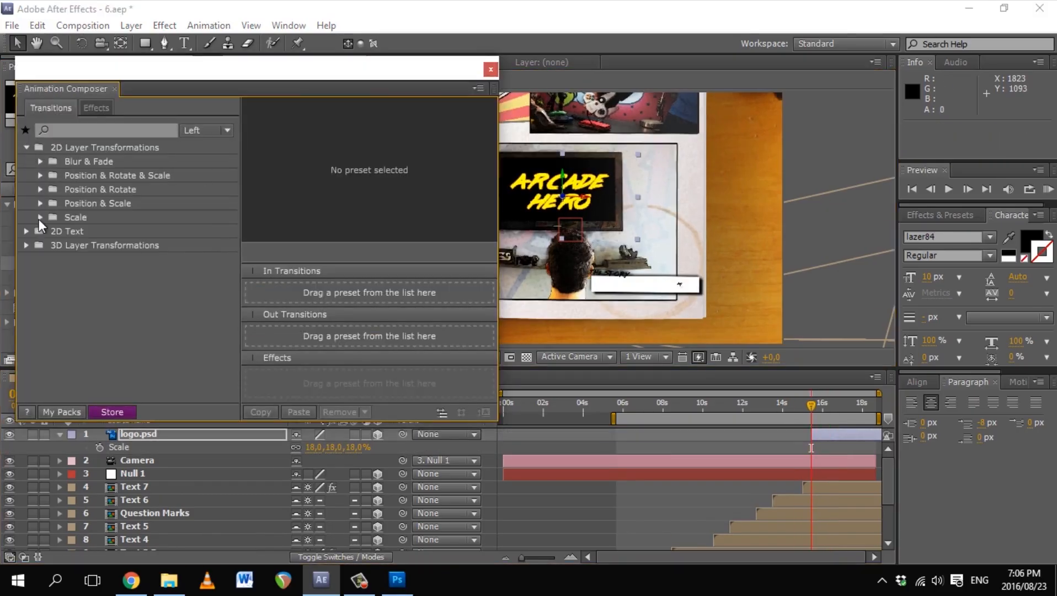
Step: Apply a scale-in transition preset to logo.psd and RAM-preview the finale from about 14;22
click(61, 237)
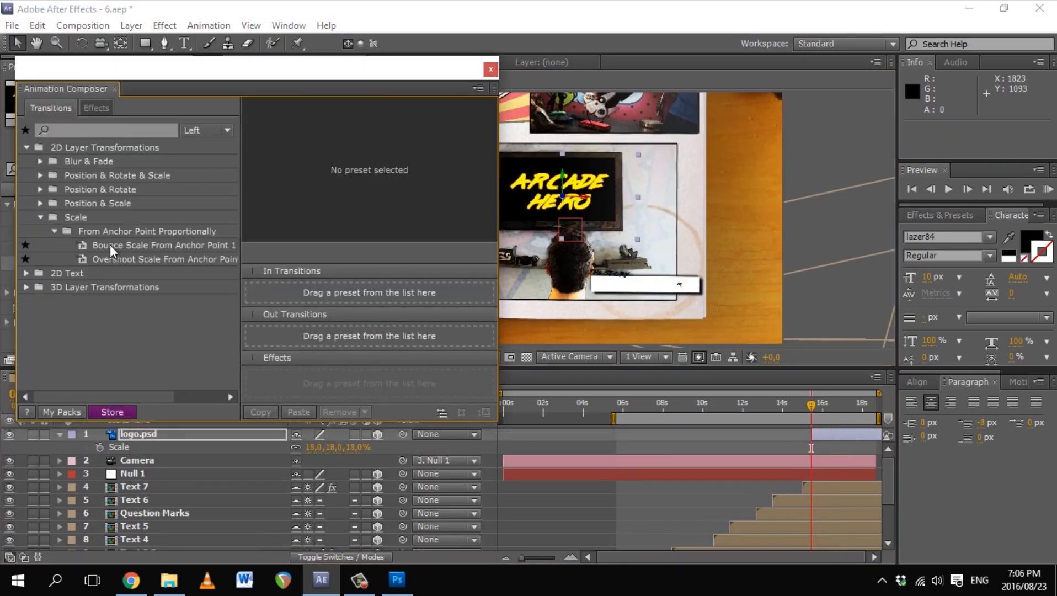
double_click(111, 262)
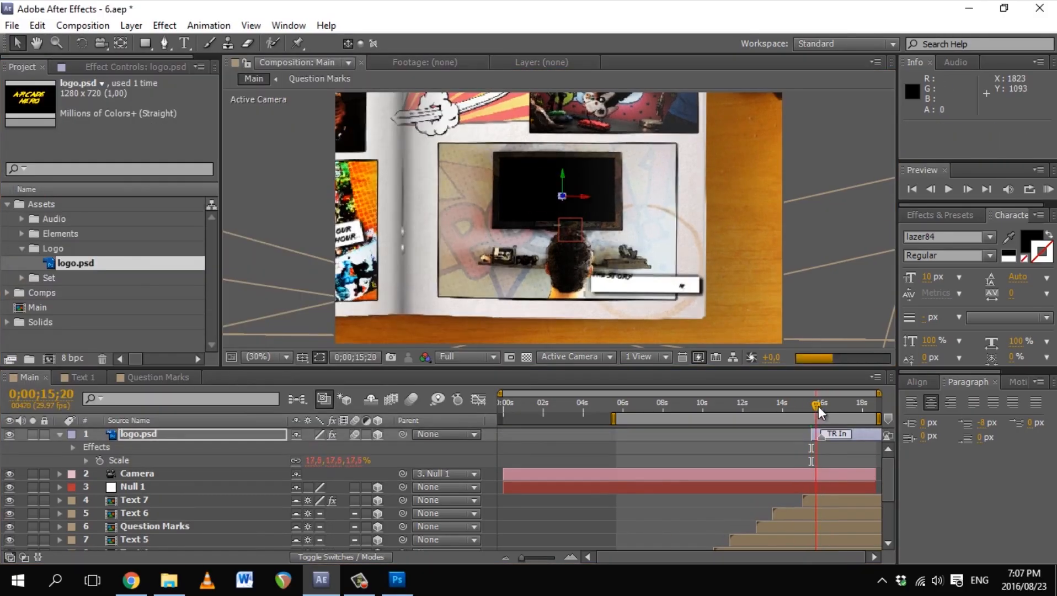
drag(820, 413, 837, 413)
drag(614, 419, 795, 420)
key(KP_0)
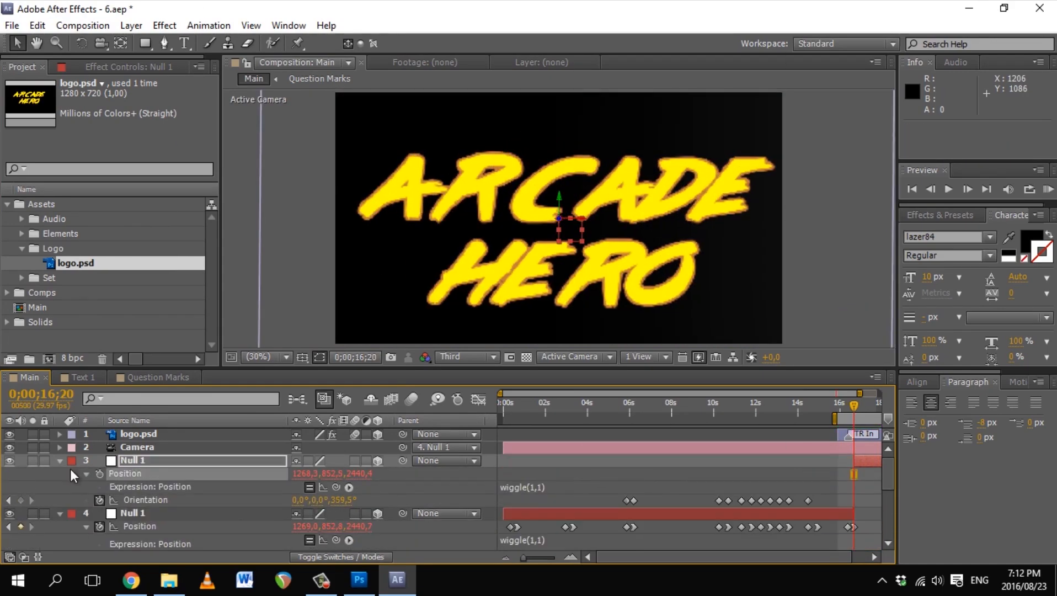
click(38, 26)
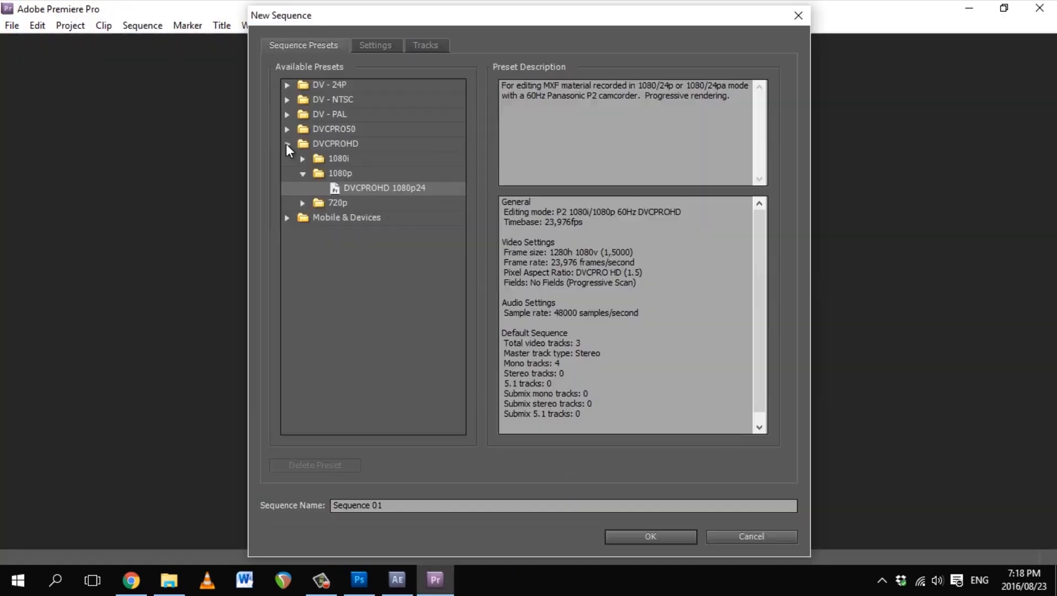